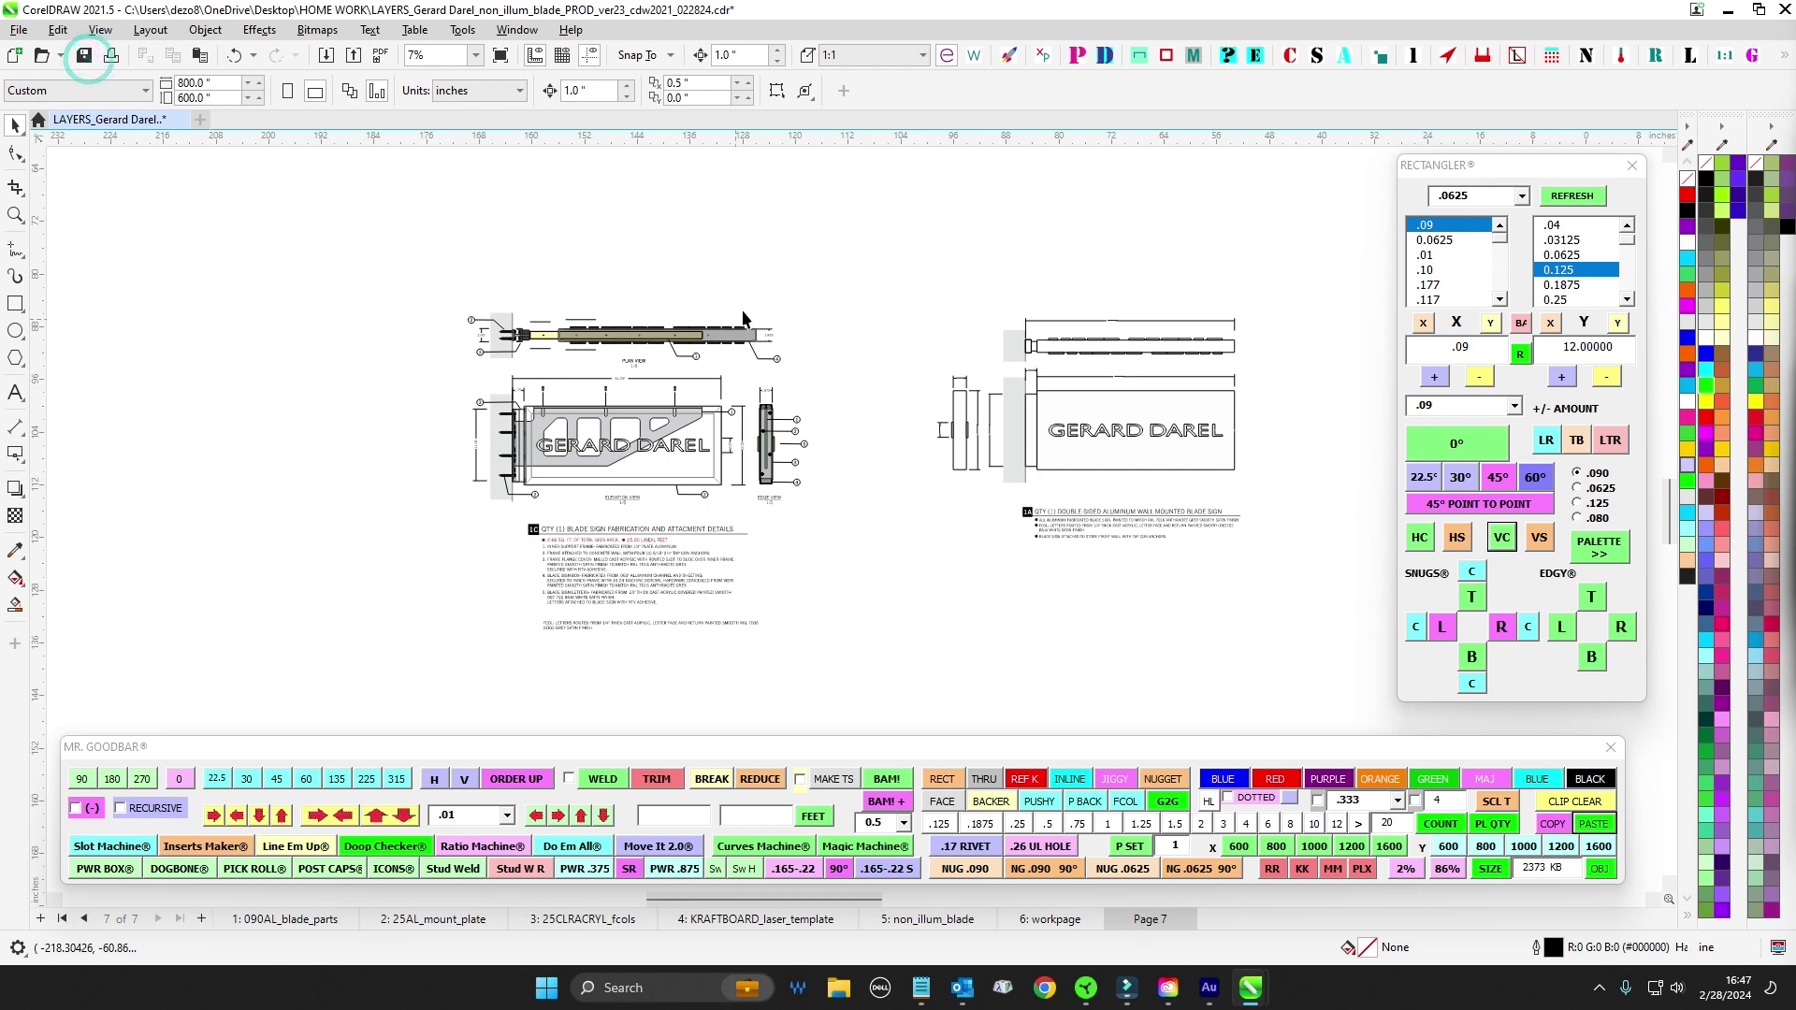
- Examine the blade sign's plan, elevation and edge views and the fabrication notes on Page 7
scroll(559, 408, "up", 3)
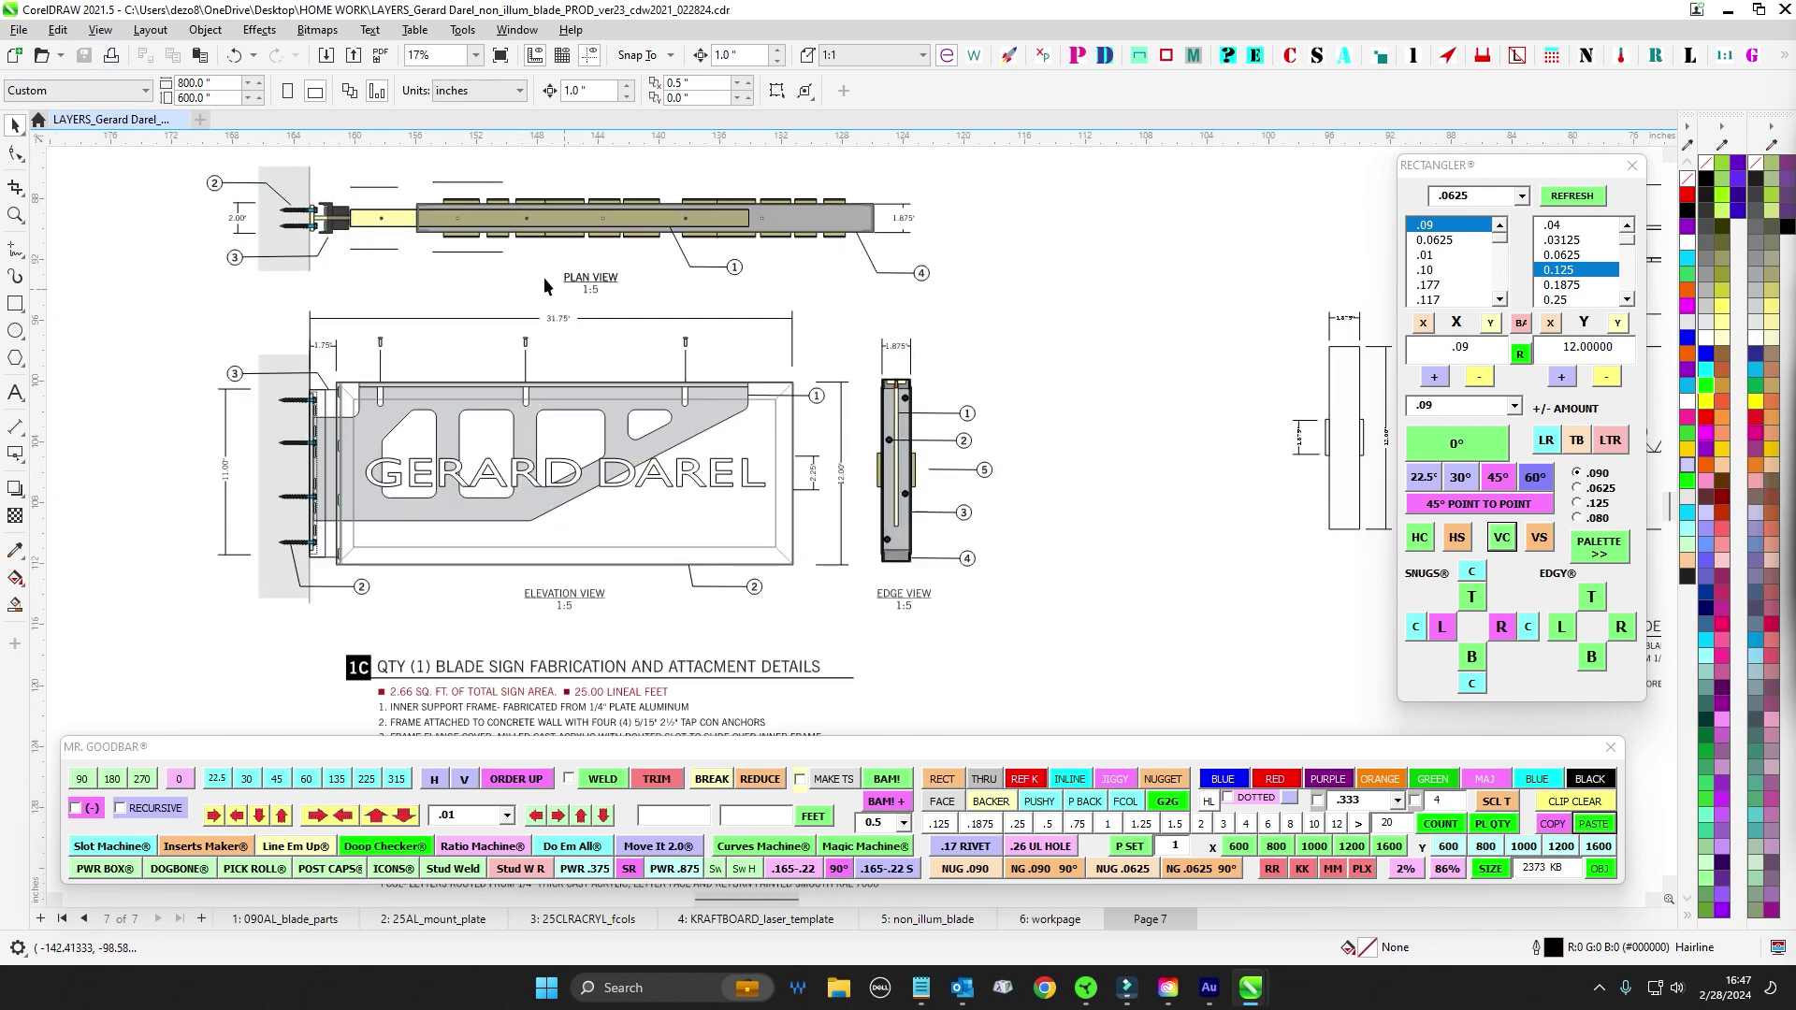
scroll(544, 284, "down", 2)
left_click_drag(1033, 574, 1059, 431)
scroll(954, 384, "up", 2)
left_click(1062, 434)
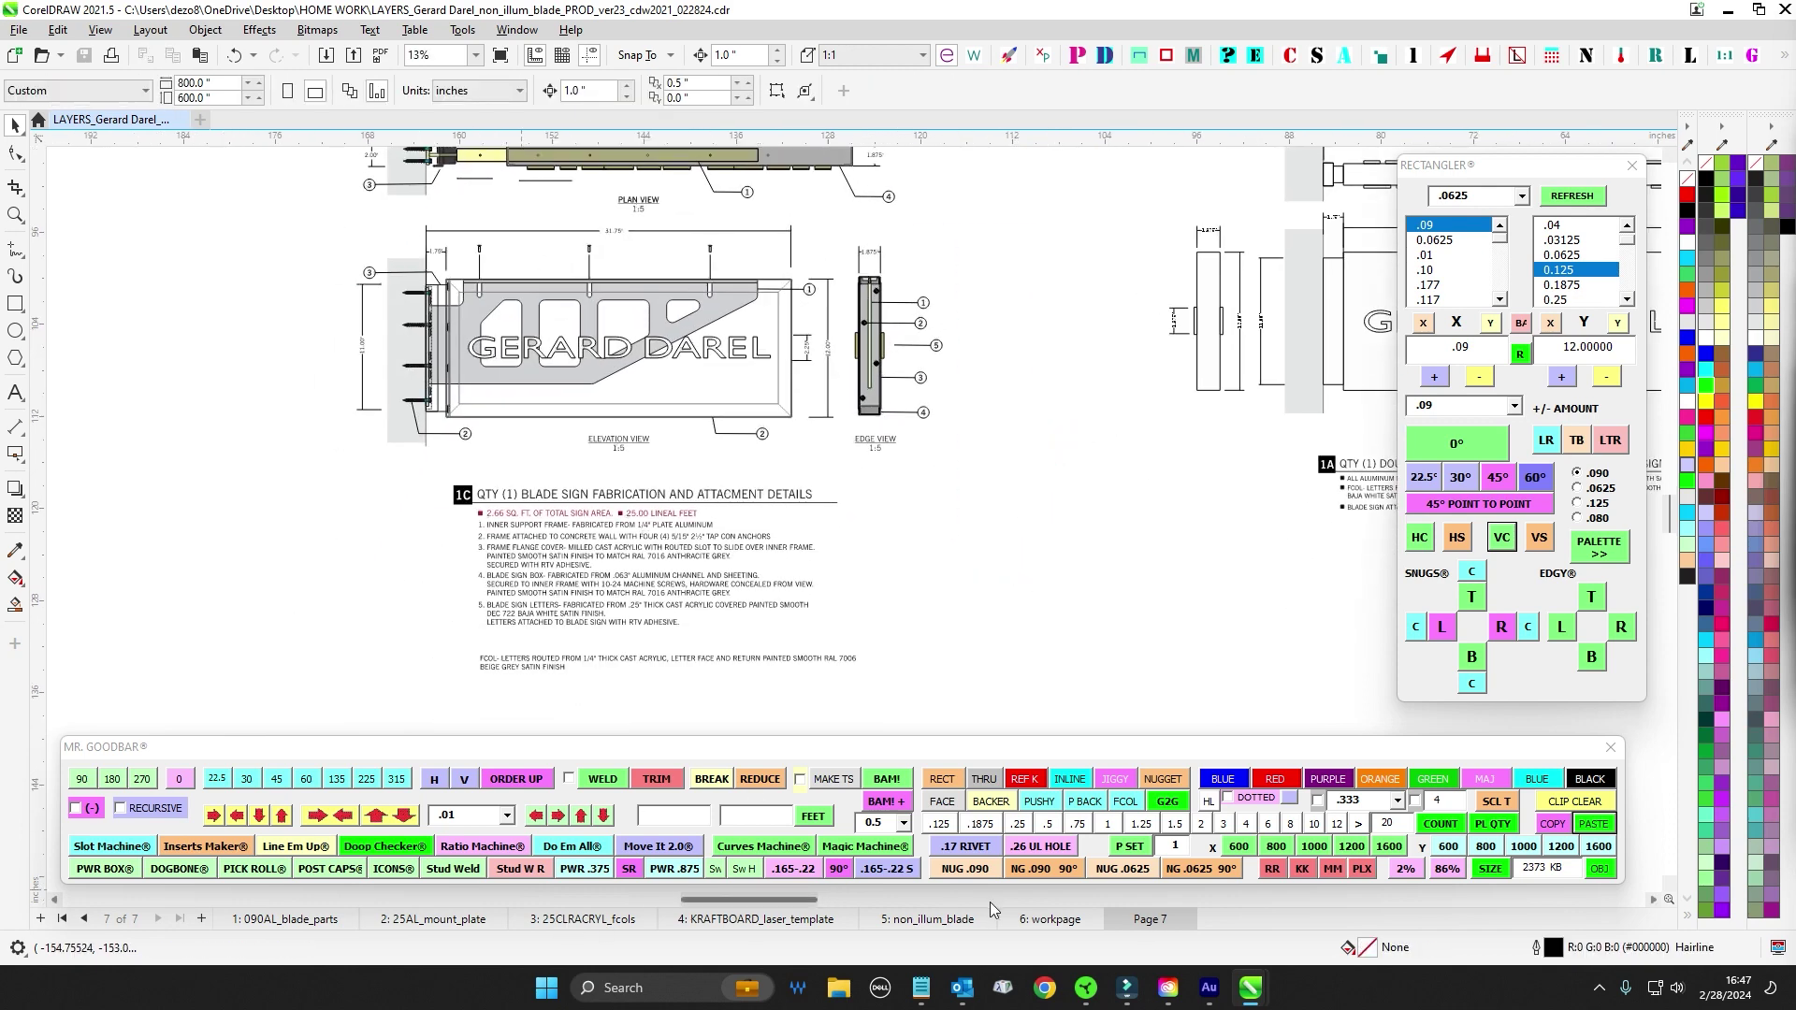
- Examine the blade sign's outline views and wall-end frame details on the workpage
left_click(1048, 919)
scroll(895, 517, "up", 6)
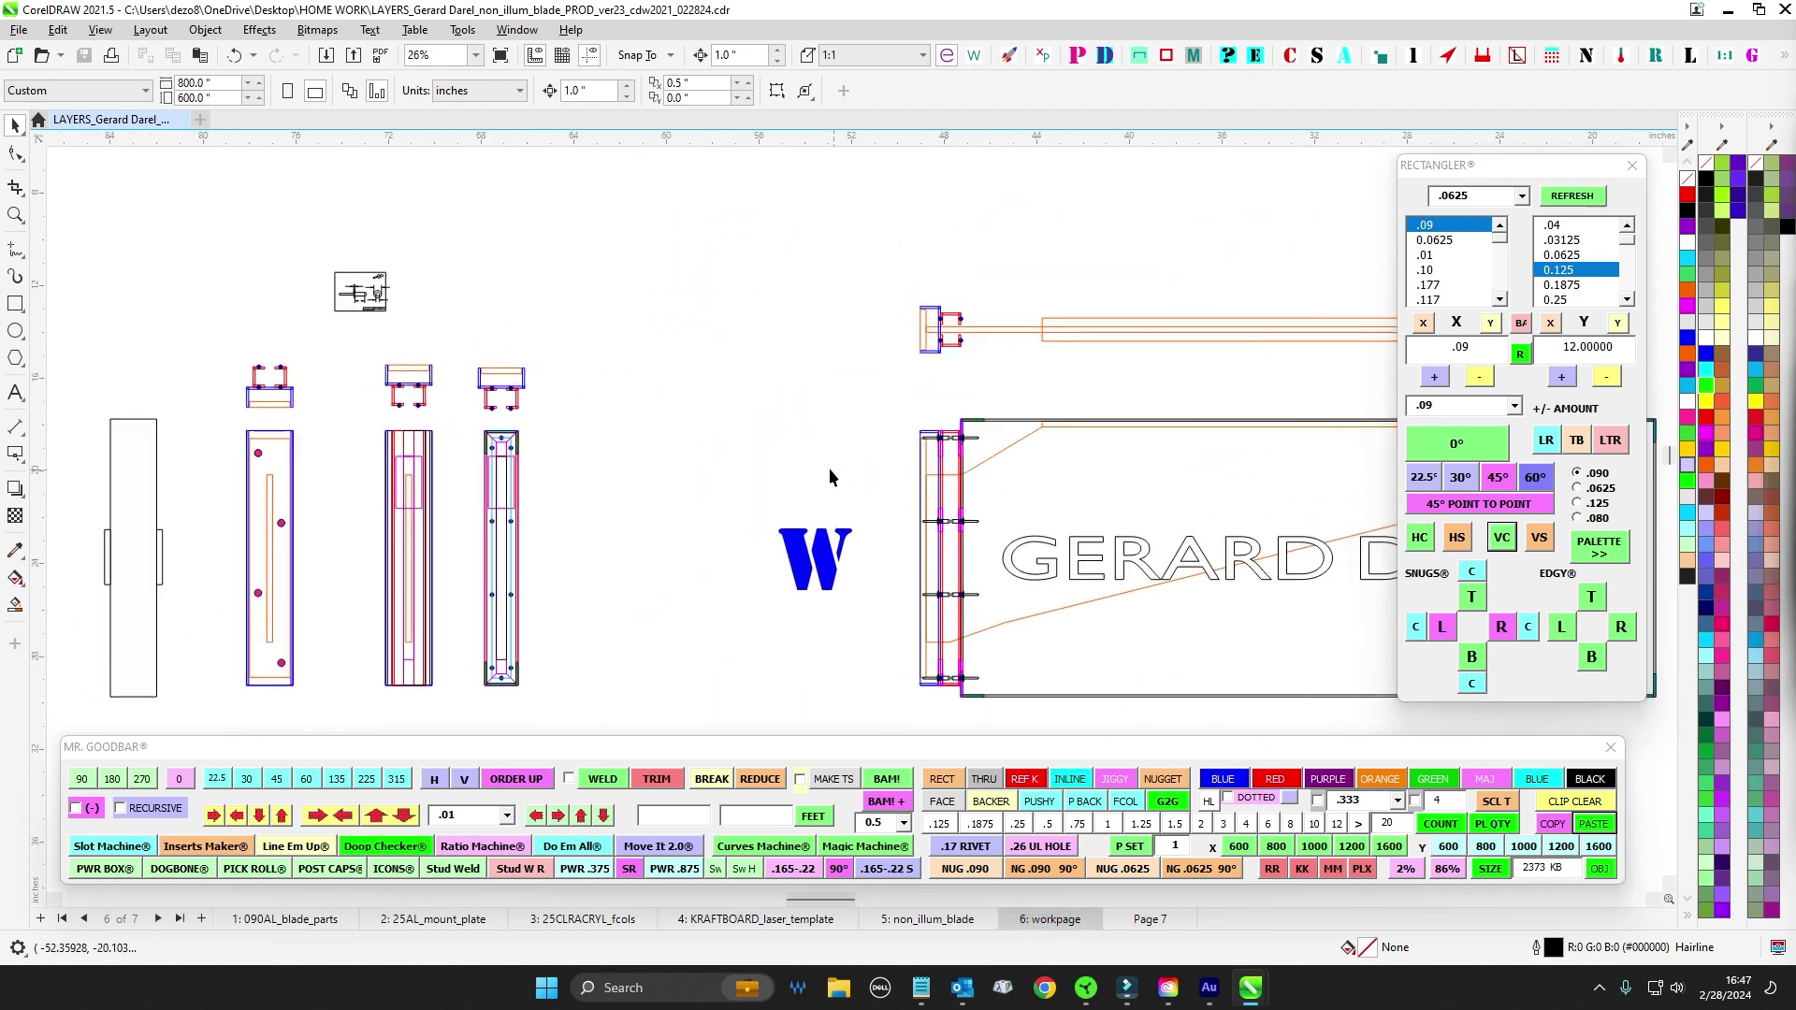
scroll(828, 467, "up", 2)
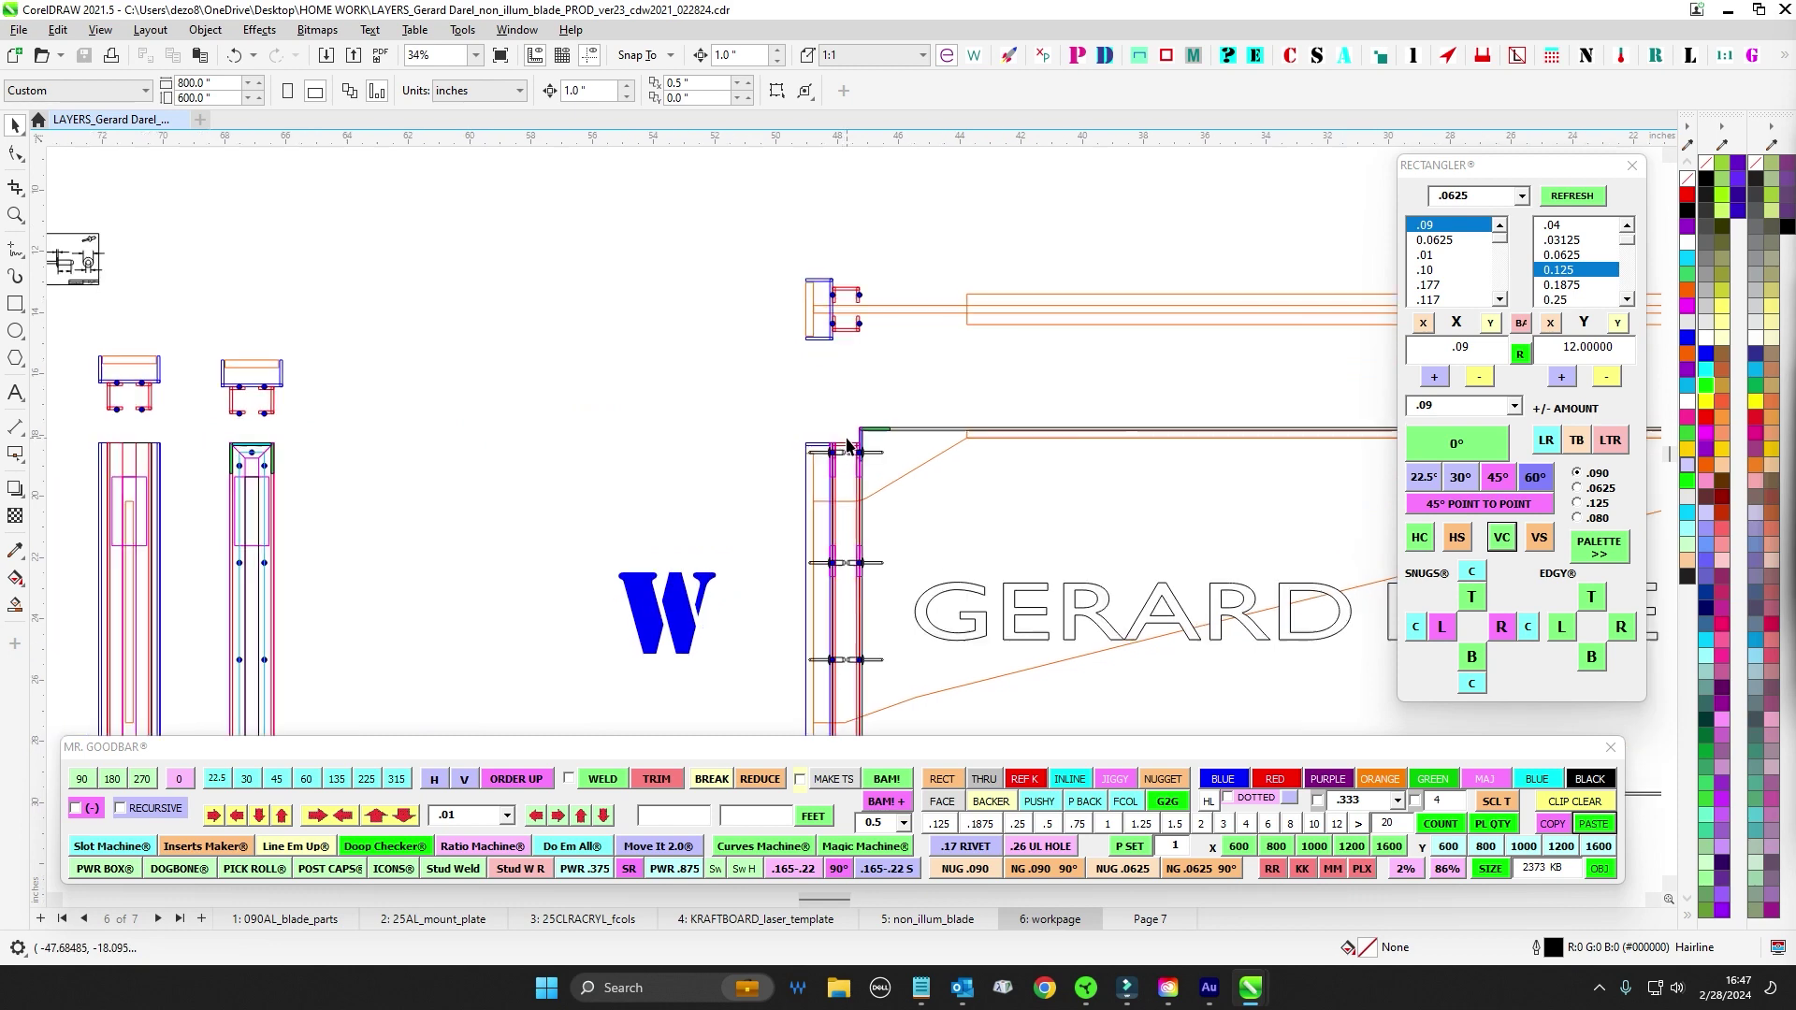
scroll(832, 262, "up", 3)
scroll(935, 477, "down", 2)
left_click_drag(954, 489, 530, 360)
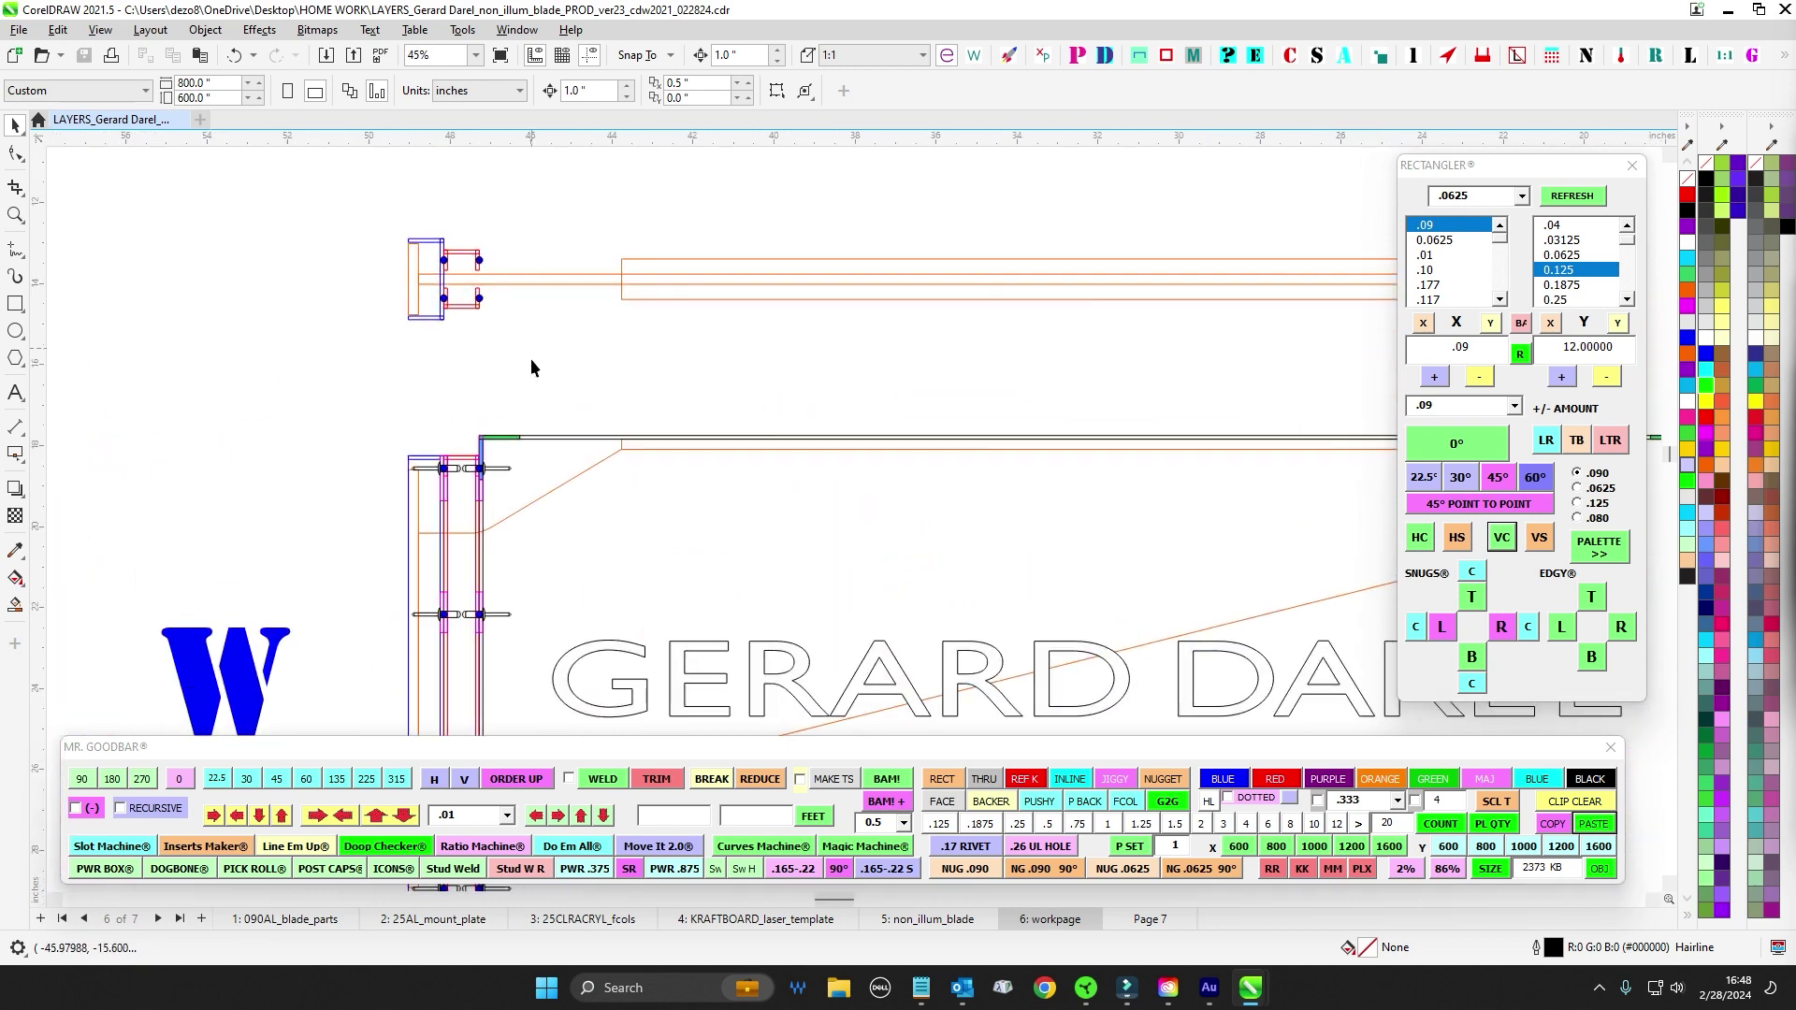
scroll(543, 346, "down", 5)
scroll(626, 361, "up", 3)
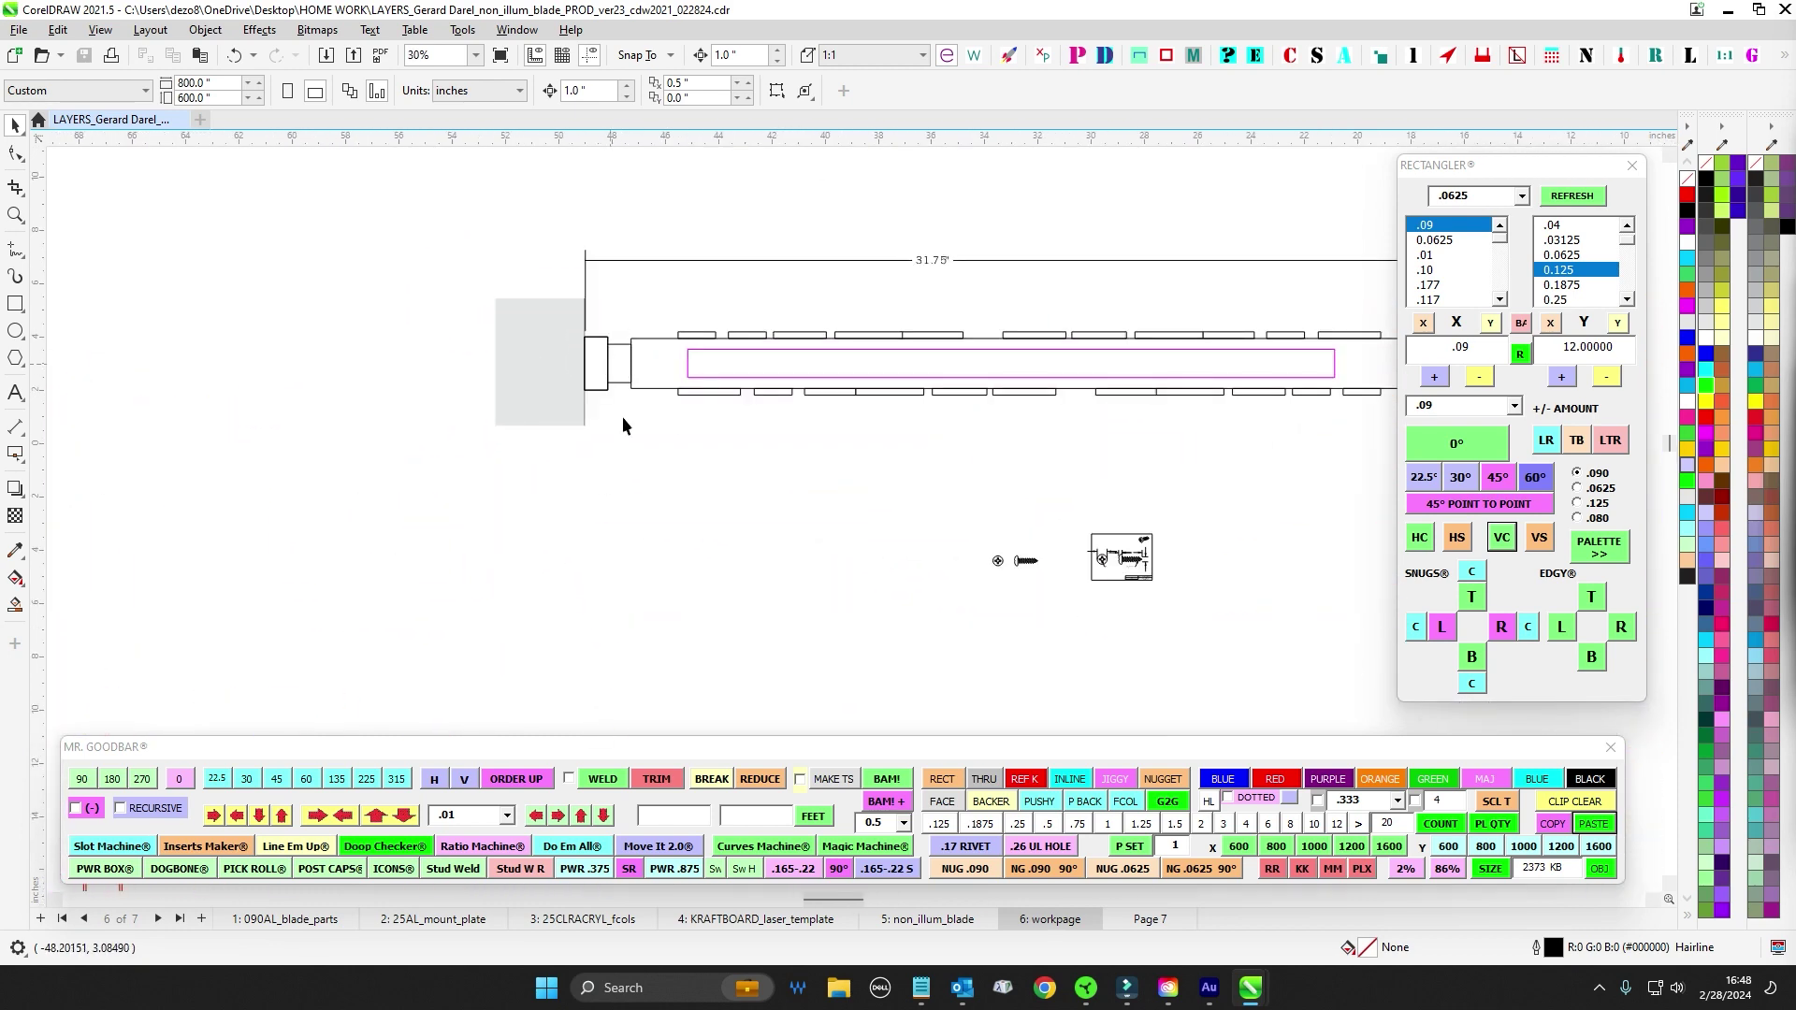
scroll(828, 505, "down", 2)
scroll(814, 502, "up", 4)
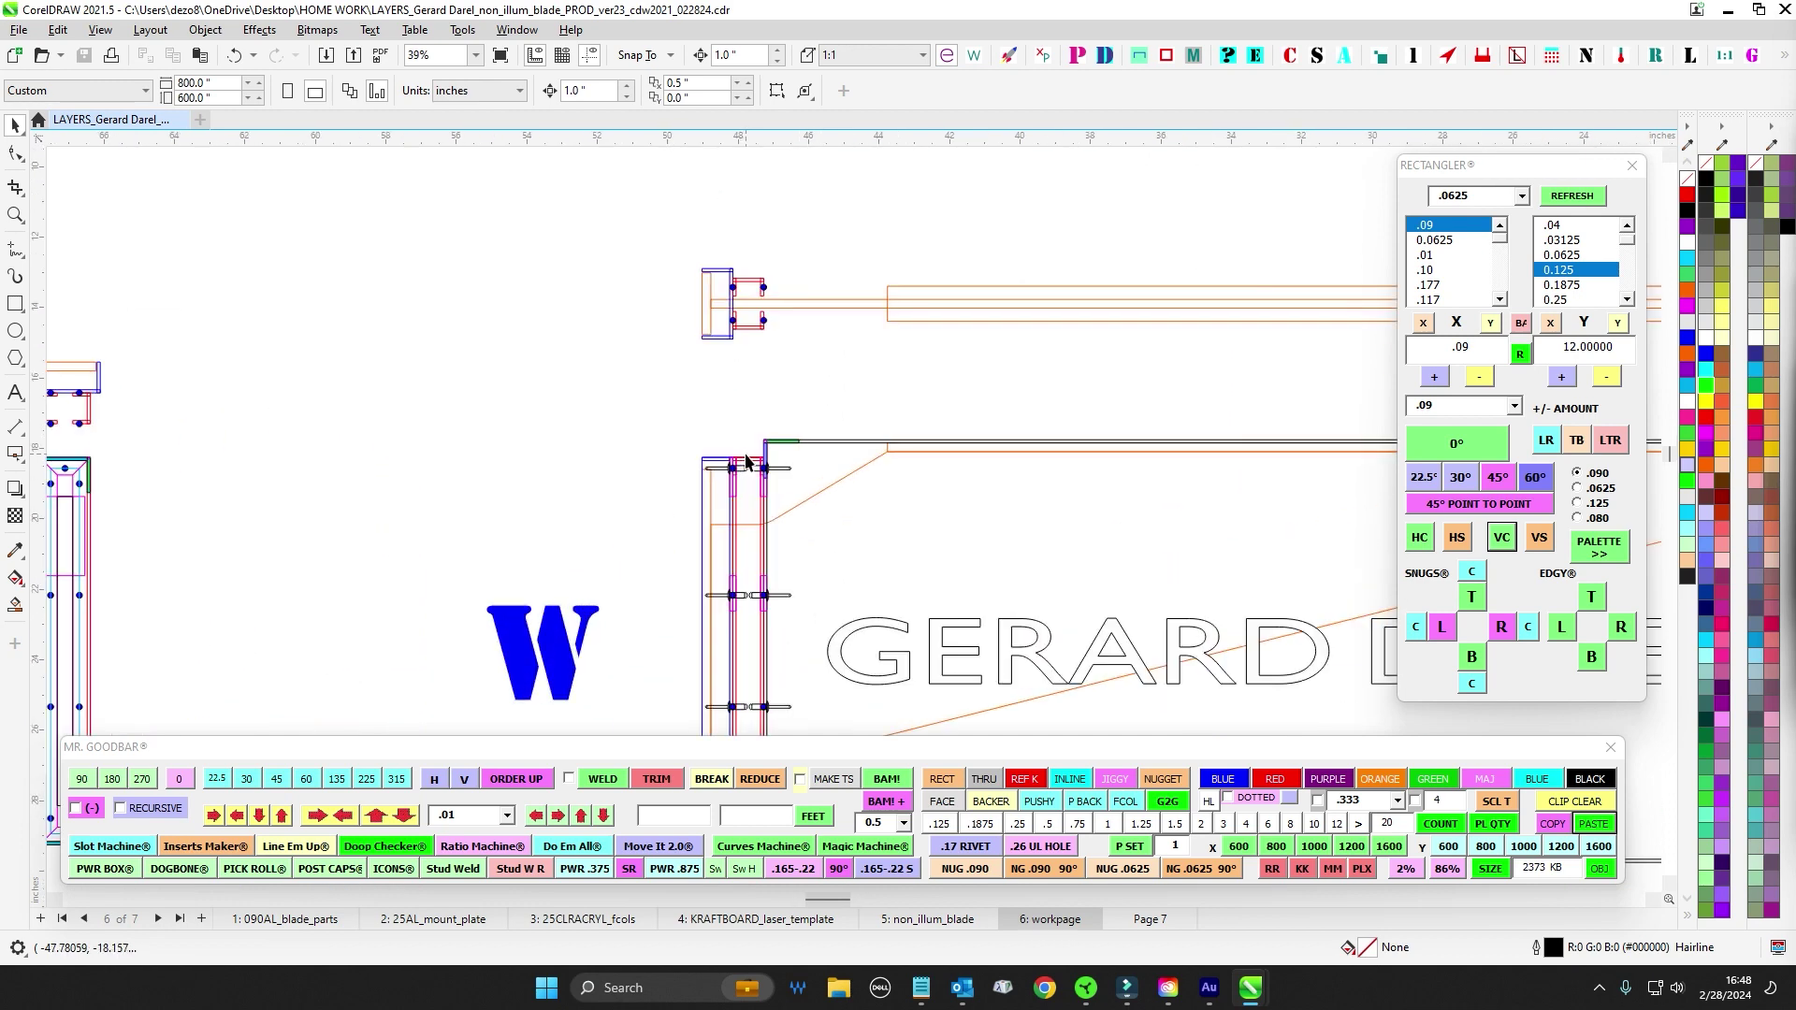
- Examine the WALL assembly sequence on the workpage, including the parts around the 1ST and 2ND drill stages
scroll(746, 462, "down", 5)
left_click_drag(510, 505, 711, 481)
scroll(709, 480, "down", 3)
left_click_drag(732, 681, 810, 329)
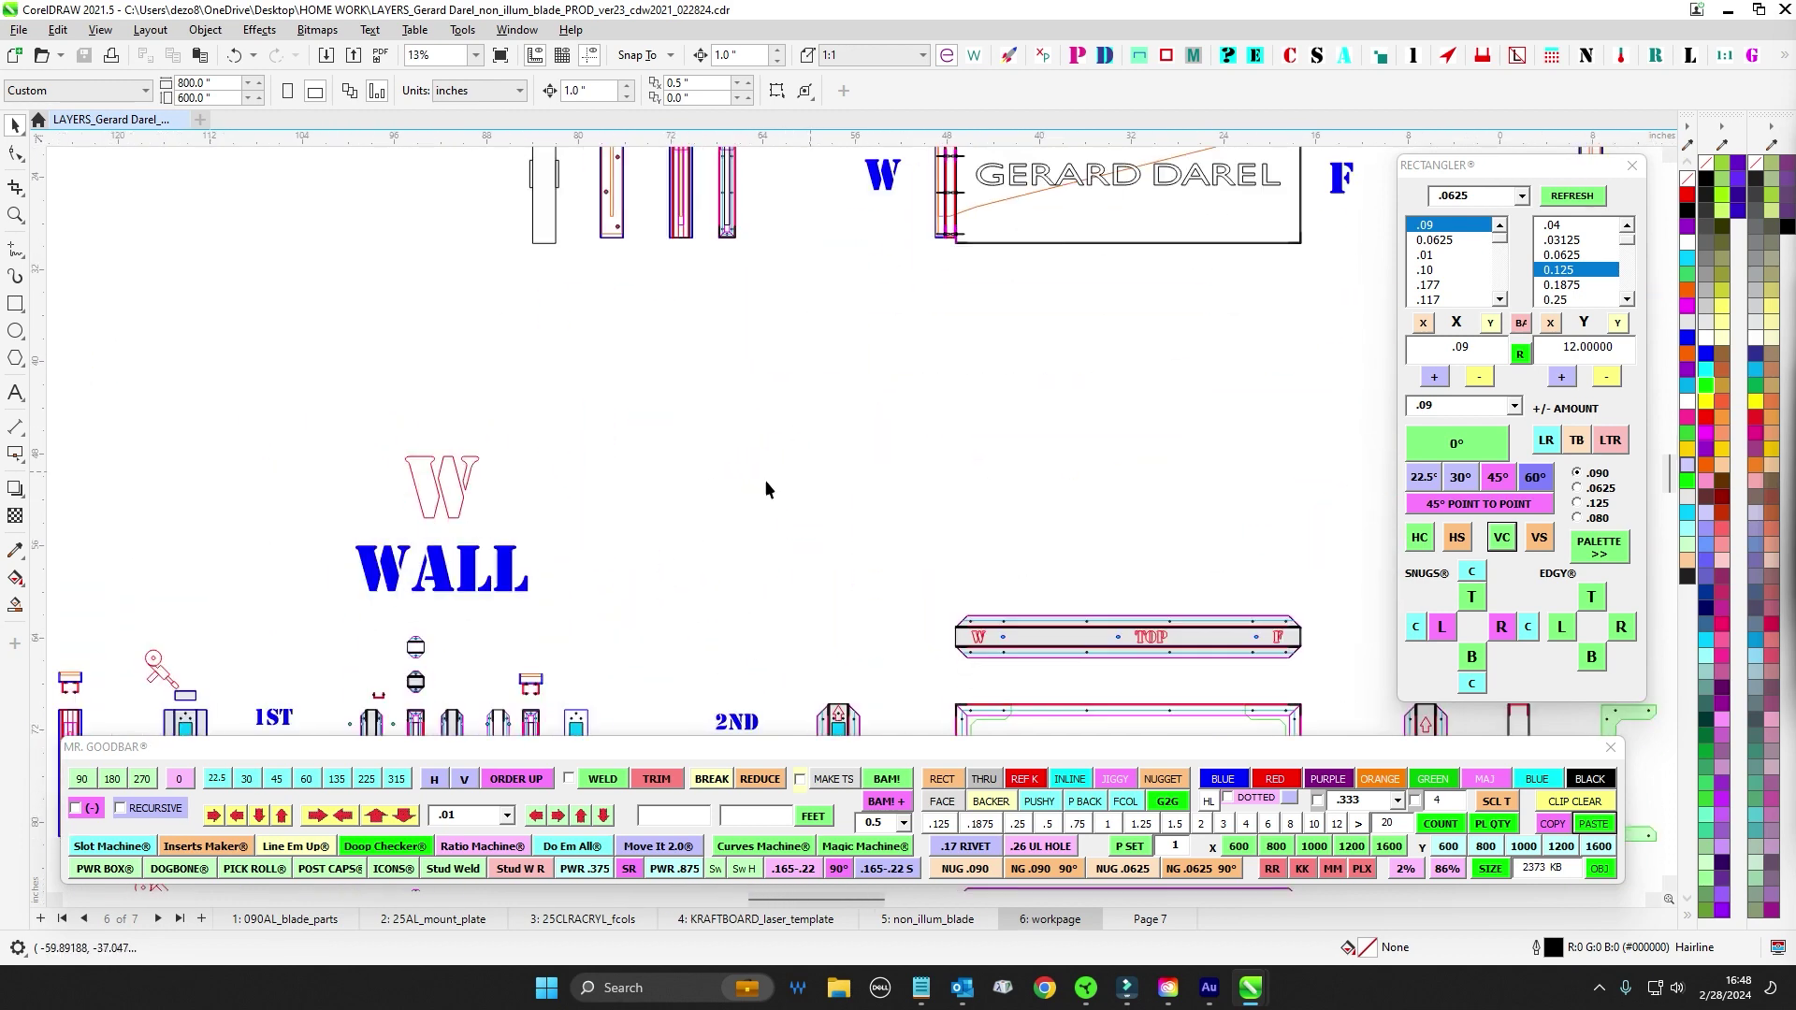
left_click_drag(745, 546, 870, 310)
scroll(688, 455, "up", 2)
left_click_drag(688, 455, 1063, 390)
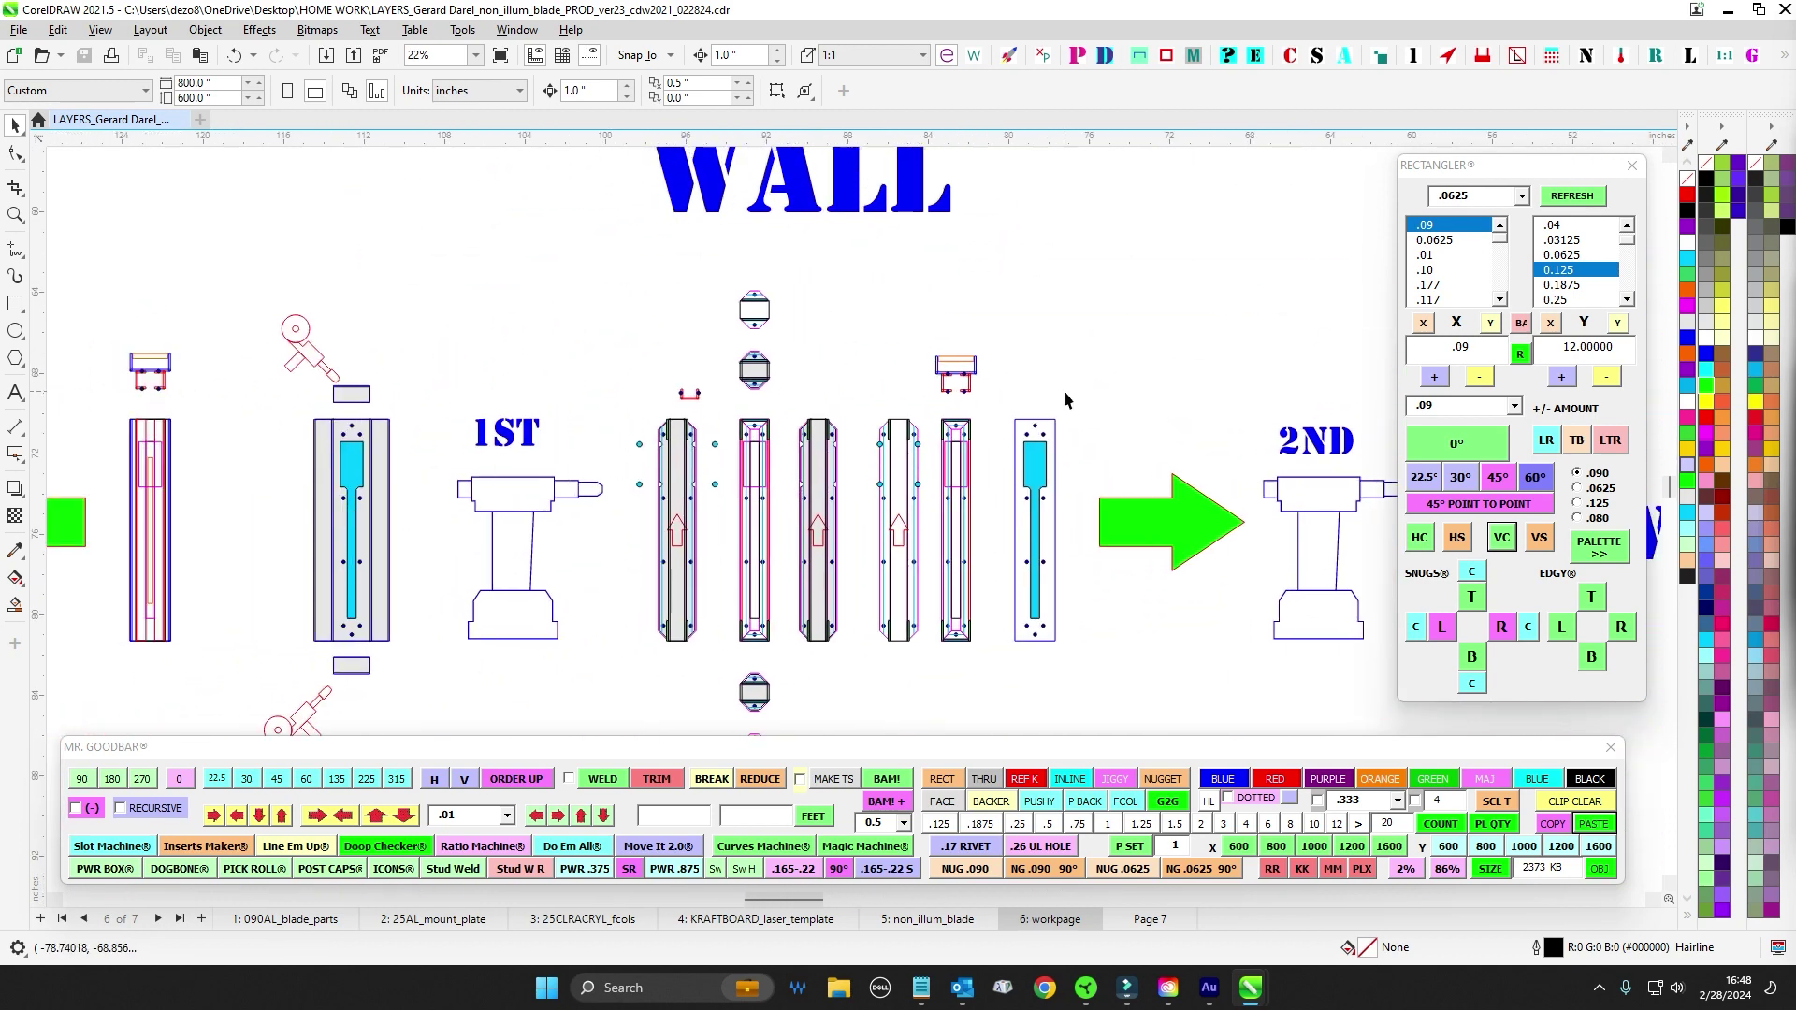
scroll(1066, 391, "down", 1)
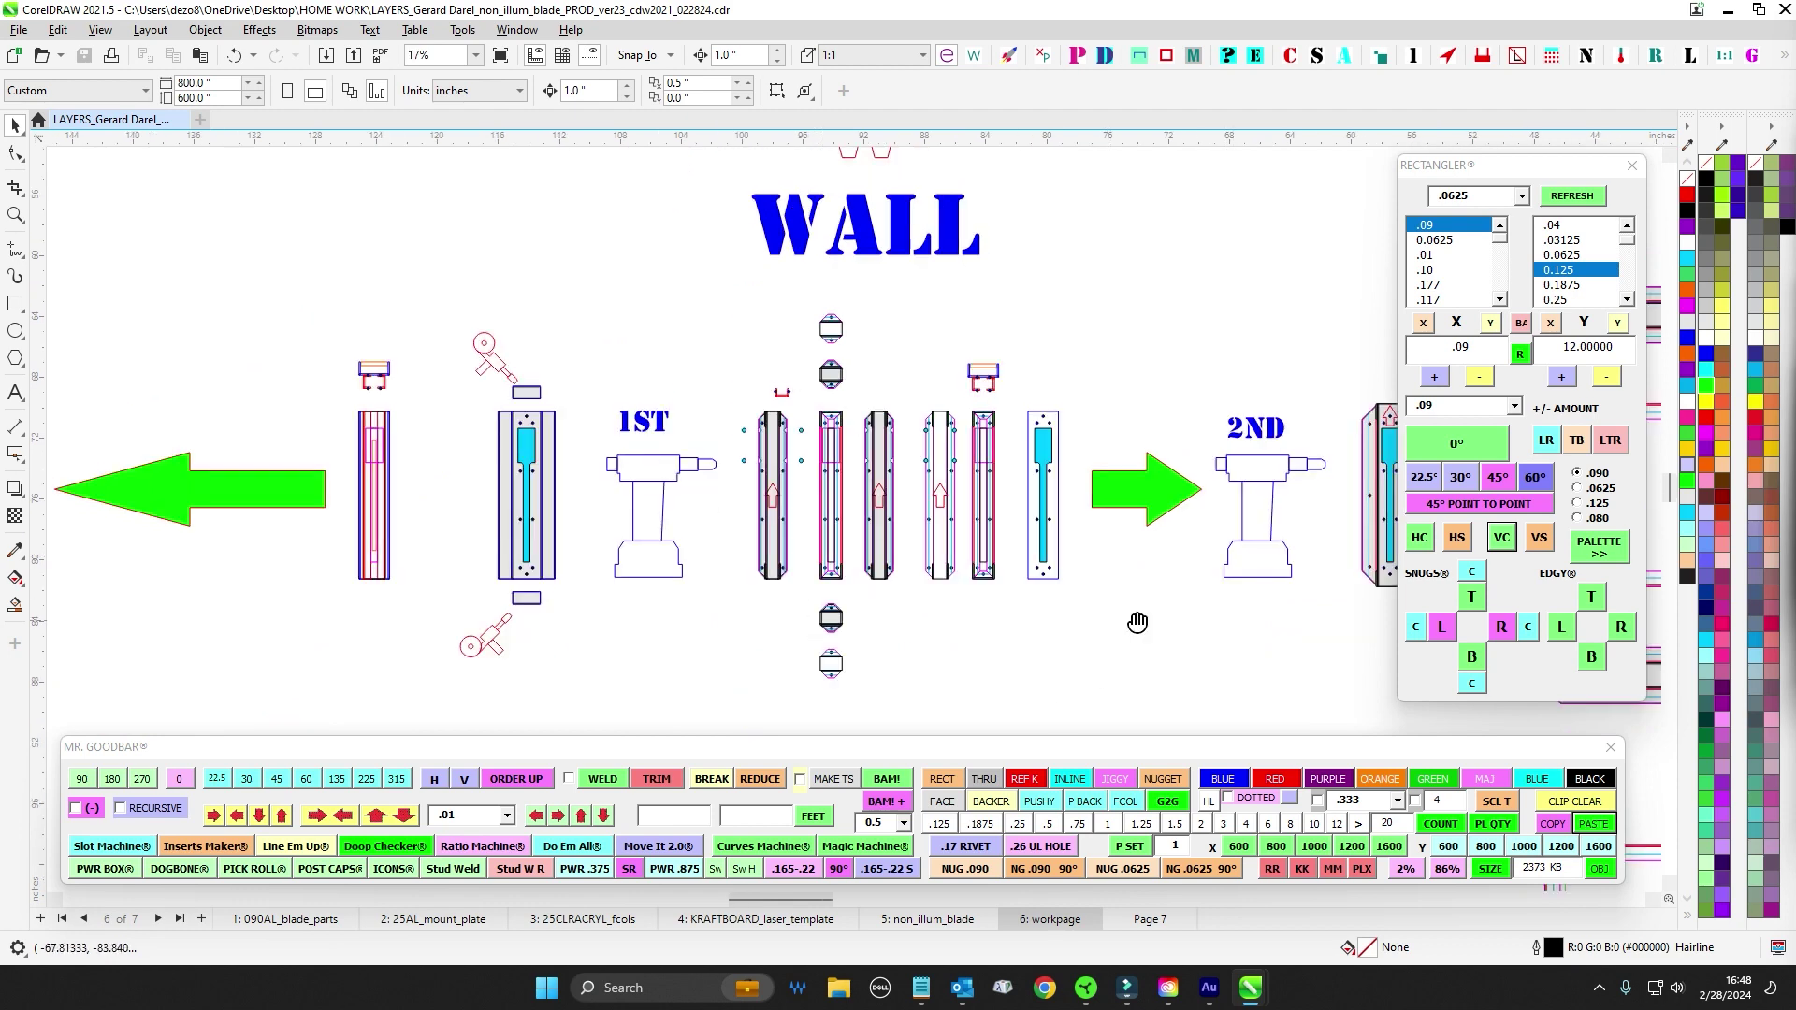
left_click_drag(1138, 623, 663, 591)
left_click_drag(794, 641, 1020, 424)
scroll(1019, 424, "down", 1)
left_click_drag(868, 582, 1024, 515)
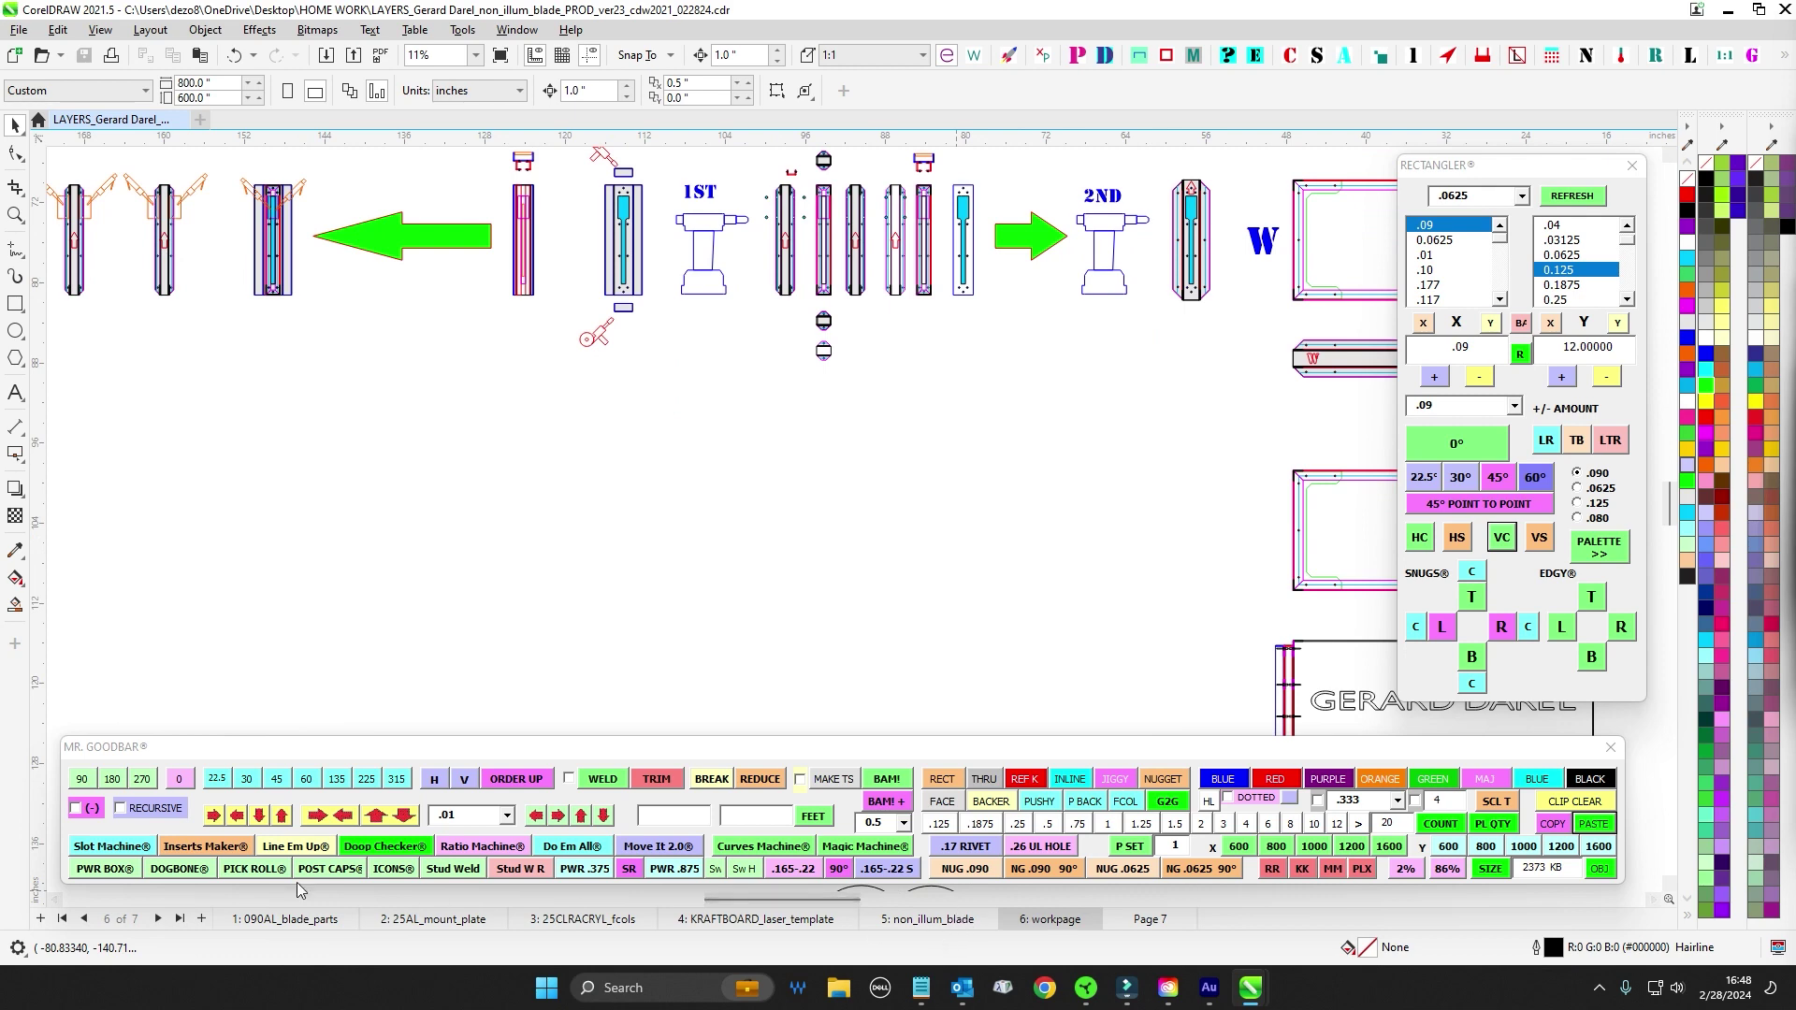
- Review the 090AL_blade_parts page and select the two small eight-sided end pieces between the narrow arrow-marked strips
left_click(298, 923)
scroll(556, 530, "down", 4)
left_click_drag(903, 338, 597, 324)
scroll(597, 324, "up", 2)
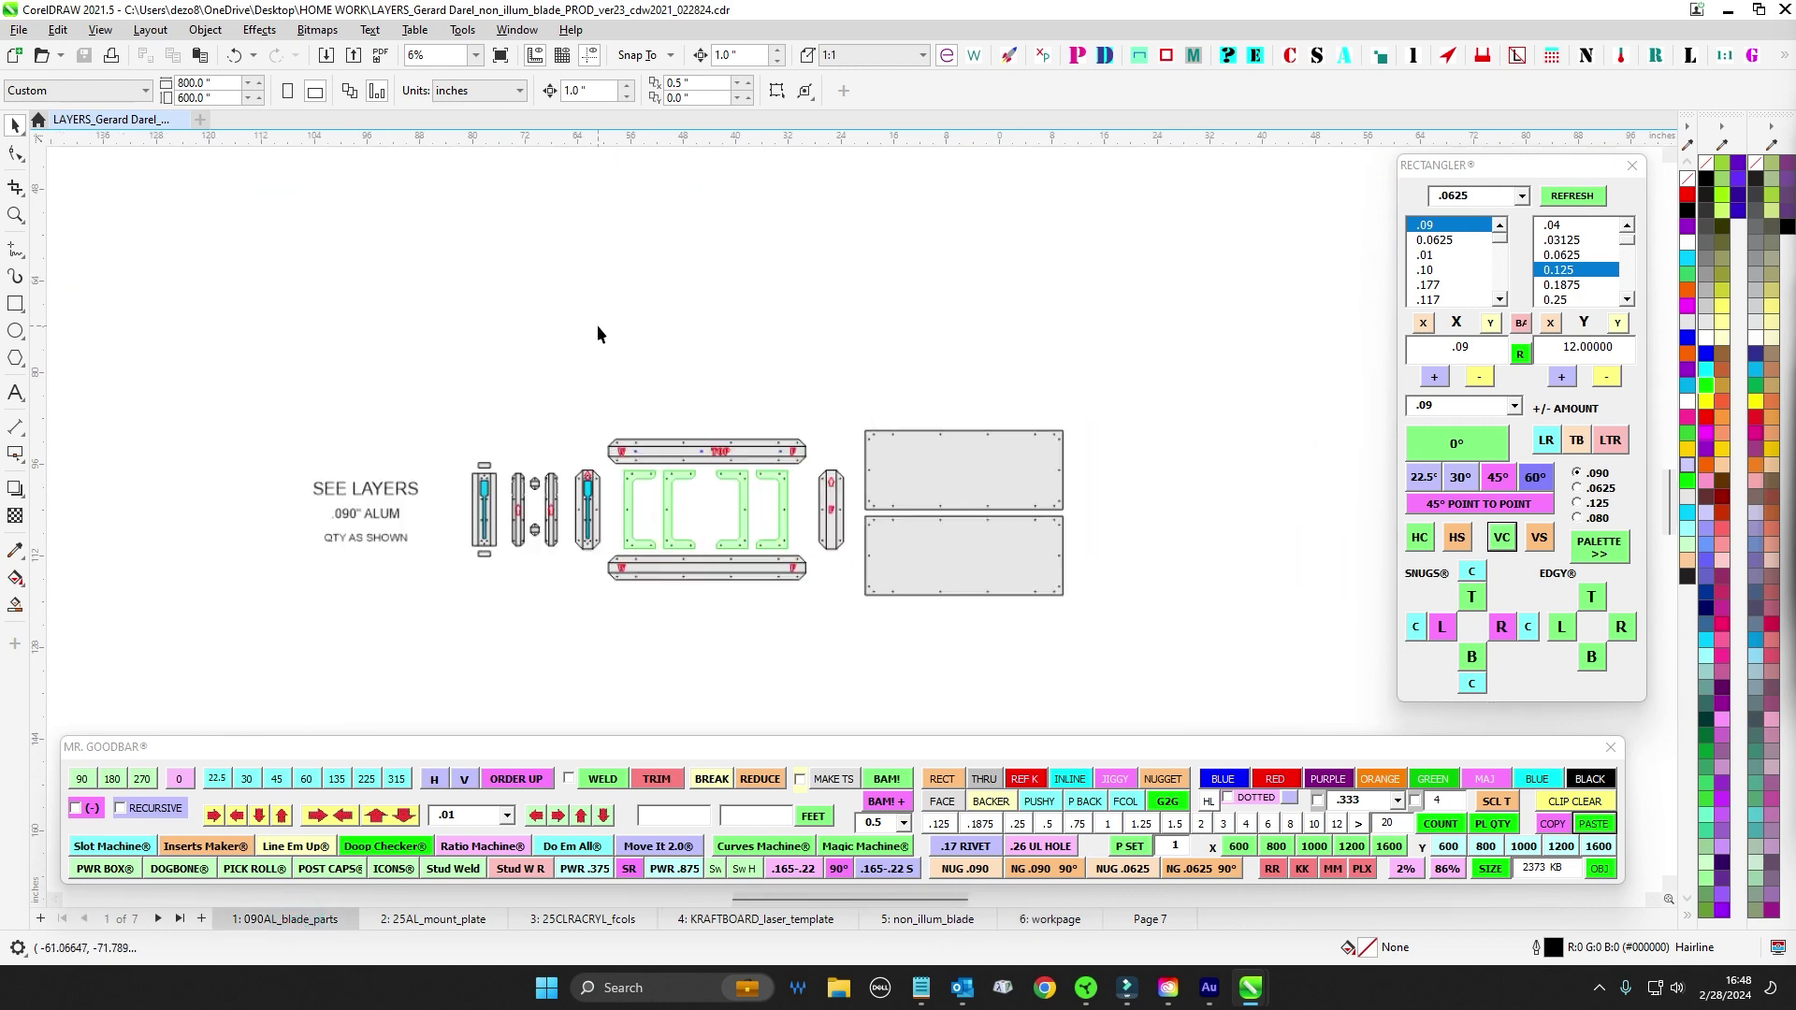
left_click_drag(492, 517, 660, 391)
scroll(628, 367, "up", 5)
left_click_drag(554, 281, 680, 269)
scroll(725, 385, "down", 1)
scroll(574, 550, "up", 1)
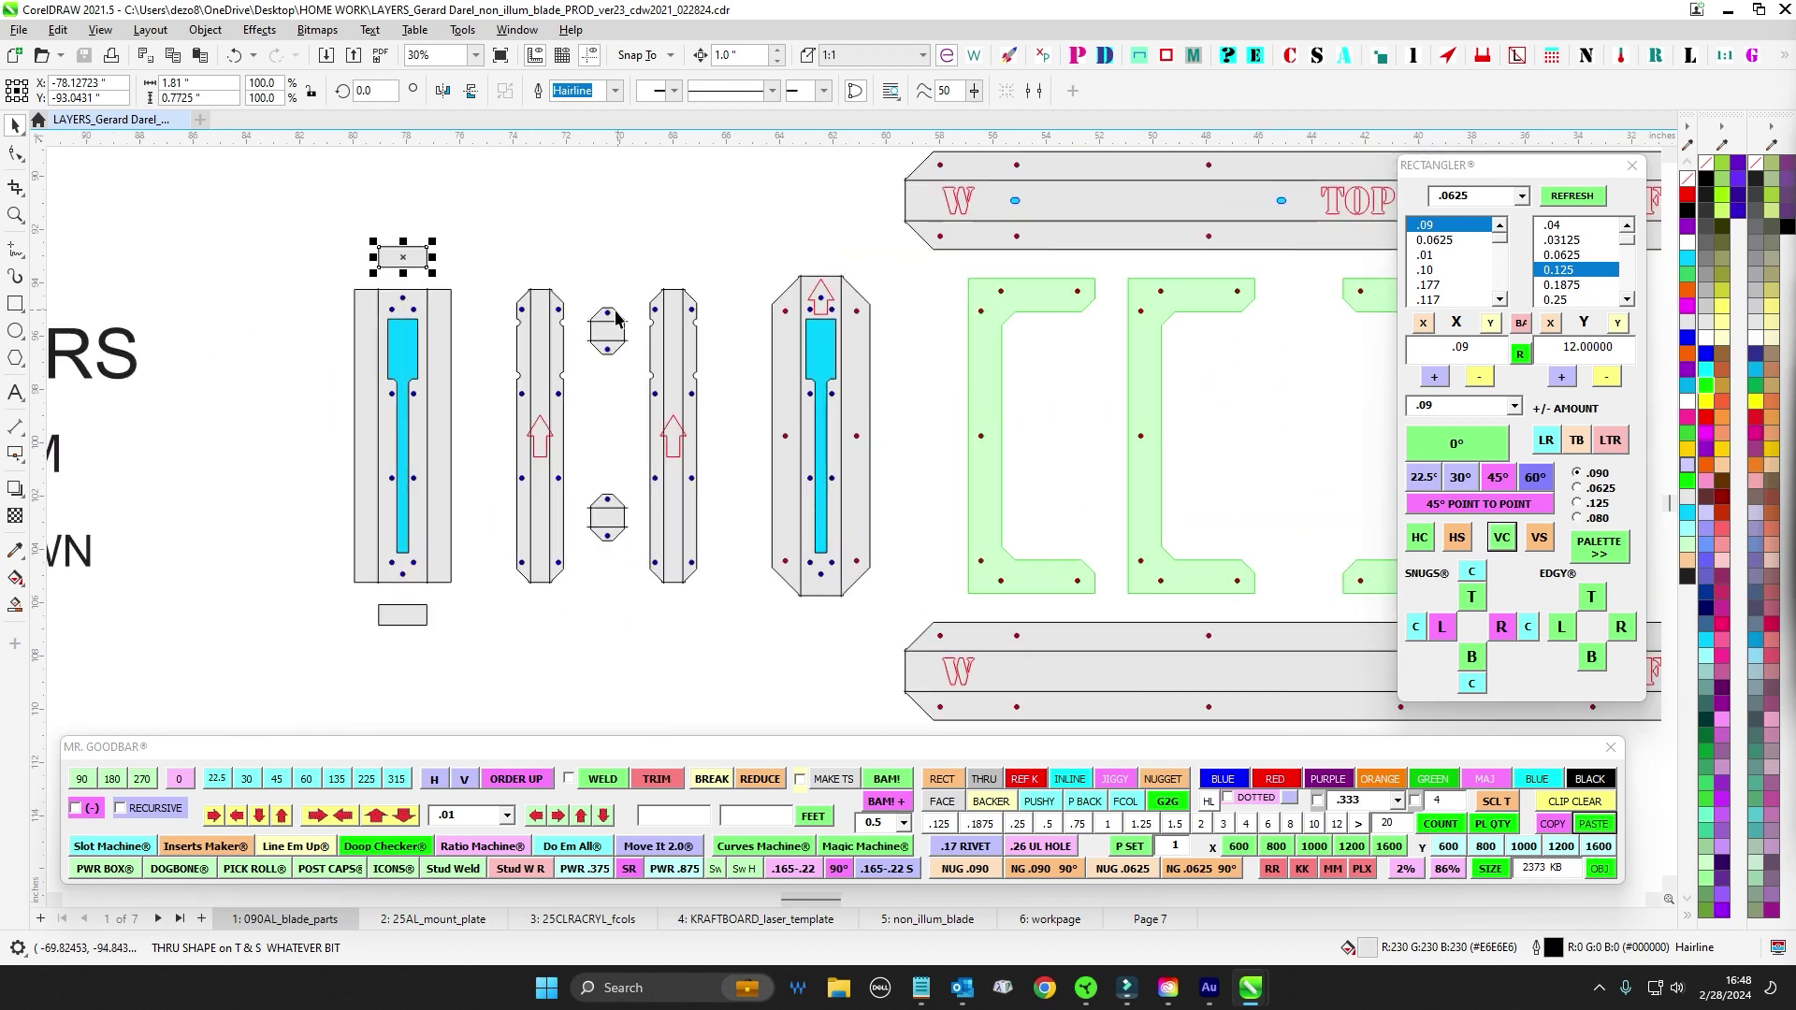
left_click_drag(567, 273, 644, 417)
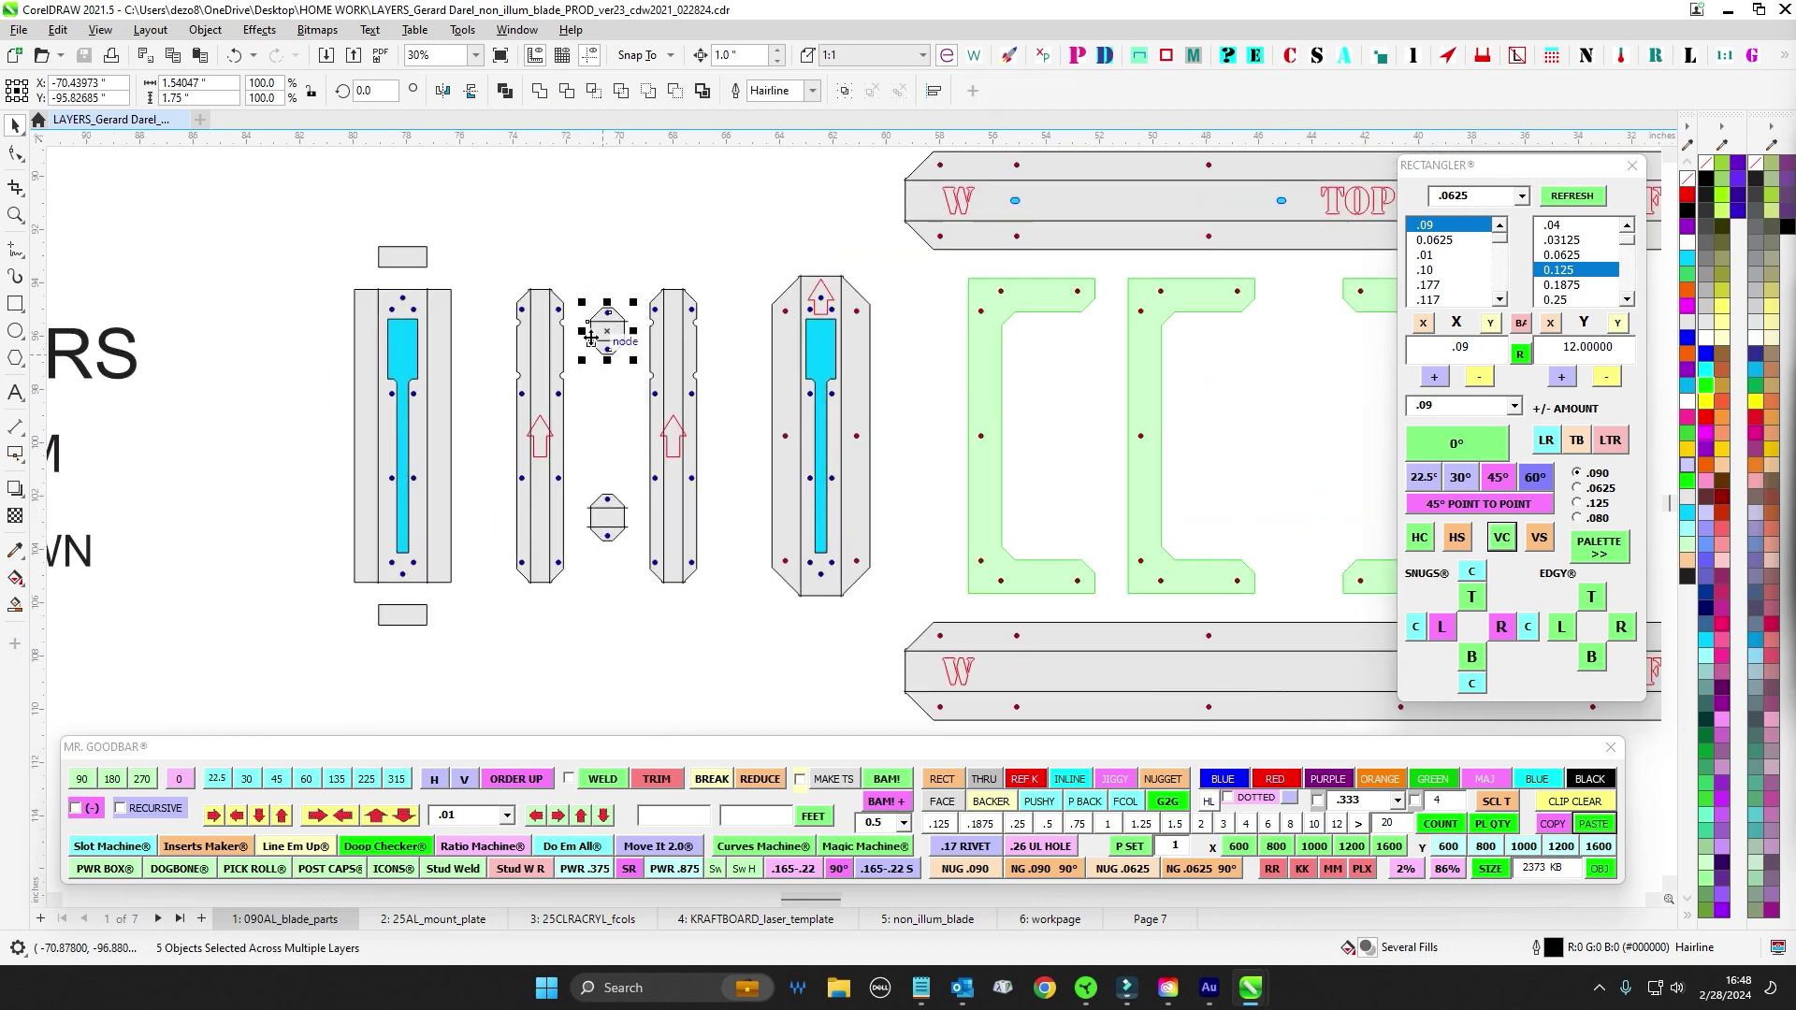
left_click_drag(578, 264, 625, 582)
scroll(509, 350, "down", 2)
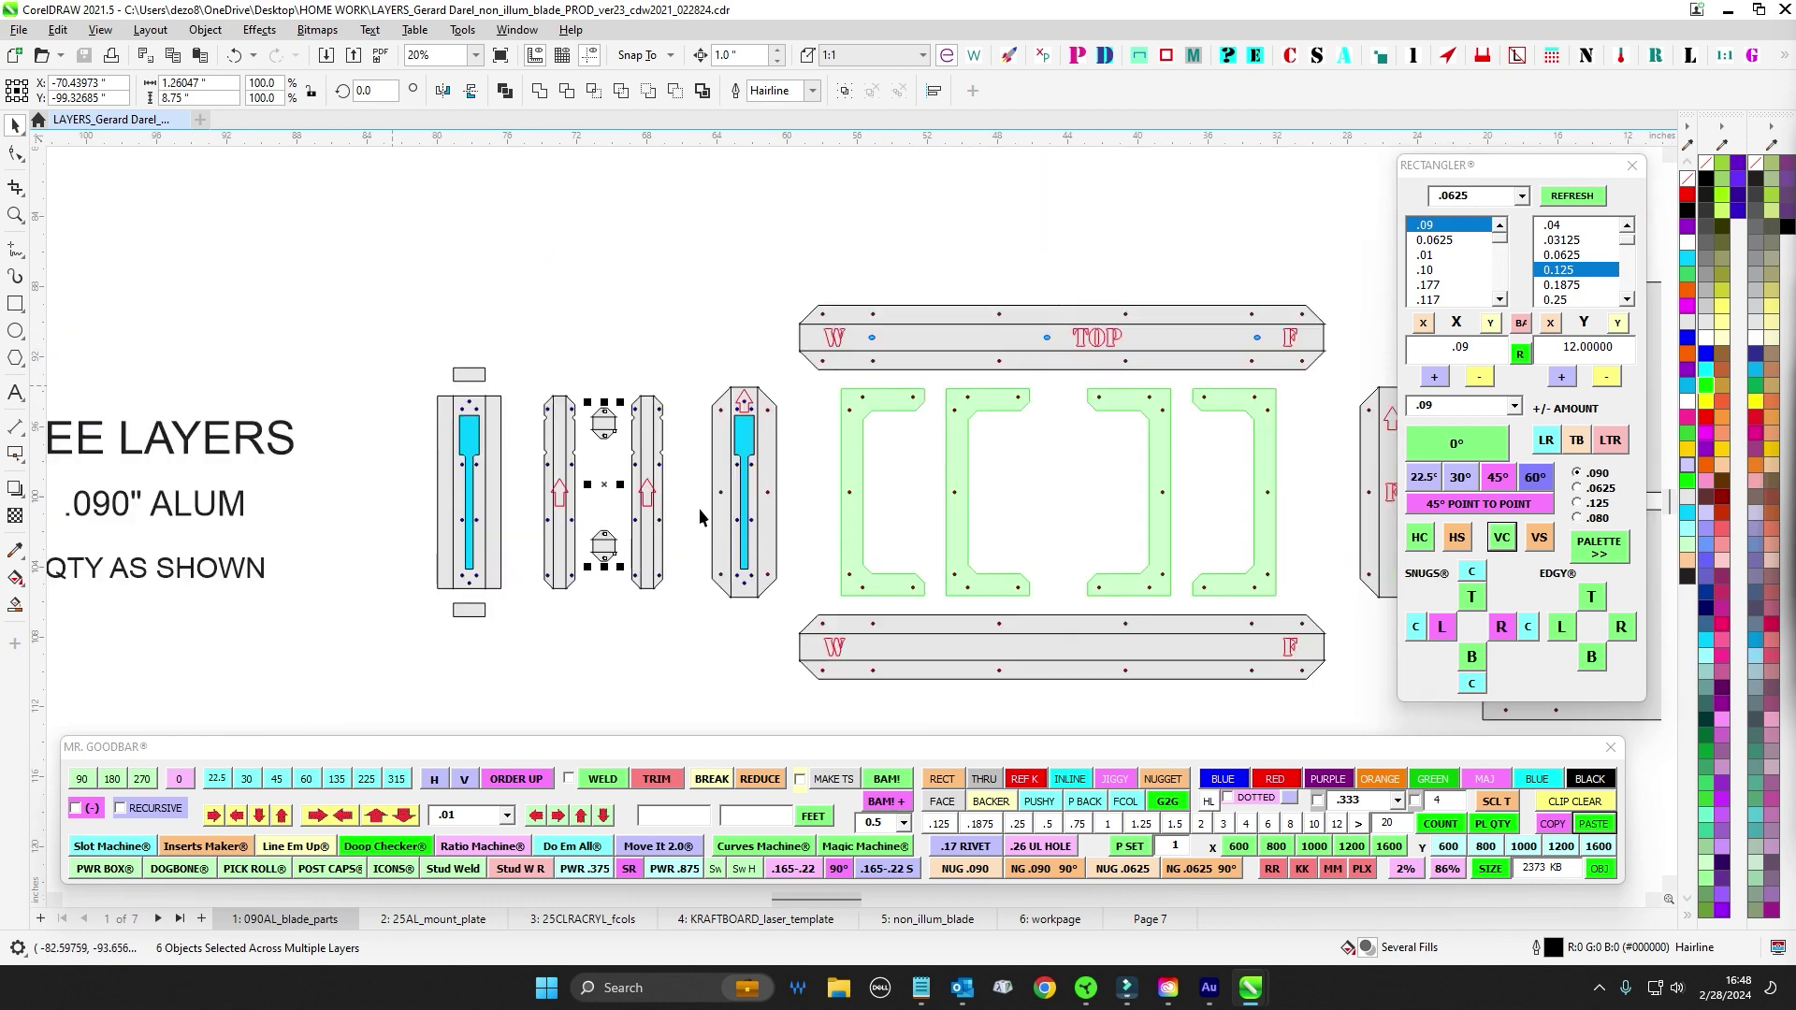
- Select the blade's frame parts with the green brackets, and after them the two large rectangular face panels, for review
left_click_drag(700, 517, 398, 537)
scroll(397, 268, "down", 1)
left_click_drag(392, 251, 964, 653)
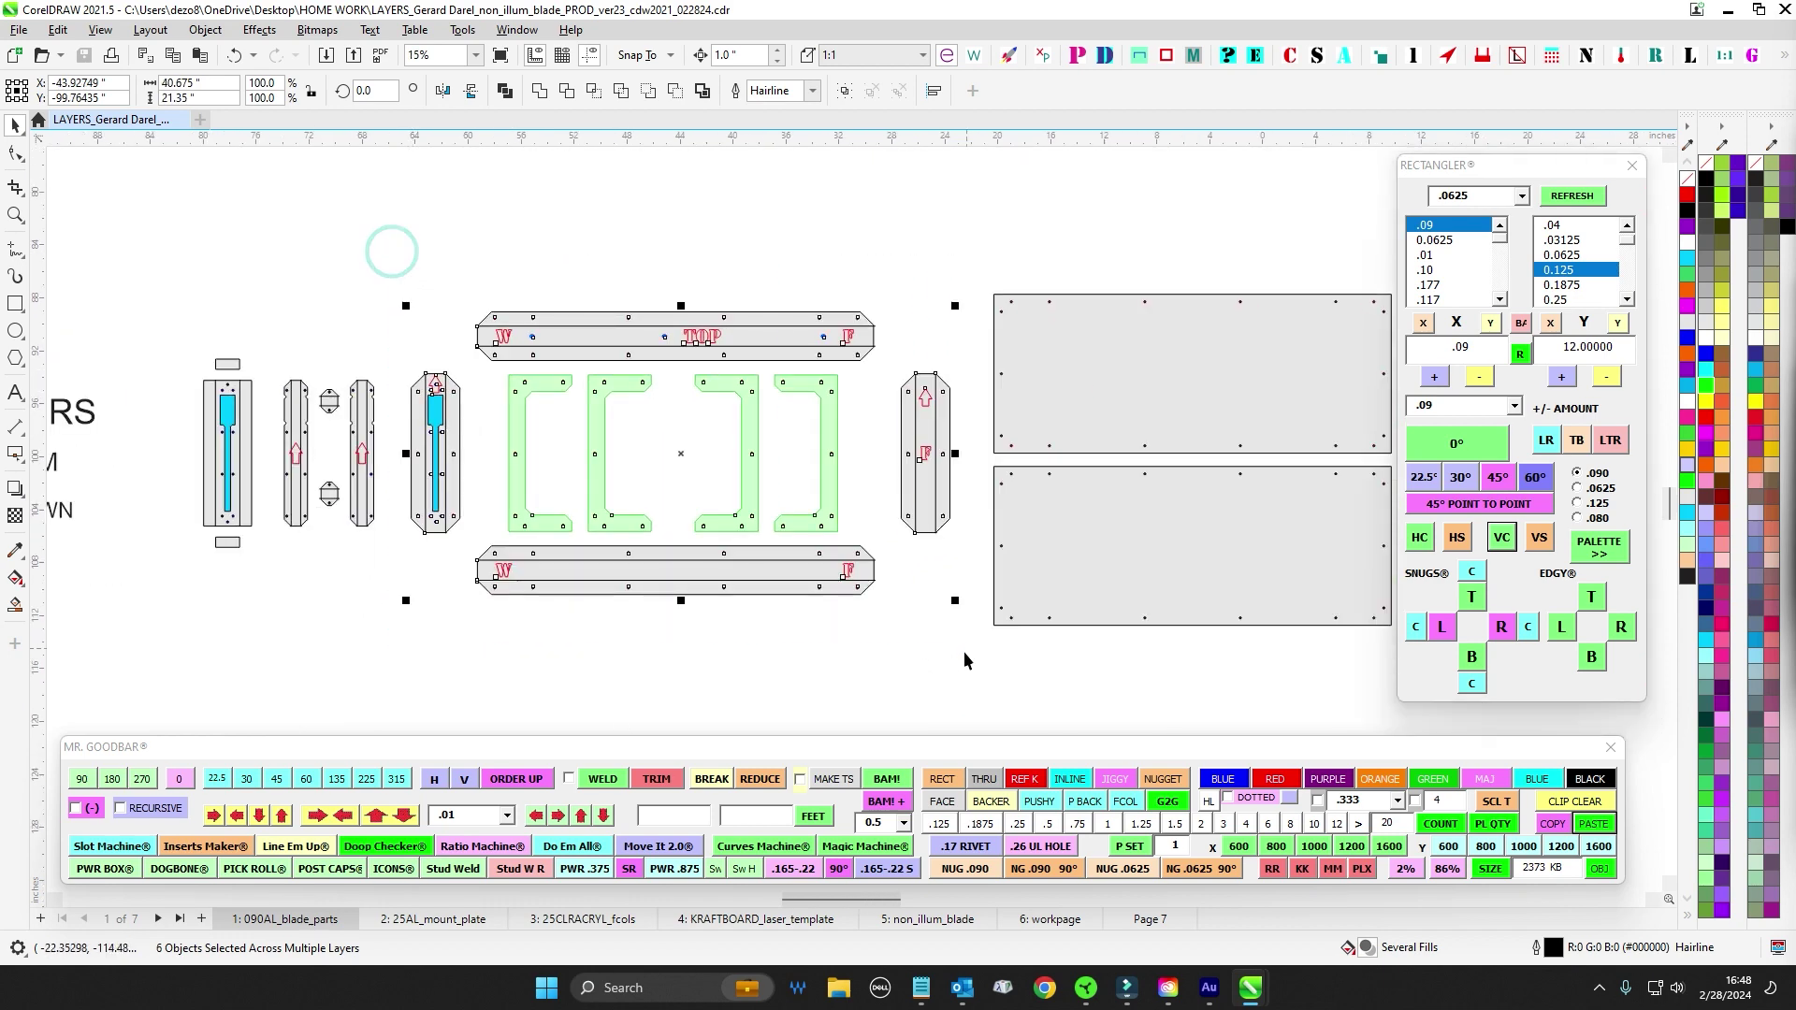
left_click_drag(881, 241, 598, 218)
left_click_drag(601, 200, 810, 237)
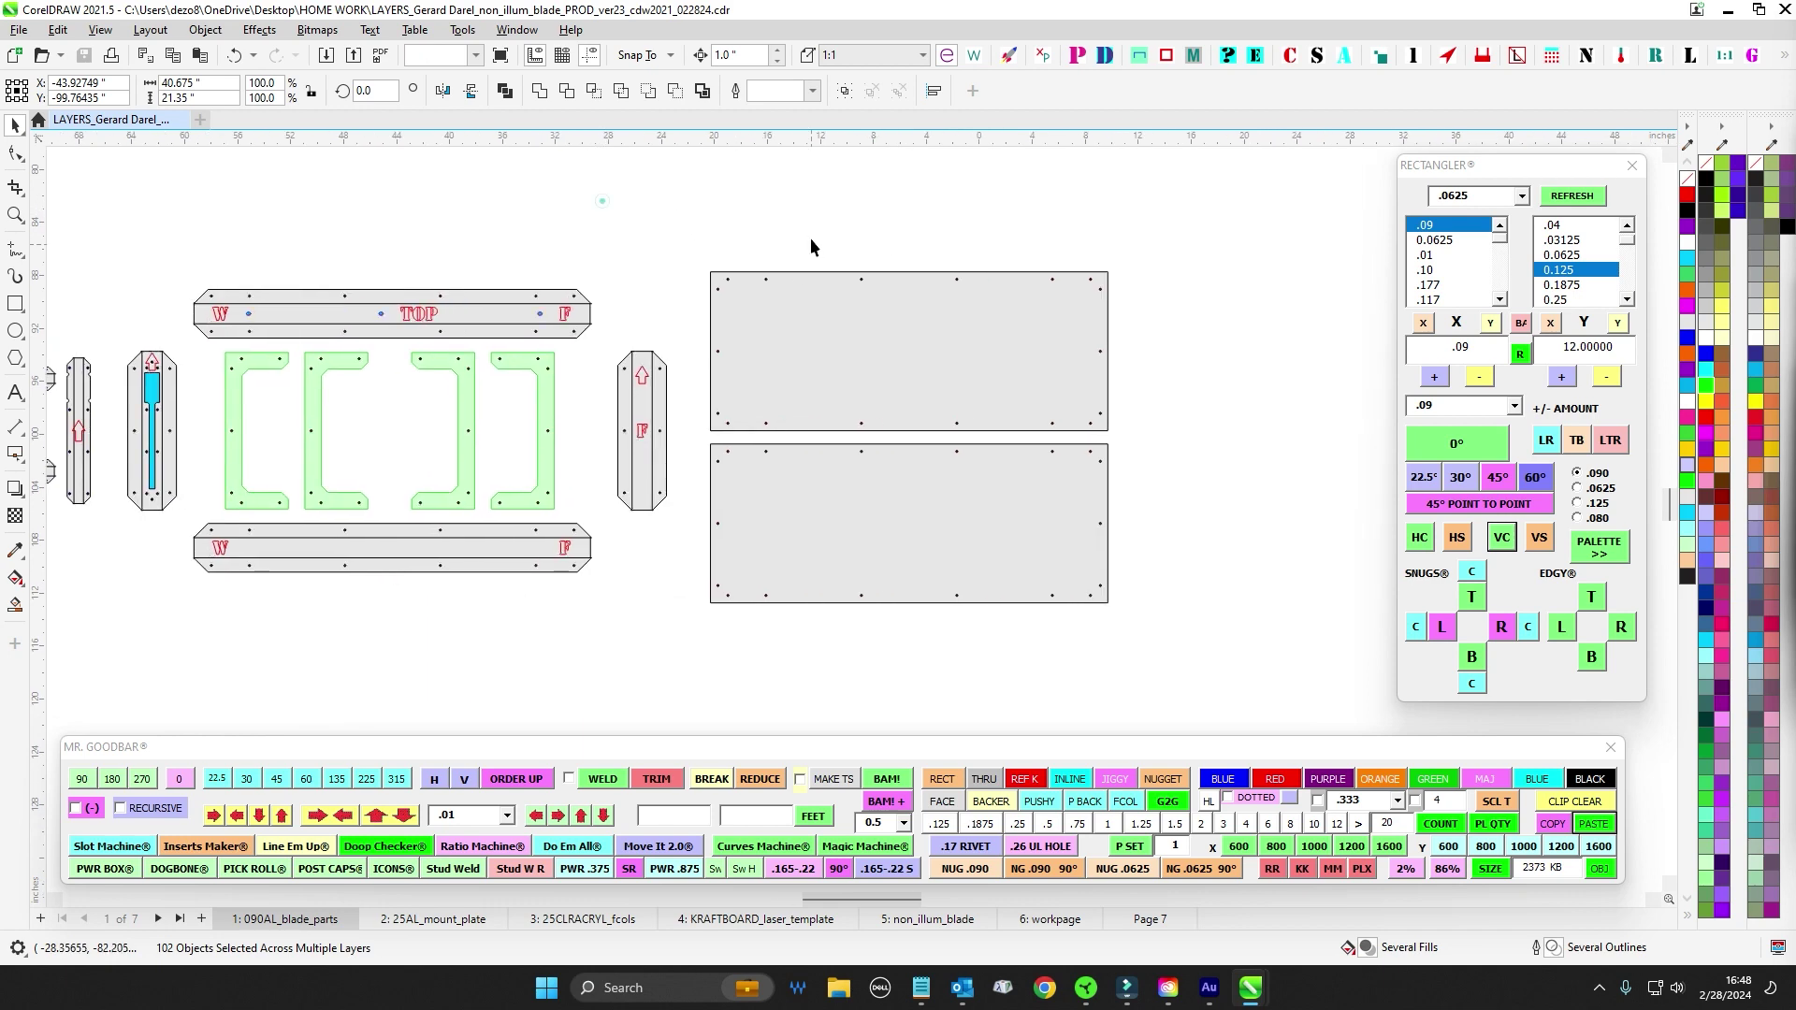
left_click_drag(670, 220, 1185, 634)
scroll(1236, 643, "down", 1)
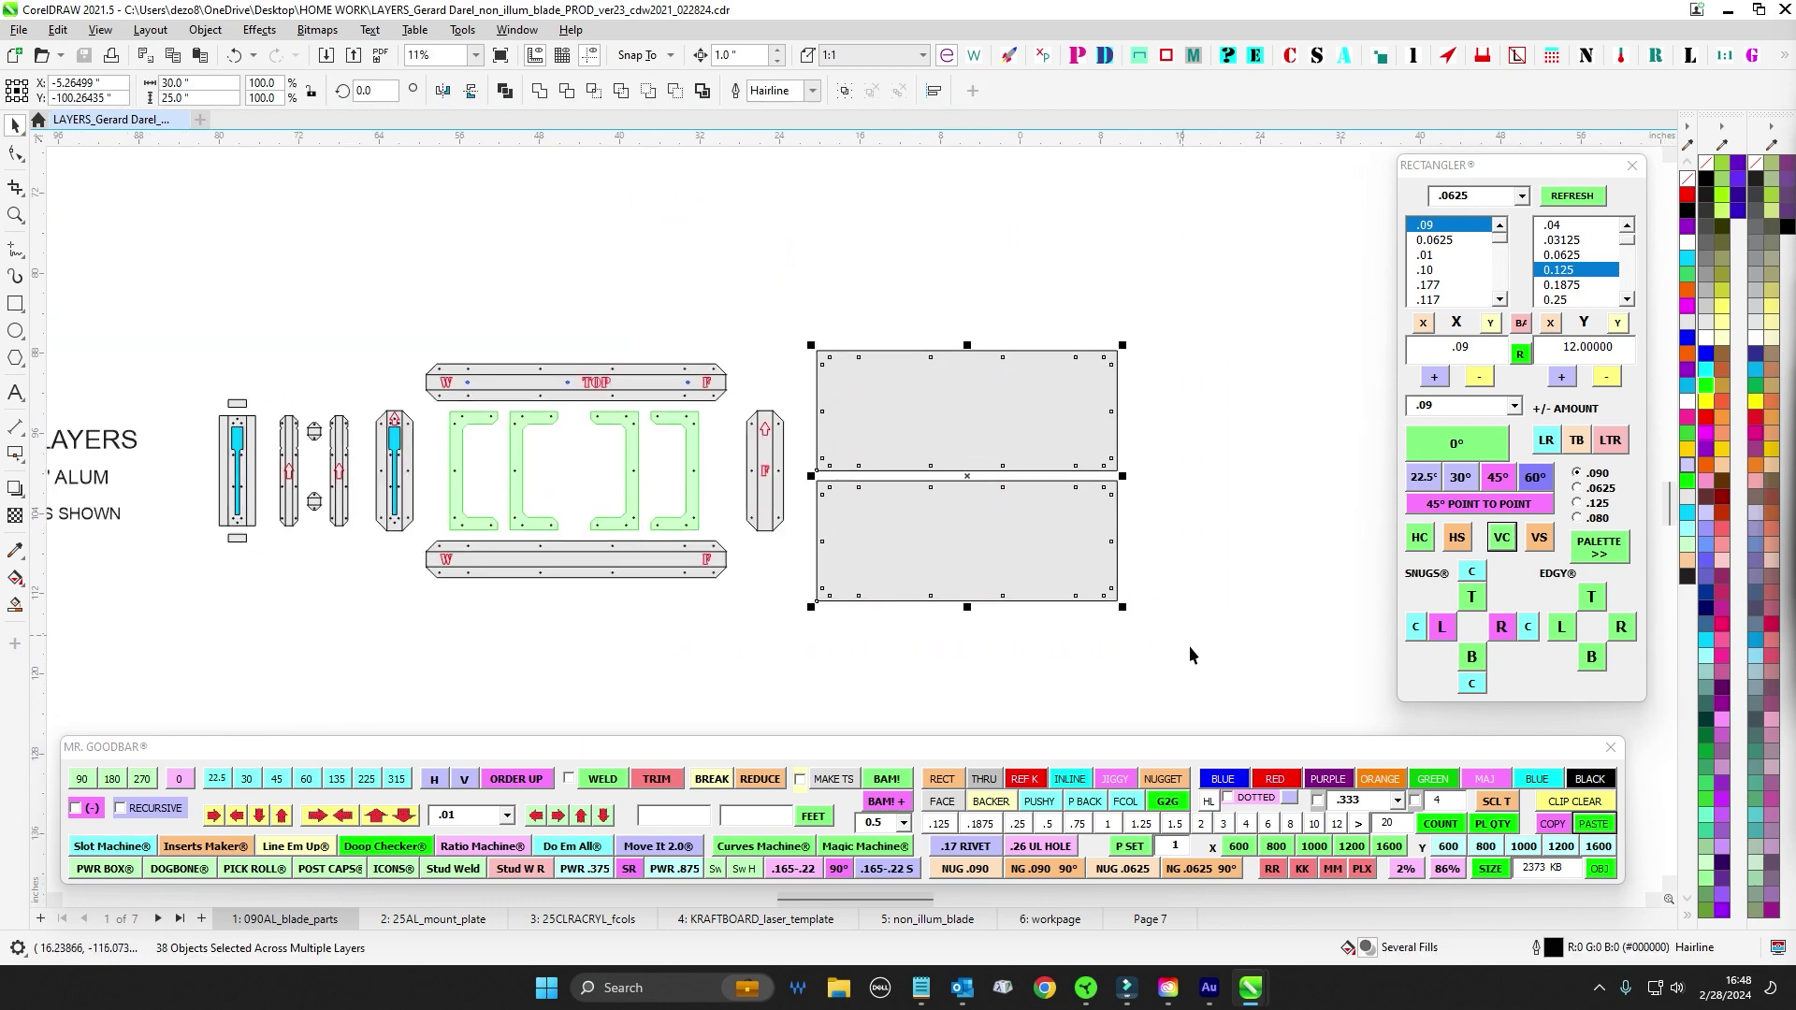
scroll(1160, 473, "up", 1)
scroll(1163, 434, "right", 1)
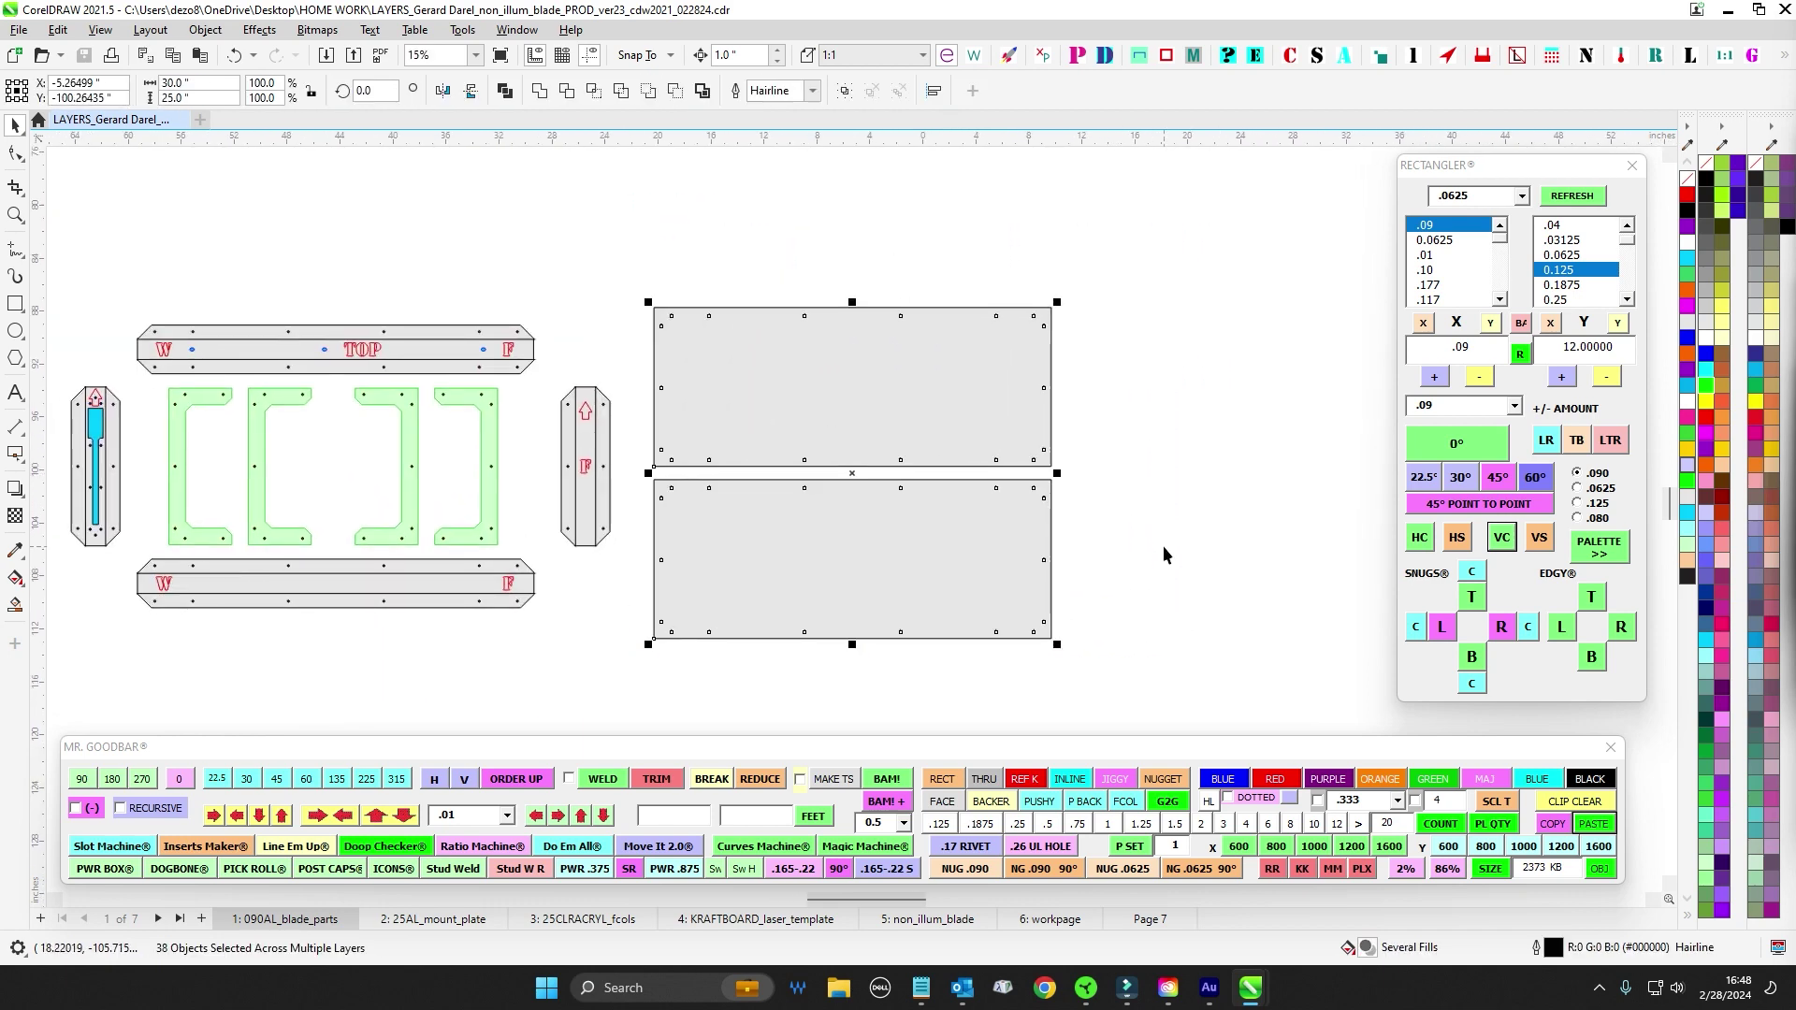
- Review the 25AL_mount_plate page, and select the GERARD DAREL letters with their heading on the 25CLRACRYL_fcols page
left_click(433, 920)
scroll(1002, 489, "up", 2)
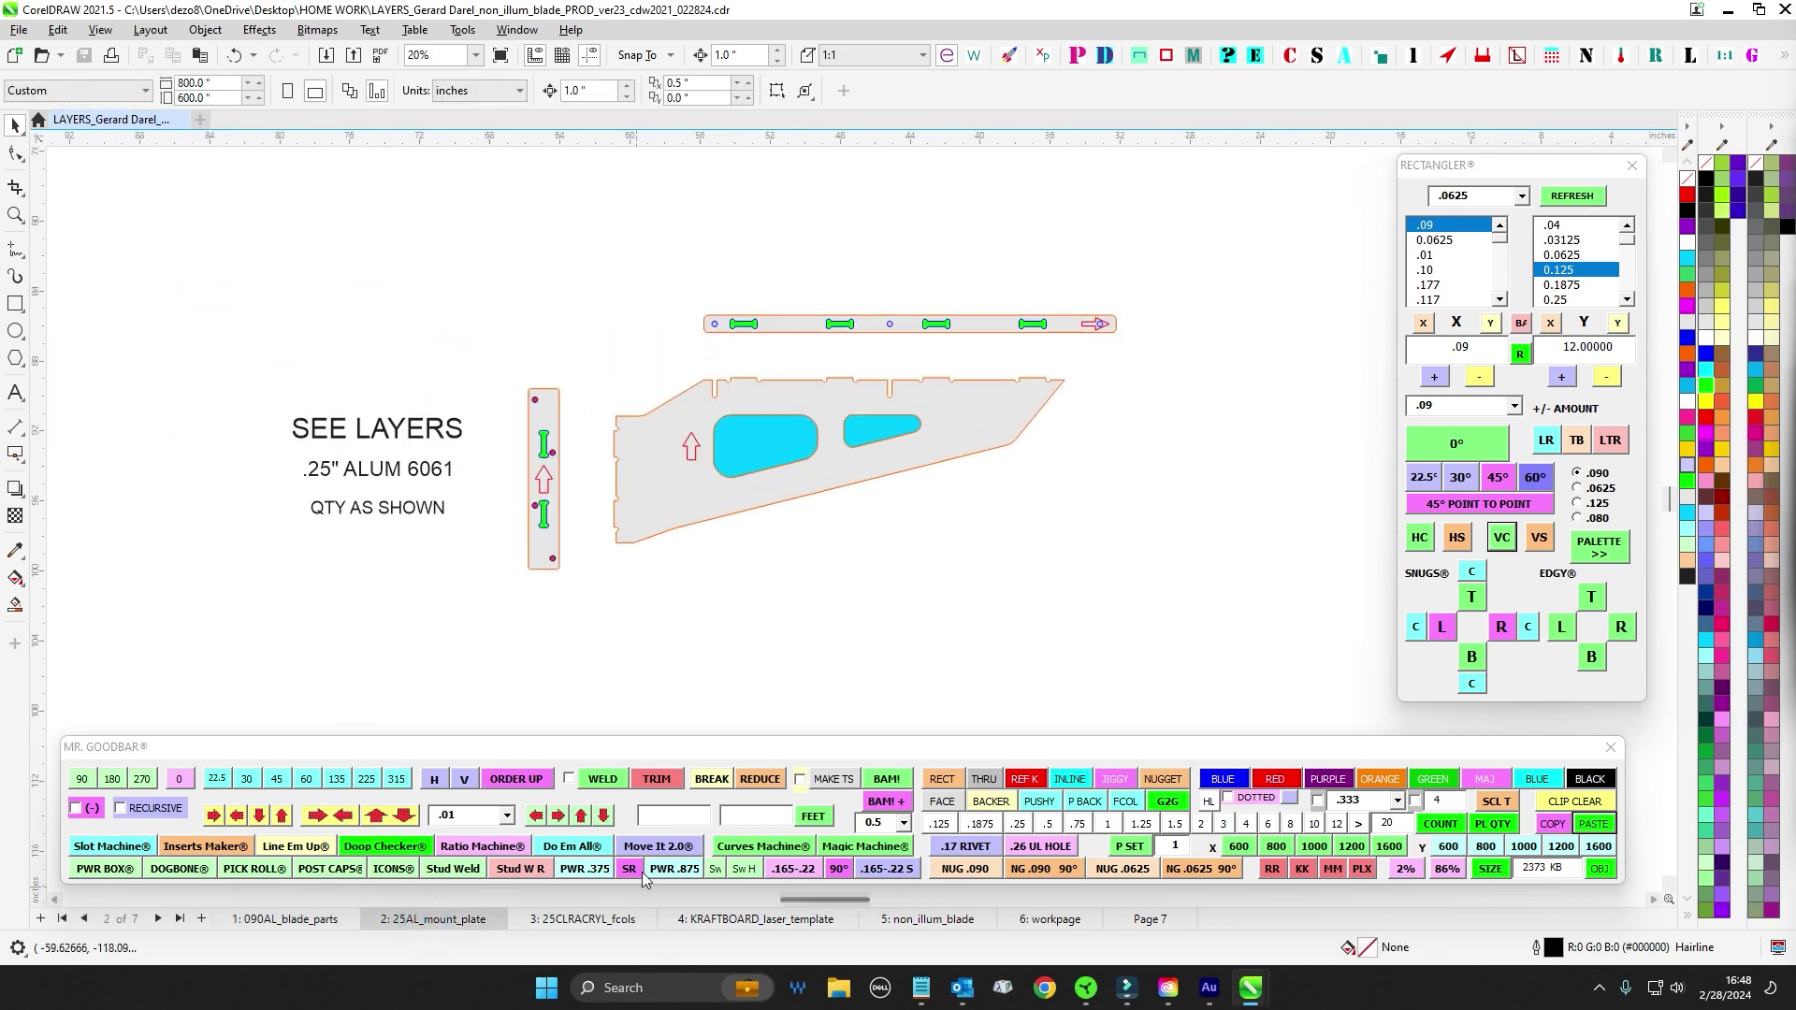
left_click(565, 920)
scroll(744, 545, "down", 1)
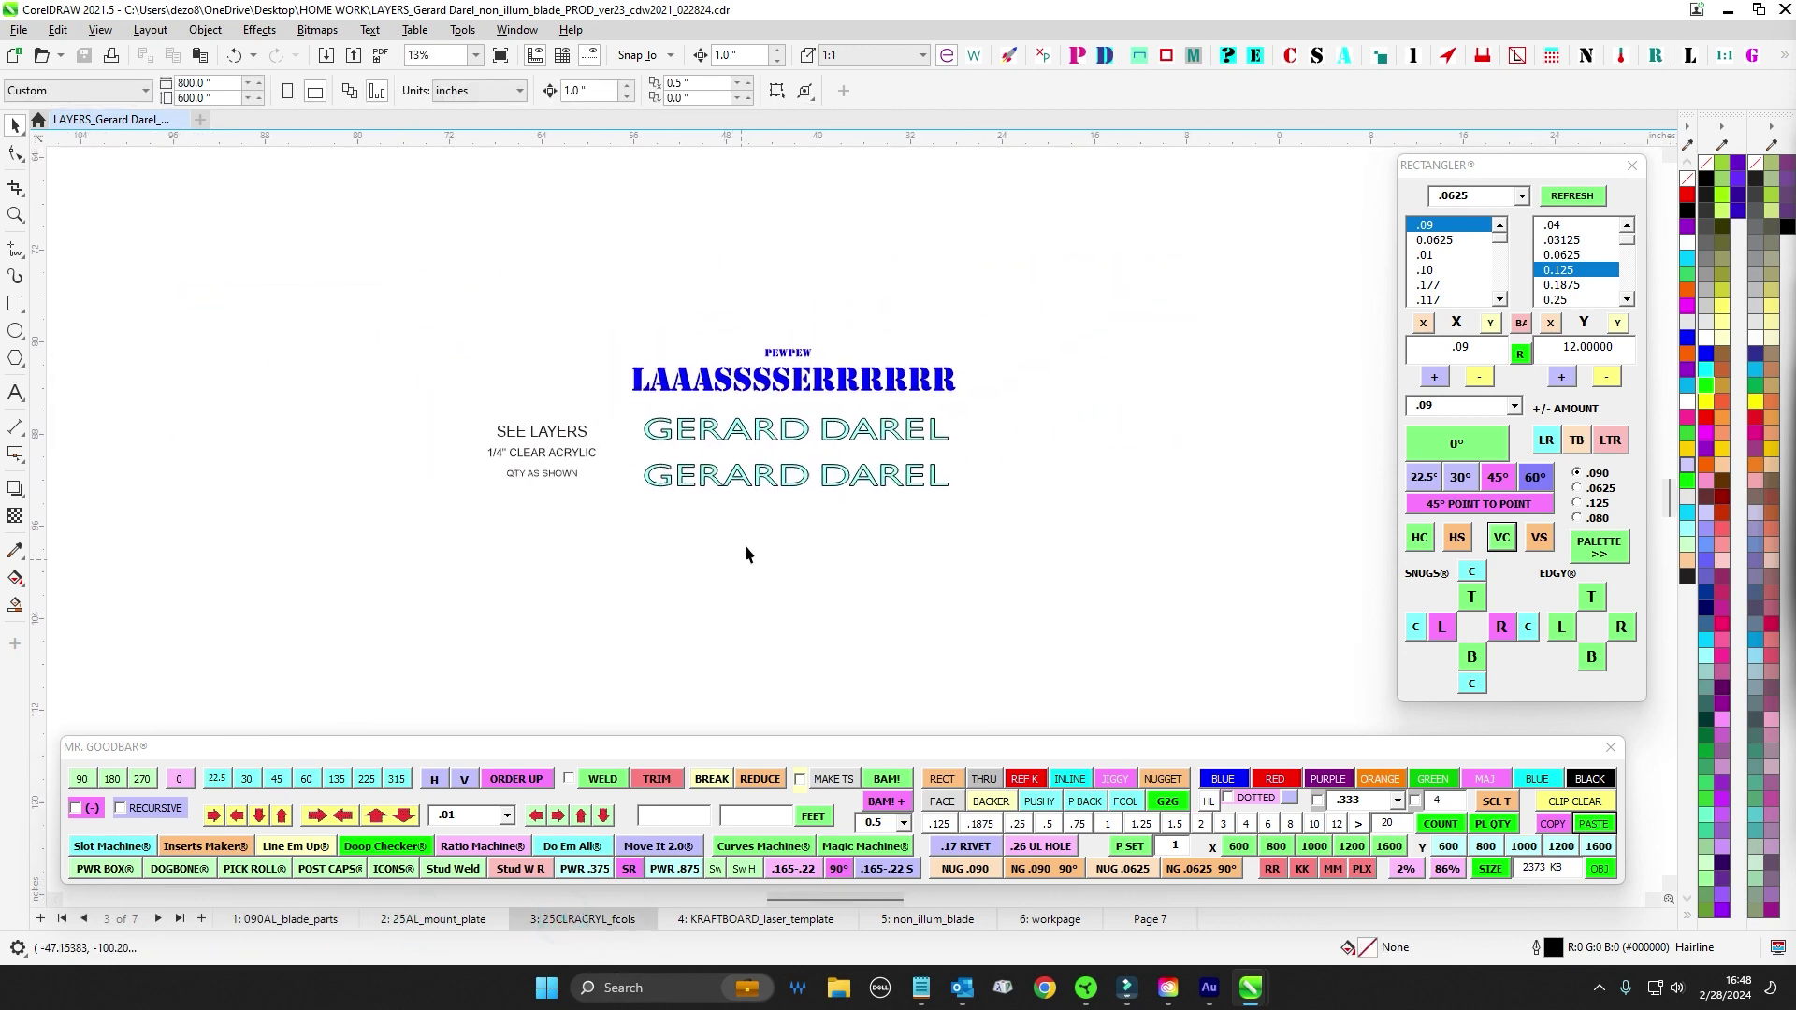
left_click_drag(455, 252, 1112, 521)
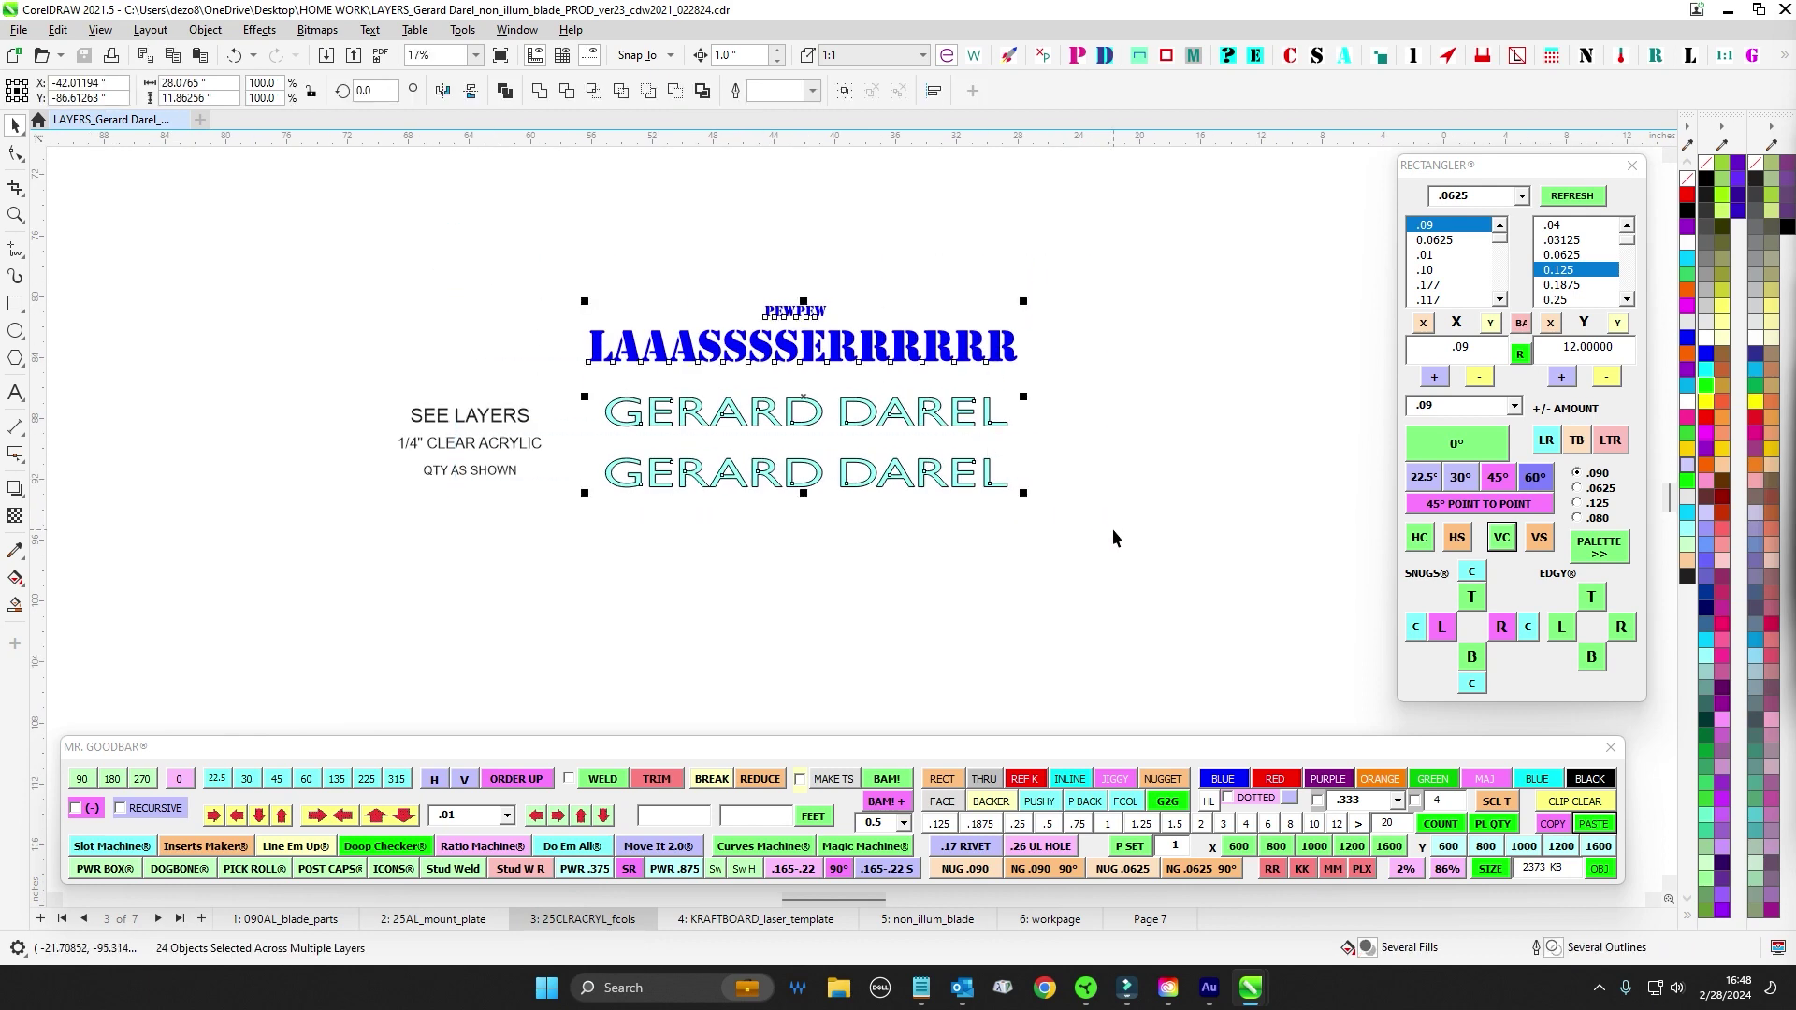
- Review the KRAFTBOARD_laser_template page, and select the install pattern on the non_illum_blade page
left_click(770, 922)
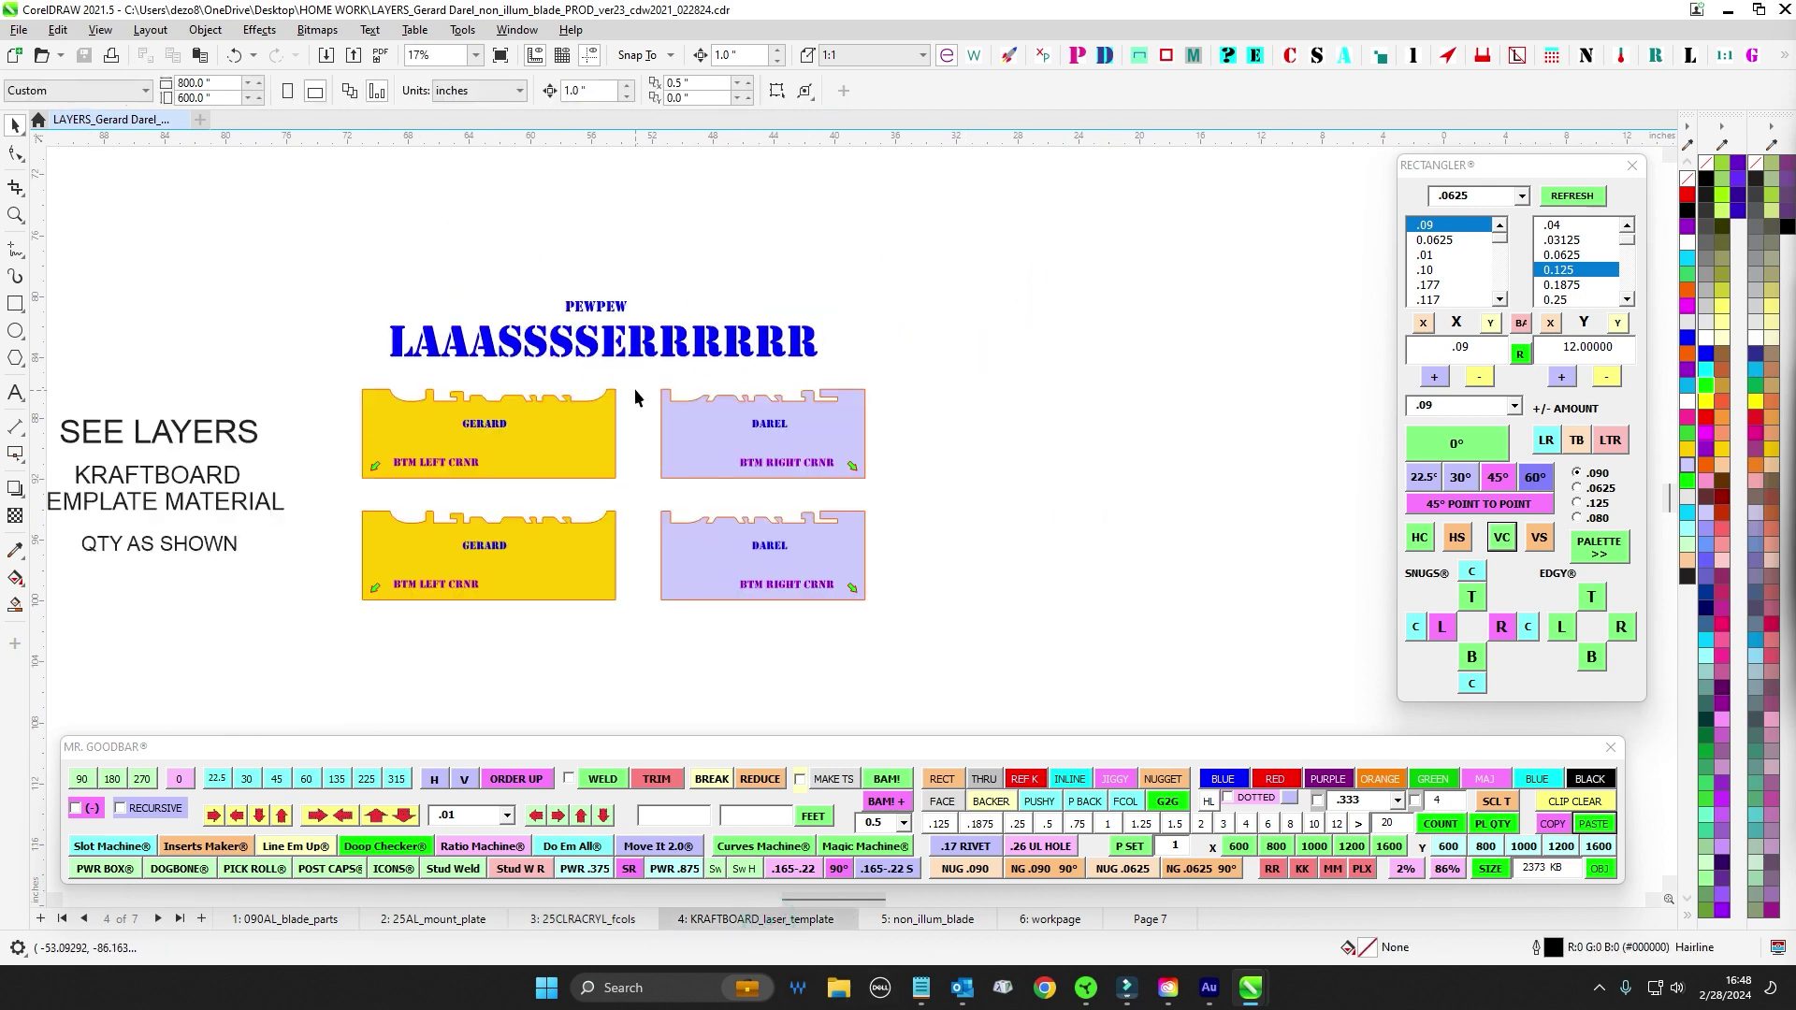
left_click_drag(634, 389, 870, 356)
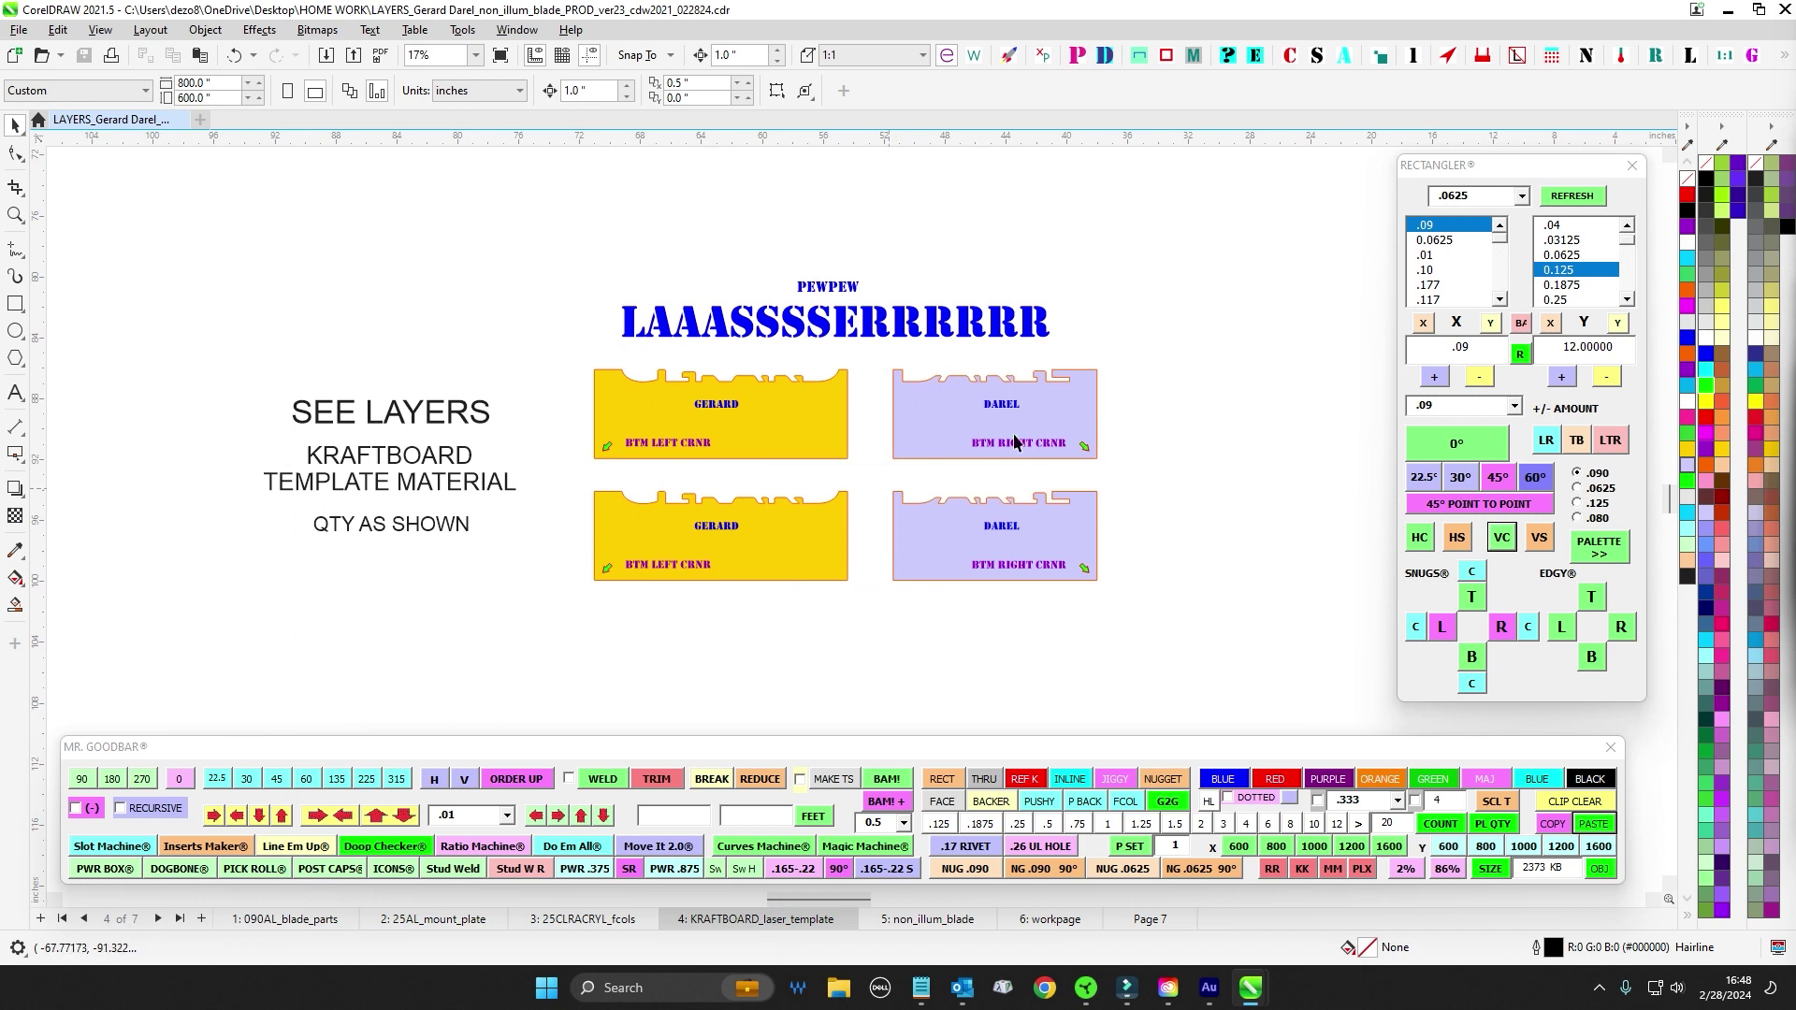
left_click(996, 920)
scroll(677, 458, "down", 3)
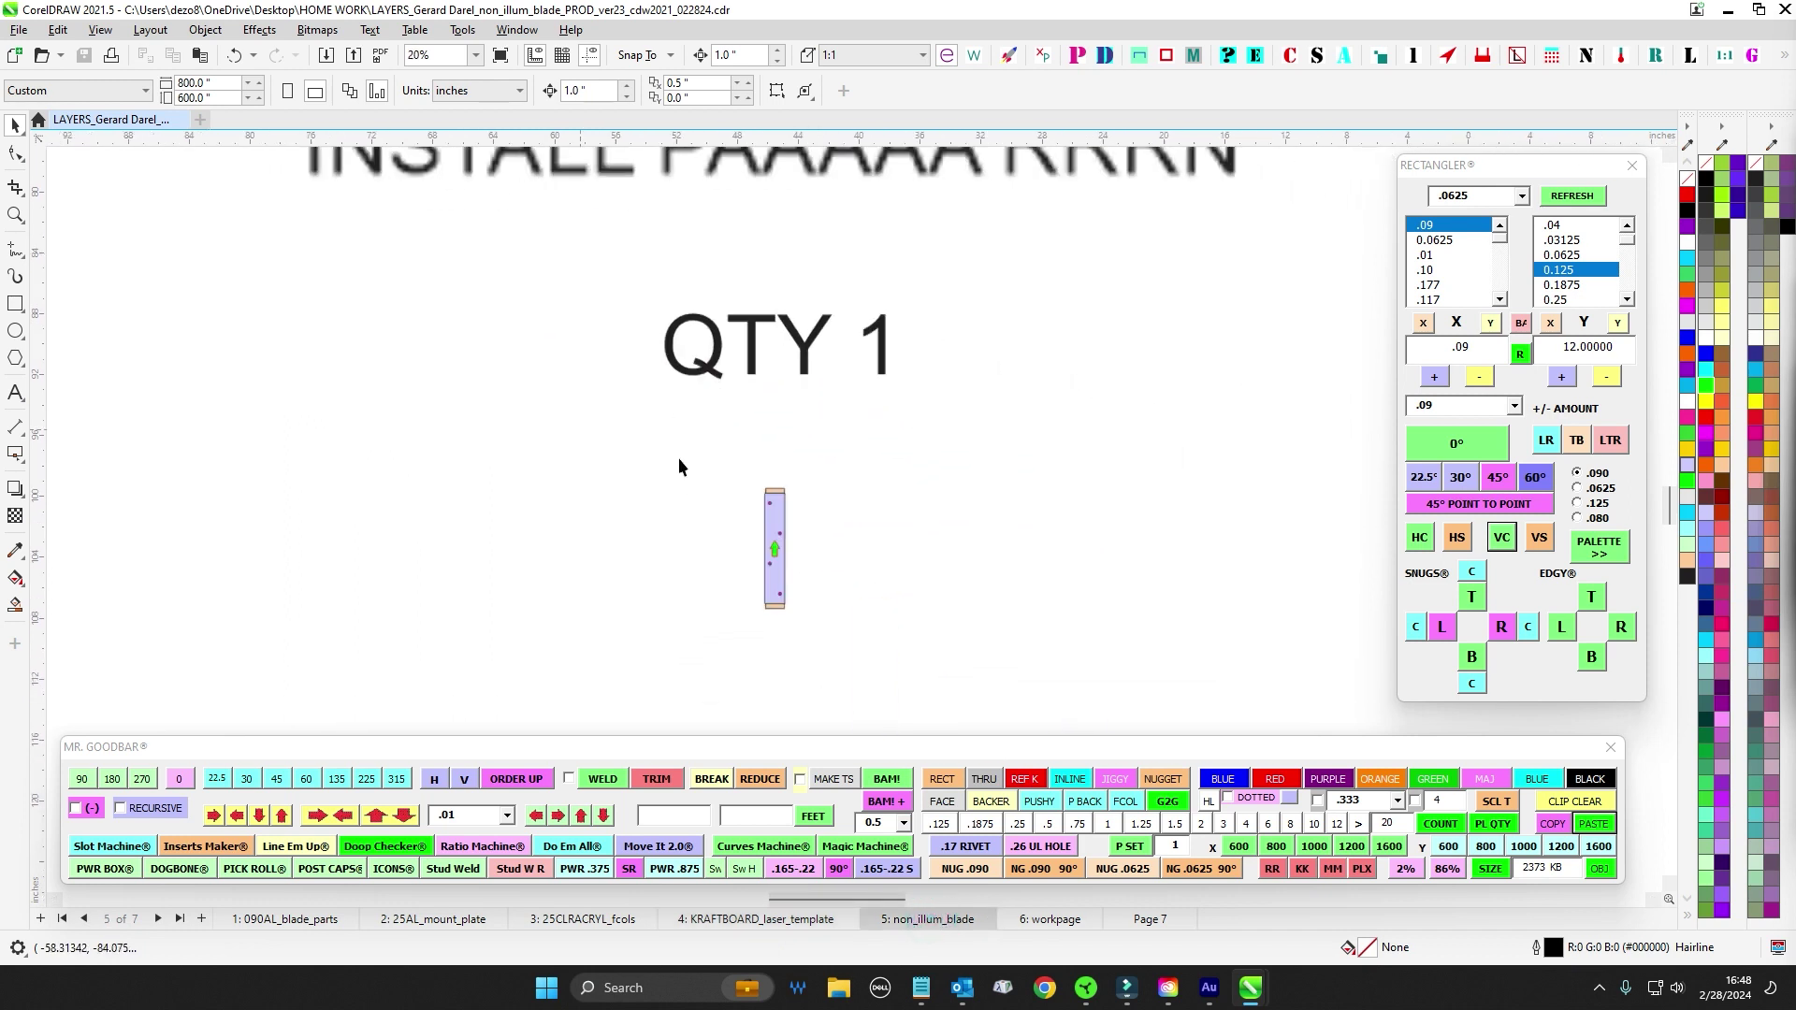
left_click_drag(645, 425, 945, 677)
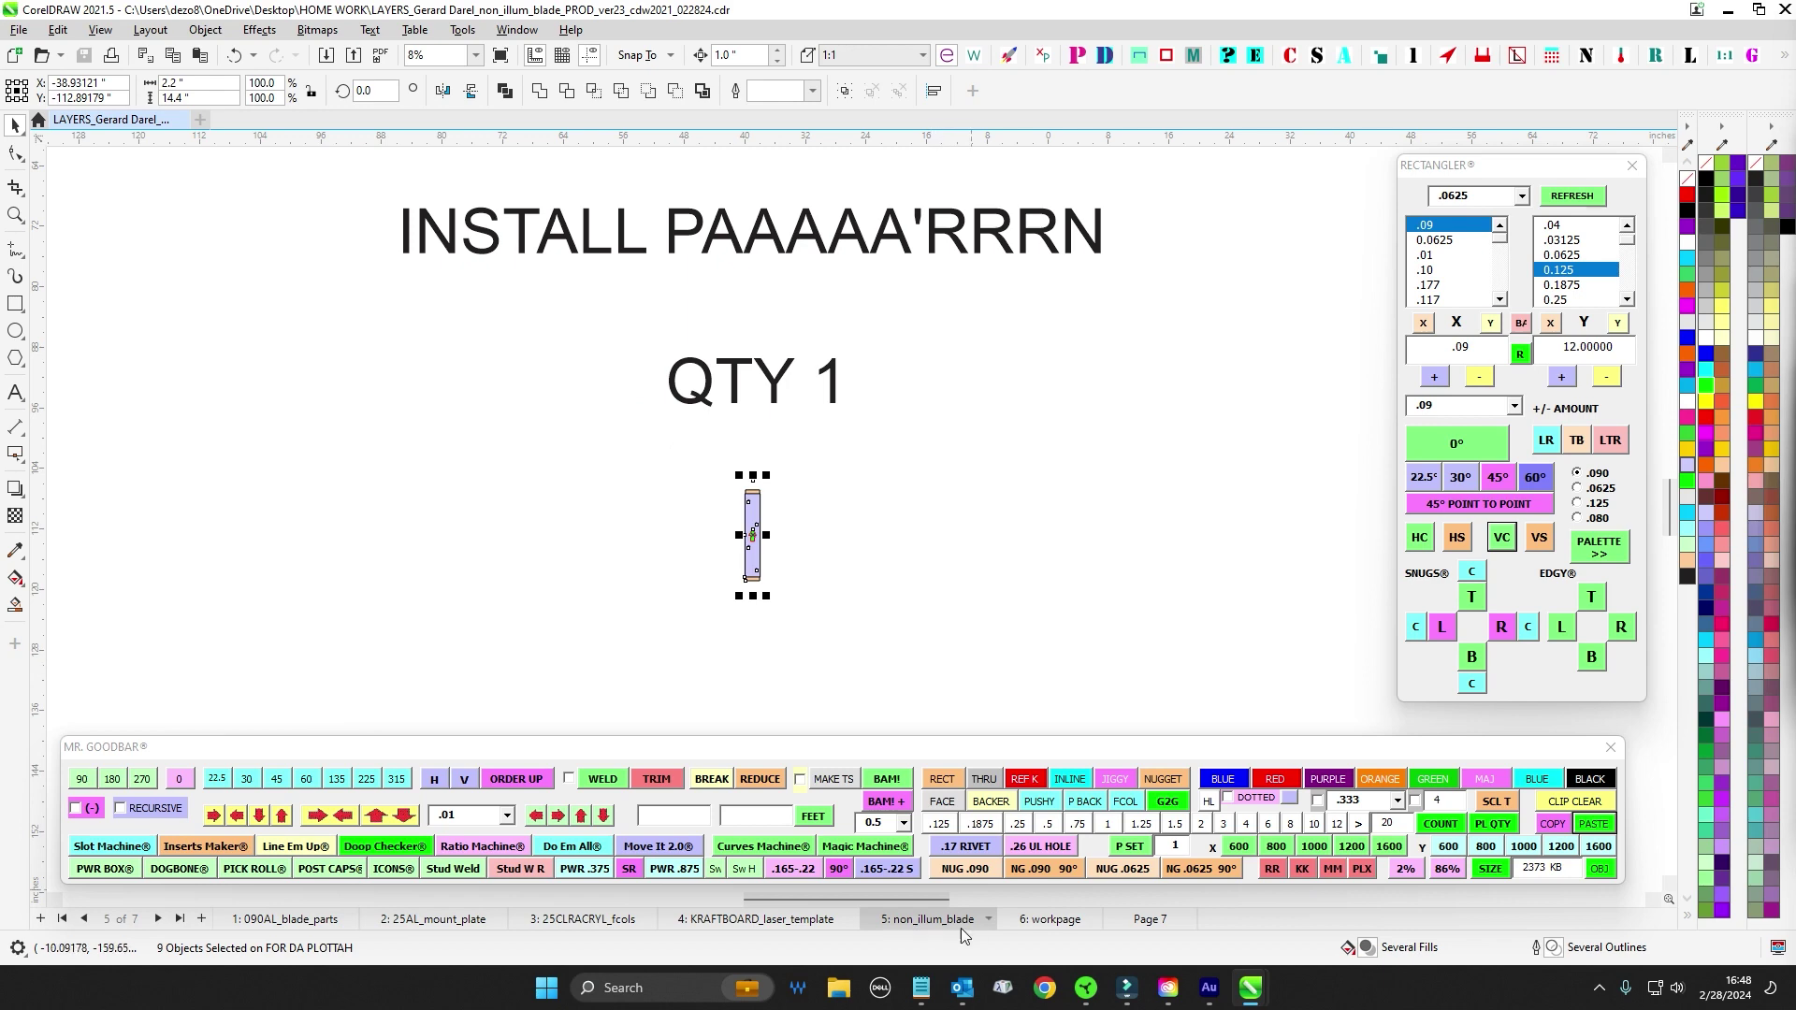
- Return to the workpage and examine the mount plate with its slotted vertical and horizontal strips
left_click(1049, 919)
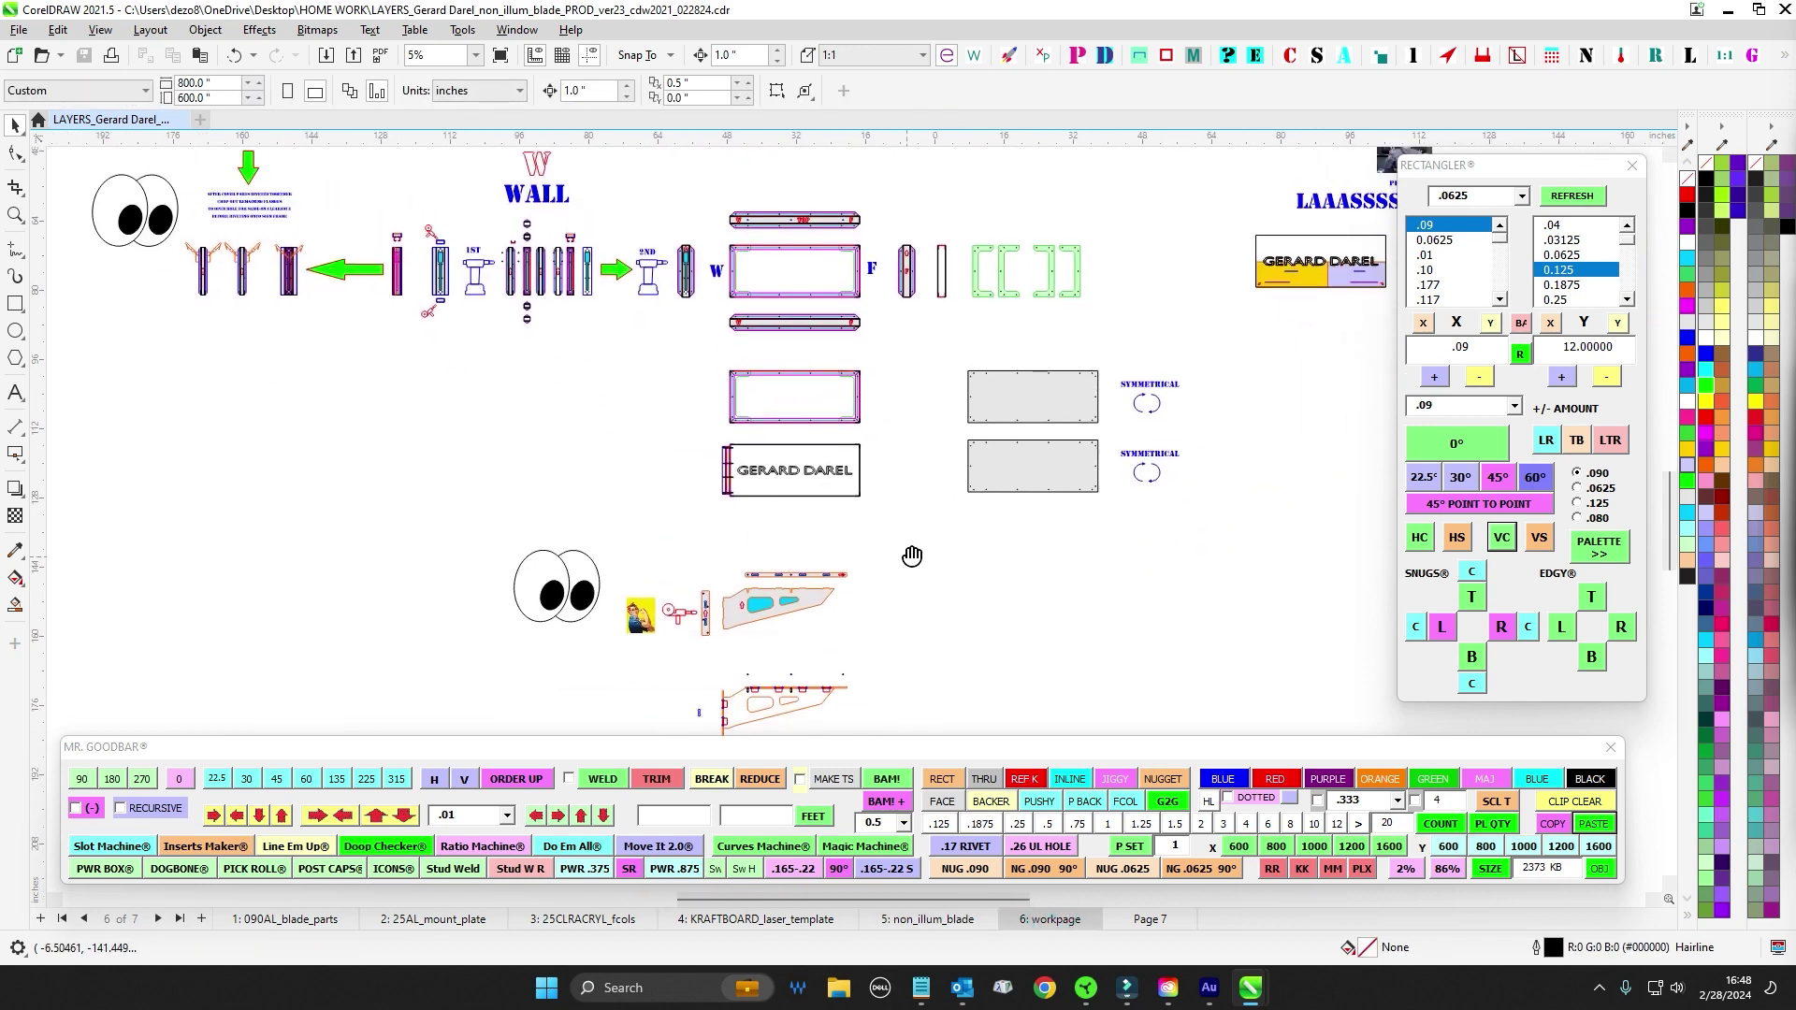
scroll(798, 553, "up", 4)
left_click_drag(832, 552, 846, 565)
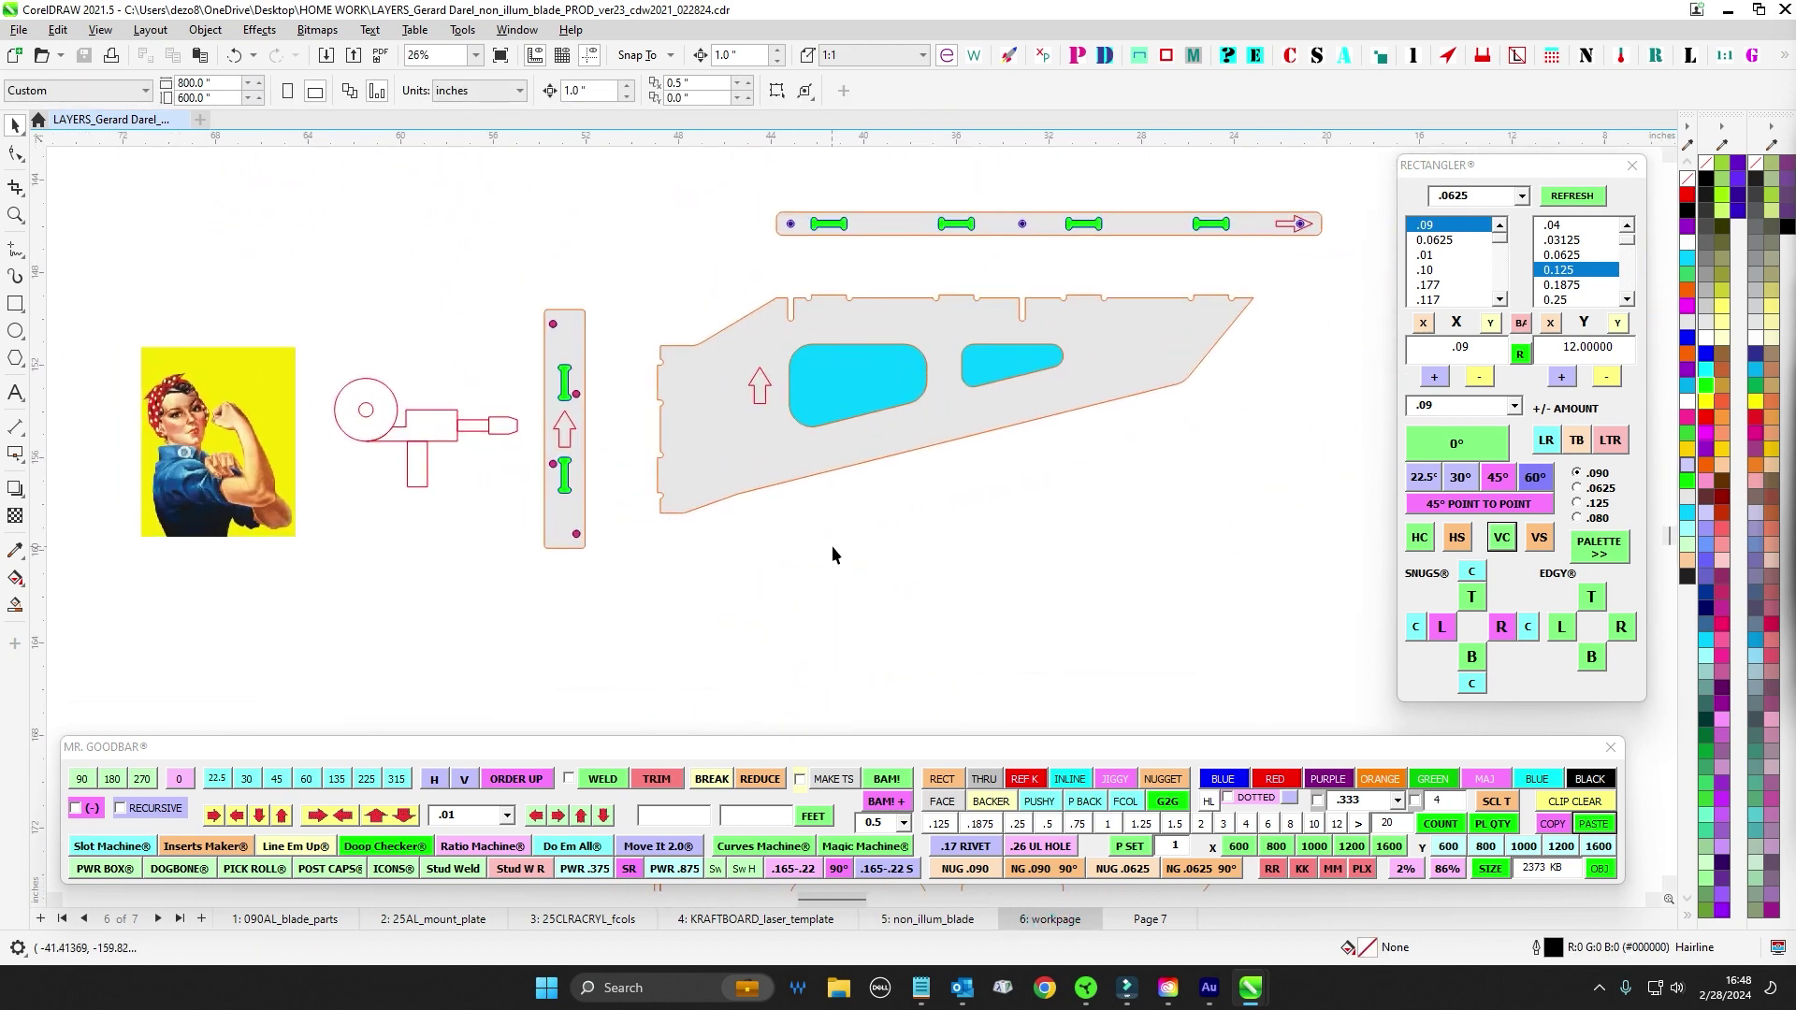
left_click_drag(938, 529, 862, 556)
scroll(718, 251, "up", 2)
scroll(724, 259, "up", 1)
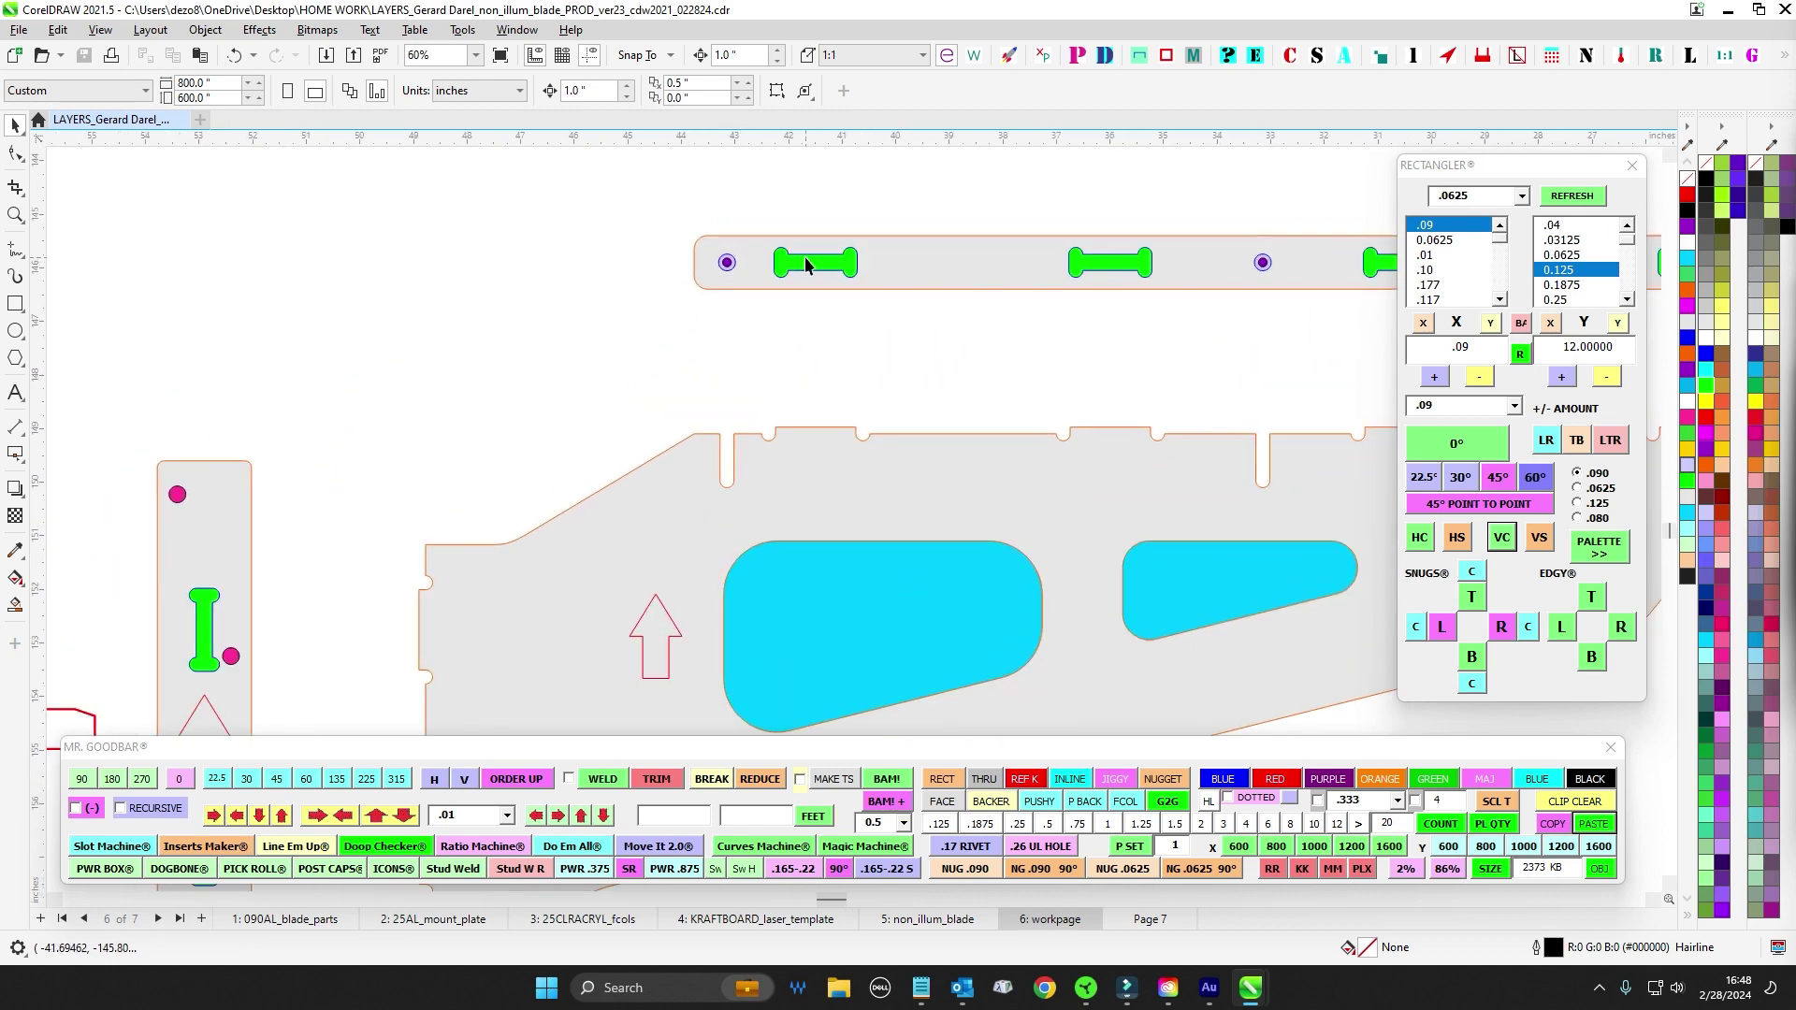
- Examine the round holes in the mount plate's horizontal strip against the matching slots in the plate below
scroll(687, 335, "up", 2)
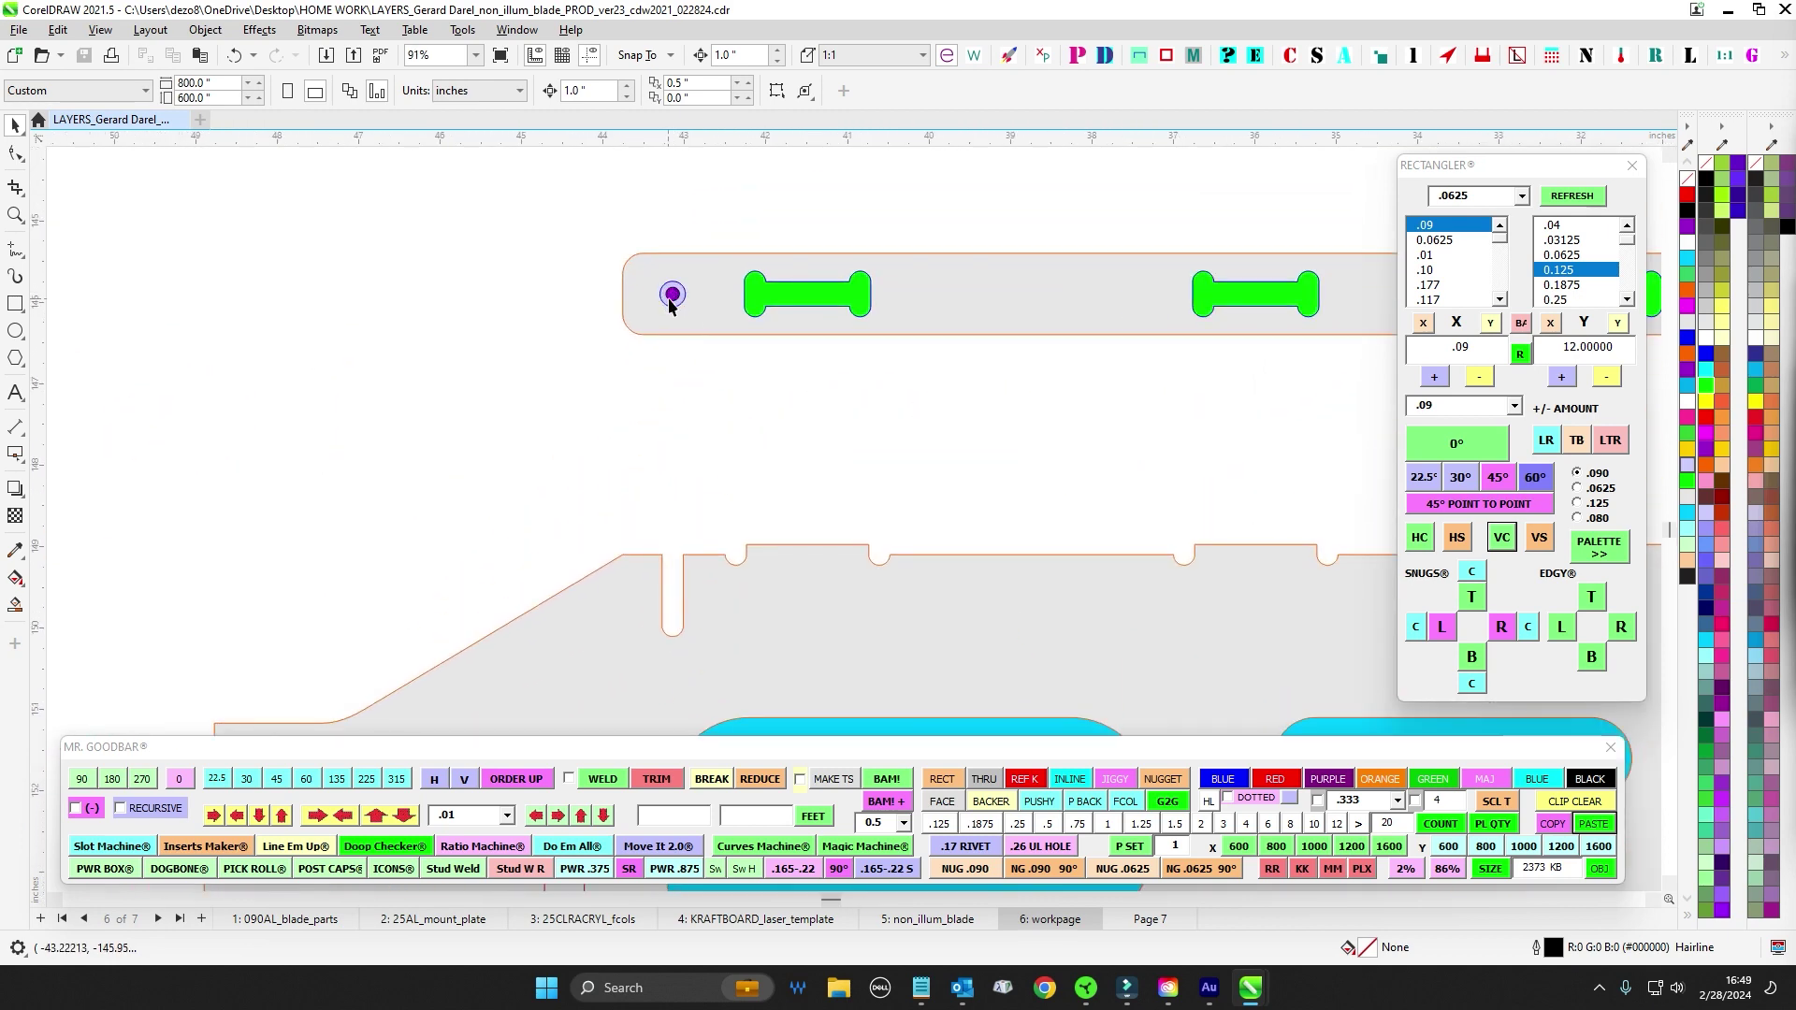
scroll(670, 309, "down", 1)
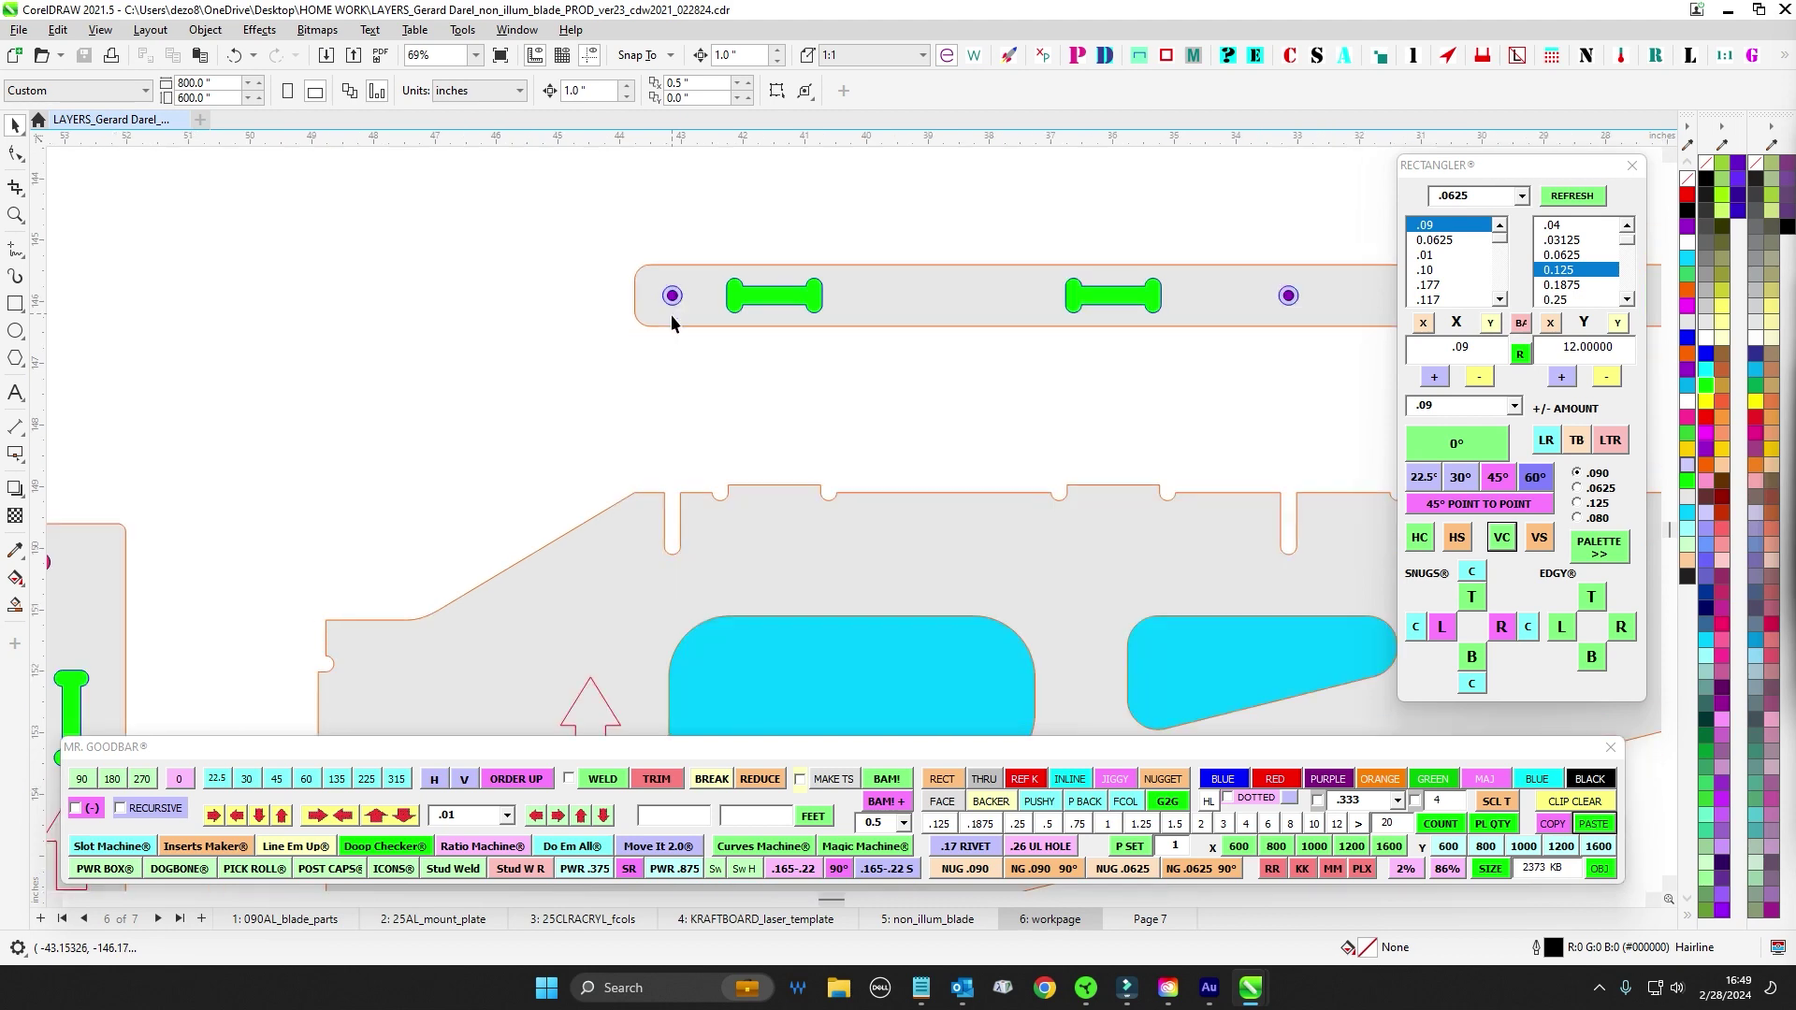
scroll(685, 342, "down", 1)
left_click_drag(701, 374, 510, 393)
scroll(487, 325, "up", 2)
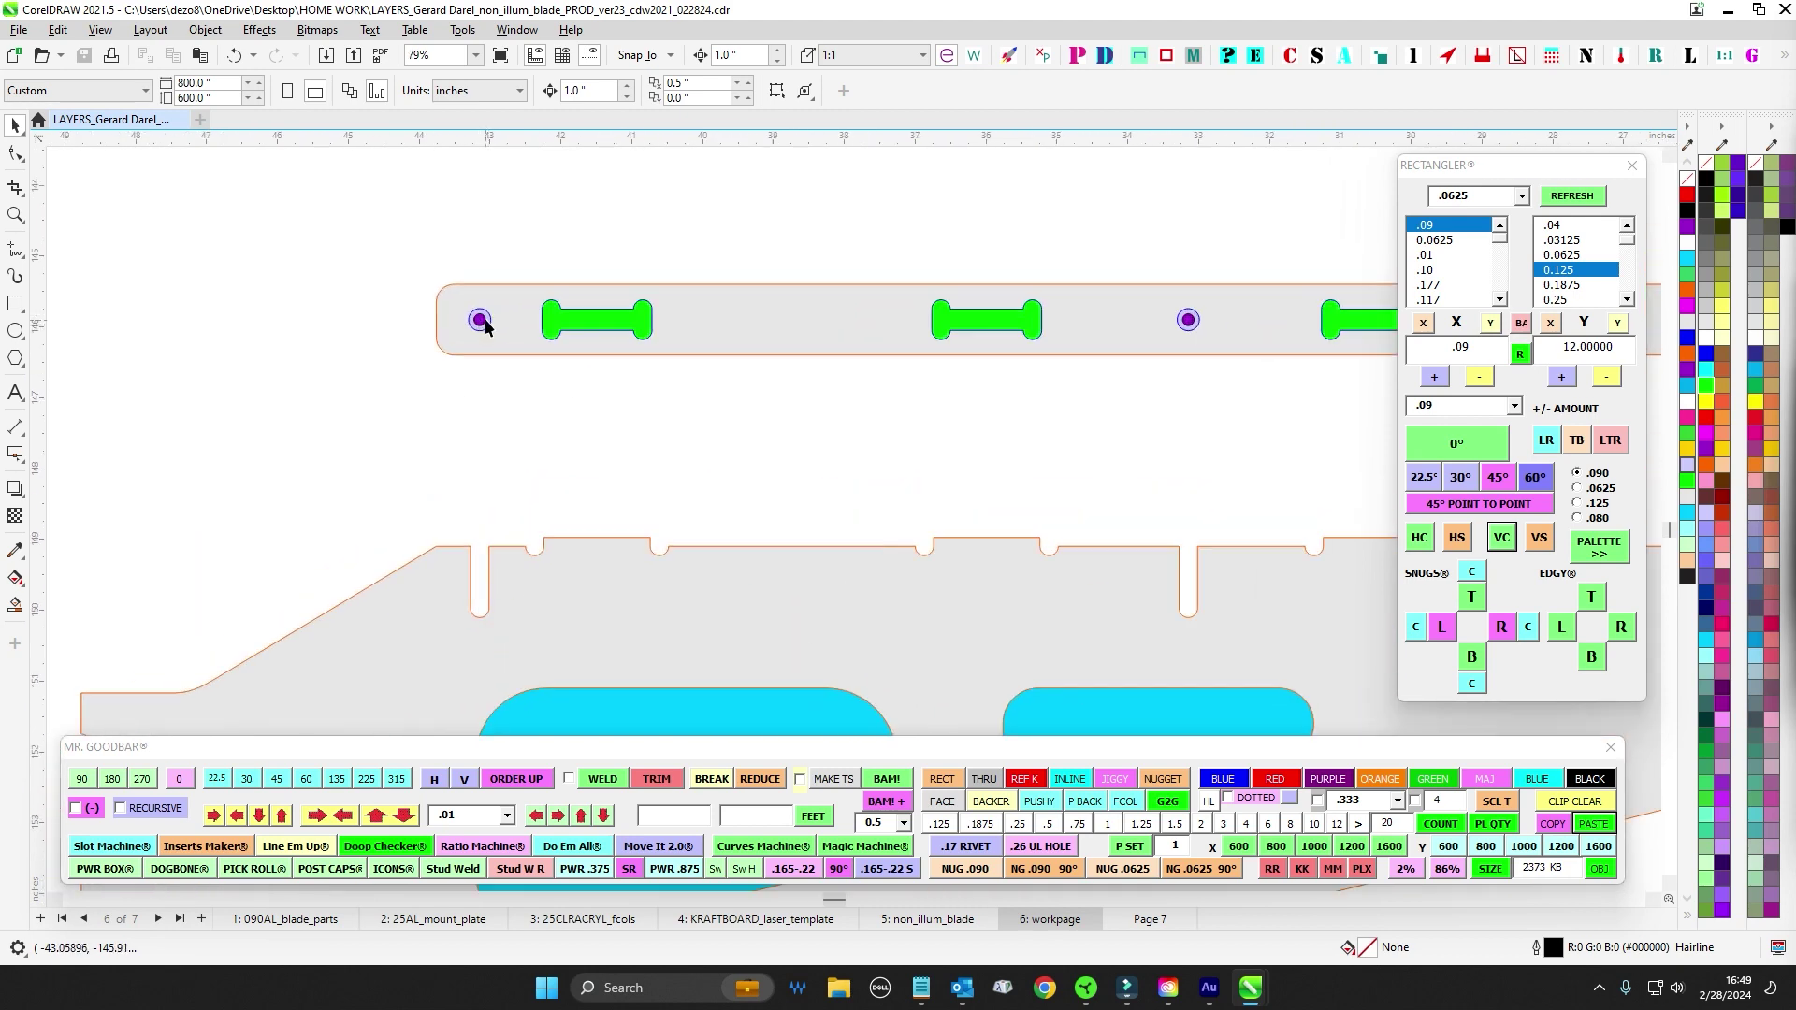
scroll(484, 319, "down", 1)
scroll(483, 323, "down", 4)
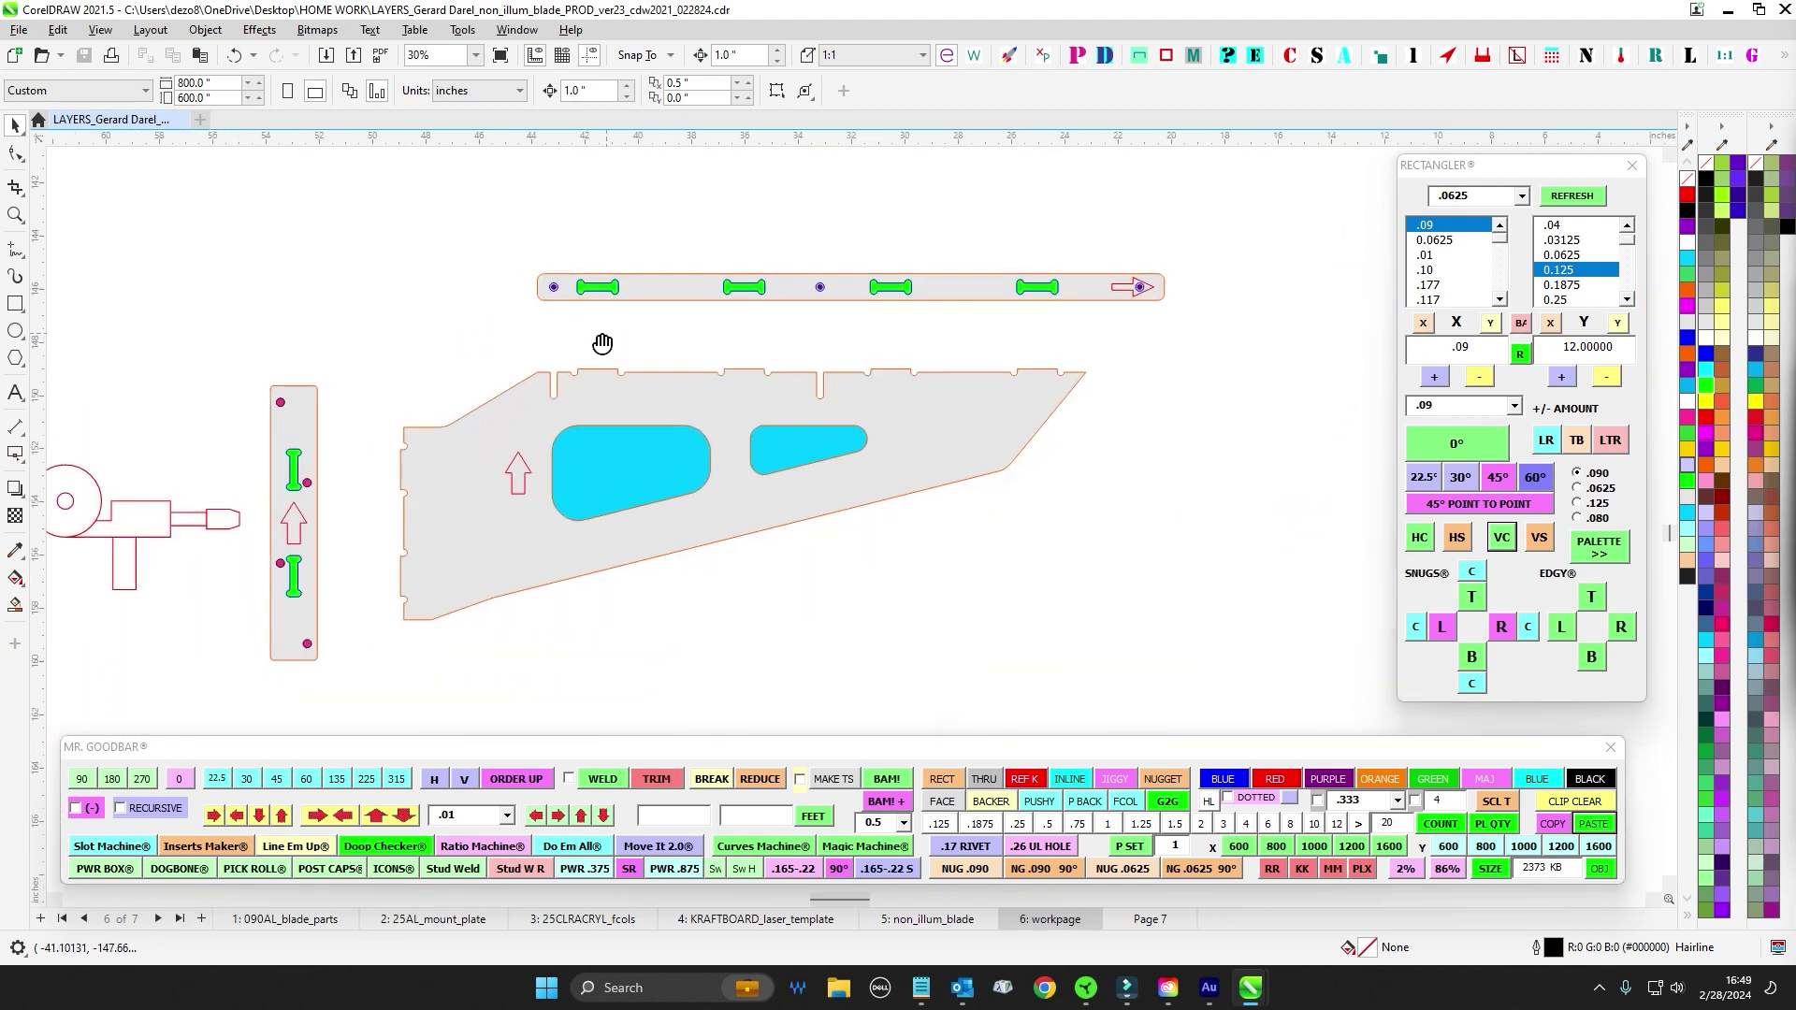
scroll(1133, 277, "down", 2)
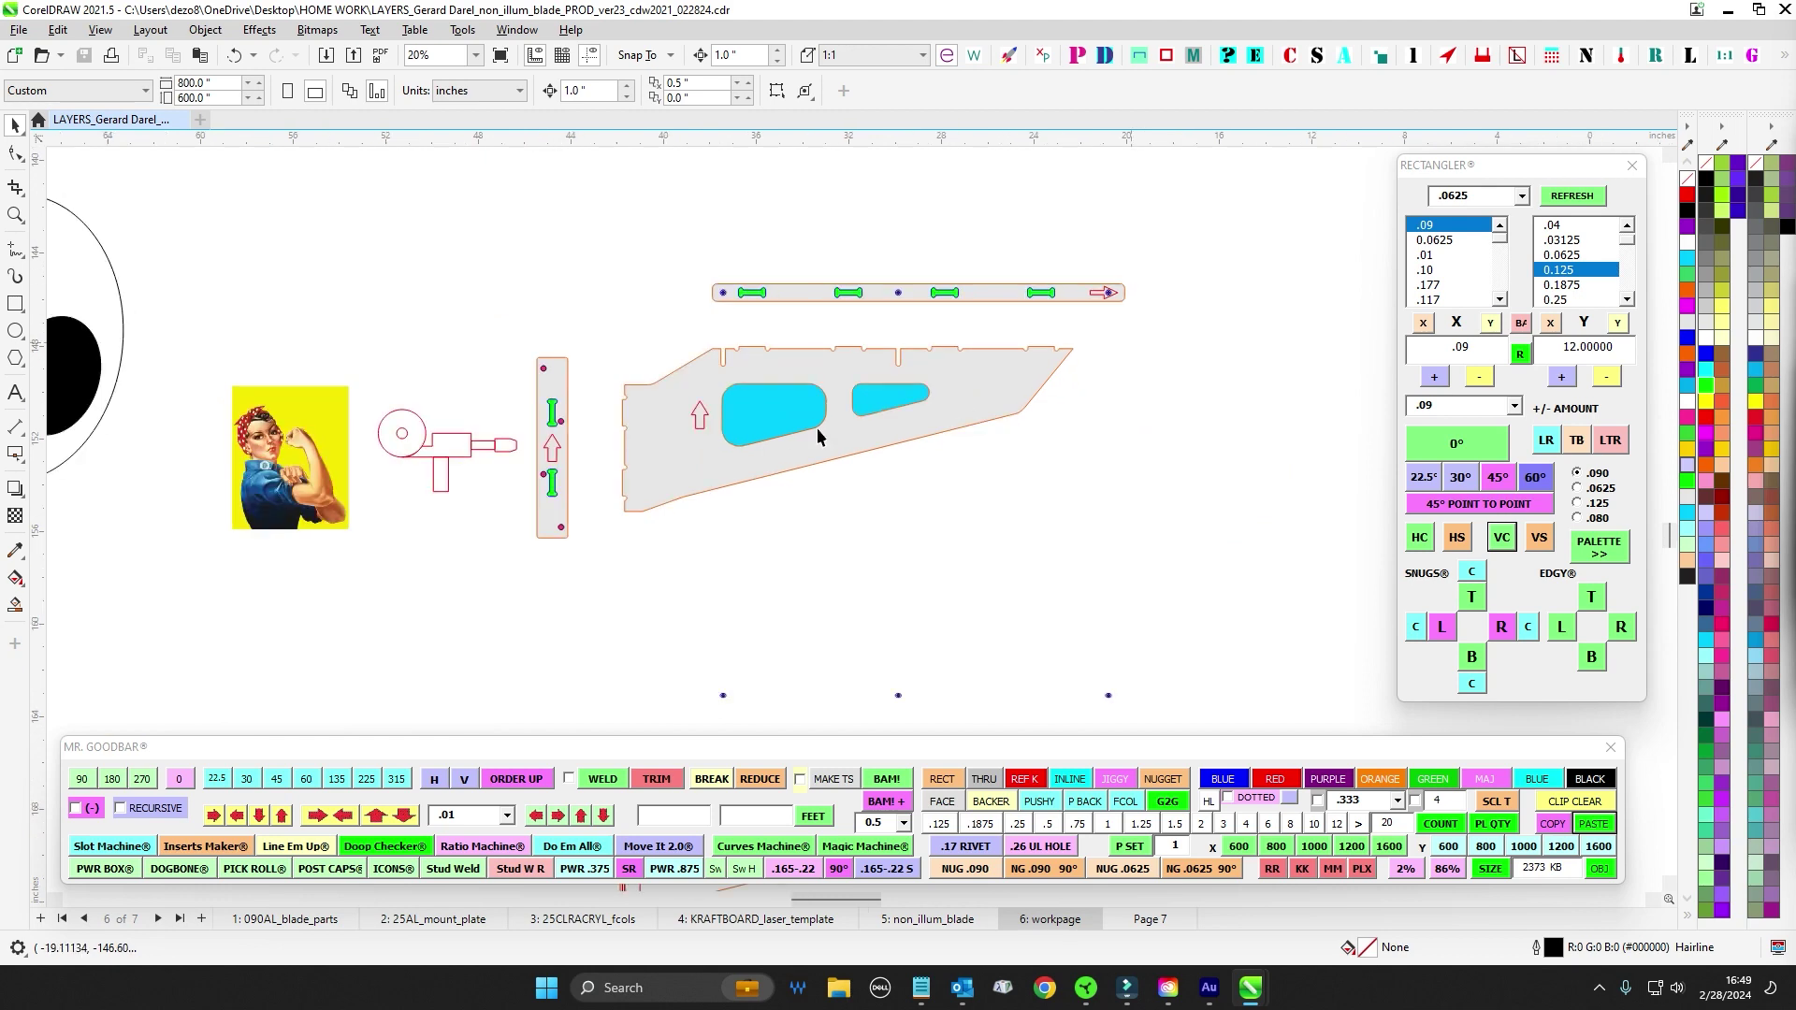
scroll(609, 369, "up", 1)
scroll(709, 262, "up", 1)
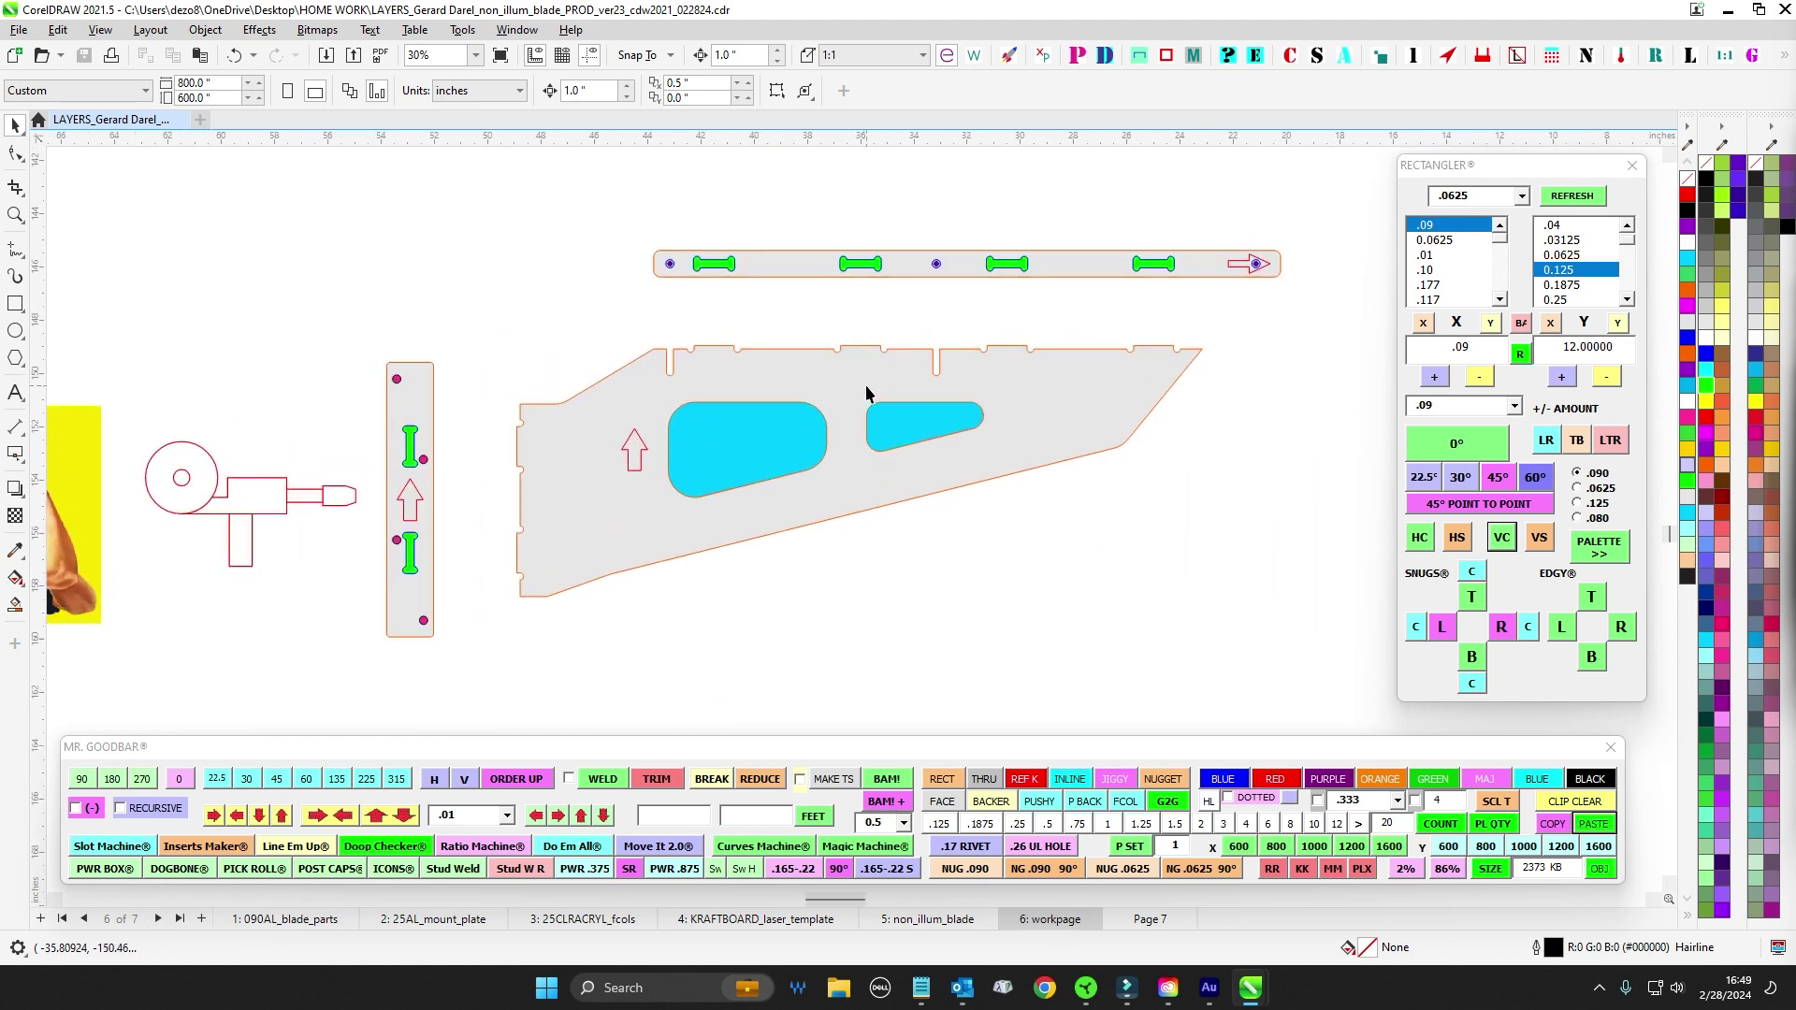
- Examine the mount plate beside its slotted vertical and horizontal strips and the tool drawing next to them
scroll(866, 393, "down", 1)
scroll(713, 278, "up", 2)
scroll(793, 387, "down", 3)
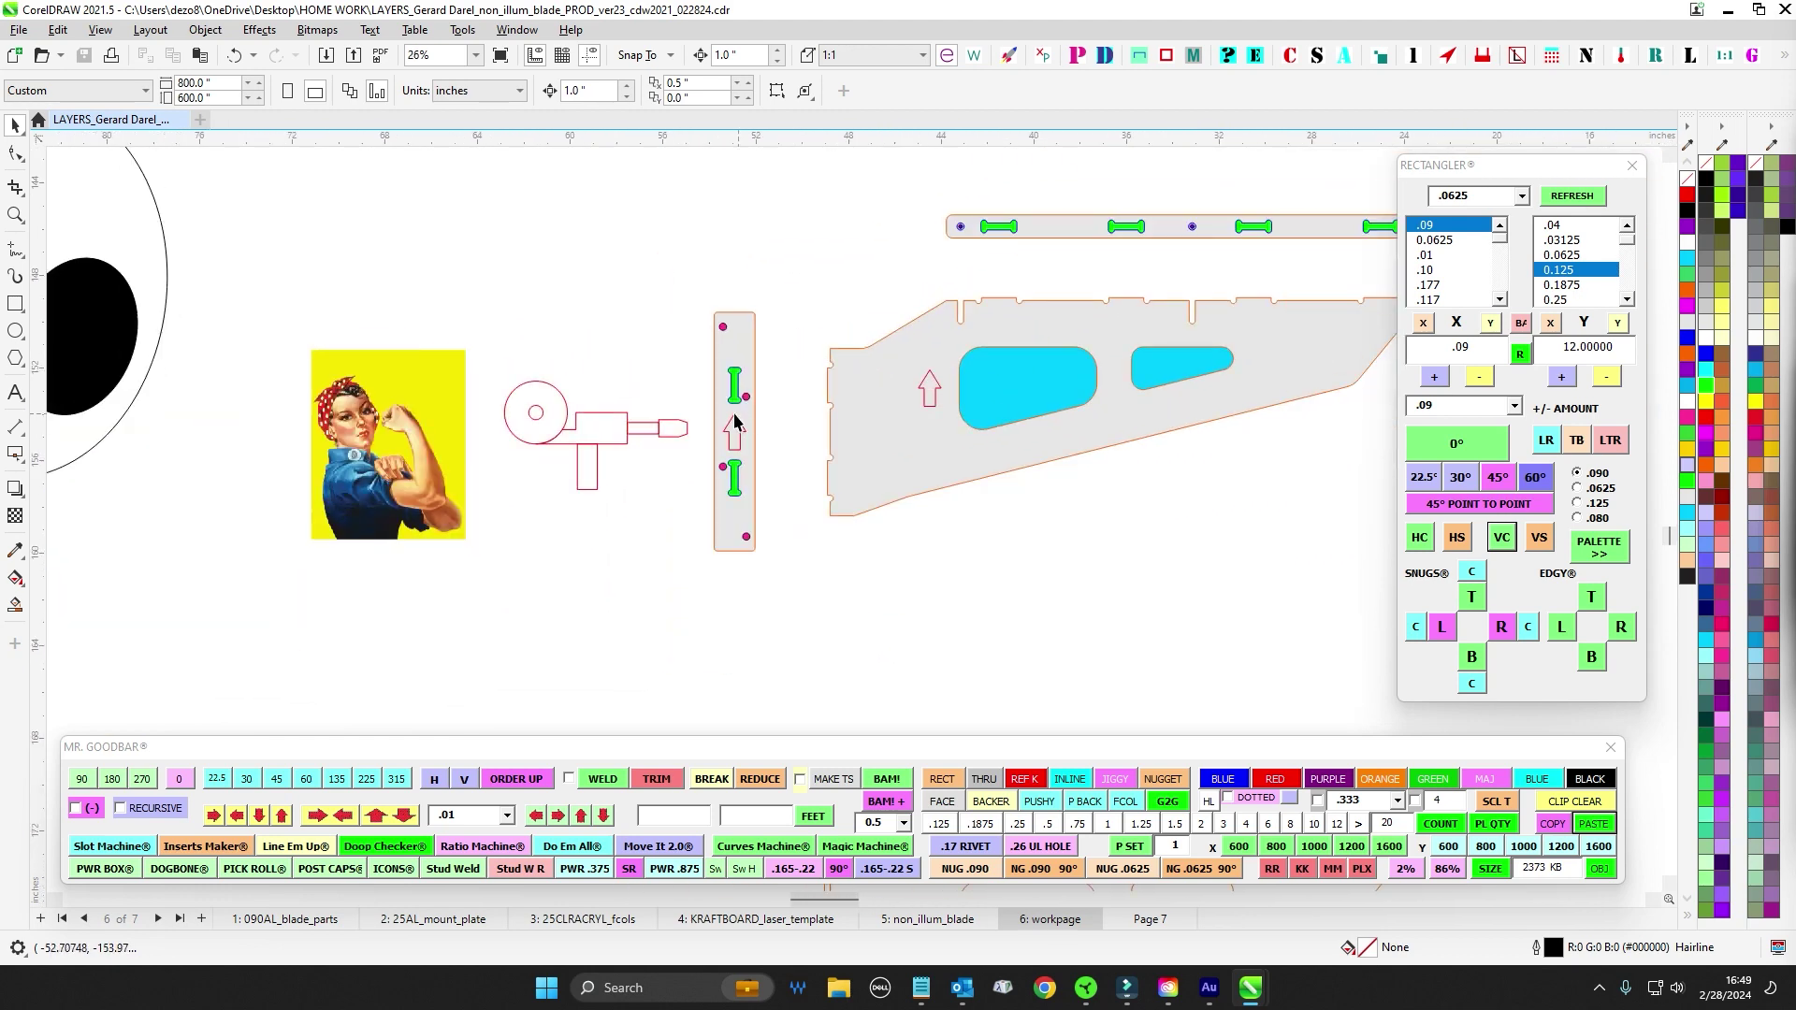
scroll(772, 433, "up", 3)
scroll(889, 432, "up", 1)
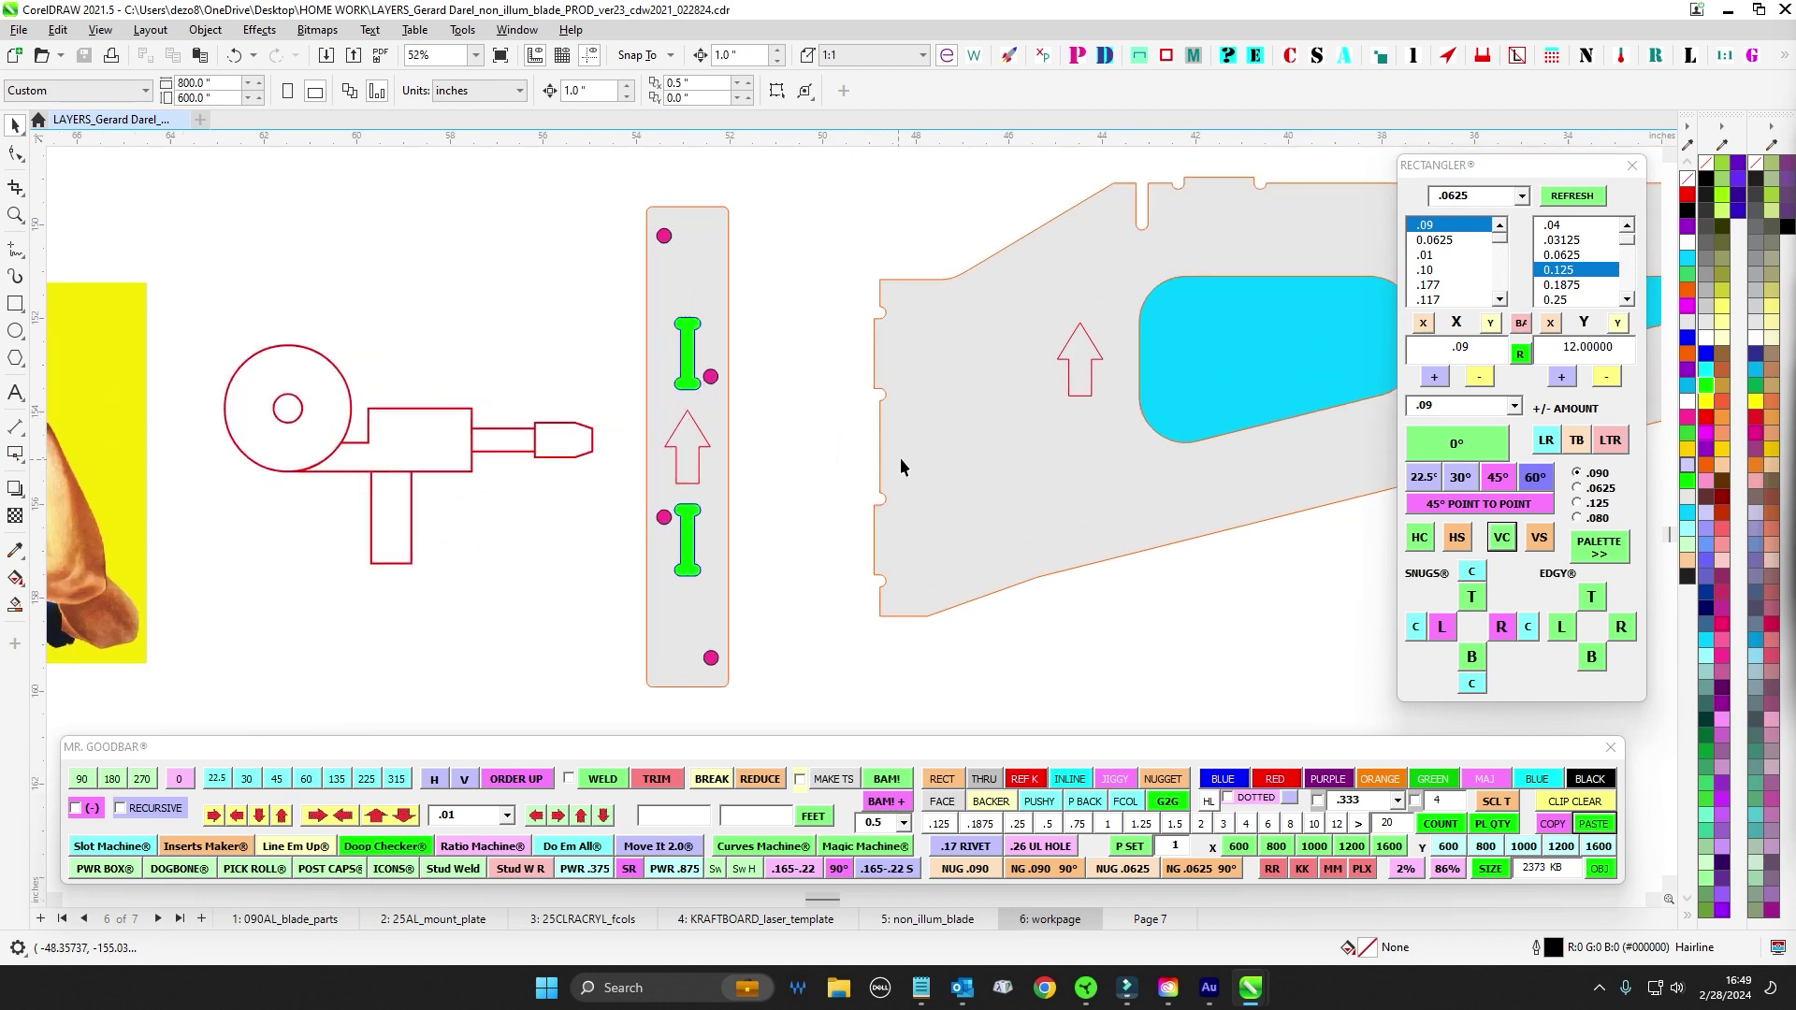
scroll(888, 444, "down", 2)
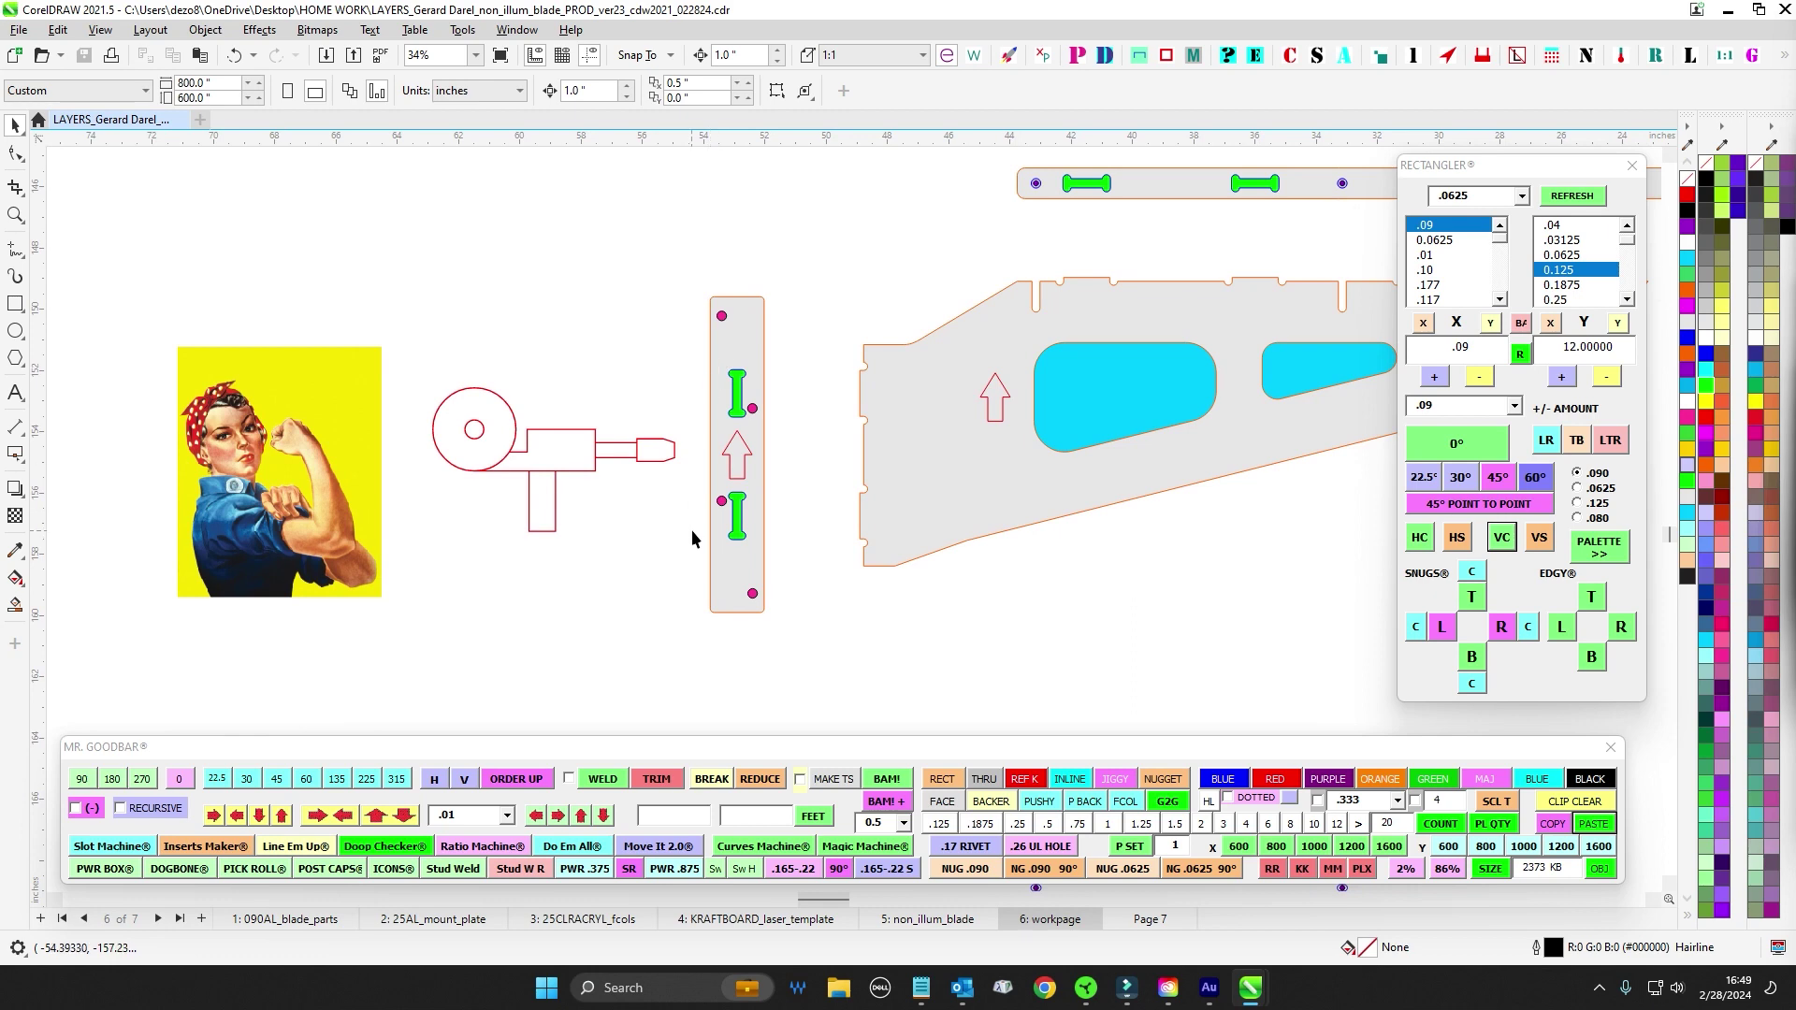
scroll(732, 439, "down", 2)
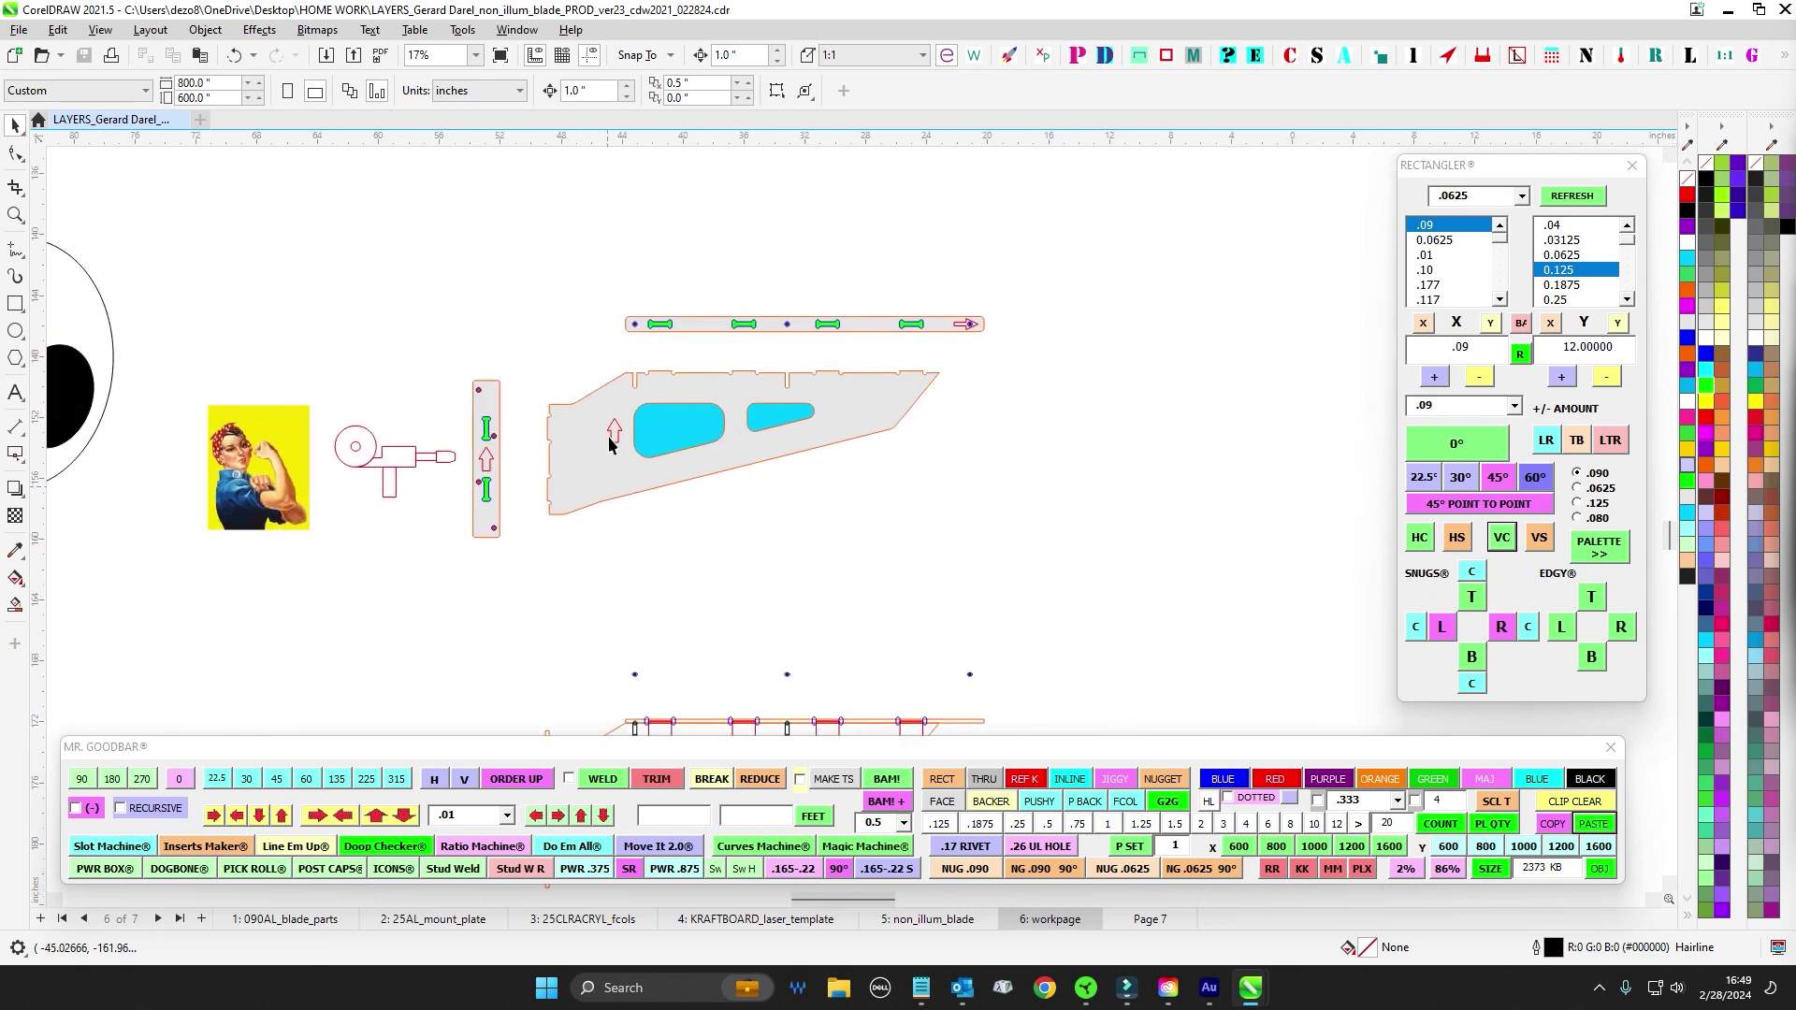
scroll(542, 389, "up", 2)
scroll(503, 475, "down", 3)
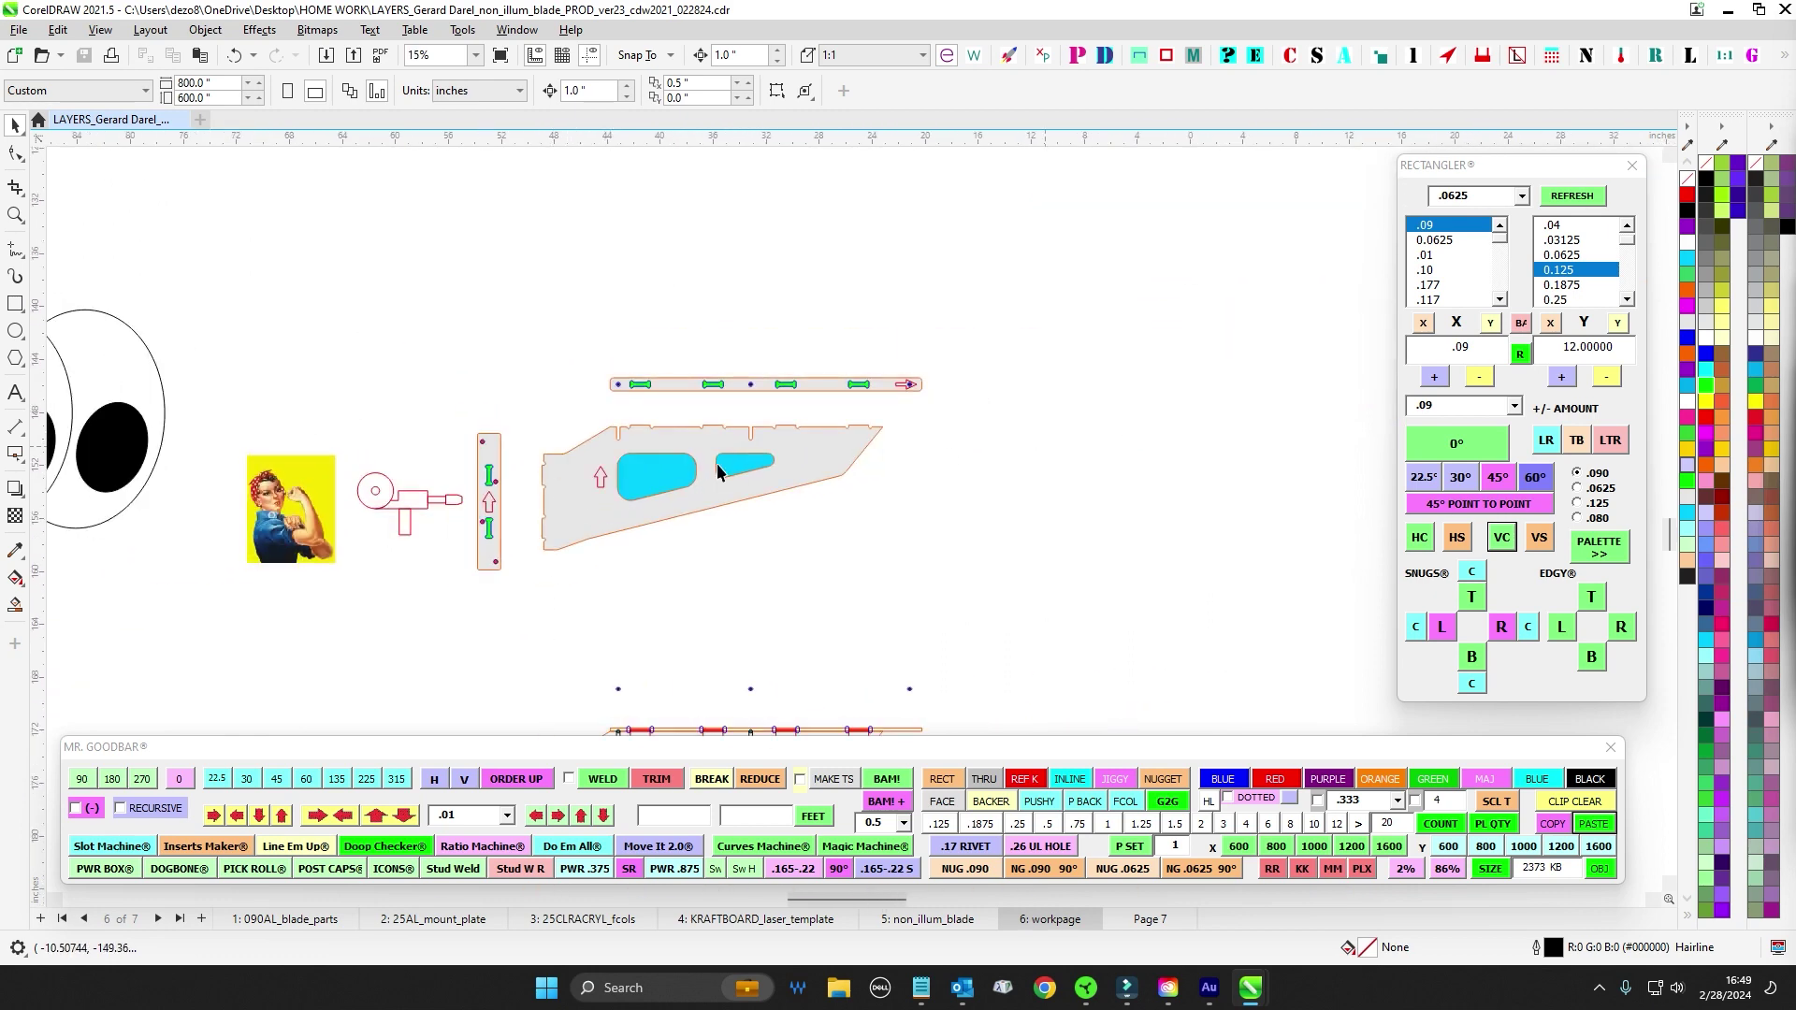
- Select the assembled GERARD DAREL side view with its mounting bracket, then clear the selection
scroll(718, 464, "down", 2)
left_click_drag(709, 320, 705, 451)
scroll(705, 451, "down", 1)
left_click_drag(688, 304, 676, 431)
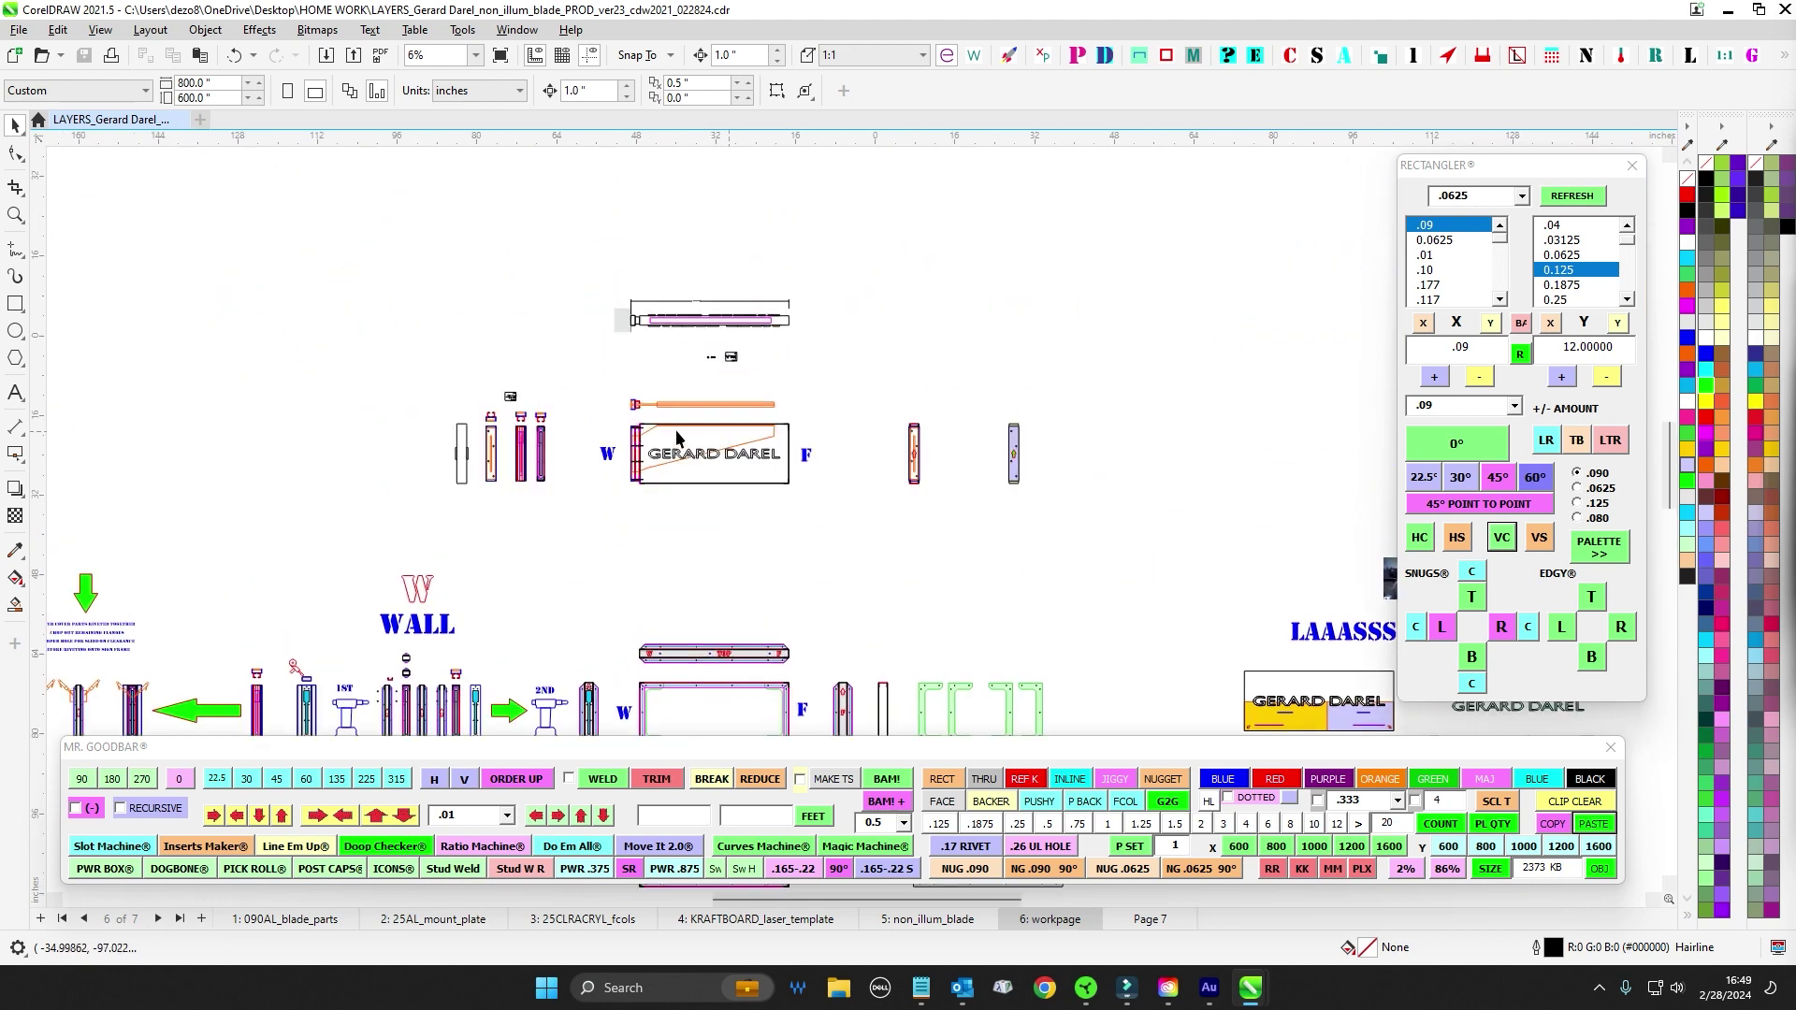
left_click_drag(598, 378, 884, 615)
scroll(845, 615, "up", 2)
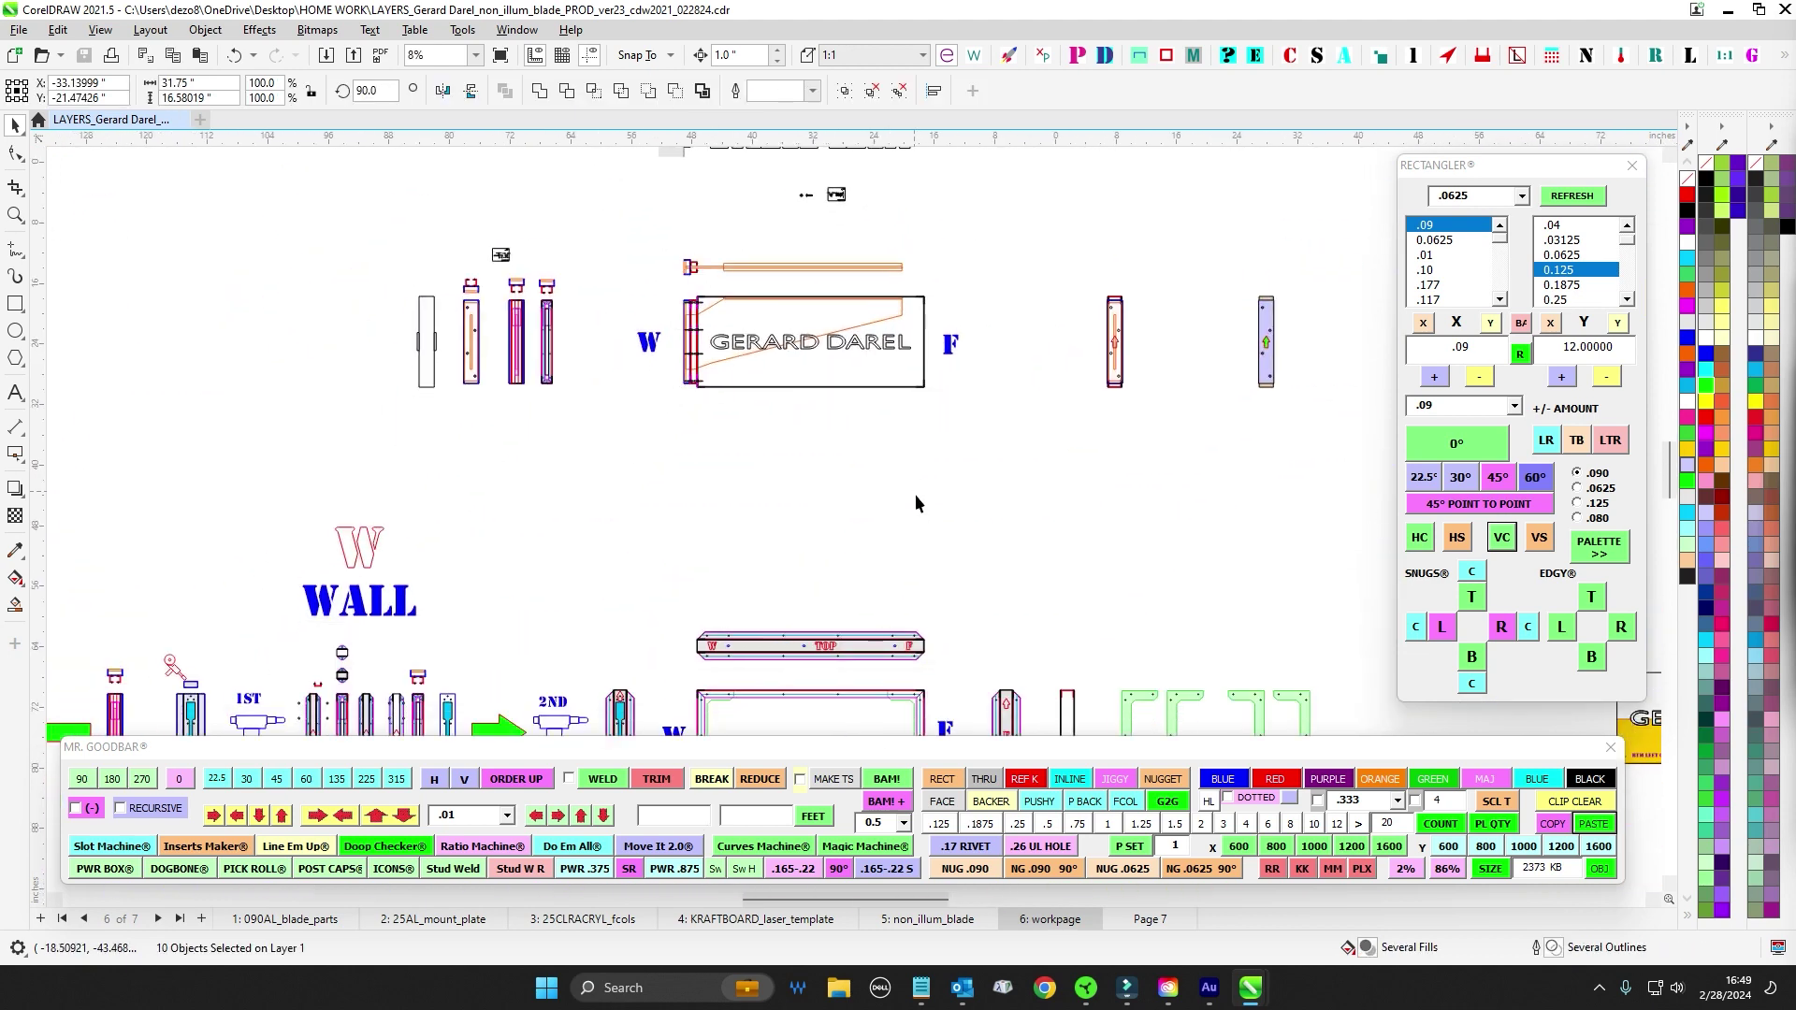
left_click(915, 495)
- Review the WALL assembly sequence, from the frame views to the wall-side parts around the 1ST rivet tool
scroll(984, 546, "down", 1)
left_click_drag(980, 554, 930, 271)
left_click_drag(904, 596, 967, 424)
left_click_drag(961, 612, 945, 525)
left_click_drag(647, 482, 820, 612)
left_click_drag(741, 529, 741, 621)
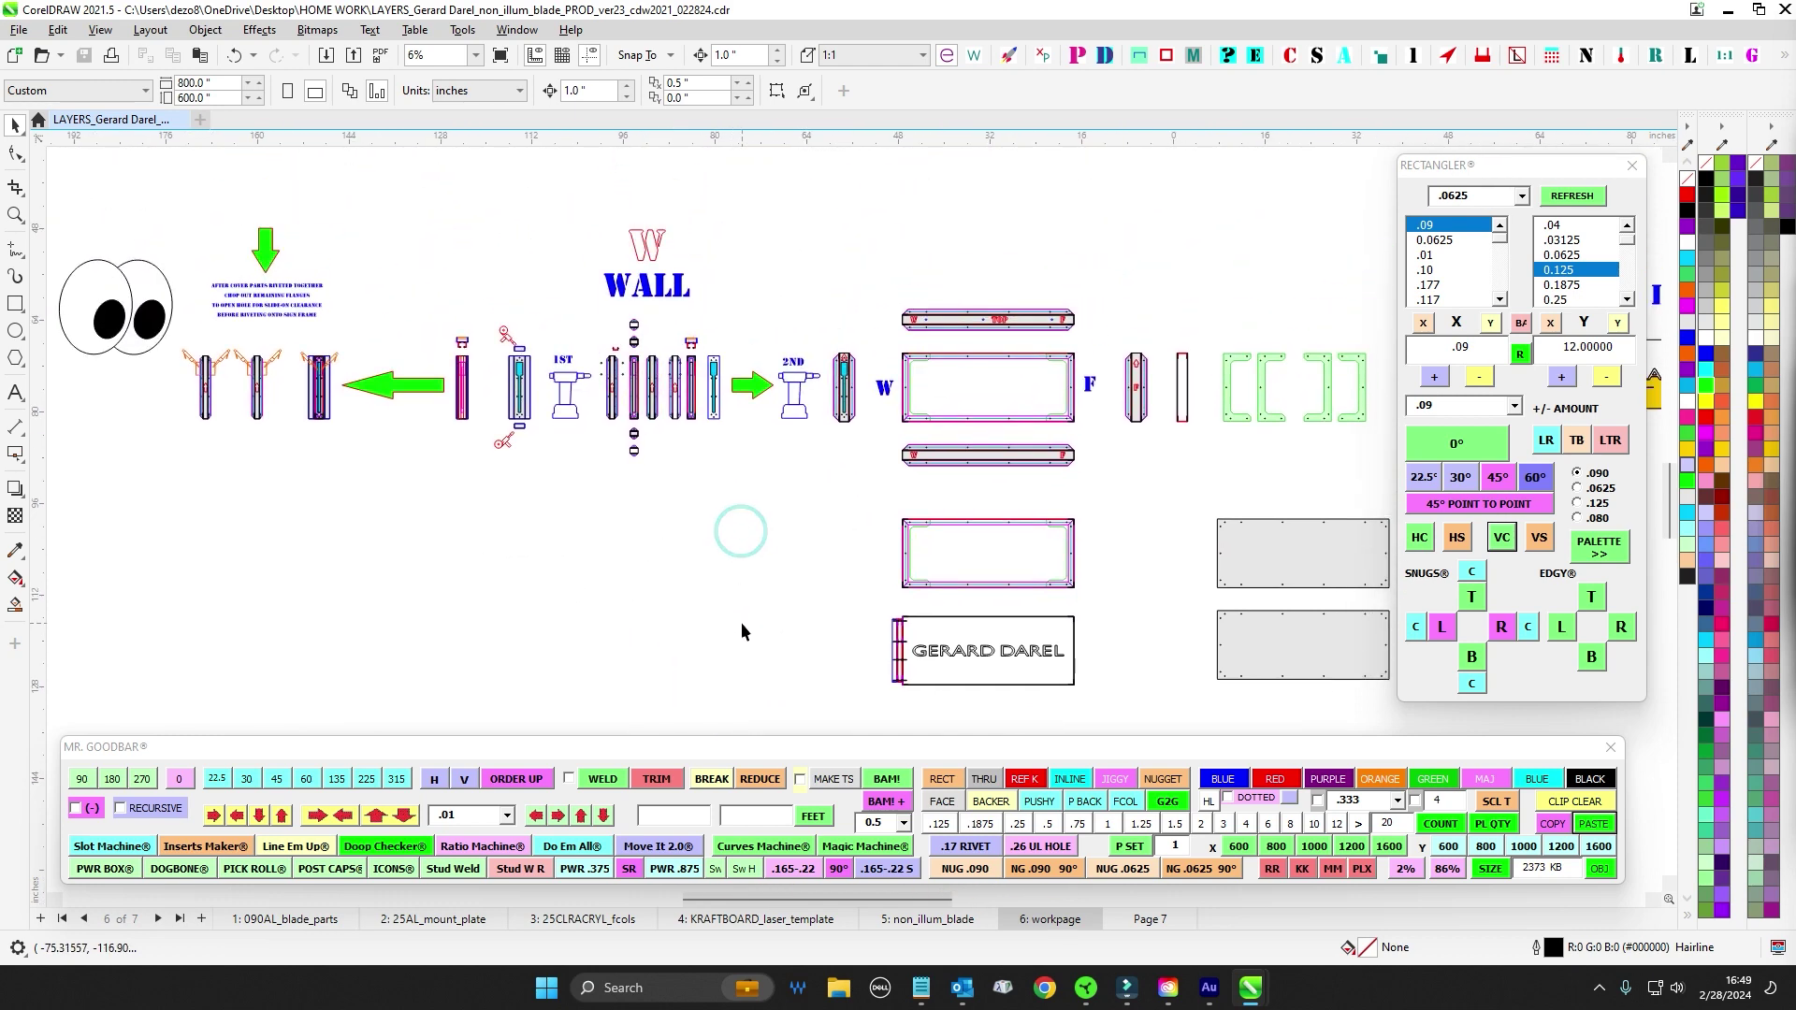
scroll(793, 327, "up", 4)
left_click_drag(656, 342, 968, 366)
scroll(610, 447, "up", 4)
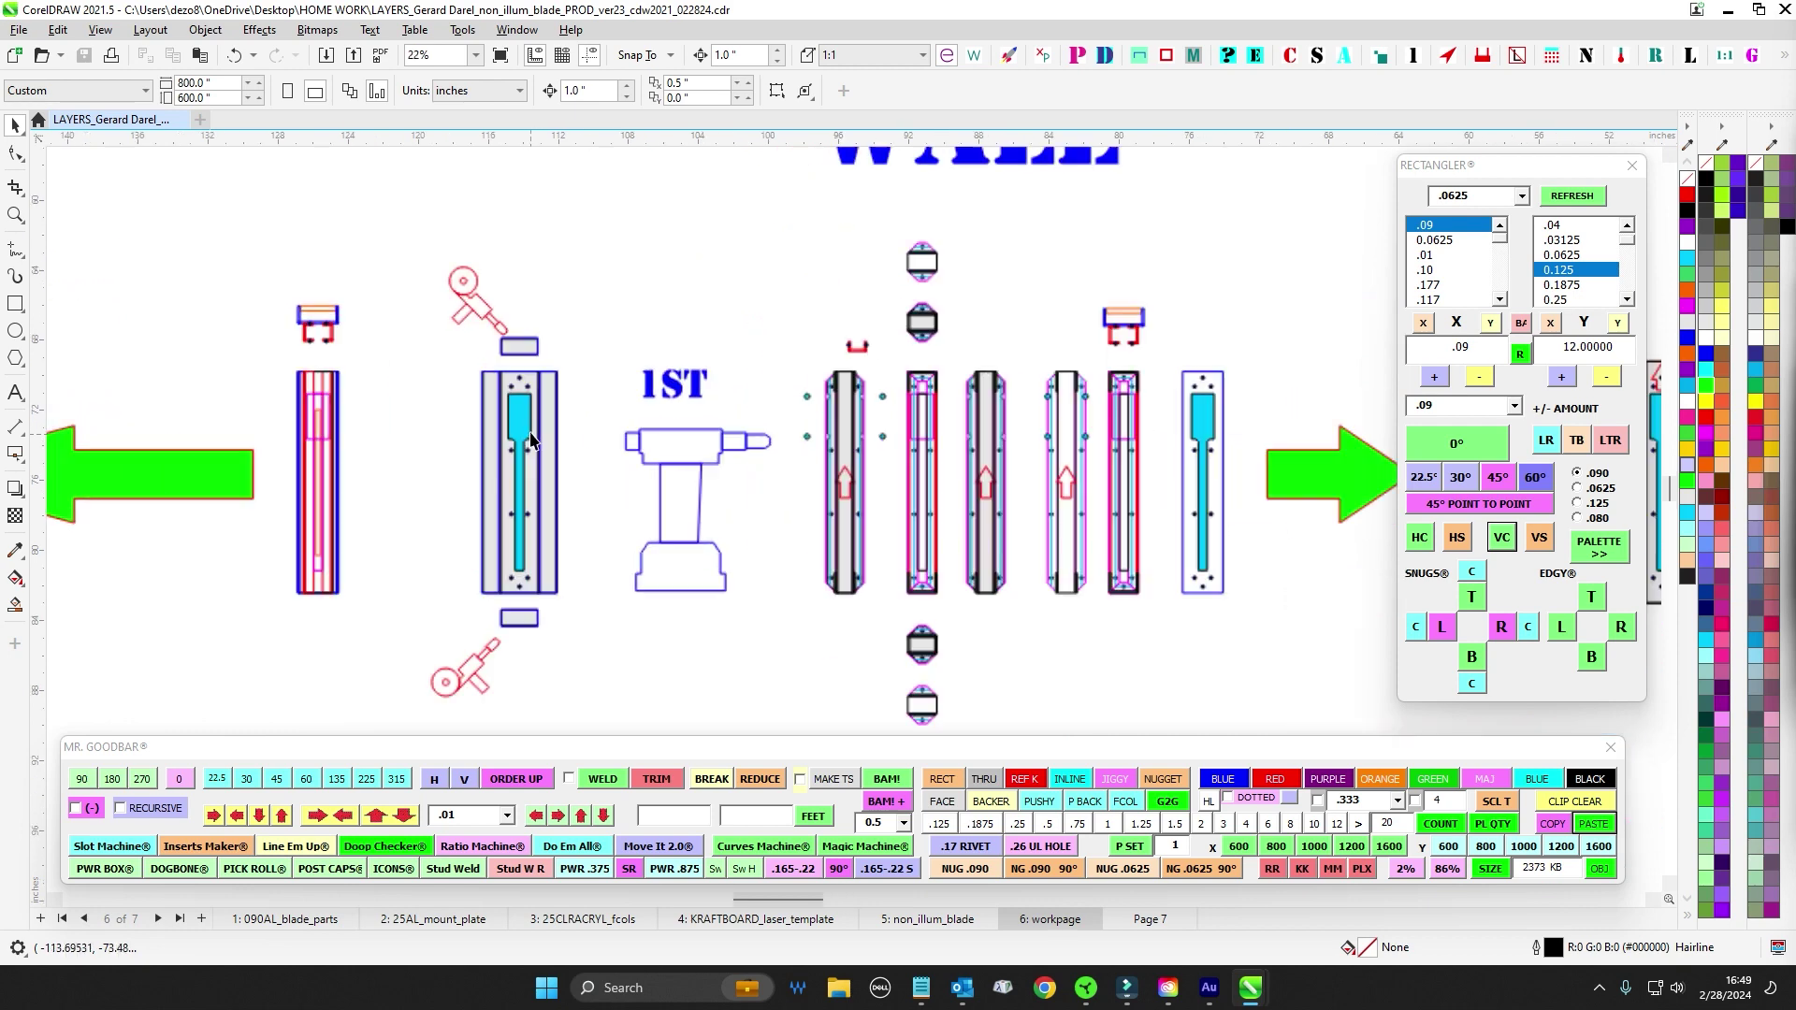
- Select the wall-side cover with the cyan cutout, and single out its small upper end flange
left_click_drag(683, 603, 723, 696)
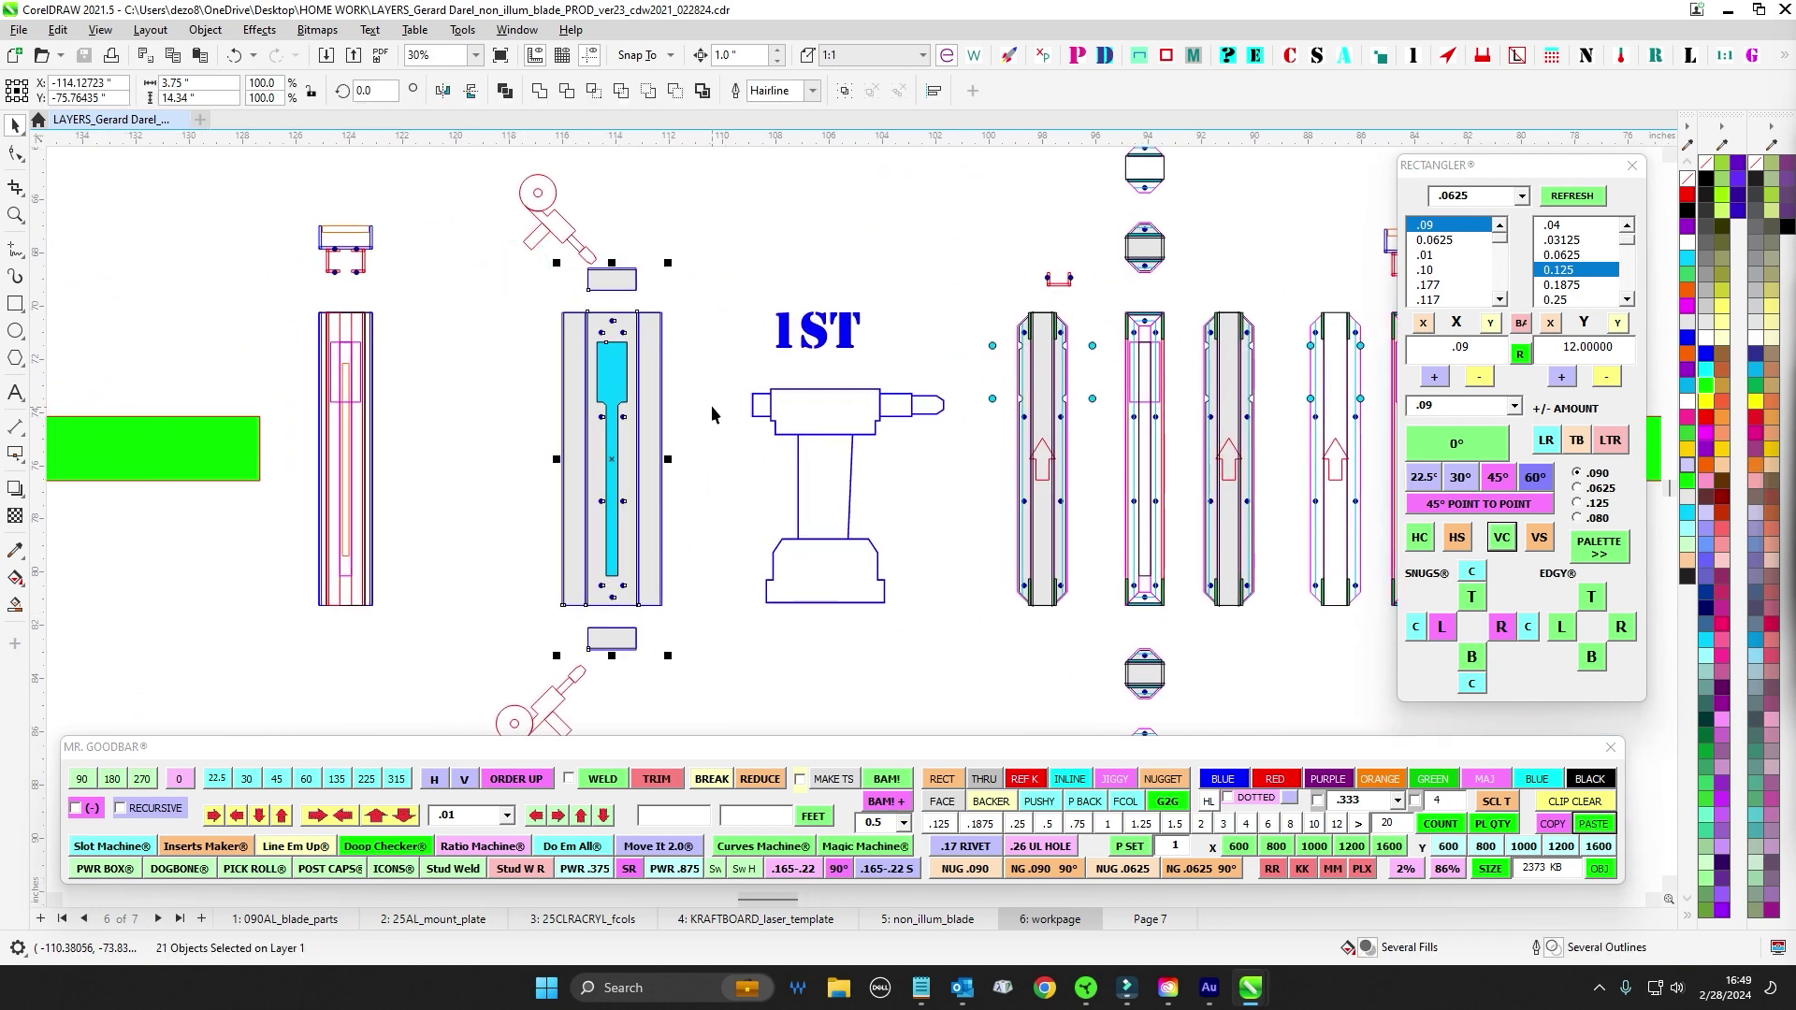
scroll(711, 415, "up", 3)
left_click(601, 281)
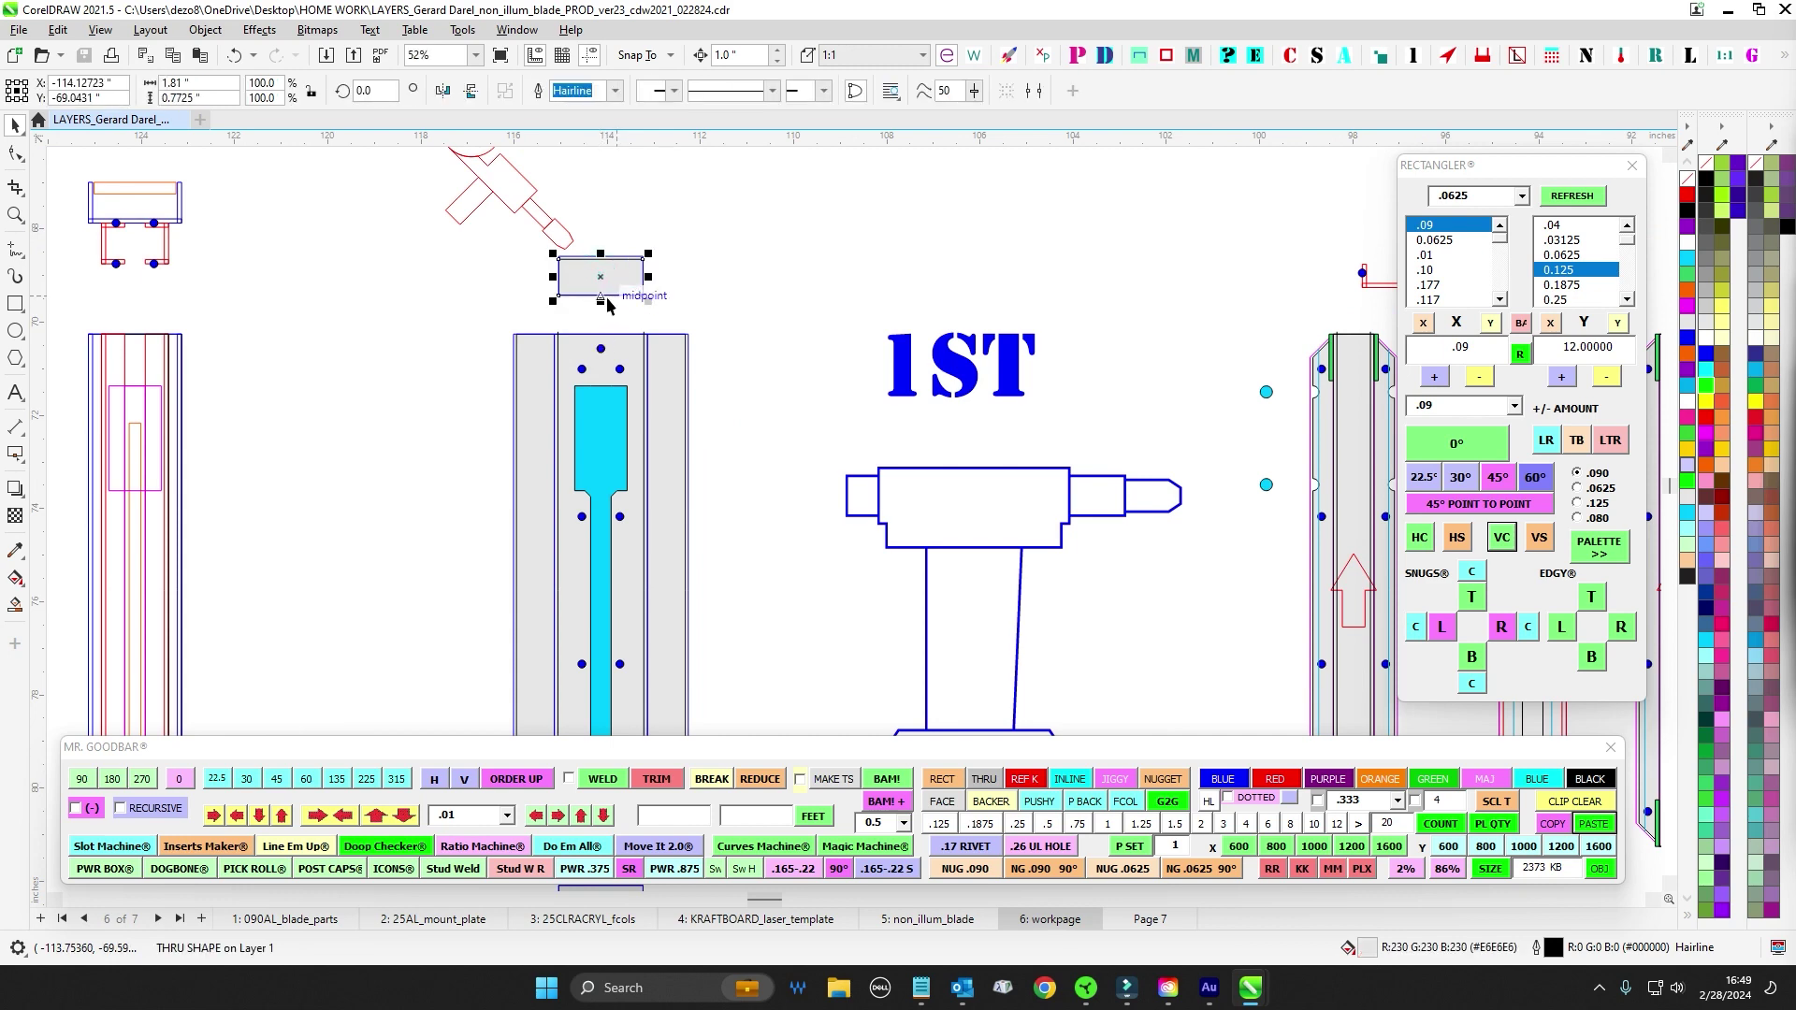
- Select the grey octagonal end piece above the row of wall-side parts
scroll(617, 309, "down", 3)
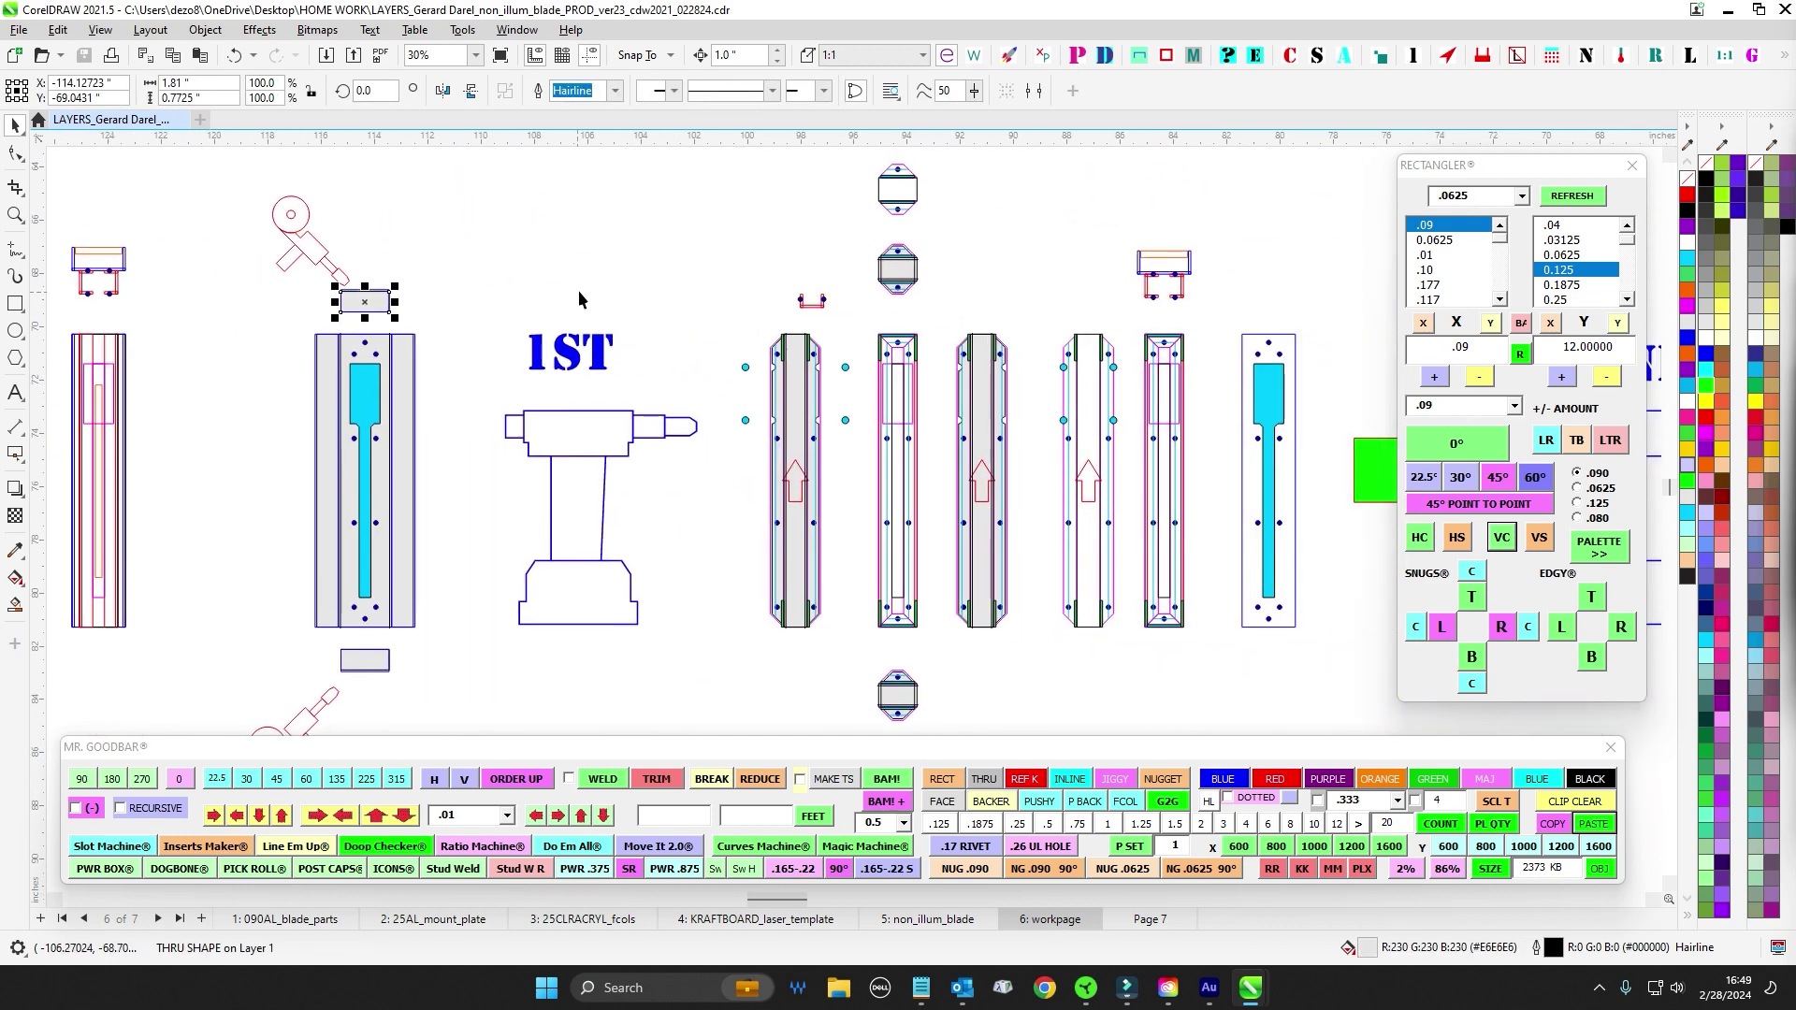
left_click_drag(941, 279, 785, 271)
scroll(748, 262, "up", 2)
left_click_drag(693, 217, 797, 313)
scroll(776, 309, "down", 1)
scroll(748, 299, "down", 1)
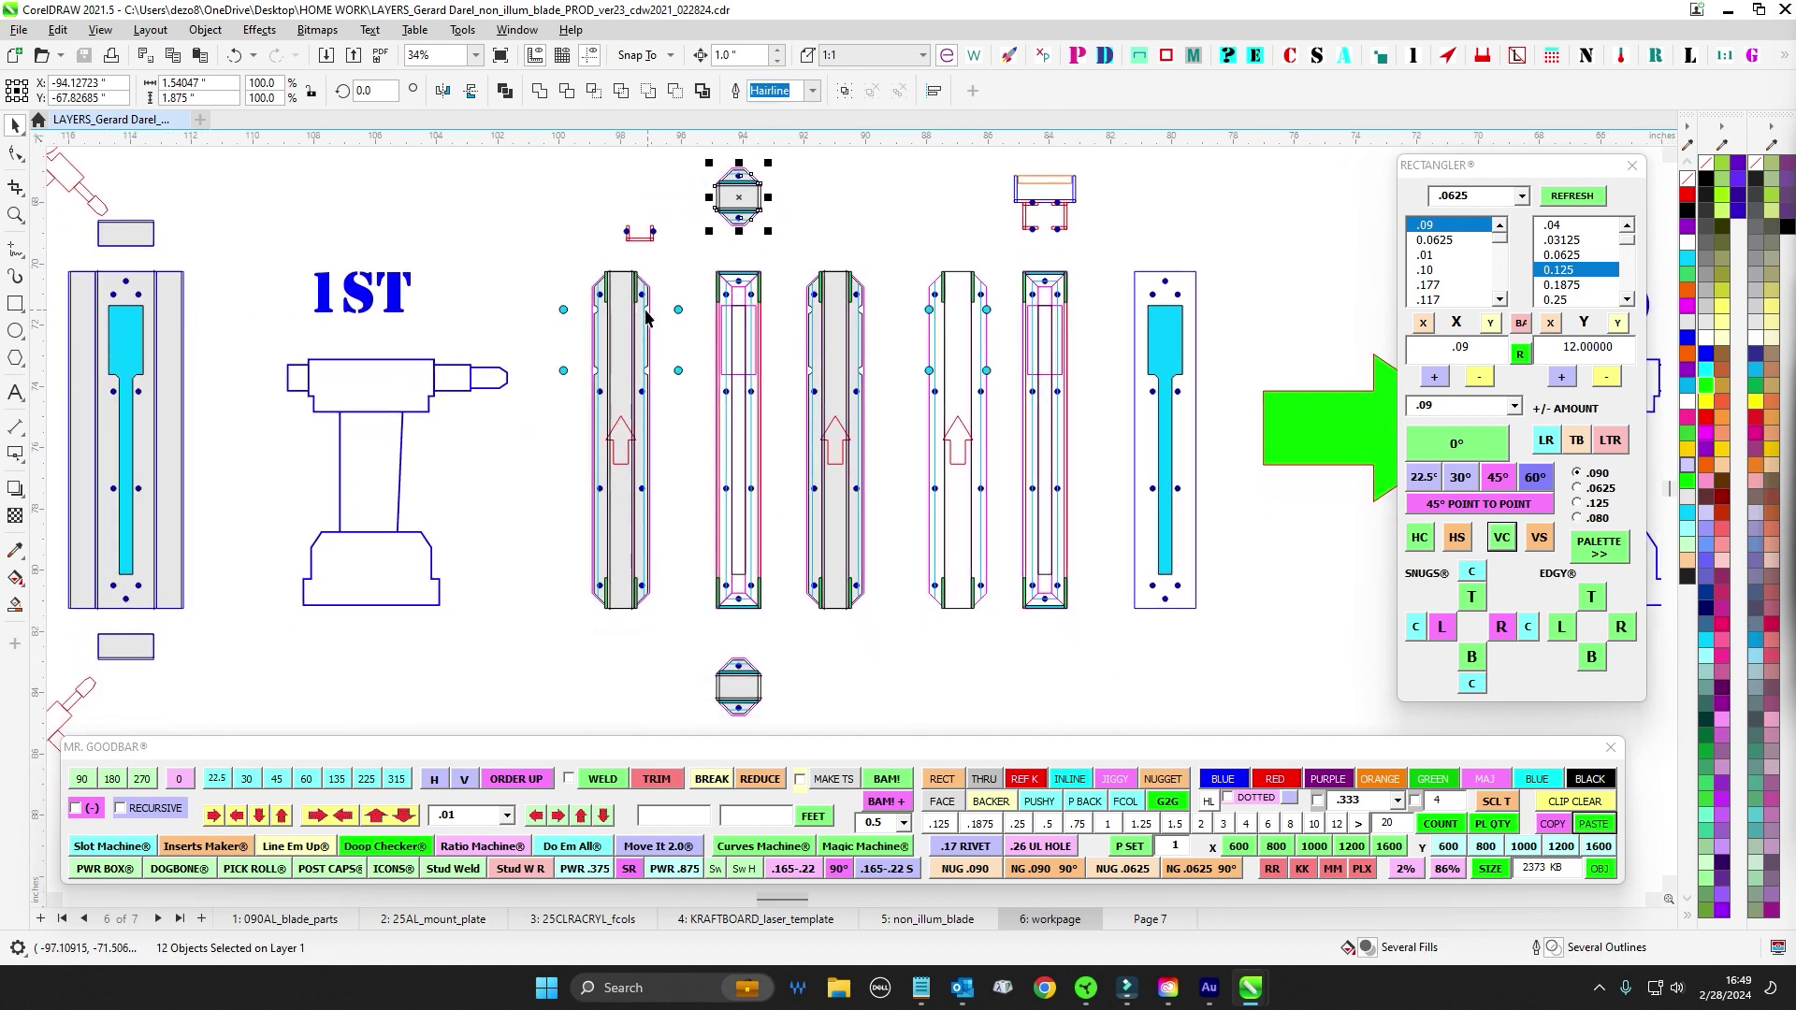
- Examine the row of wall-side parts beside the 1ST rivet tool down to the lower end pieces, leaving nothing selected
scroll(645, 318, "down", 1)
scroll(625, 379, "up", 1)
left_click_drag(644, 584, 710, 533)
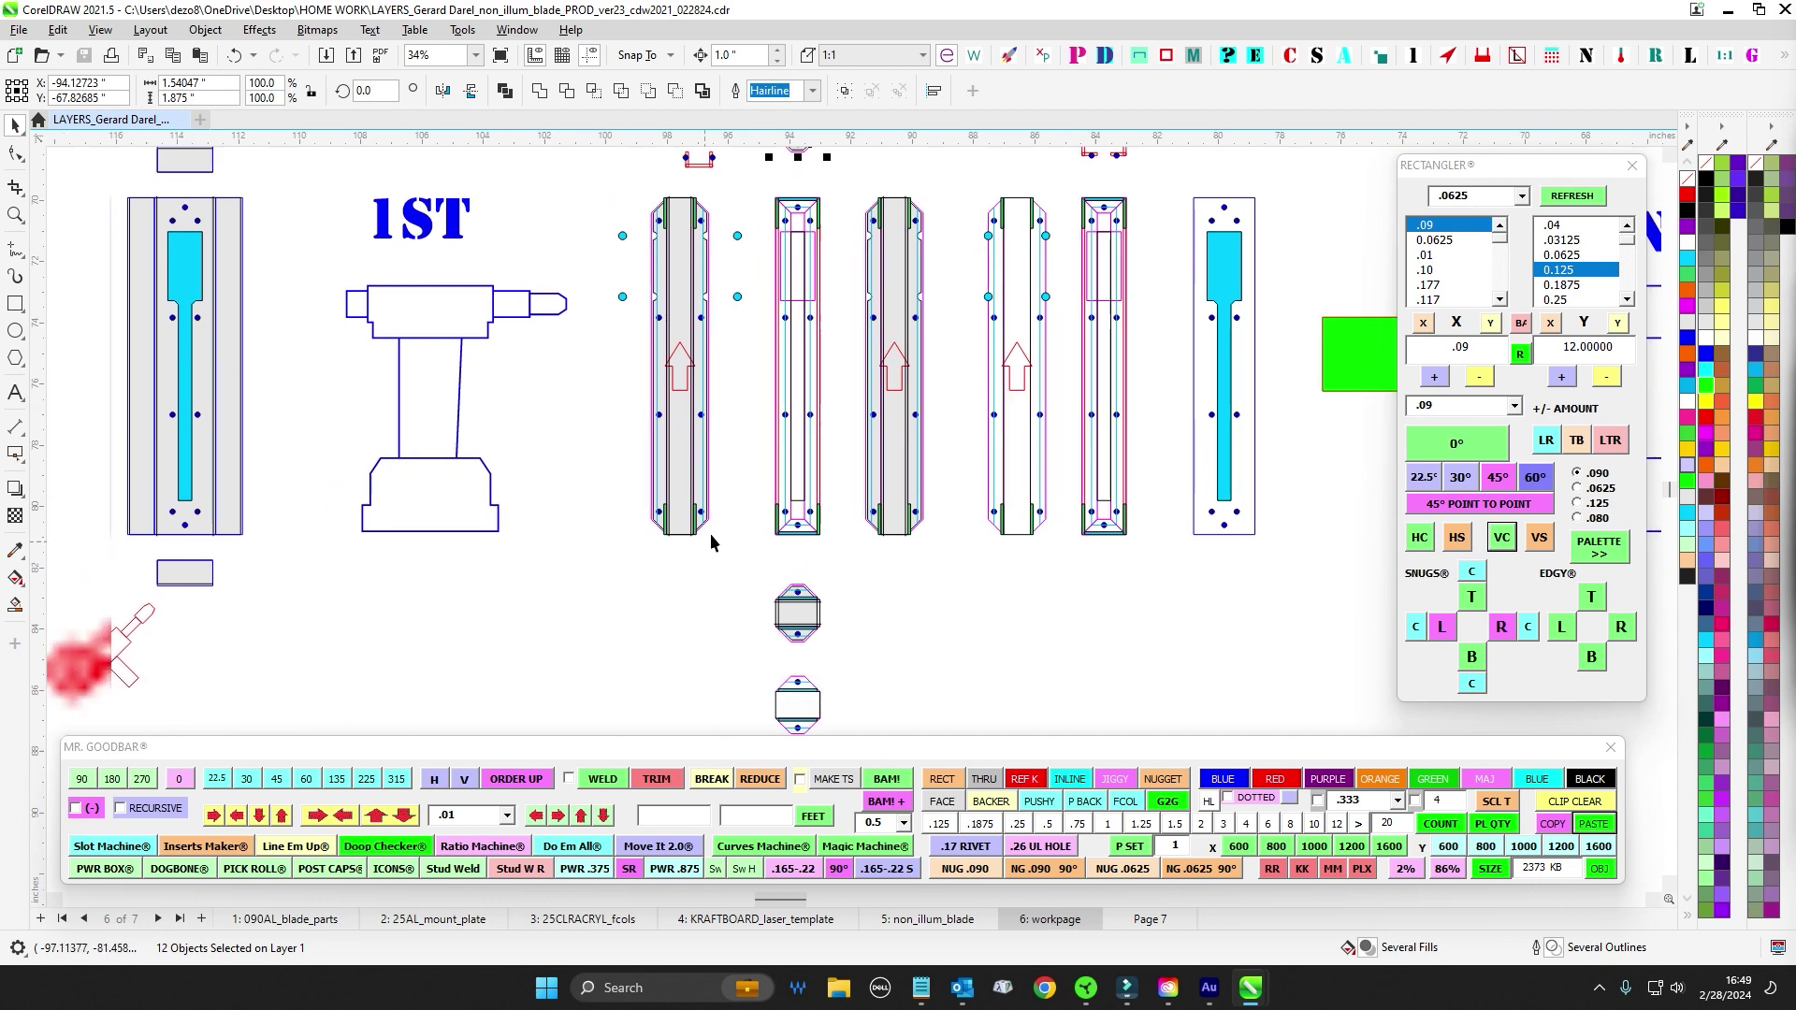
scroll(710, 538, "down", 3)
left_click_drag(707, 594, 788, 583)
scroll(742, 617, "up", 1)
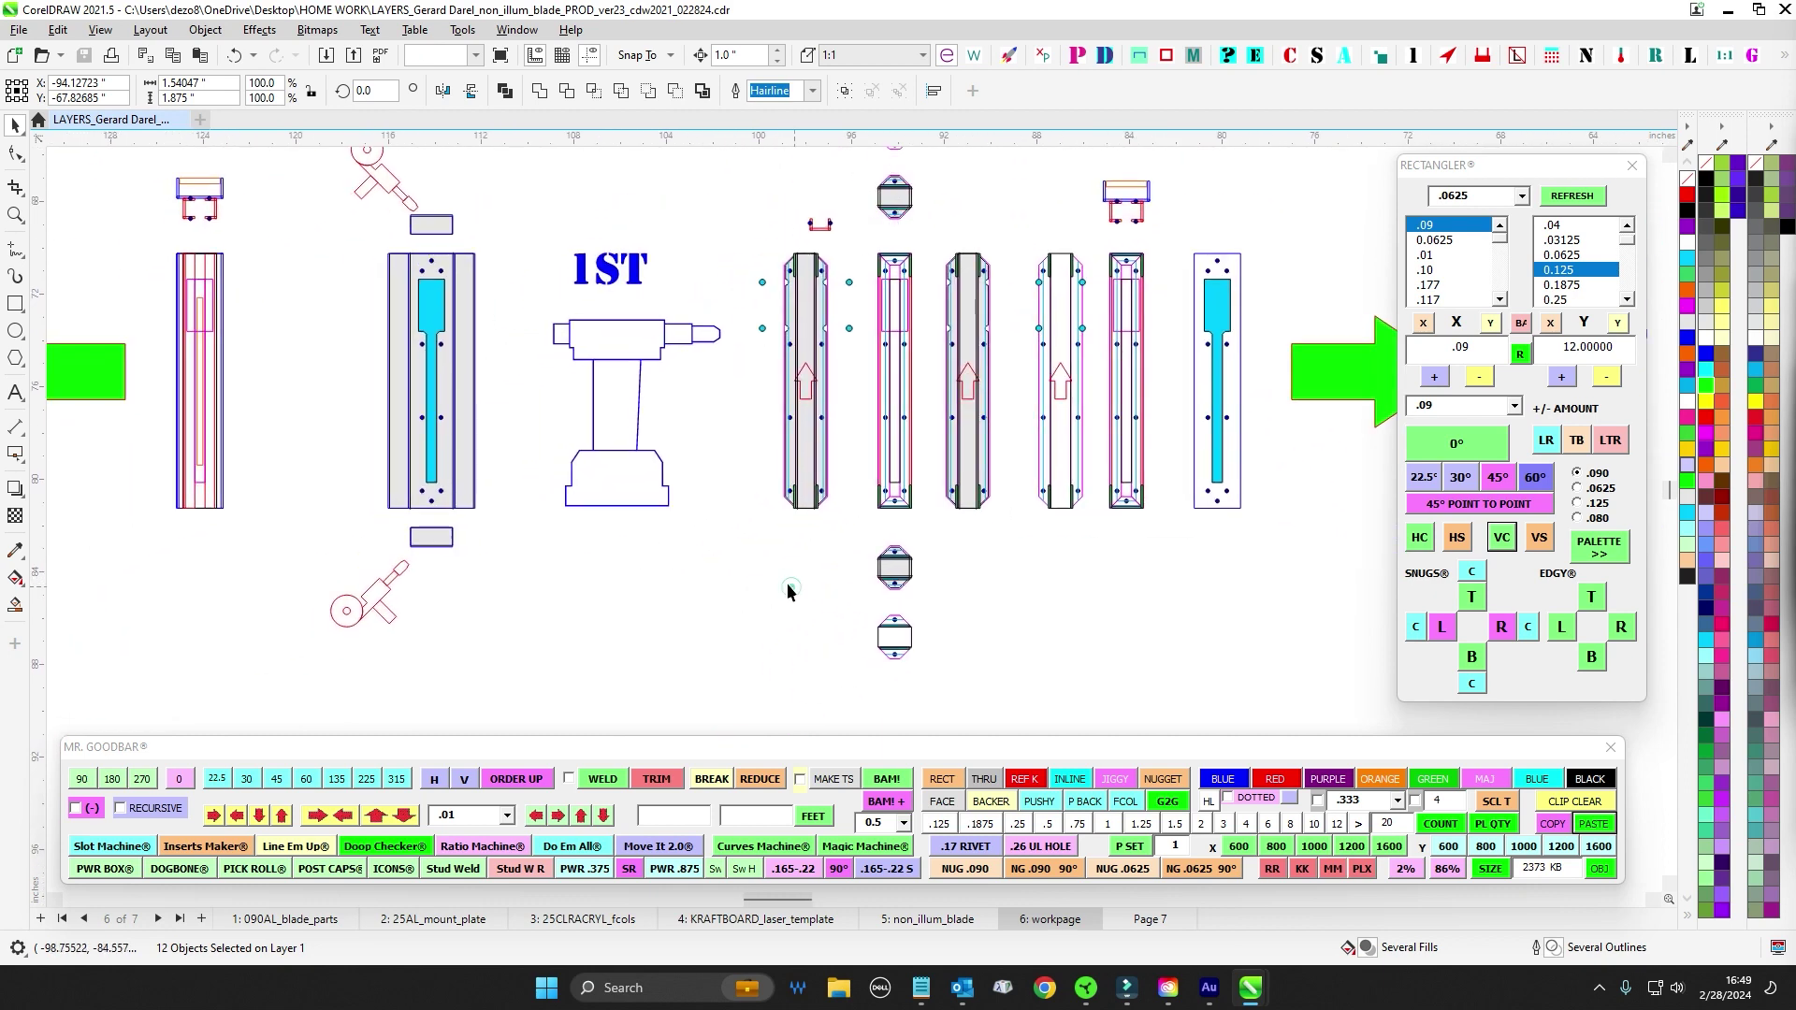
scroll(788, 584, "down", 3)
left_click(789, 586)
- Examine the half-round edge notches of the grey wall-side parts and compare them with the neighbouring cyan circles
scroll(870, 257, "up", 2)
left_click_drag(597, 374, 669, 360)
scroll(1036, 411, "up", 8)
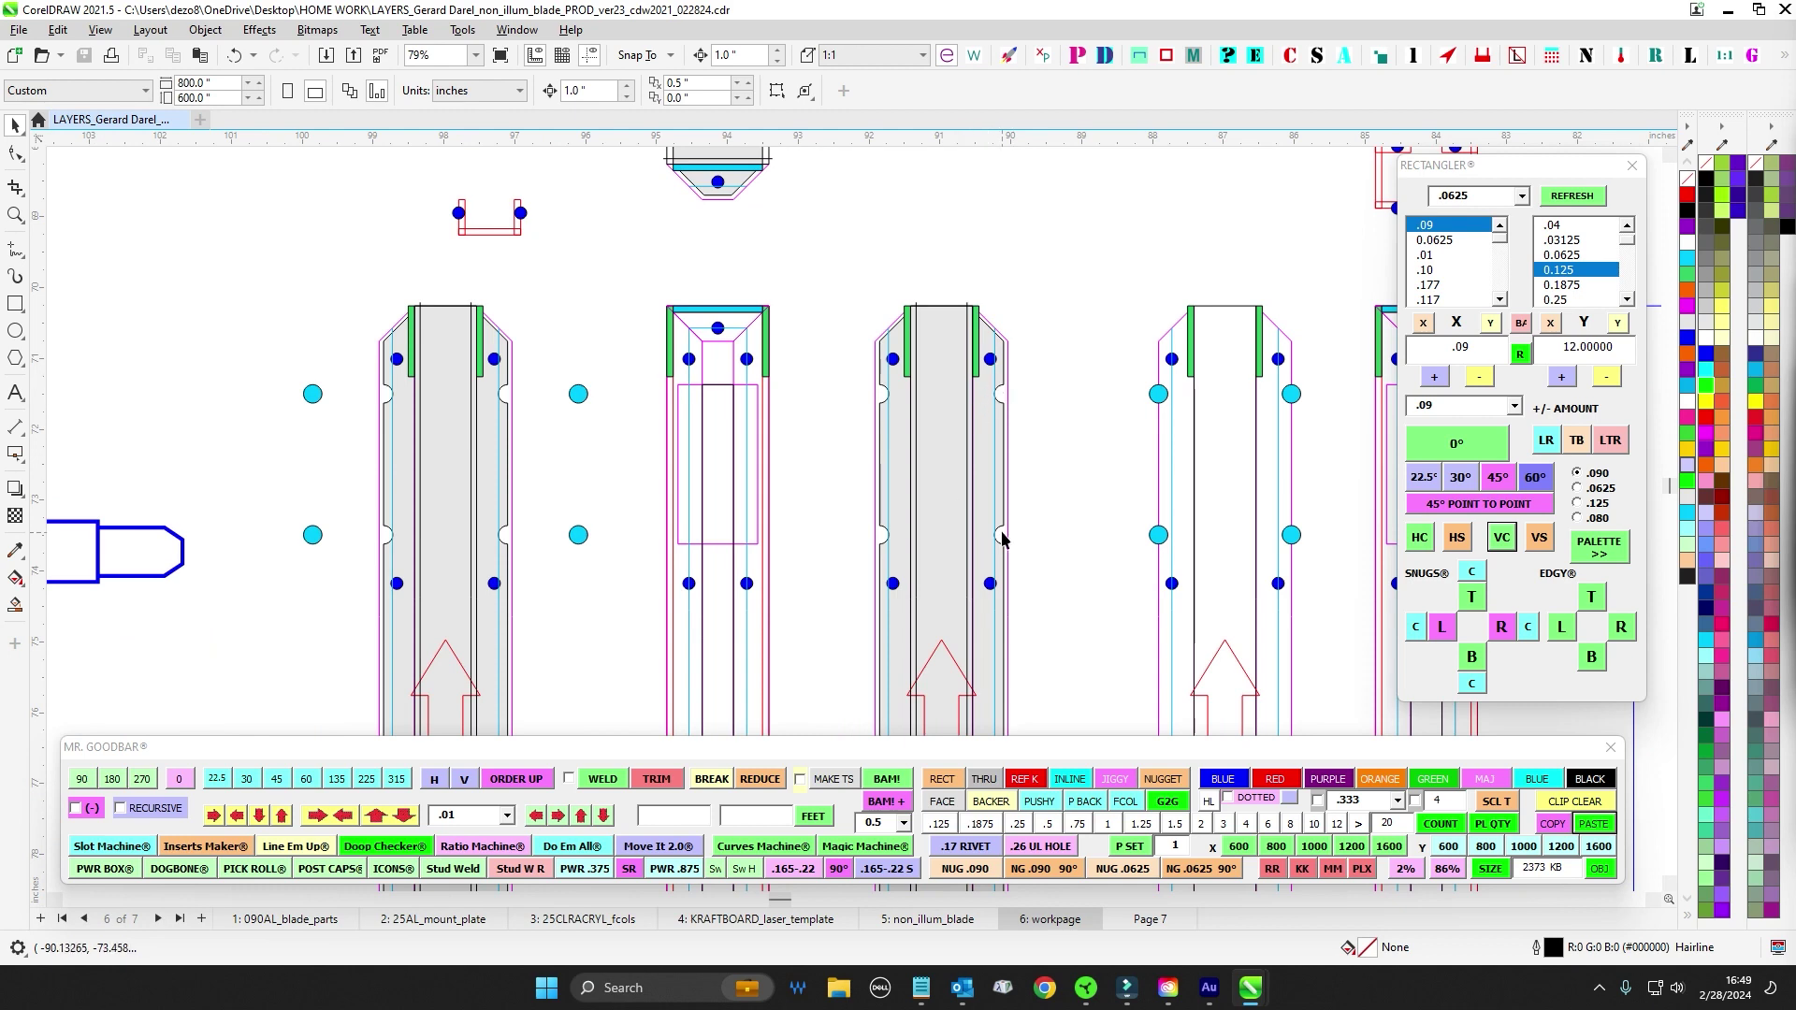
scroll(1002, 538, "down", 2)
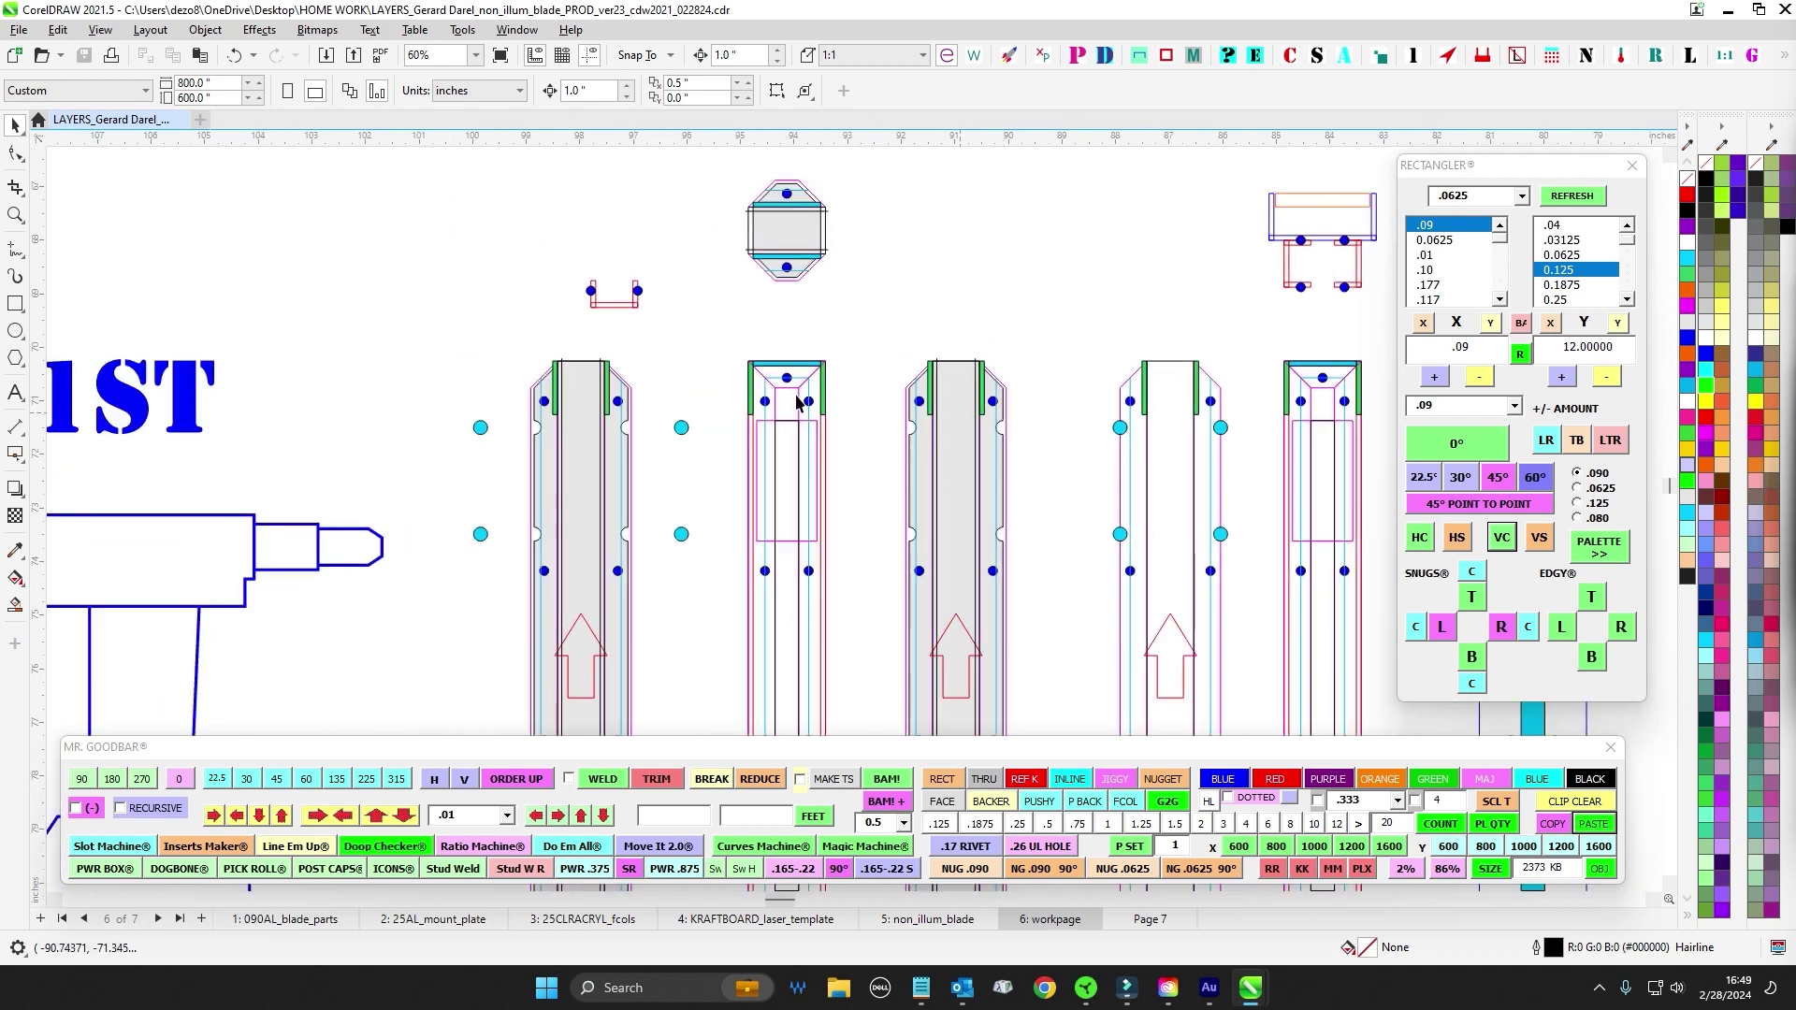
scroll(796, 402, "down", 3)
scroll(220, 453, "up", 2)
scroll(206, 479, "down", 1)
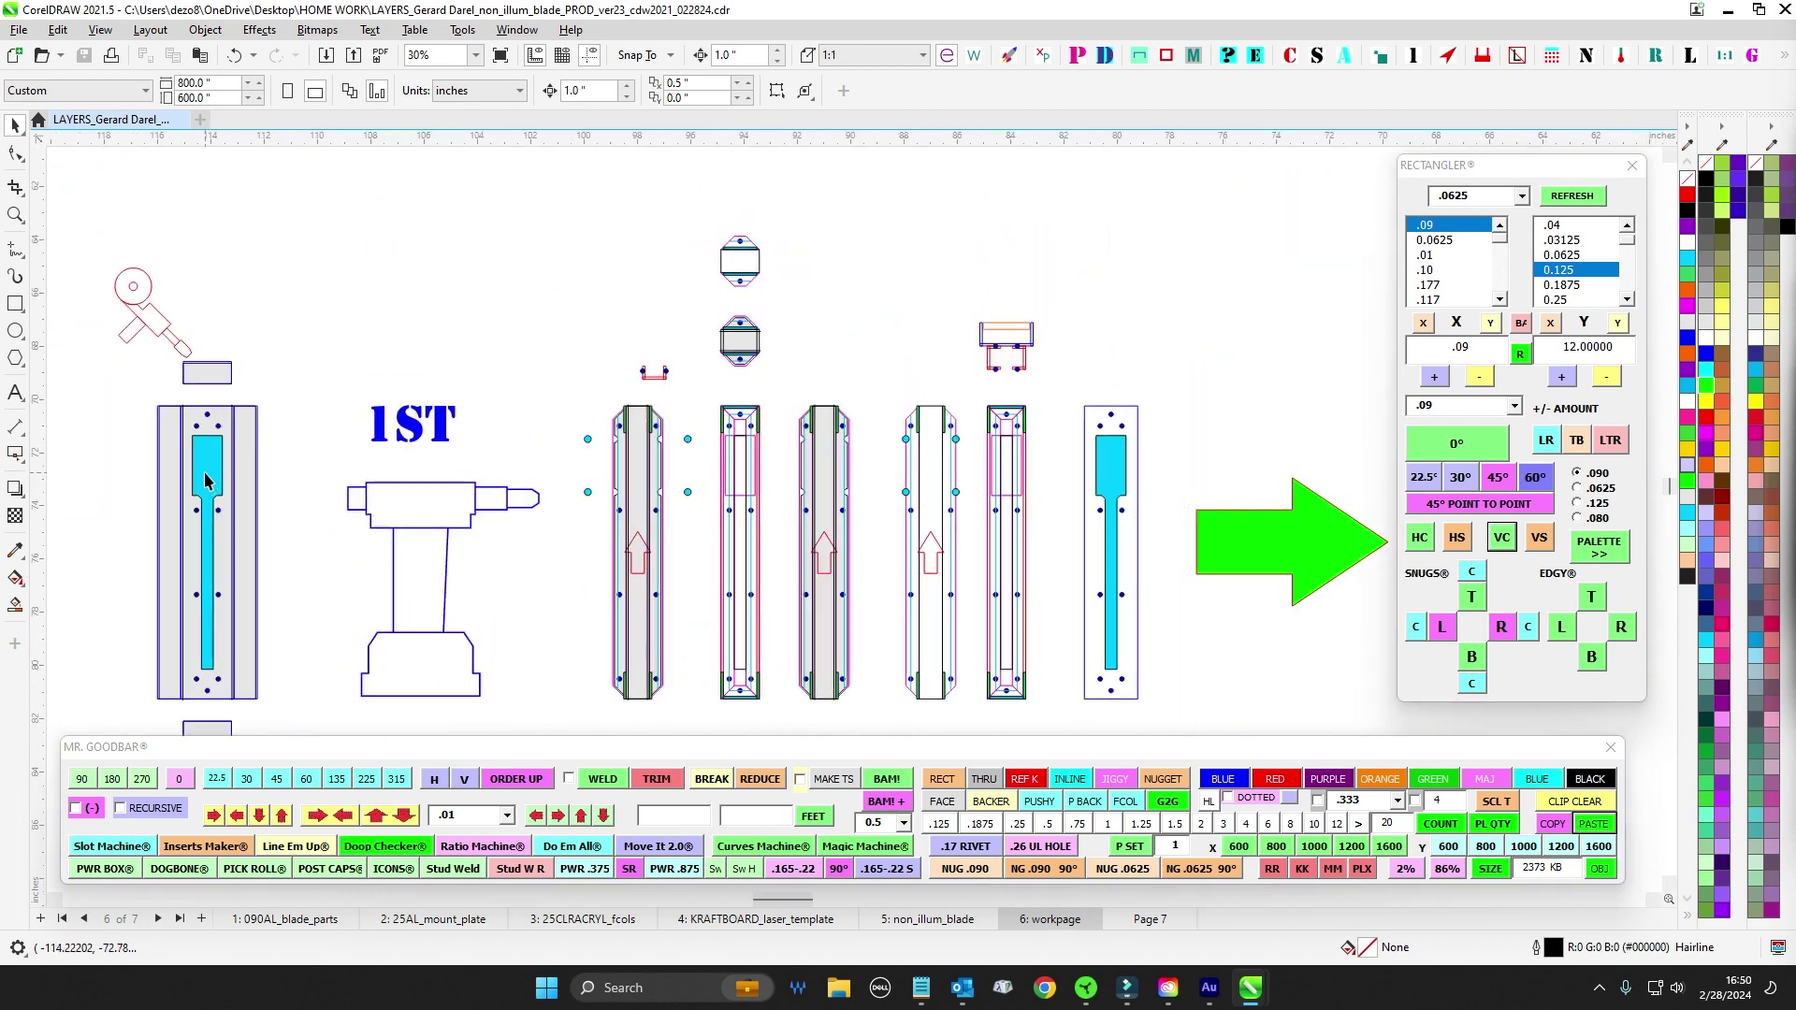
- Select the GERARD DAREL cabinet group in the side view and shift it 5 inches away from the wall and 1 inch up
scroll(831, 500, "down", 3)
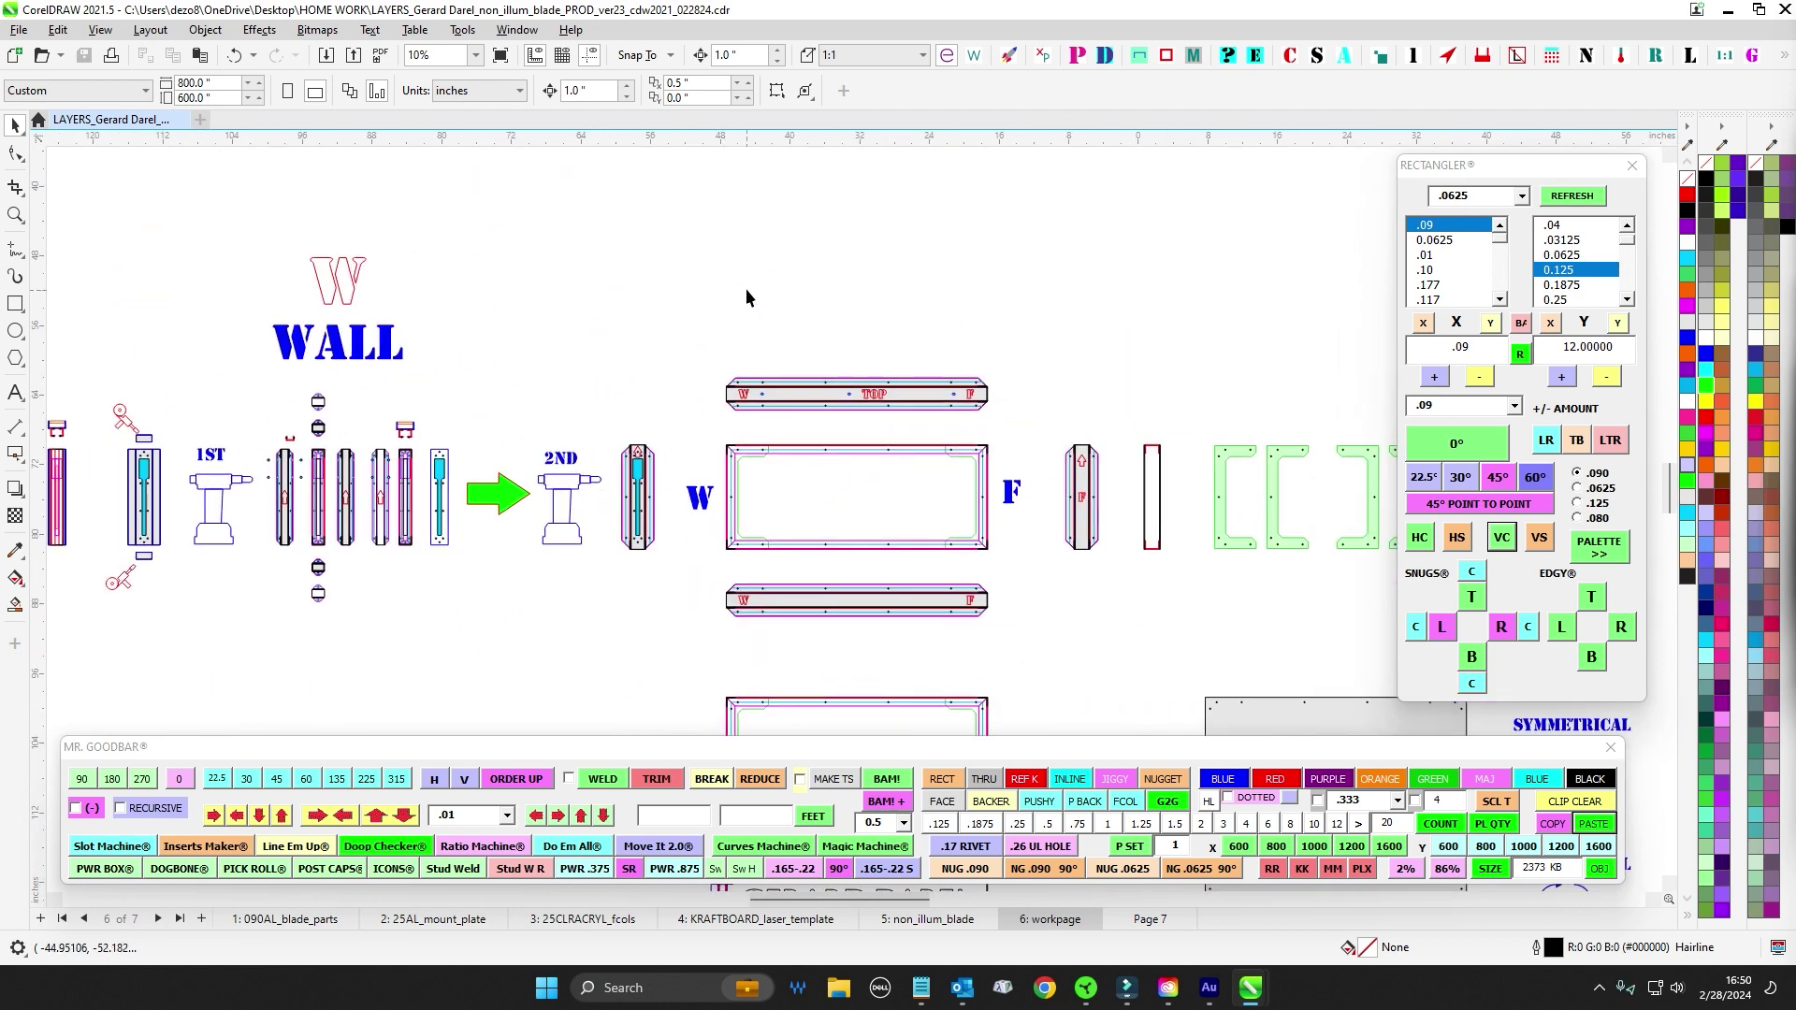
scroll(751, 444, "up", 3)
left_click(714, 404)
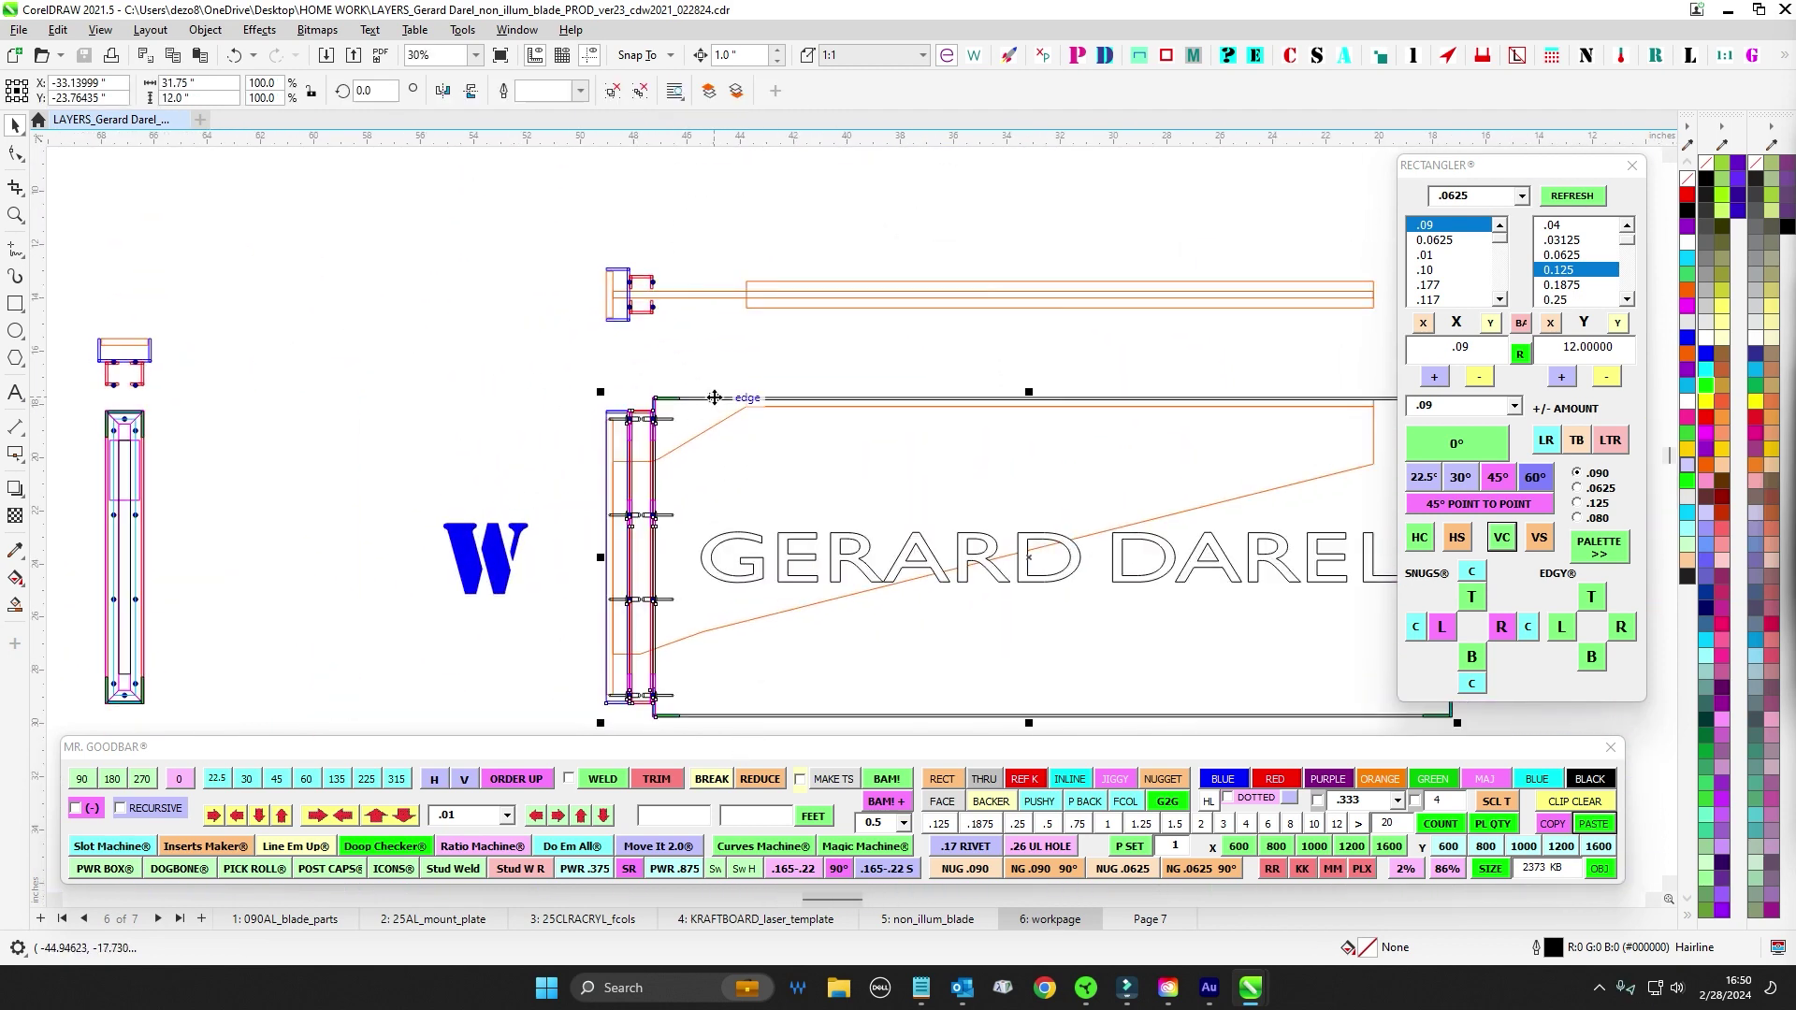
scroll(739, 346, "up", 1)
key("Right")
key("Up")
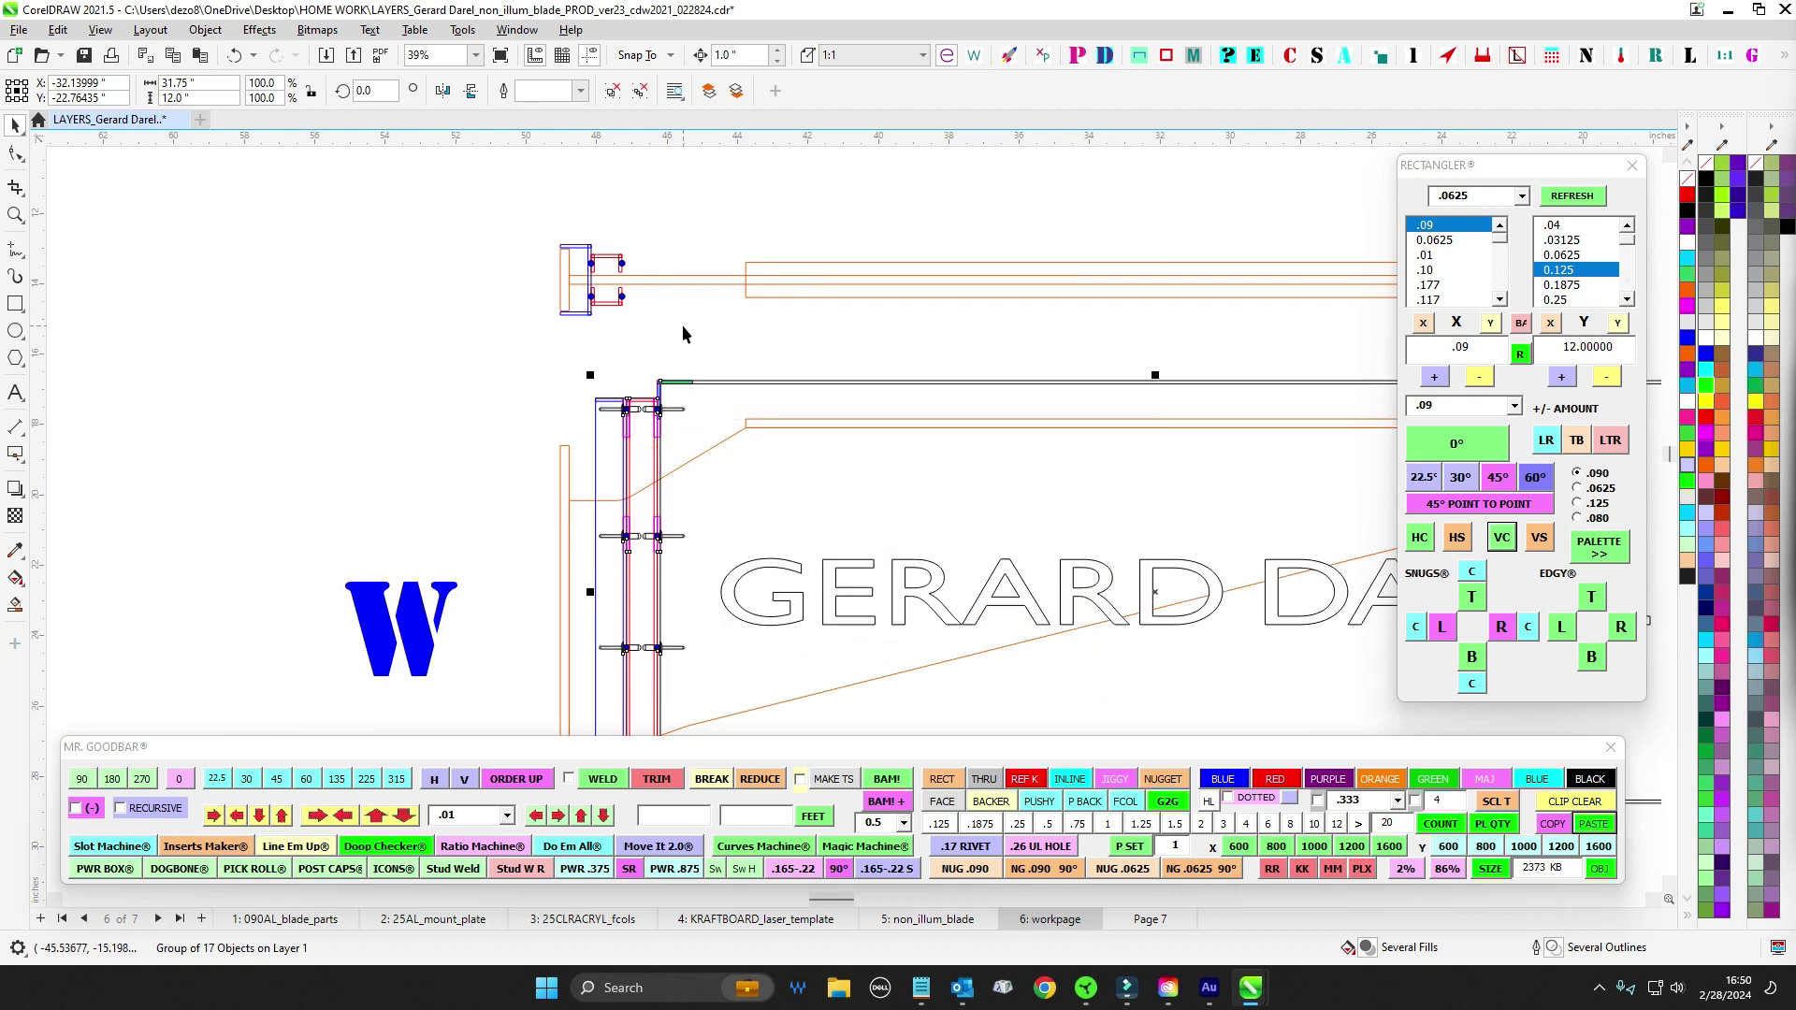
key("Right")
key("Right")
key("Up")
key("Right")
key("Right")
key("Down")
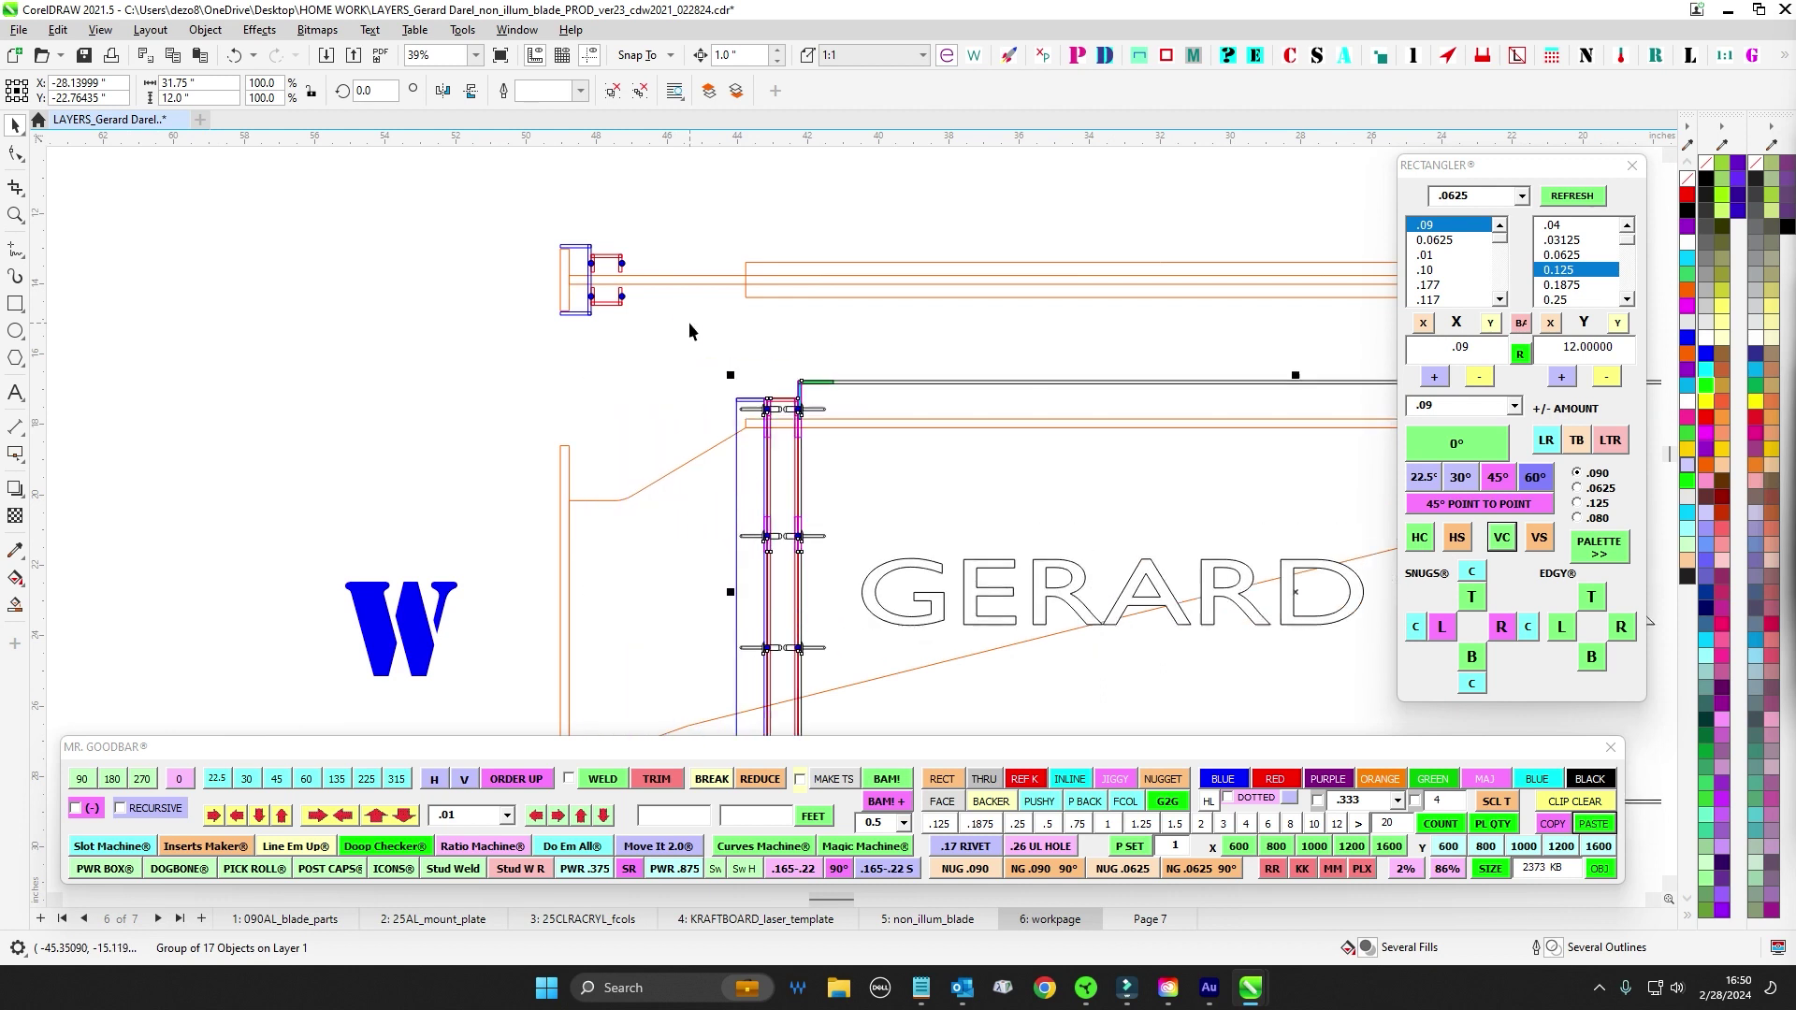
- Raise the cabinet group about 0.56 inch in fine nudges above the blade plate
key("ctrl+Up")
key("ctrl+Up")
key("ctrl+Up")
key("ctrl+Up")
key("ctrl+Up")
key("ctrl+Up")
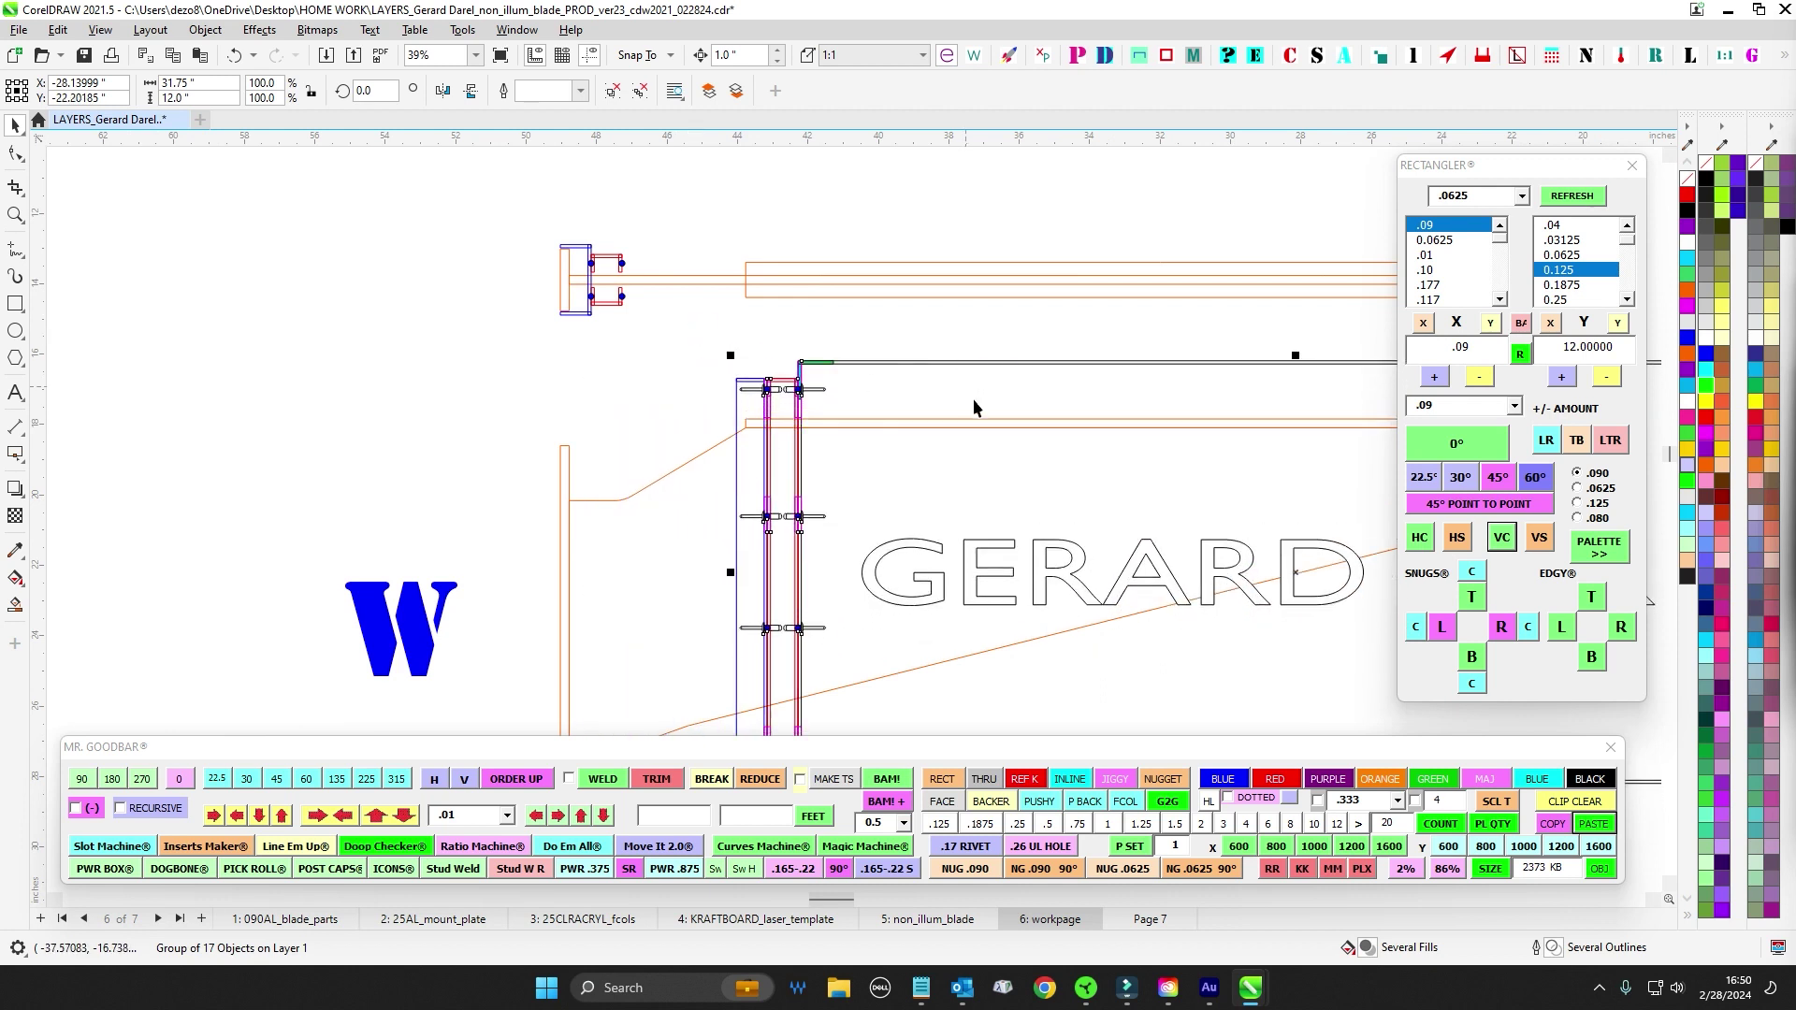
- Shift the cabinet group about 1.8 inches toward the wall, lower it 0.125 inch in fine nudges, and deselect it
key("ctrl+Left")
key("ctrl+Left")
key("ctrl+Left")
key("ctrl+Left")
key("ctrl+Left")
key("ctrl+Left")
key("ctrl+Left")
key("ctrl+Left")
key("ctrl+Left")
key("ctrl+Left")
key("ctrl+Left")
key("ctrl+Left")
key("ctrl+Left")
key("ctrl+Left")
key("ctrl+Left")
key("ctrl+Left")
key("ctrl+Left")
key("ctrl+Left")
key("ctrl+Left")
key("ctrl+Left")
key("ctrl+Left")
key("ctrl+Left")
key("ctrl+Left")
key("ctrl+Left")
key("ctrl+Left")
key("ctrl+Left")
key("ctrl+Left")
key("ctrl+Left")
key("ctrl+Left")
key("ctrl+Left")
key("ctrl+Left")
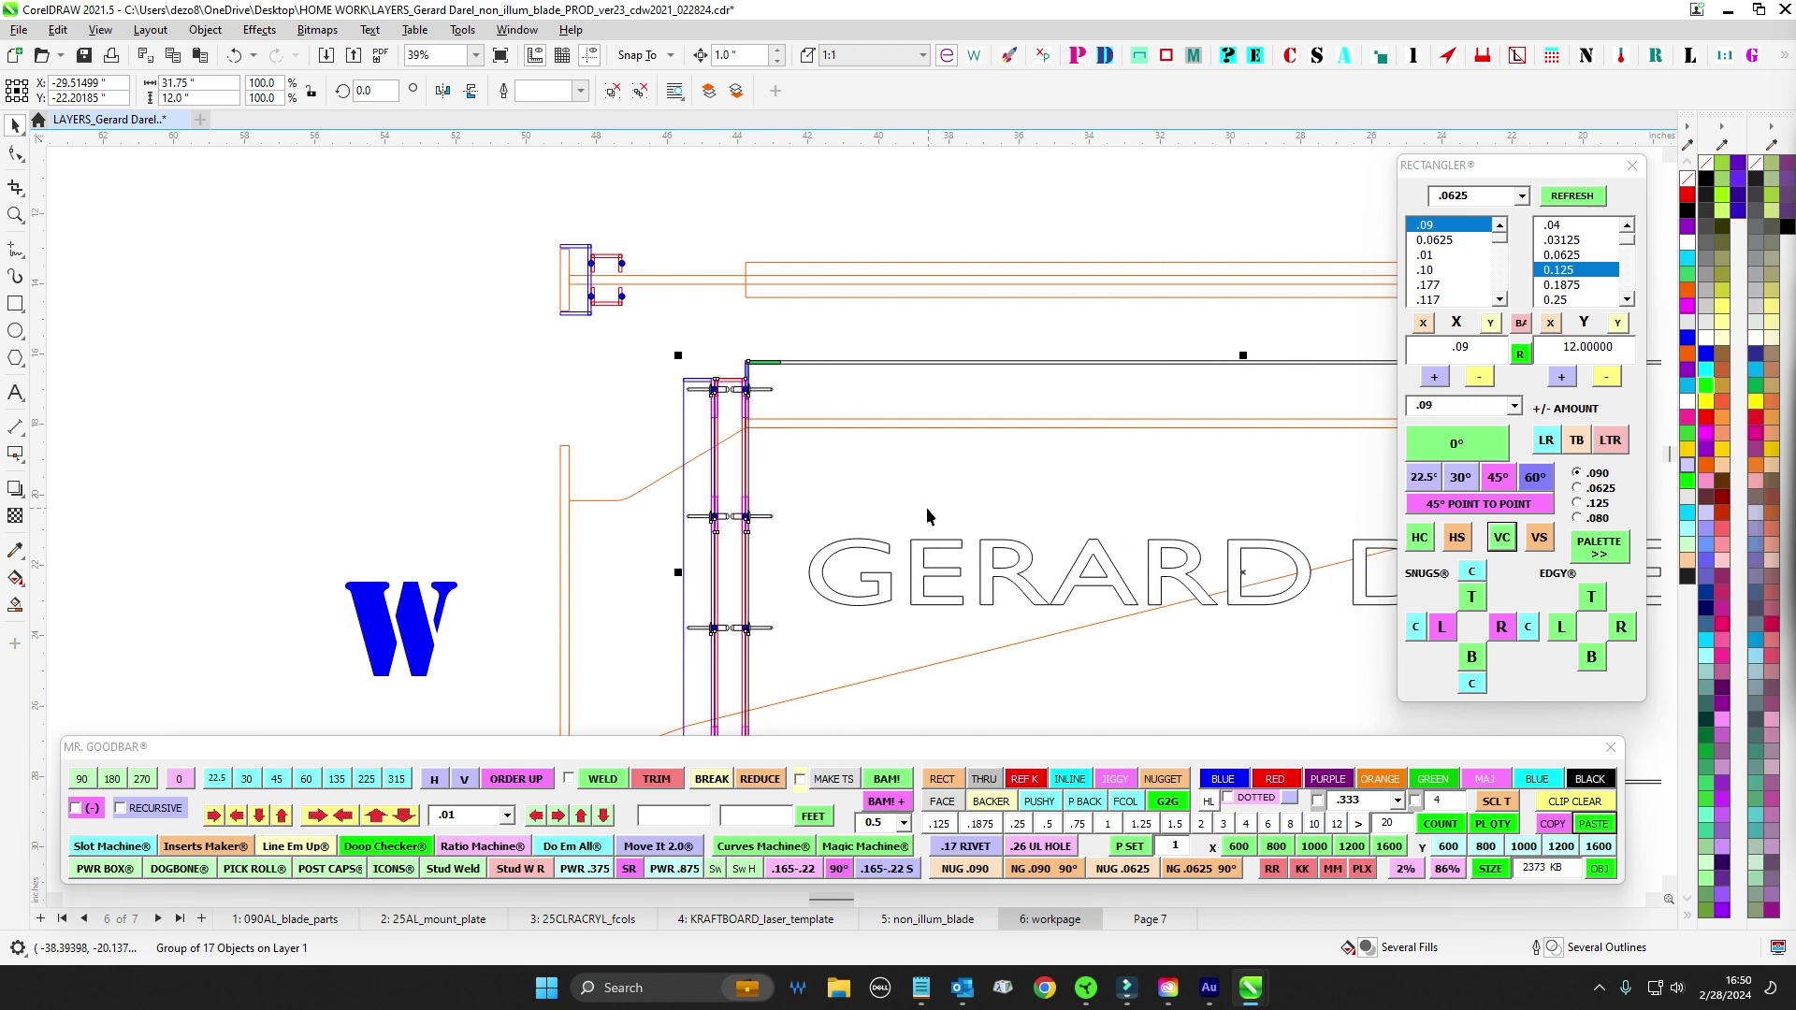
key("ctrl+Down")
key("ctrl+Down")
scroll(737, 428, "up", 1)
scroll(728, 426, "up", 1)
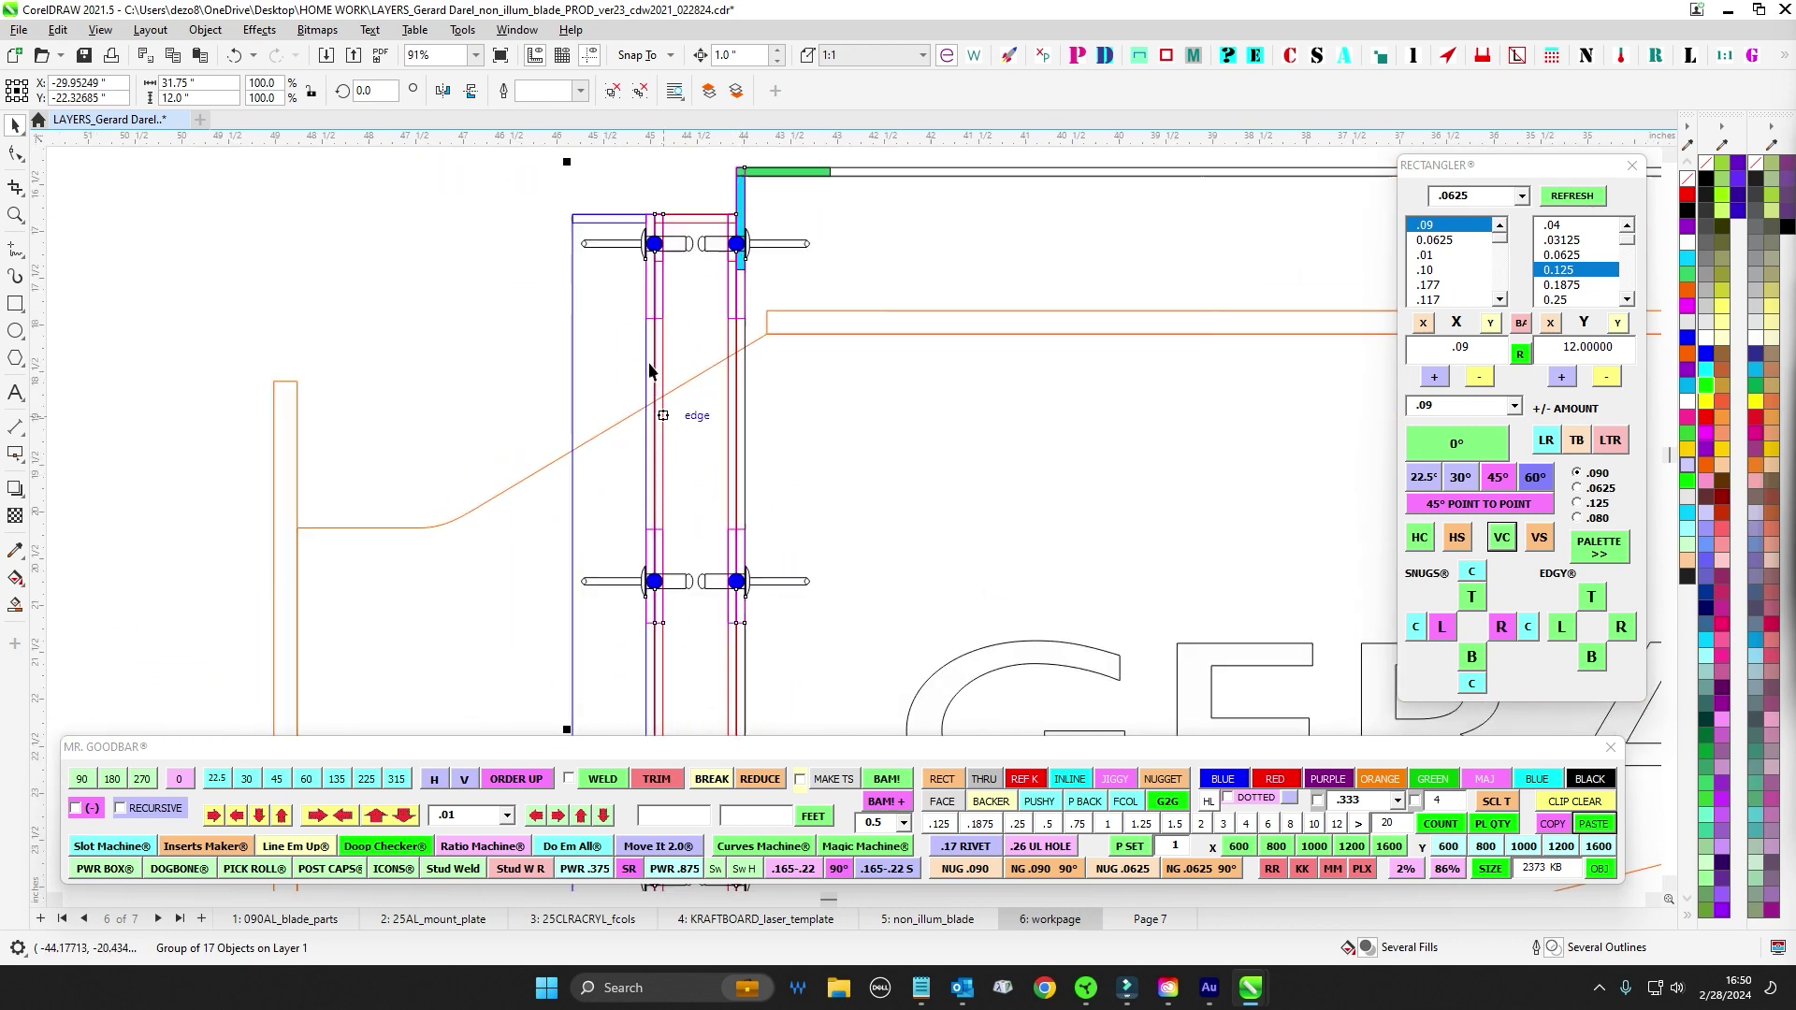
left_click(505, 316)
scroll(645, 484, "down", 3)
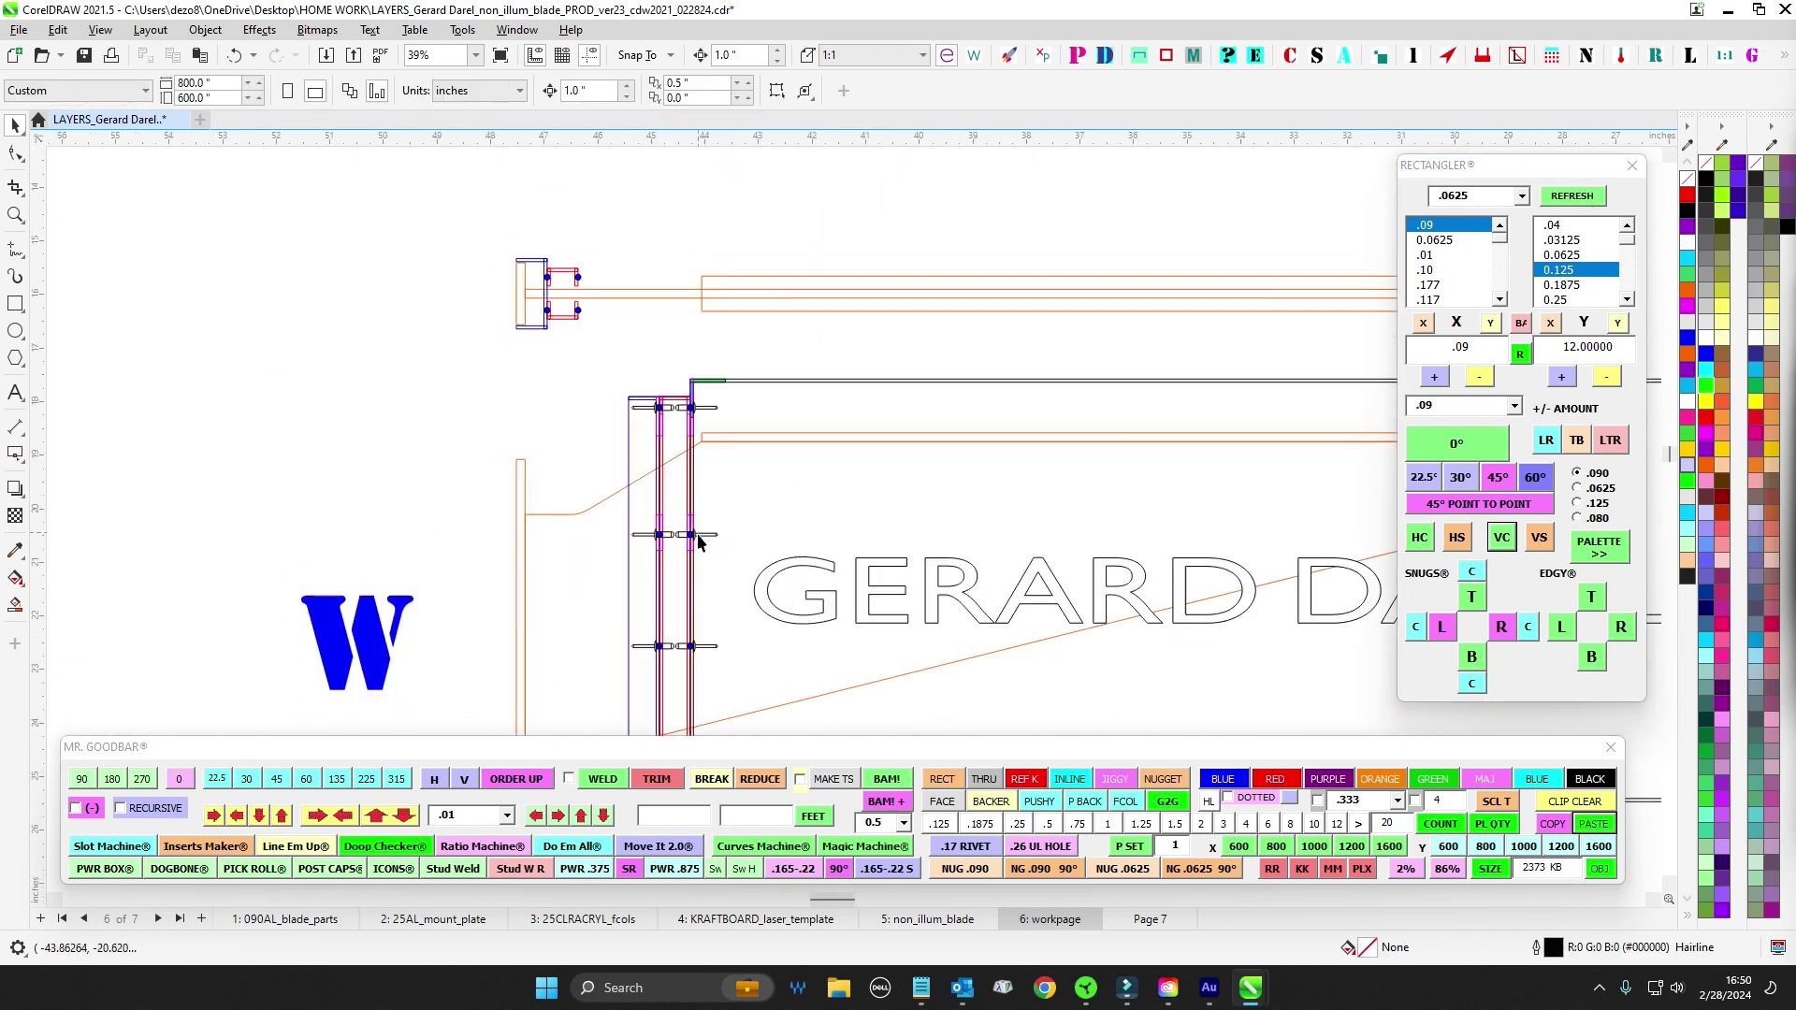
- Reselect the cabinet group and move it 4 inches toward the wall along the blade plate
left_click_drag(1287, 447, 684, 427)
scroll(687, 426, "up", 1)
left_click(680, 415)
key("Left")
key("Left")
key("Left")
key("Left")
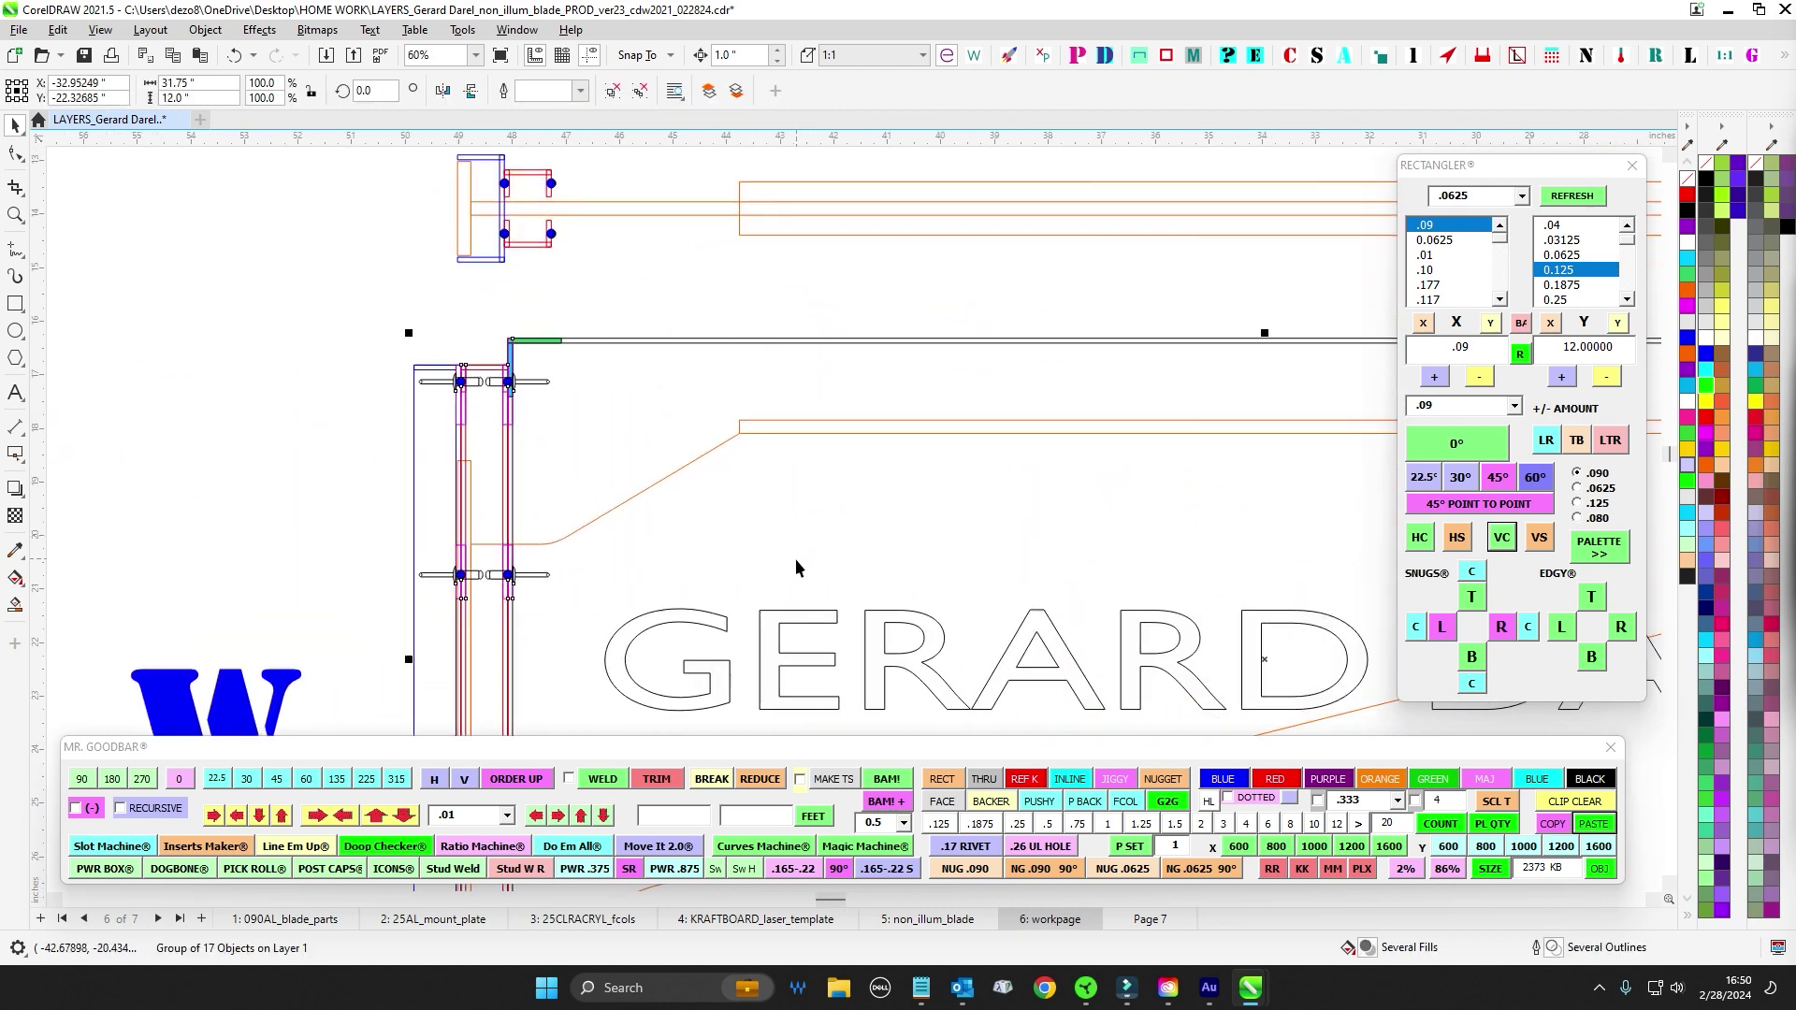
- Seat the cabinet group over the mount plate at X -33.13999, Y -23.76435, using coarse and fine nudges
key("Right")
key("Down")
key("Down")
key("Down")
key("Down")
key("Down")
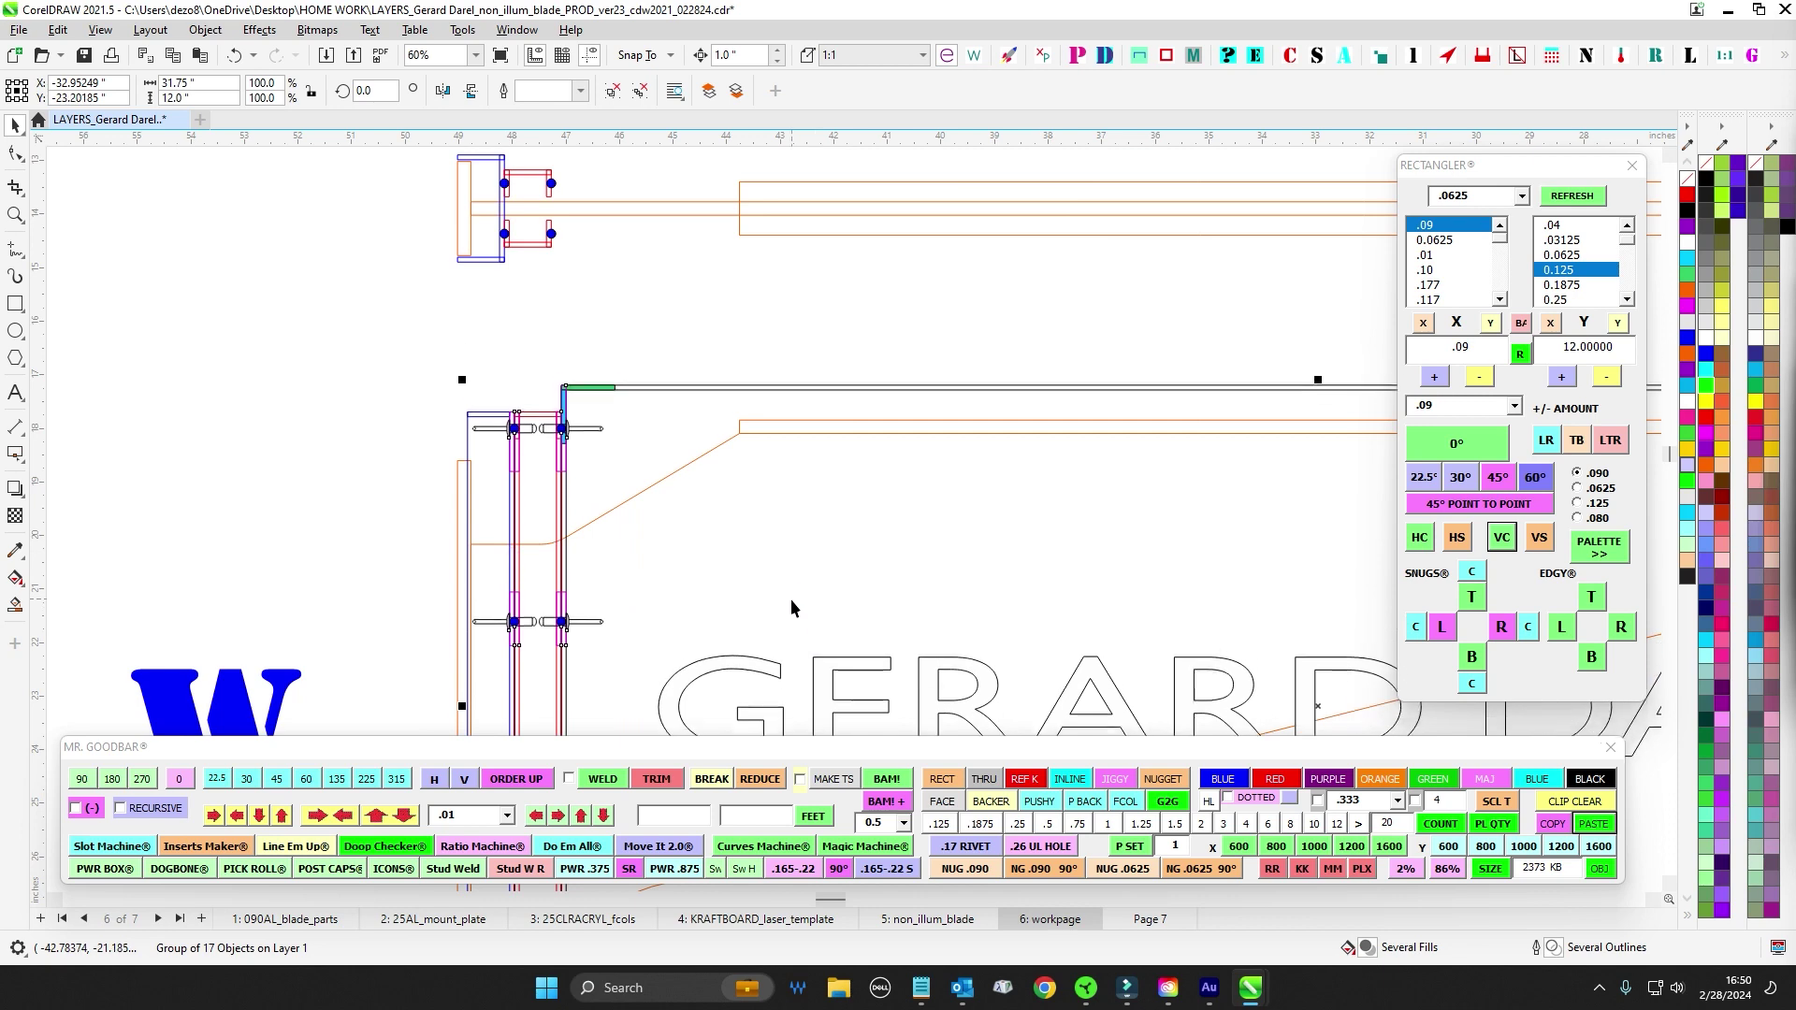
key("ctrl+Down")
key("ctrl+Down")
key("ctrl+Left")
key("ctrl+Left")
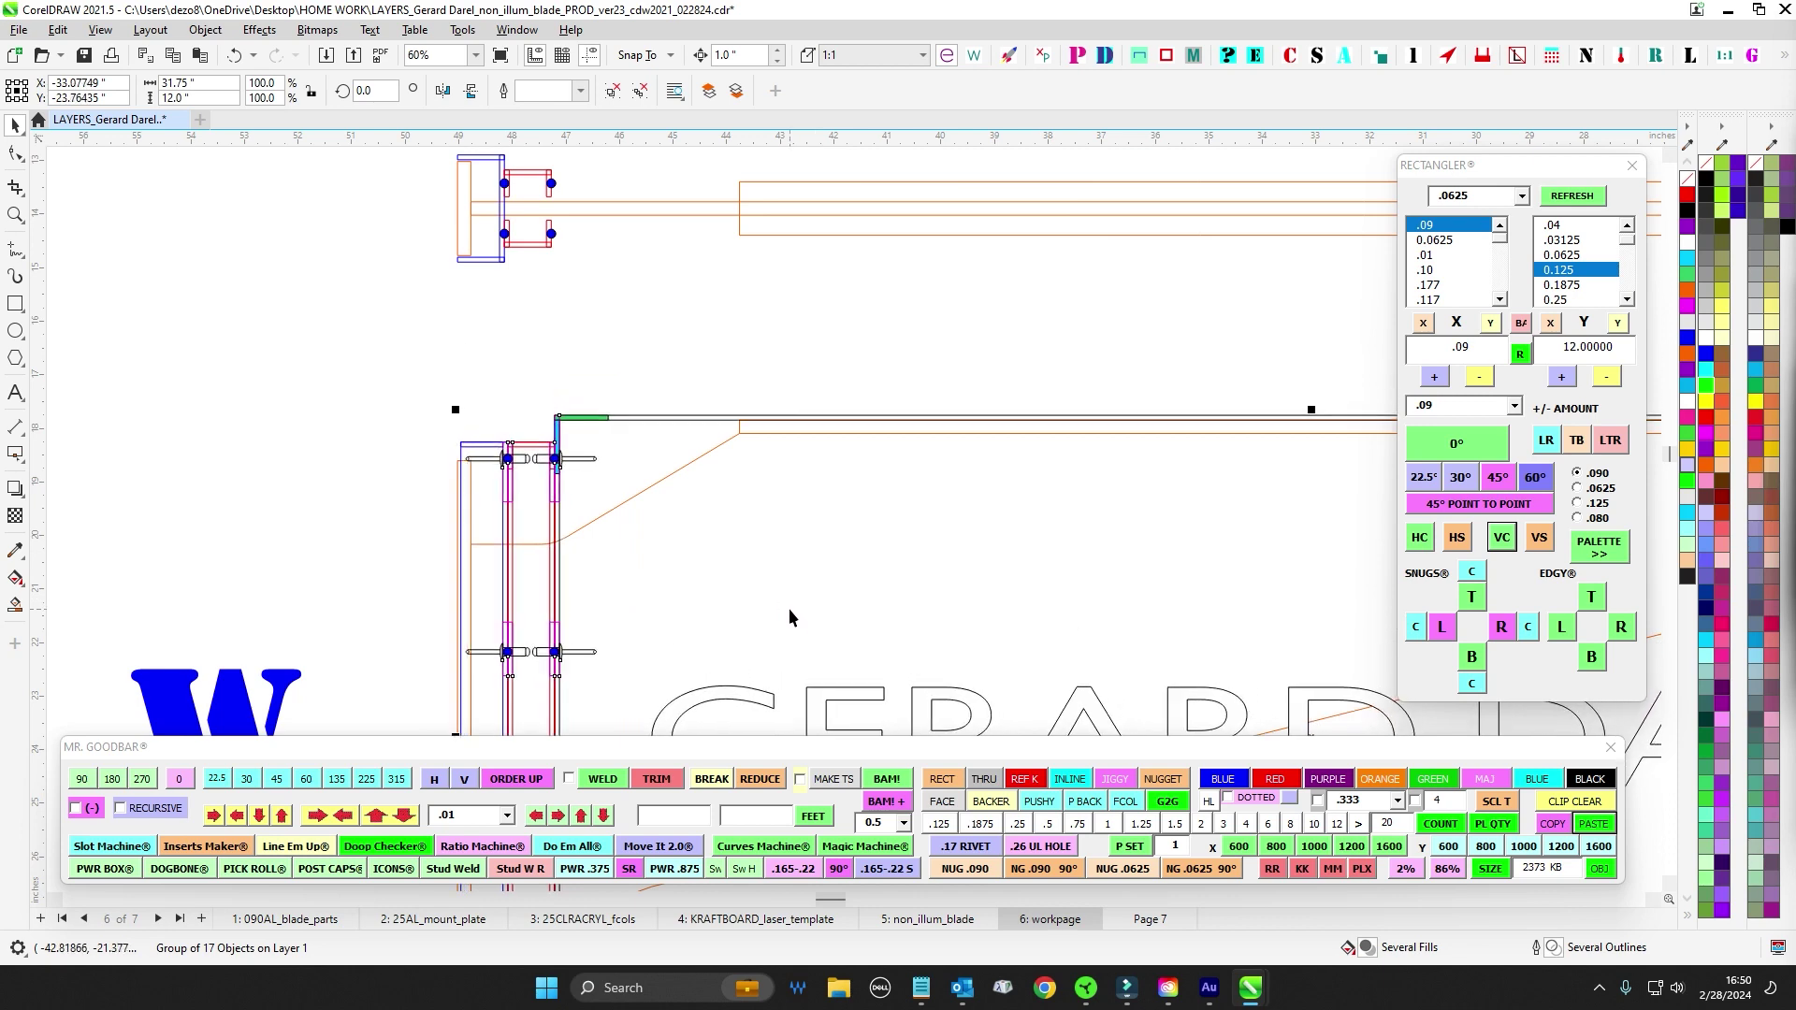
scroll(498, 482, "down", 1)
- Inspect the notches, holes and cyan circles of the wall-side frame parts at close range around the 1ST rivet tool
scroll(544, 559, "down", 3)
left_click_drag(561, 655, 901, 392)
scroll(767, 427, "up", 2)
scroll(769, 426, "up", 3)
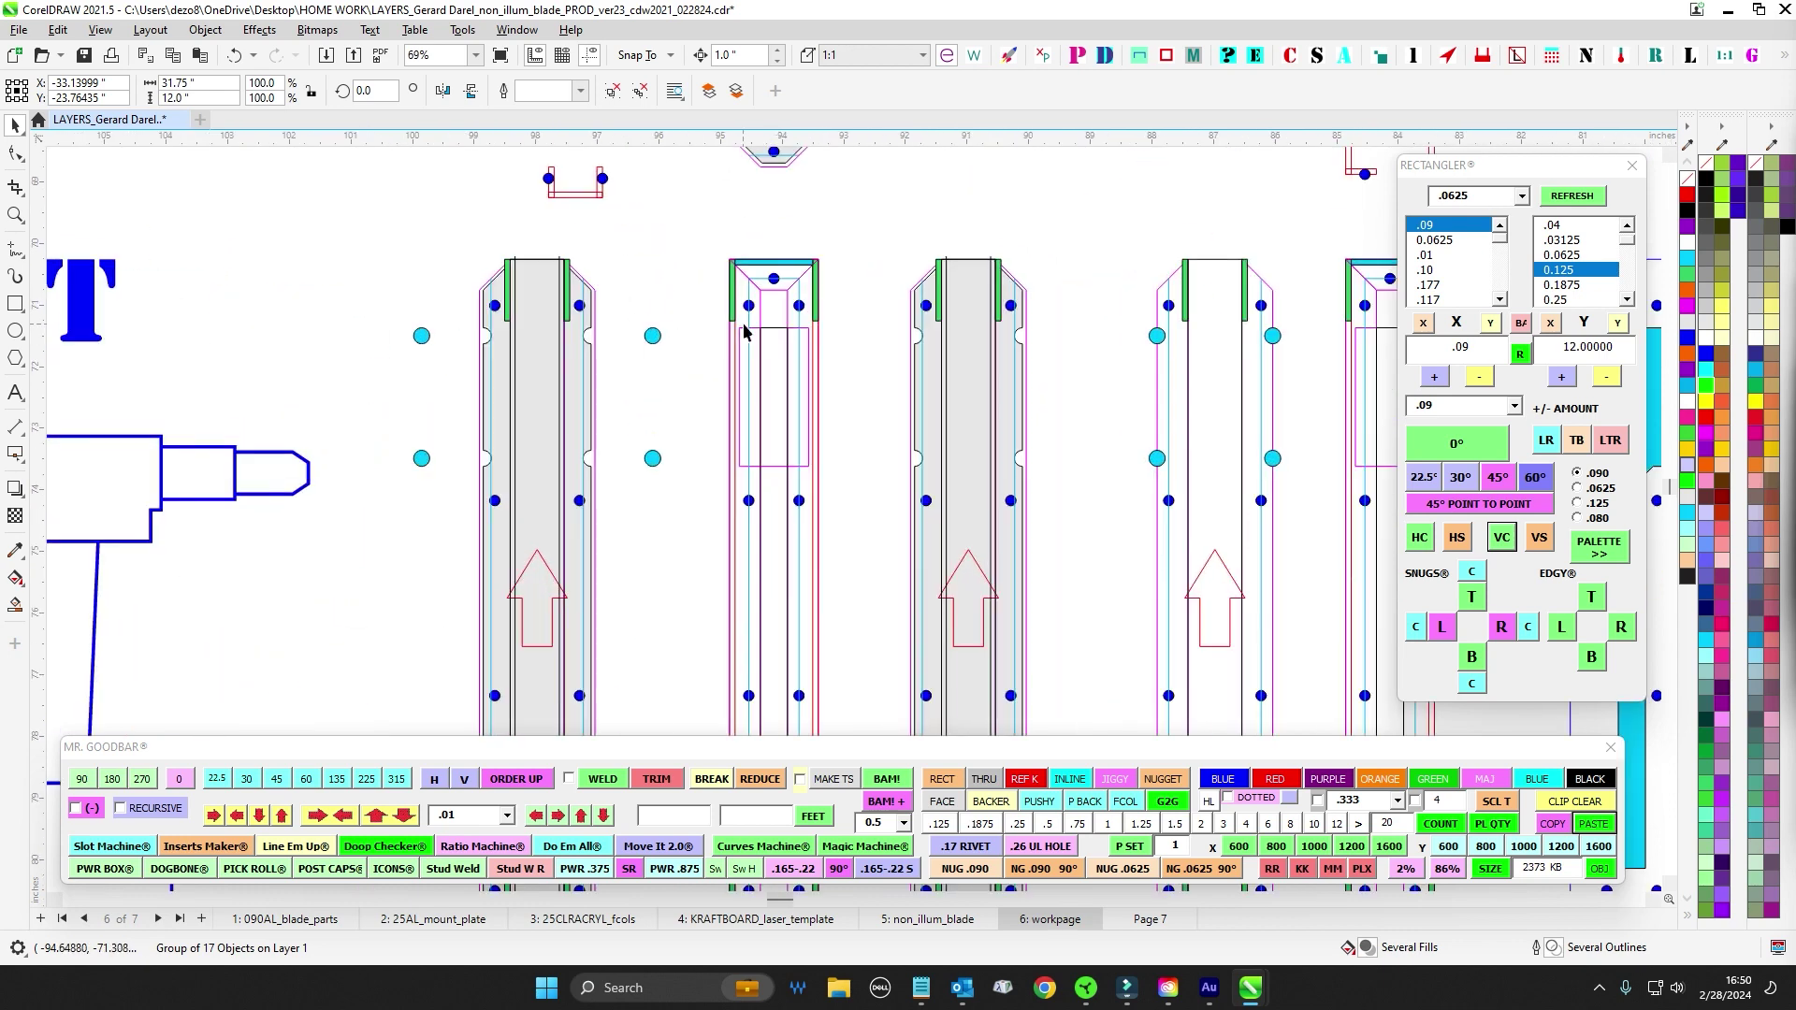
scroll(710, 328, "right", 3)
scroll(566, 297, "up", 2)
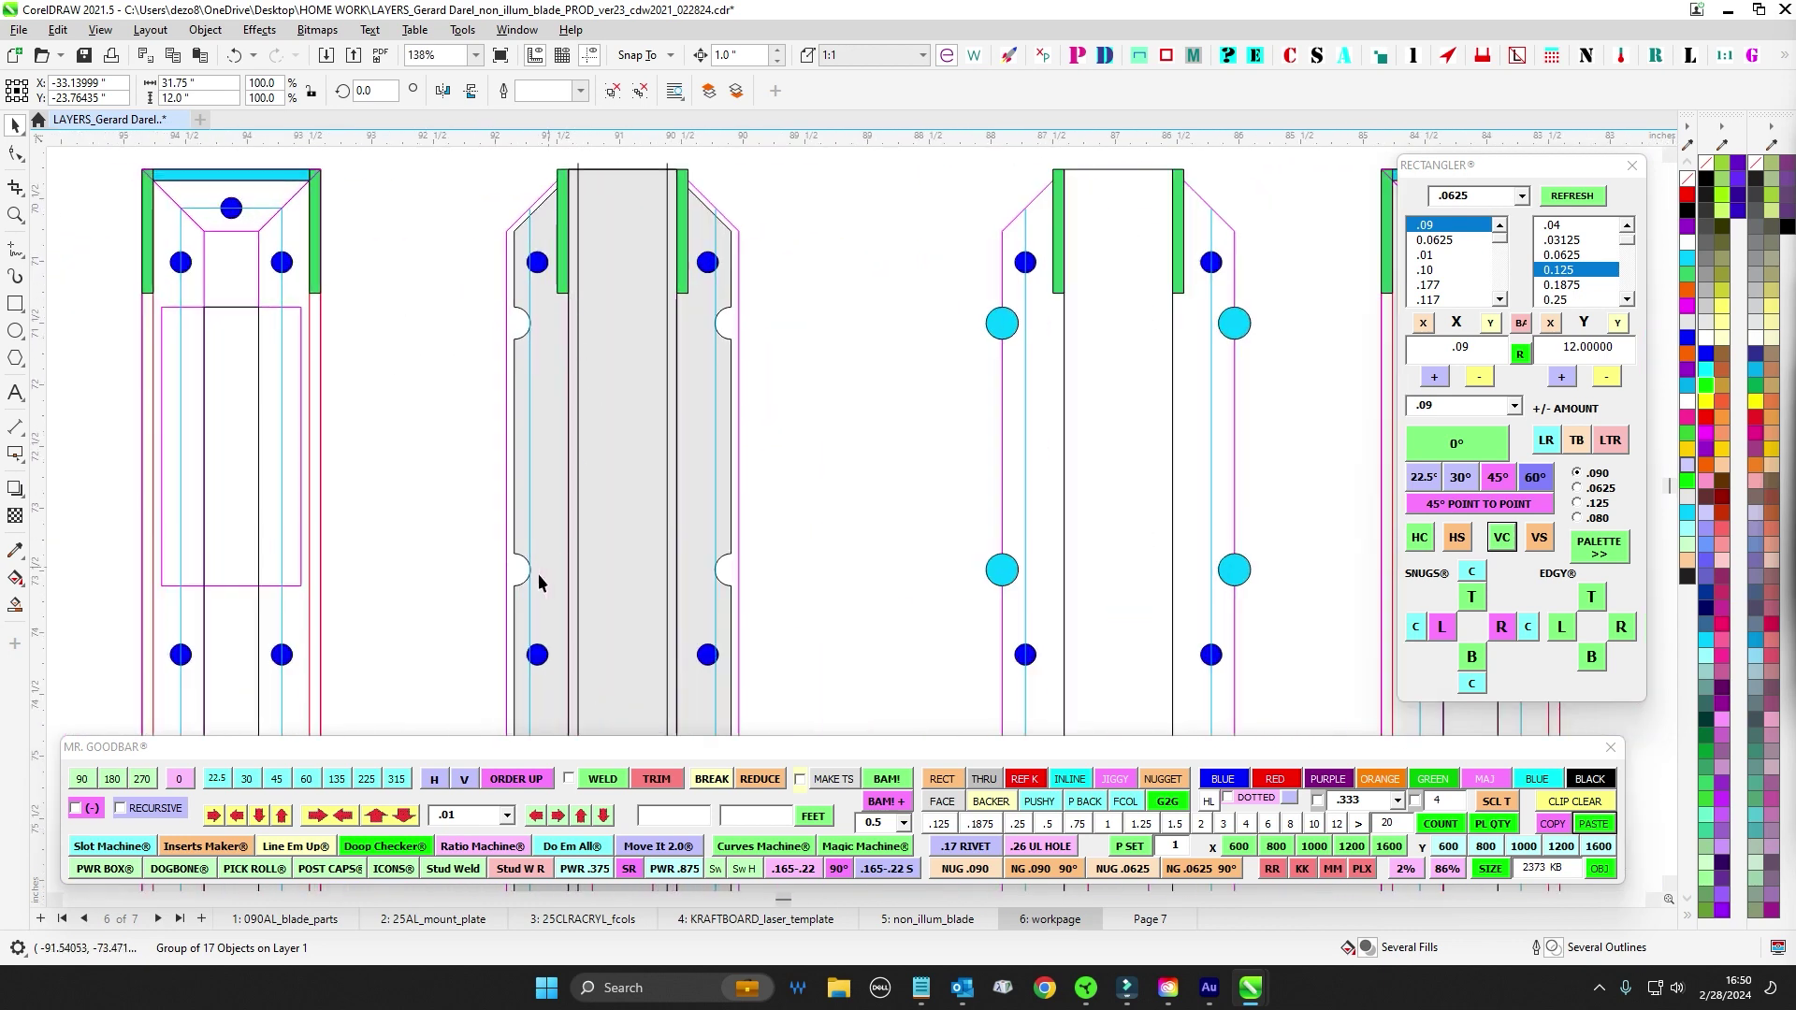
scroll(571, 436, "down", 4)
scroll(669, 327, "left", 2)
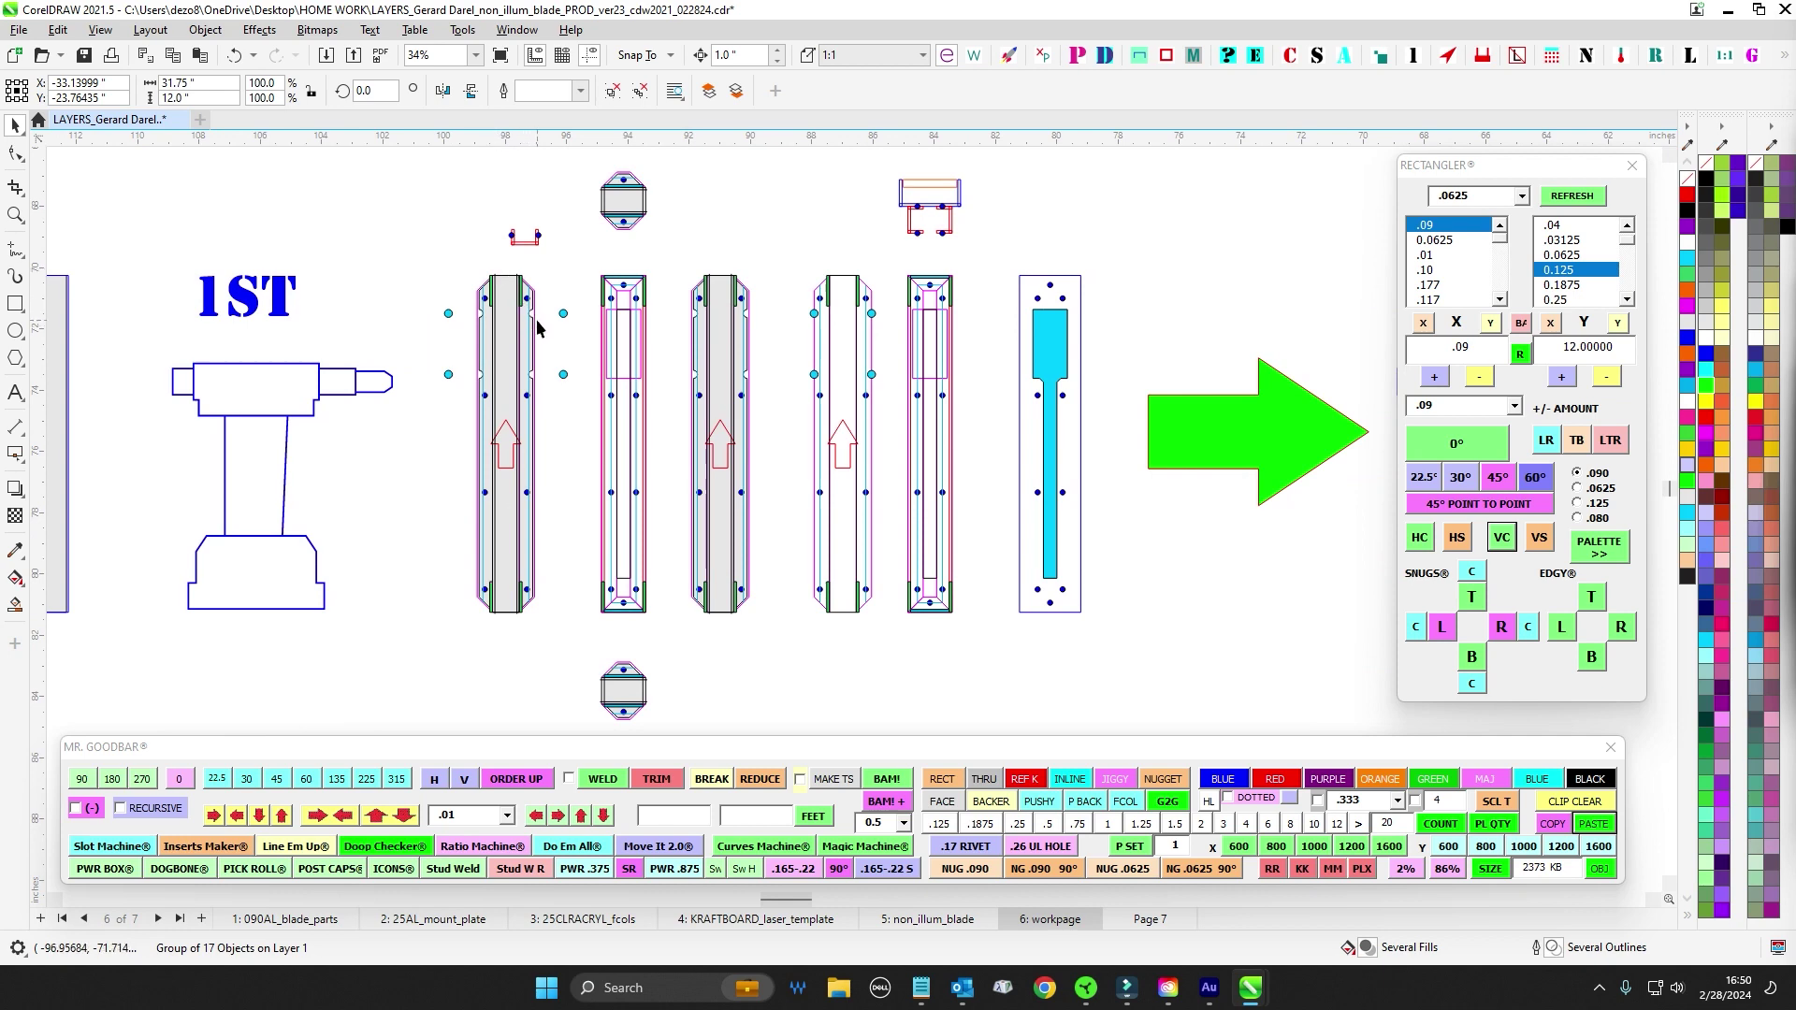
scroll(572, 378, "left", 2)
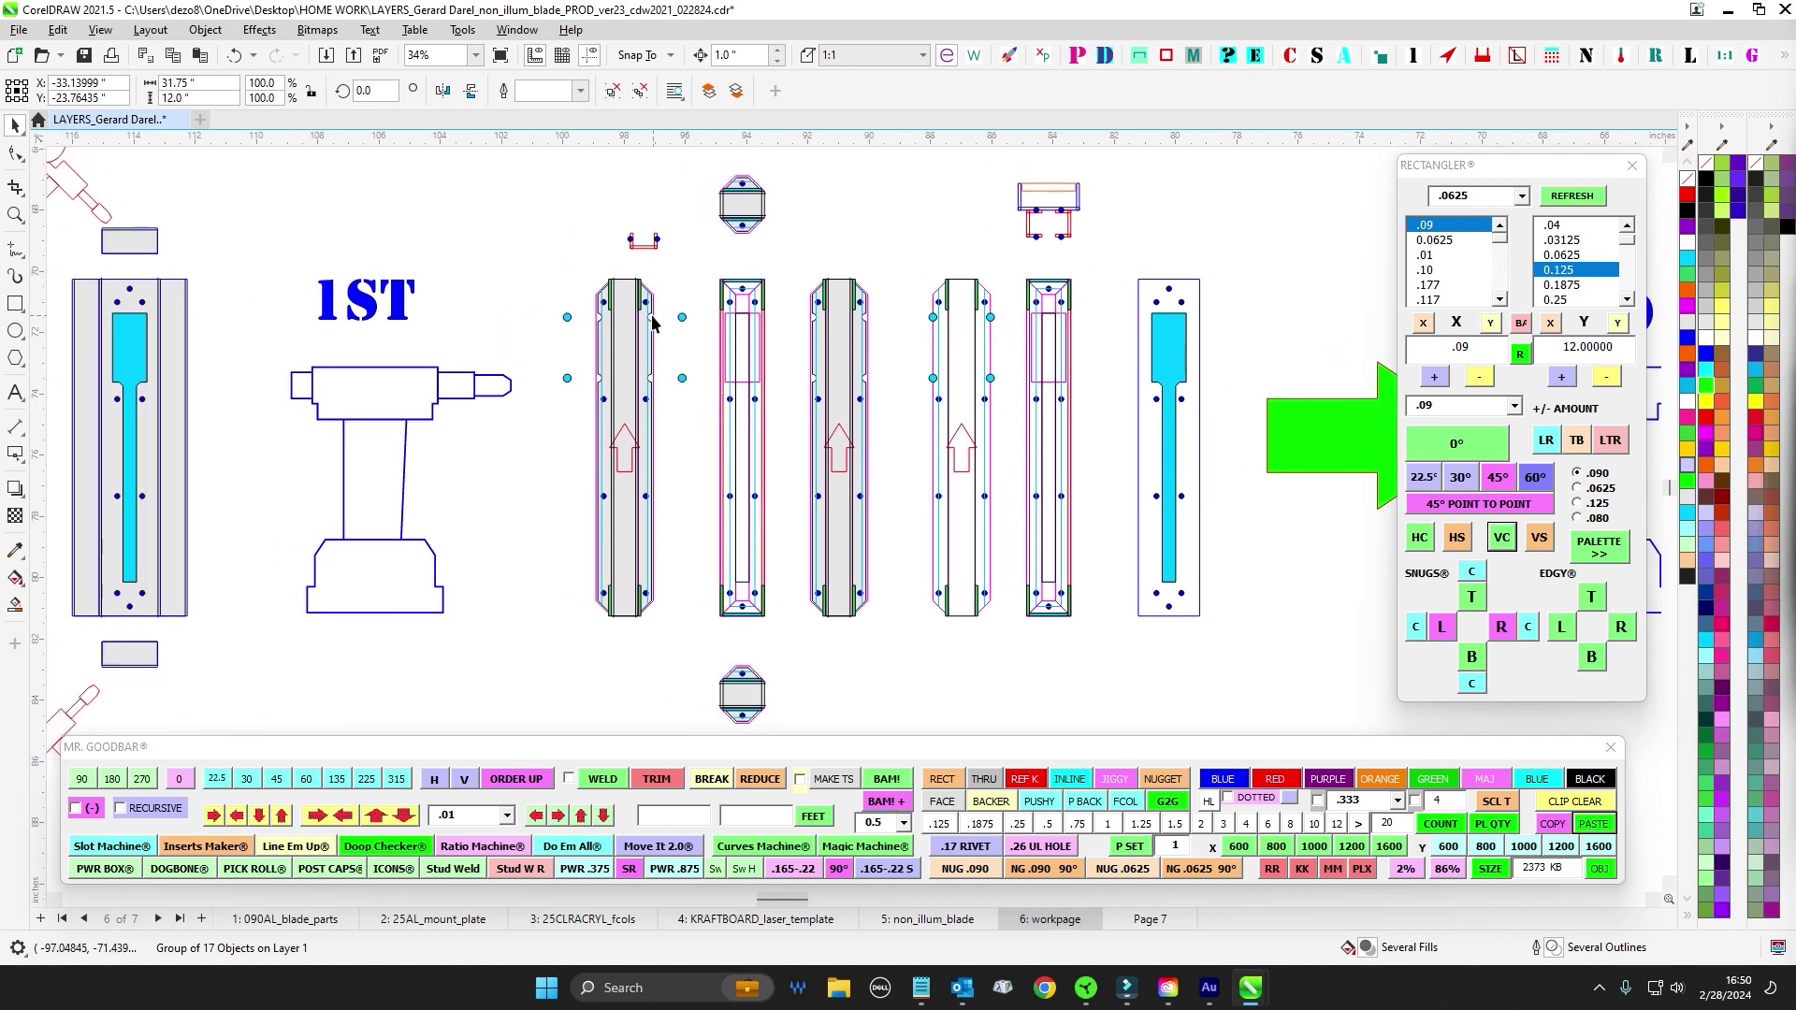
scroll(655, 309, "up", 4)
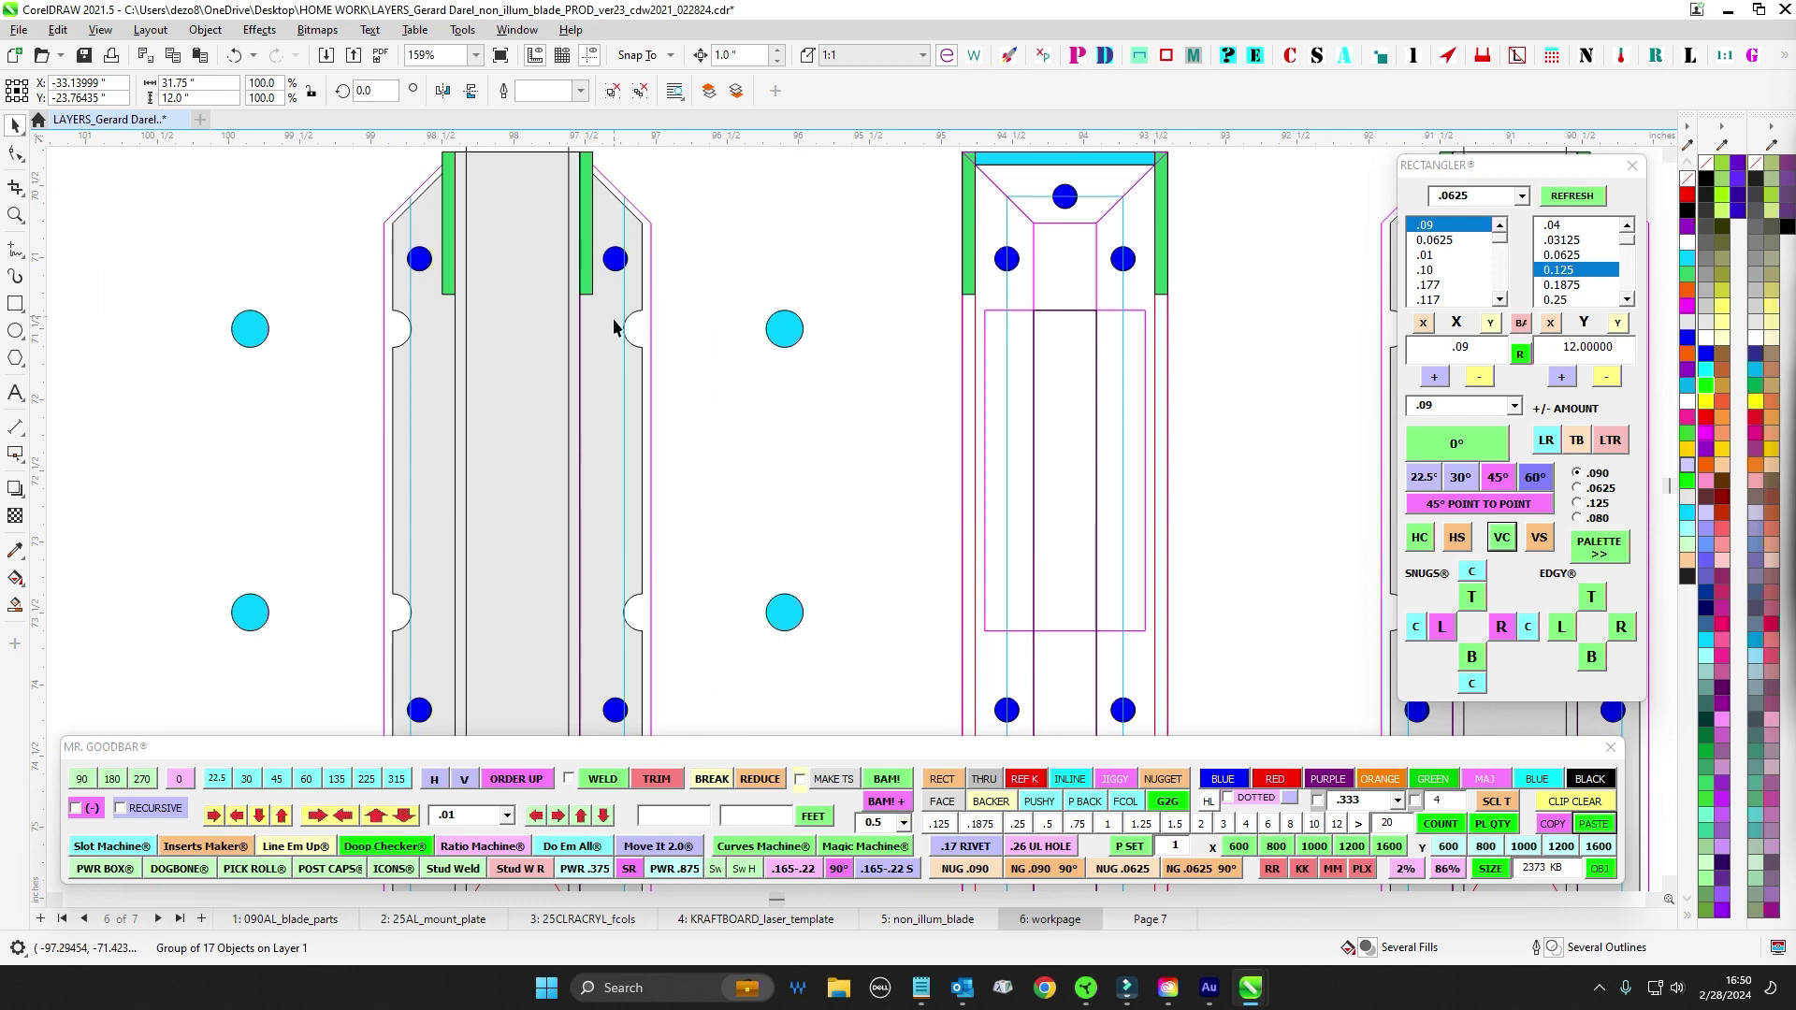
scroll(709, 535, "down", 4)
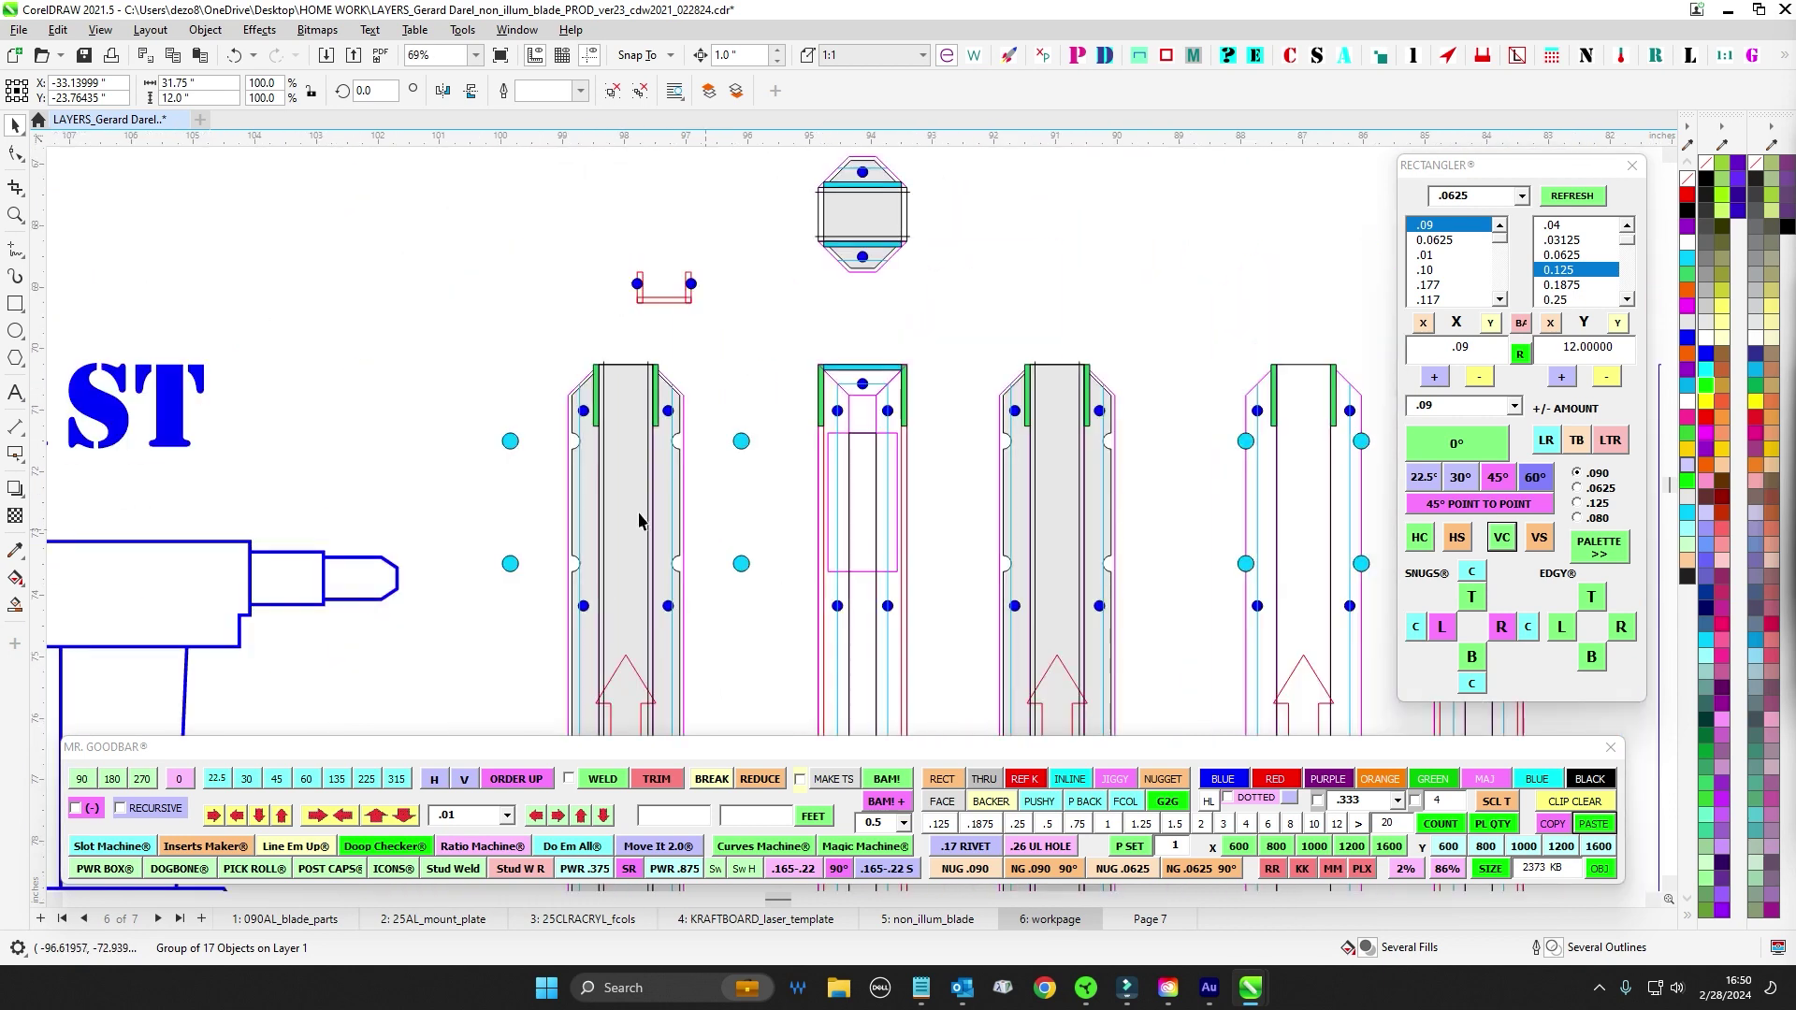
- Examine the cover assembly marked with orange saws and the green arrow leading to it from the 1ST rivet stage
scroll(1074, 396, "left", 6)
scroll(1253, 374, "left", 8)
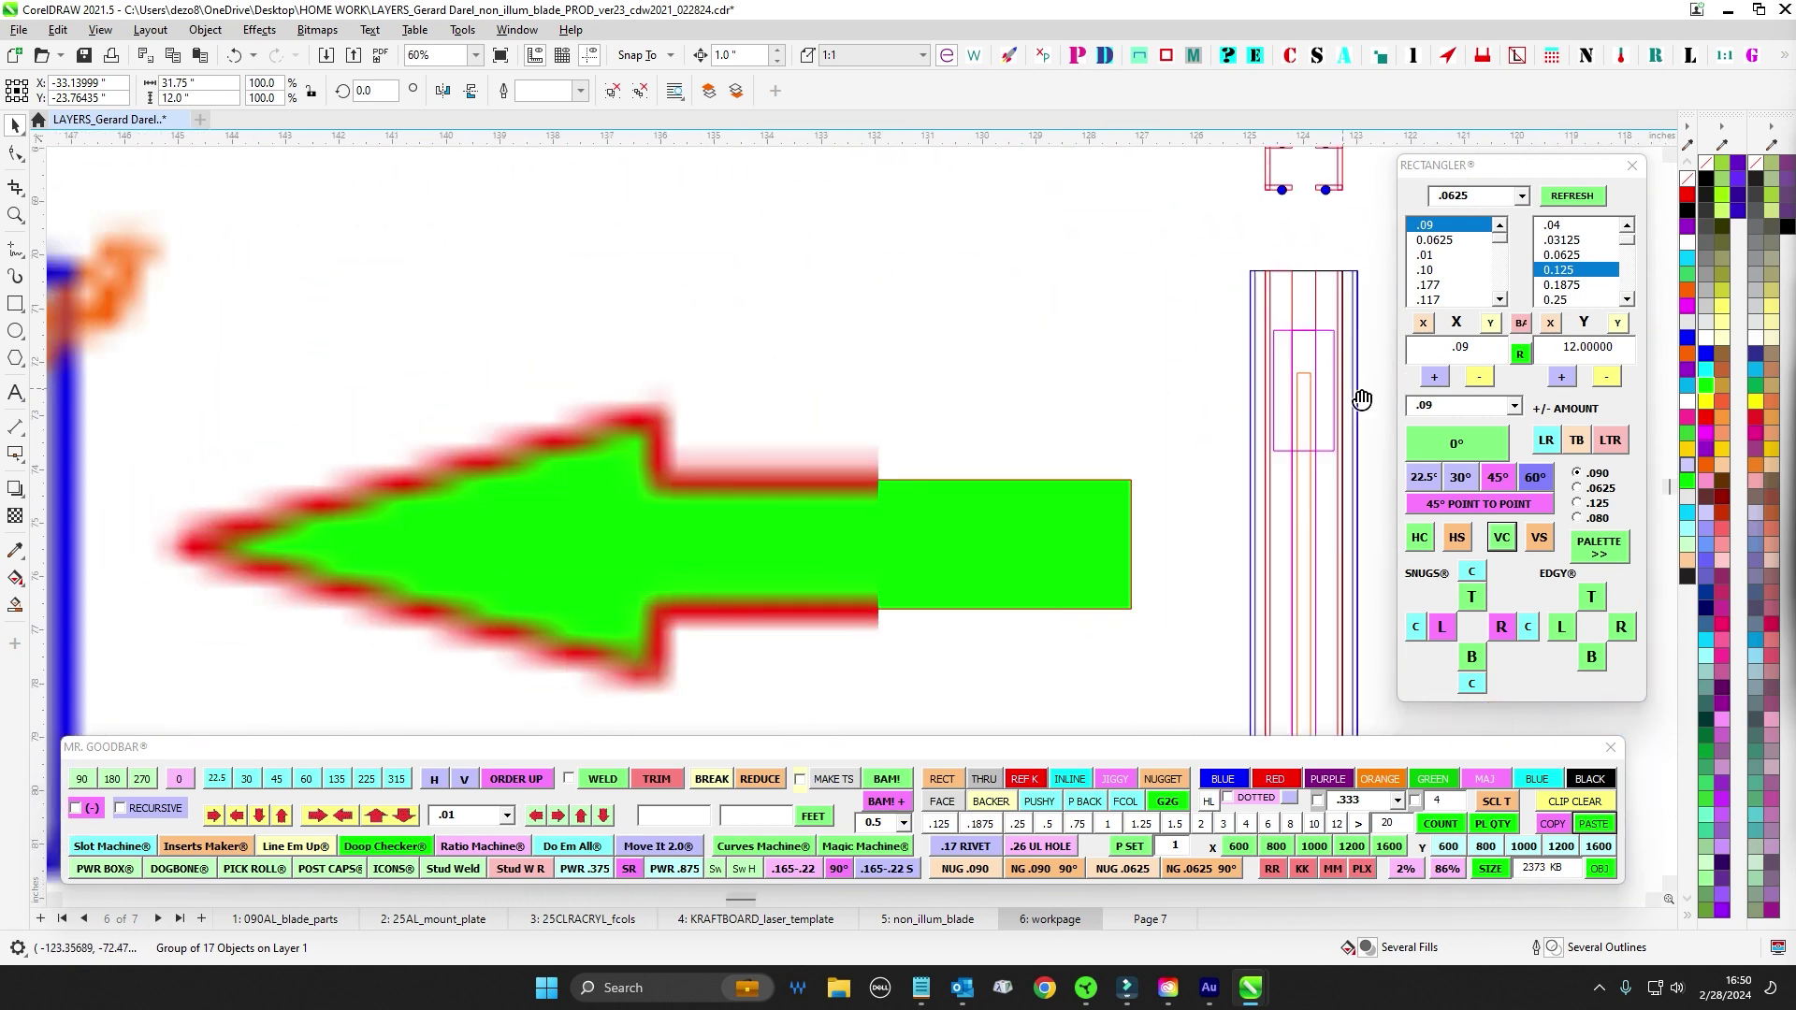
scroll(721, 323, "up", 2)
scroll(721, 322, "up", 4)
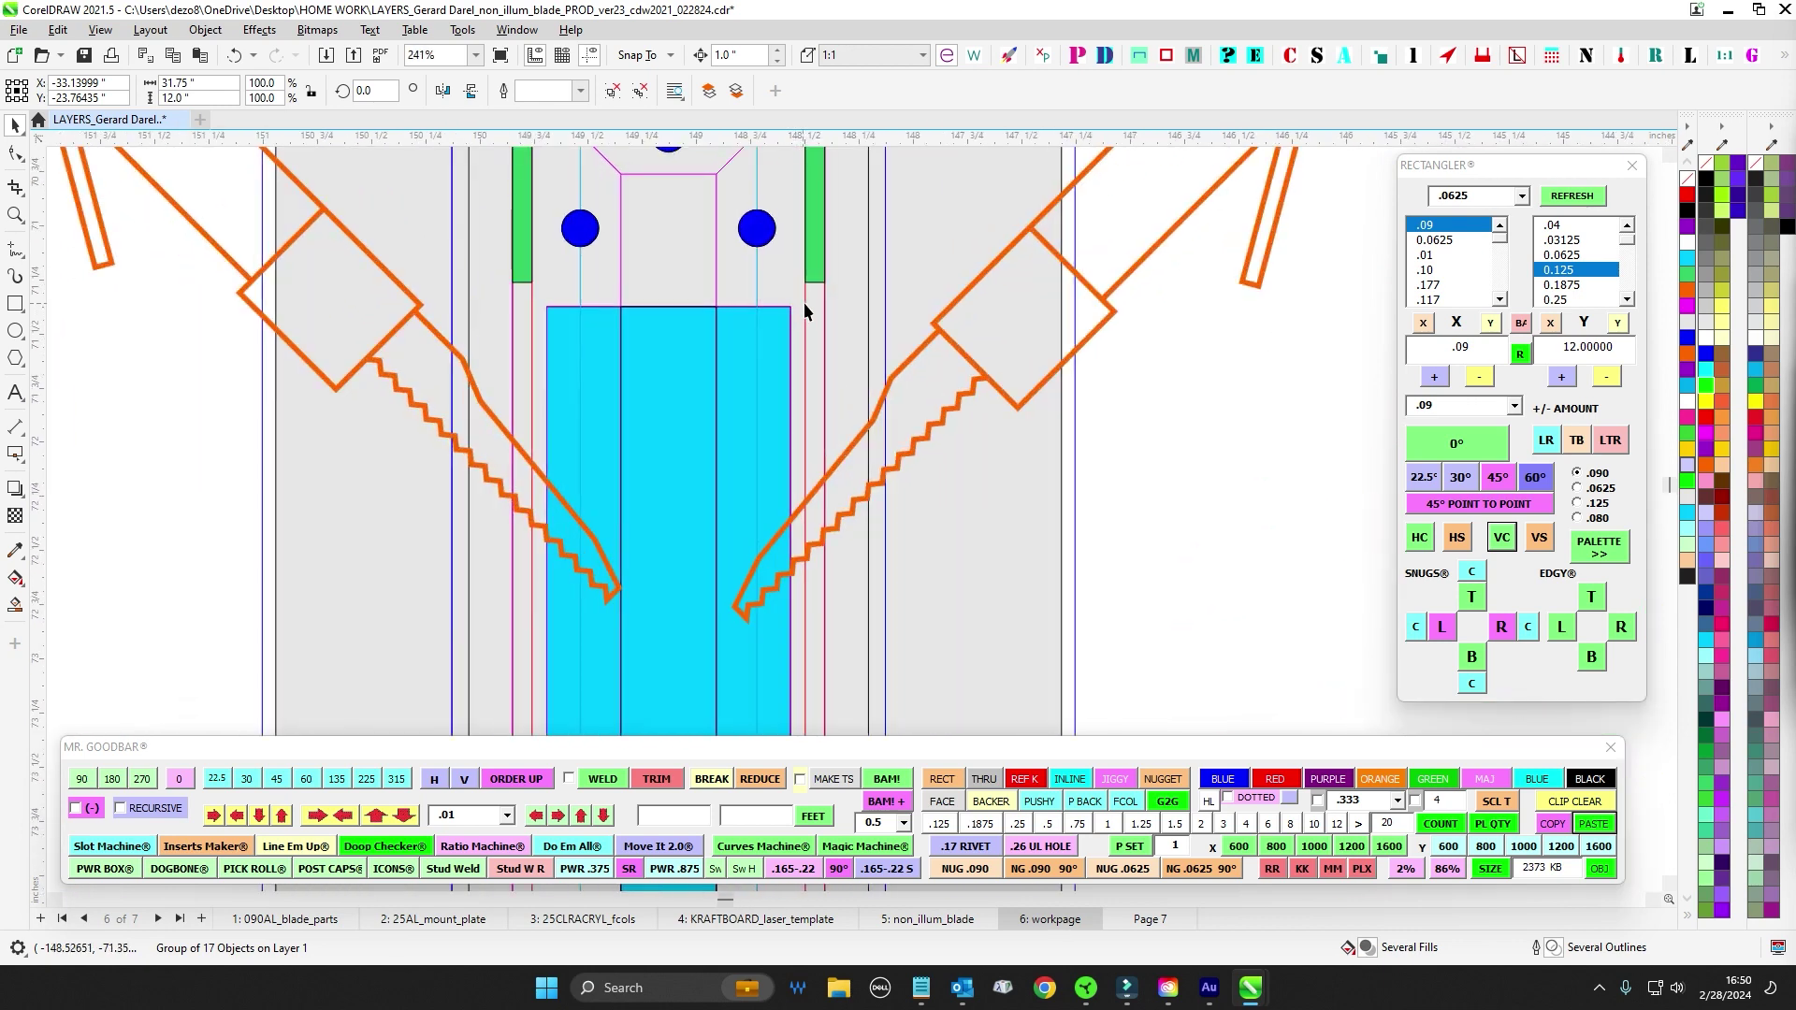
scroll(803, 307, "down", 7)
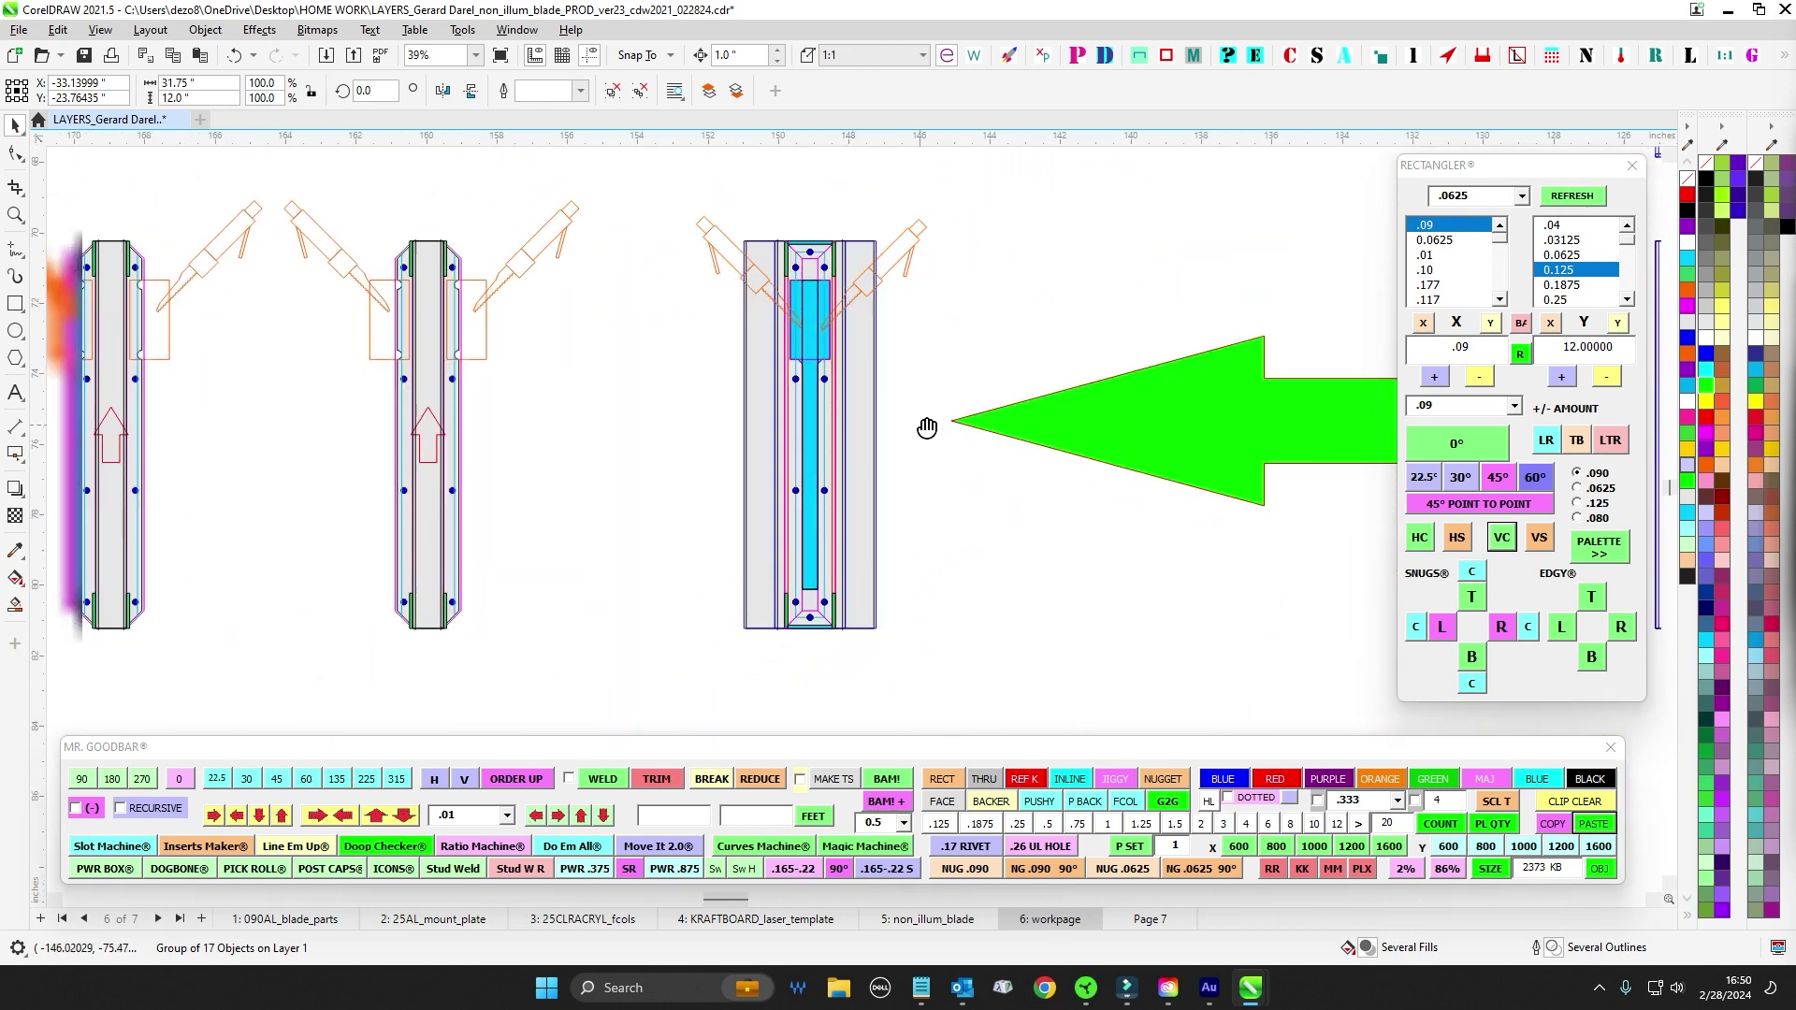
scroll(927, 427, "down", 3)
left_click_drag(941, 593, 916, 642)
left_click_drag(999, 408, 777, 376)
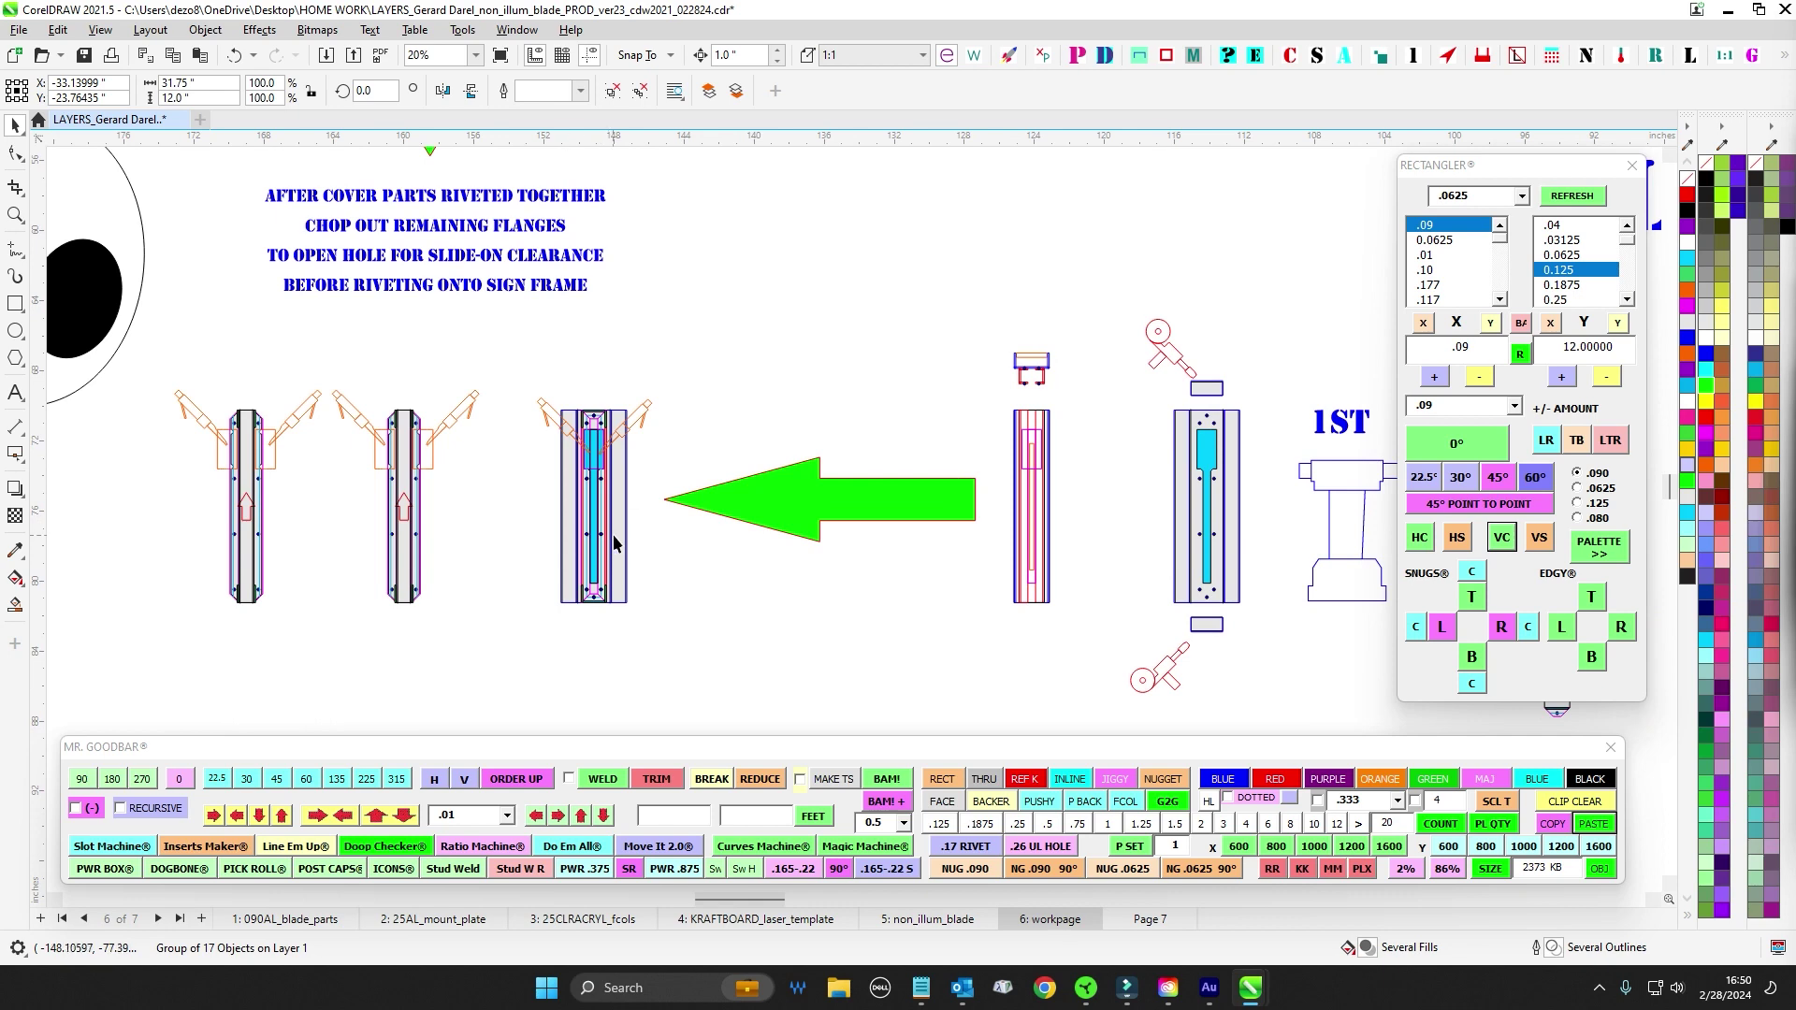
- Inspect the half-round flange notches and orange saw cut zones on the cover part beside the blue-slotted assembly
scroll(580, 440, "up", 5)
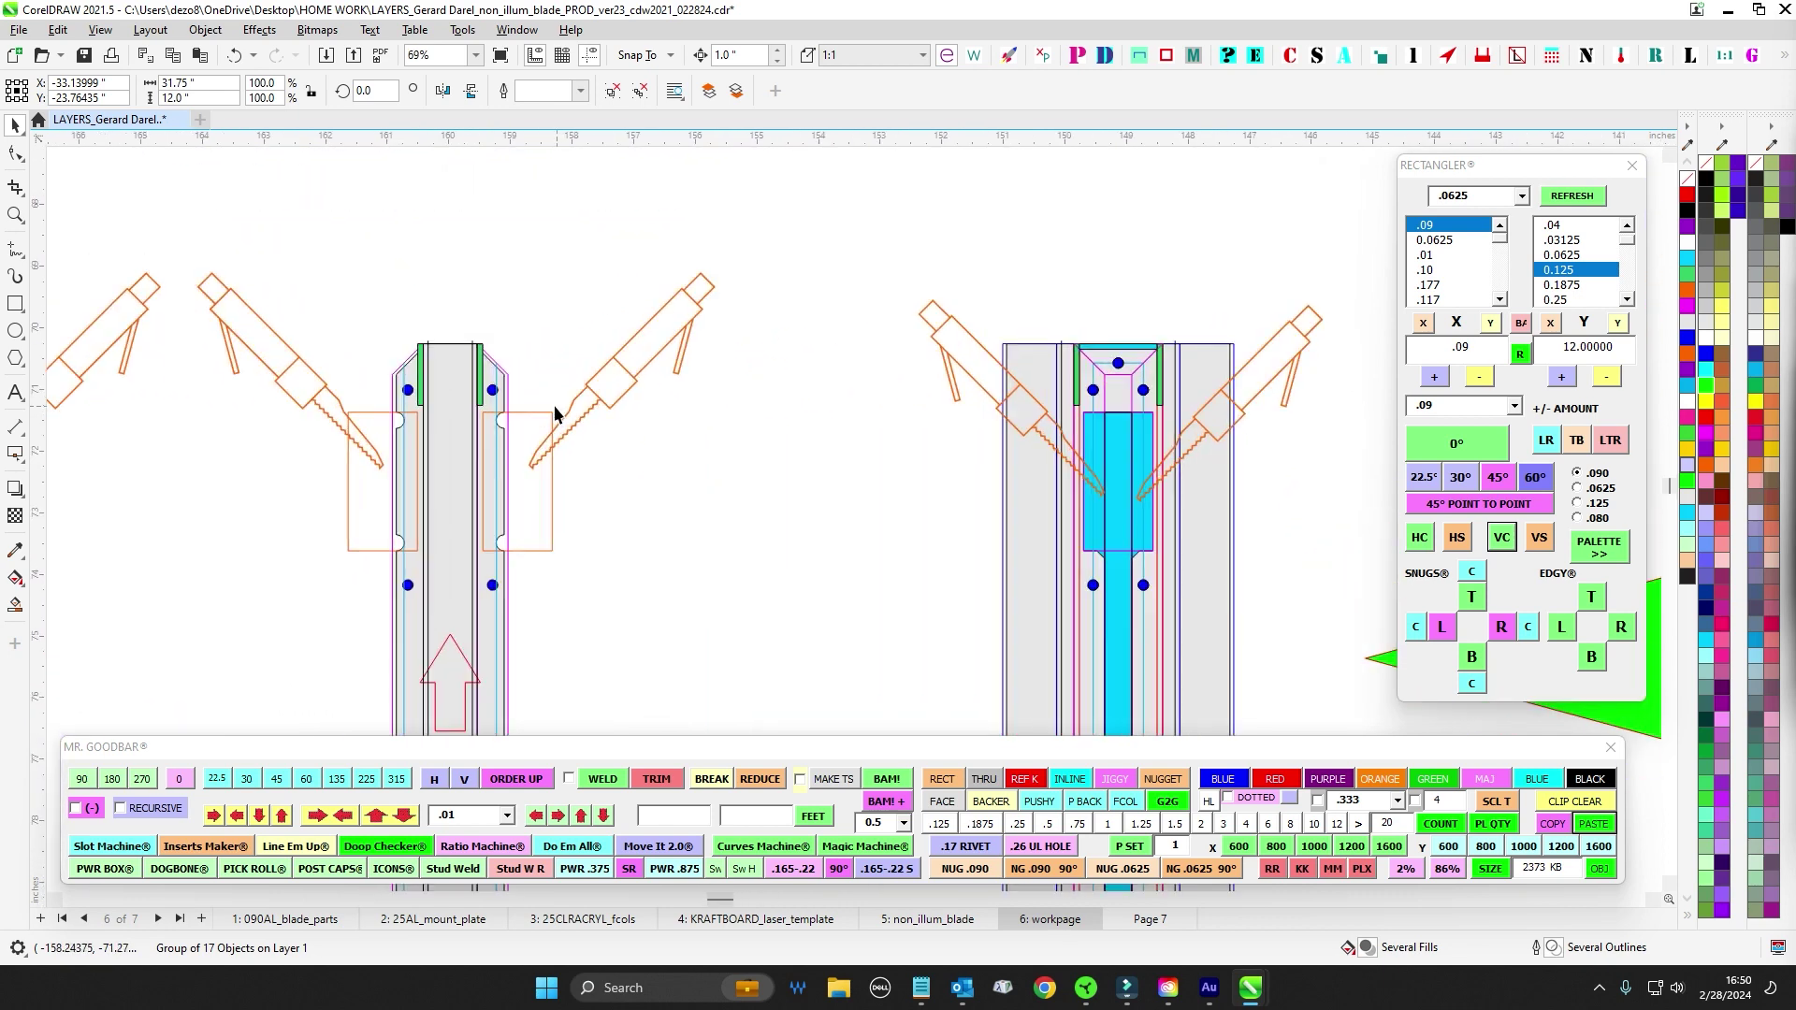
scroll(555, 413, "down", 3)
scroll(812, 377, "up", 2)
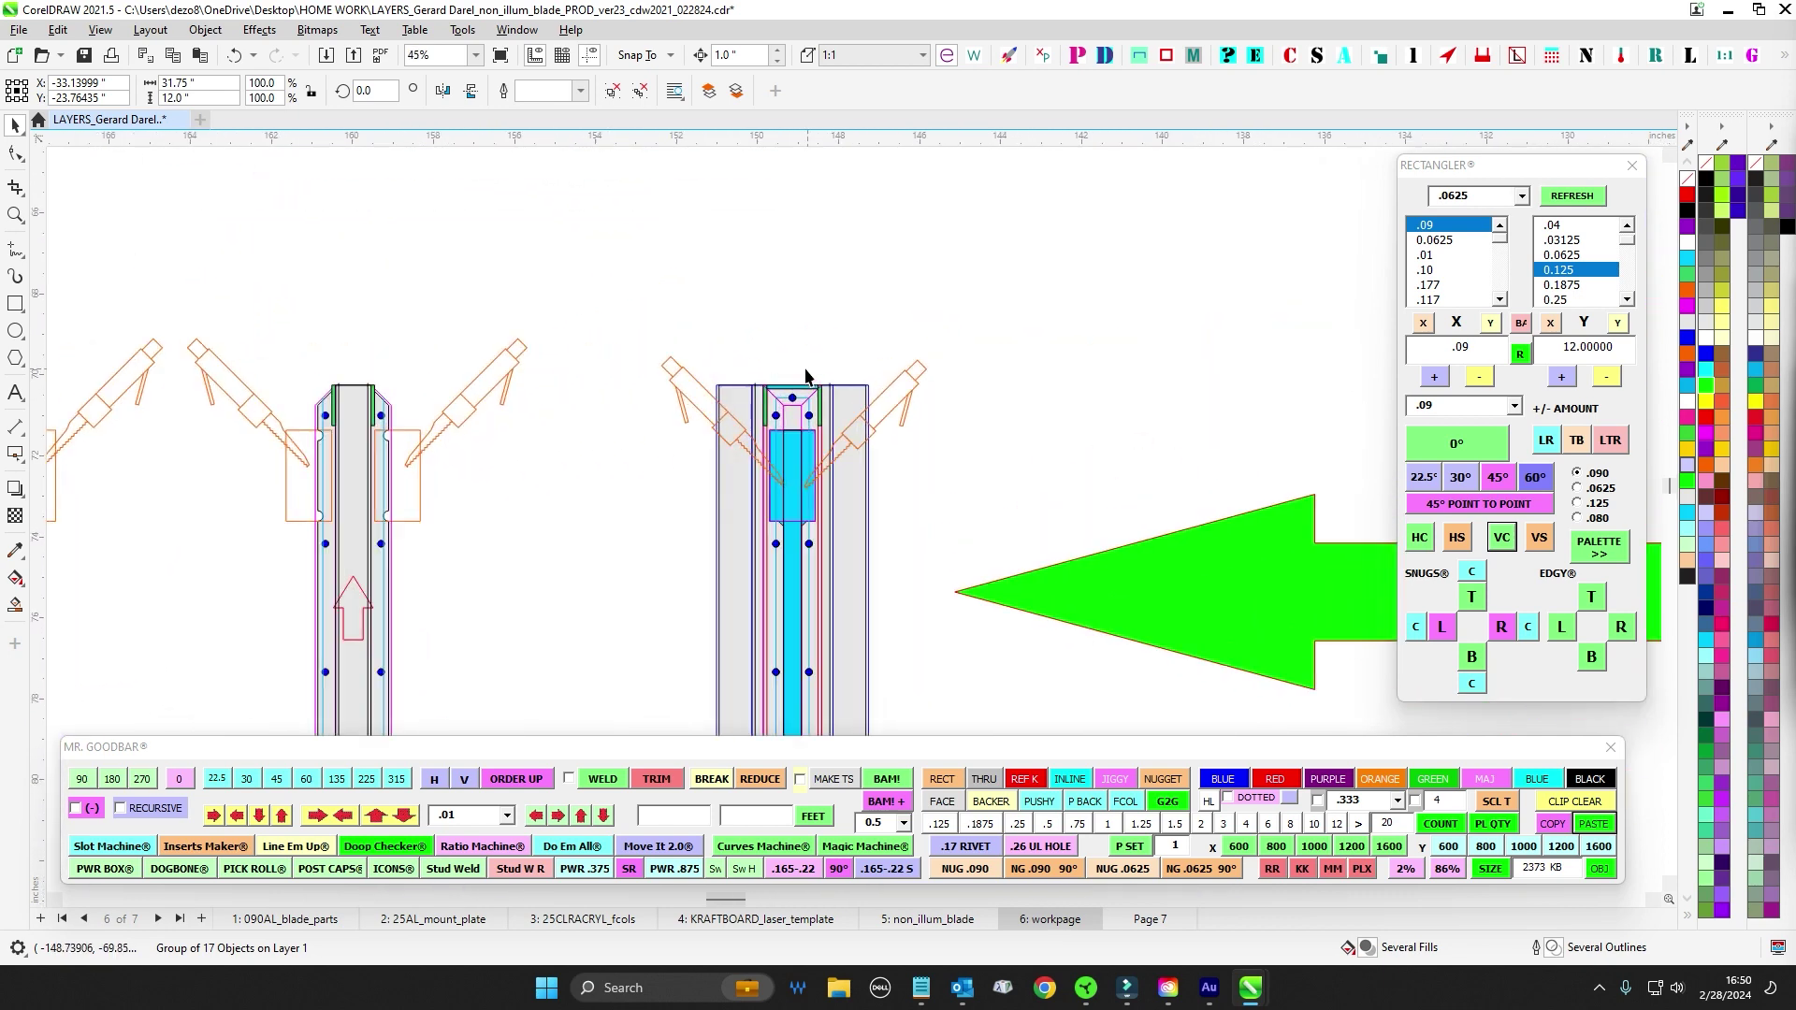
scroll(800, 468, "down", 2)
scroll(593, 402, "up", 5)
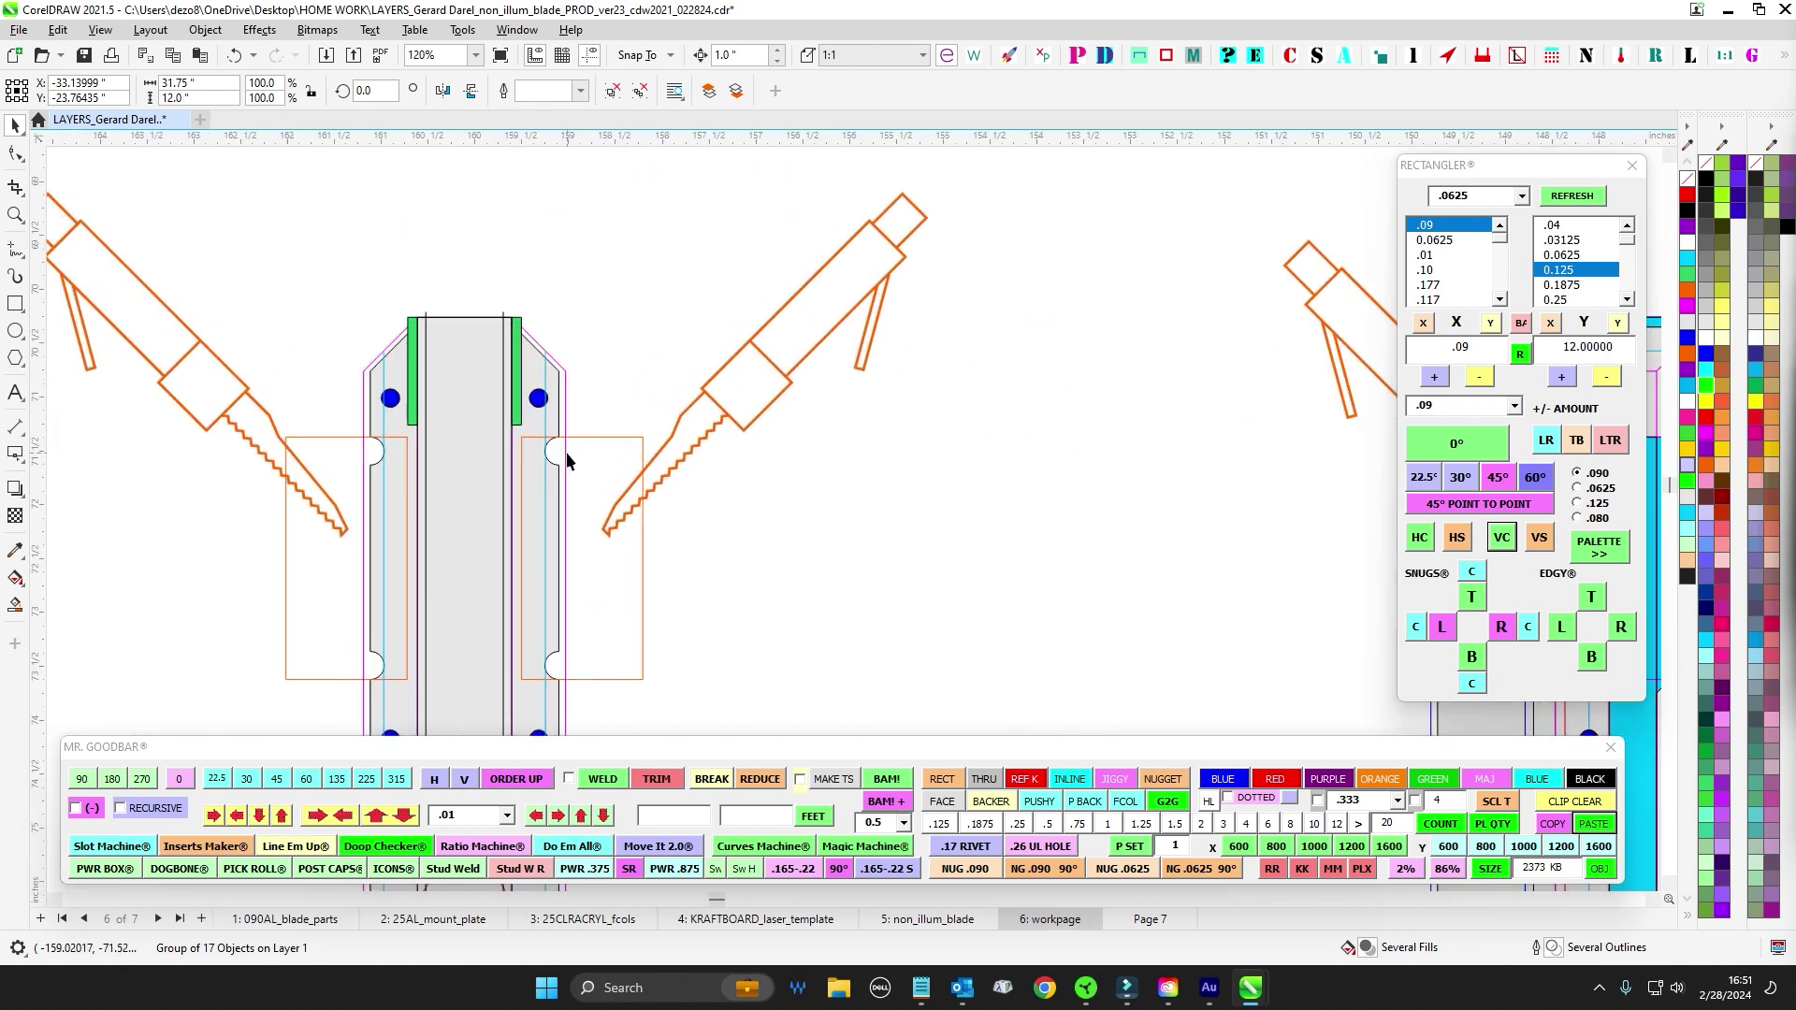
scroll(569, 453, "down", 2)
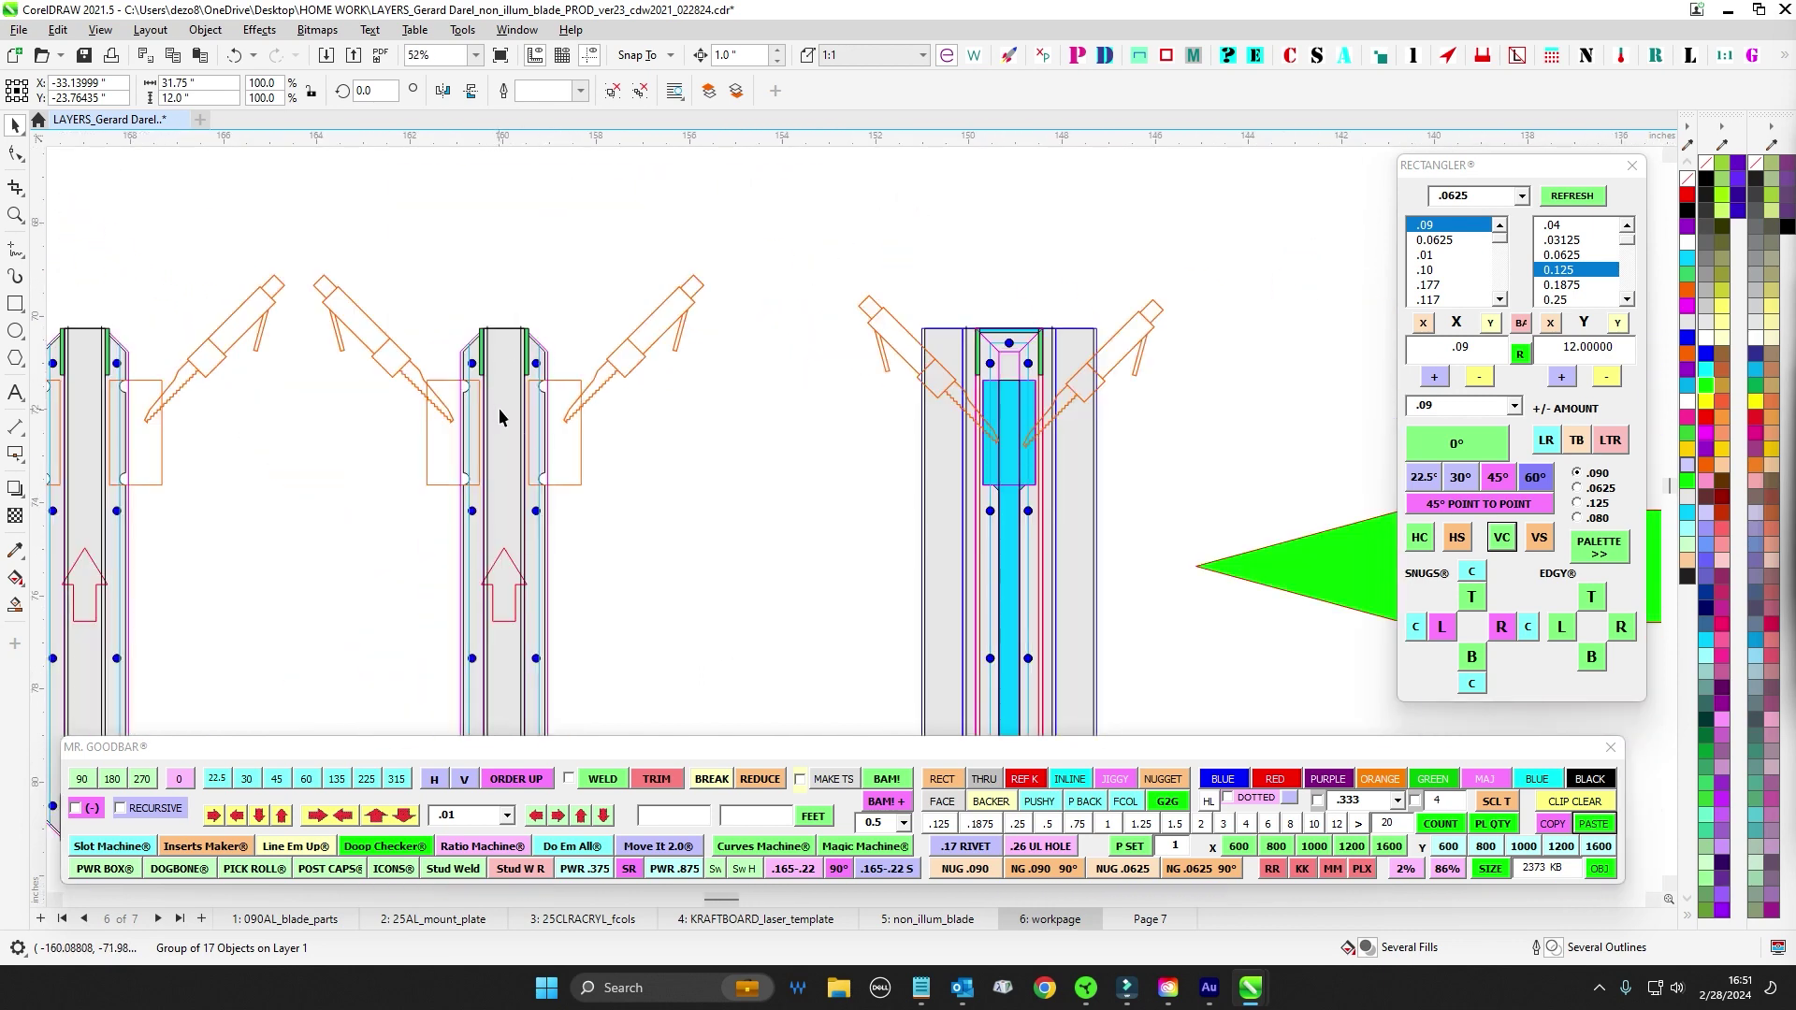
scroll(504, 420, "up", 4)
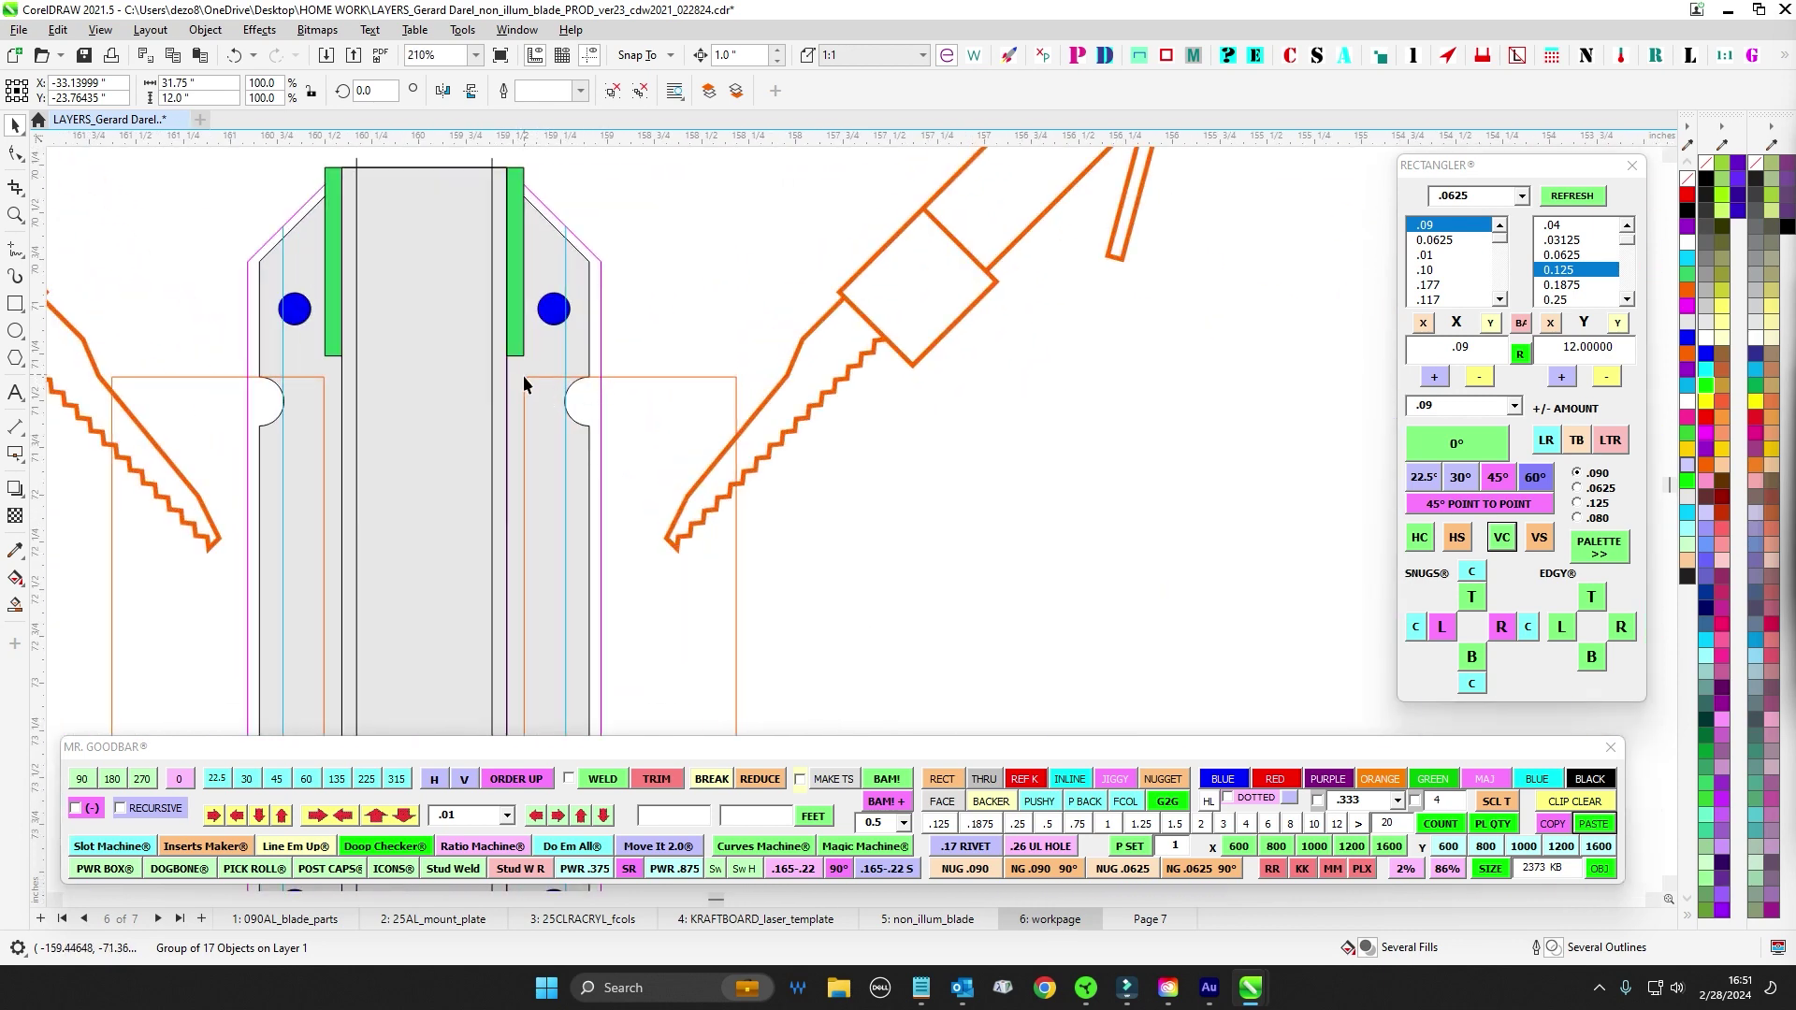
scroll(524, 374, "down", 2)
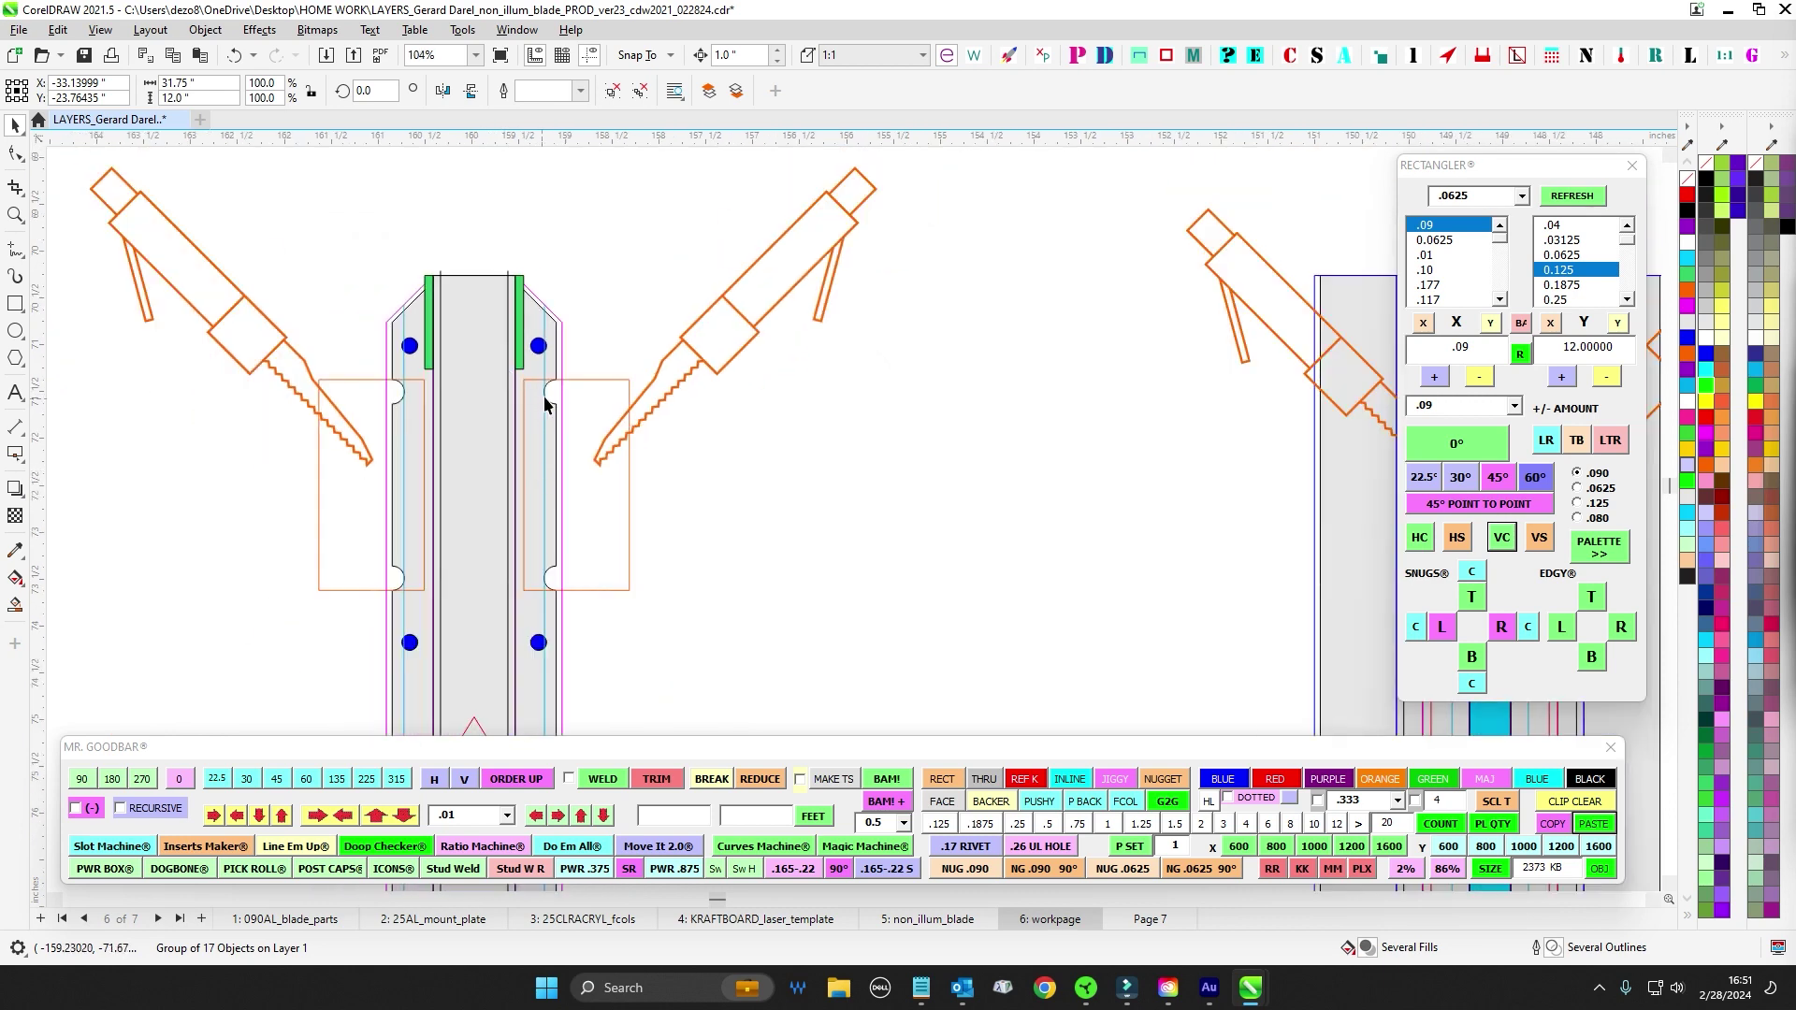
scroll(580, 379, "up", 3)
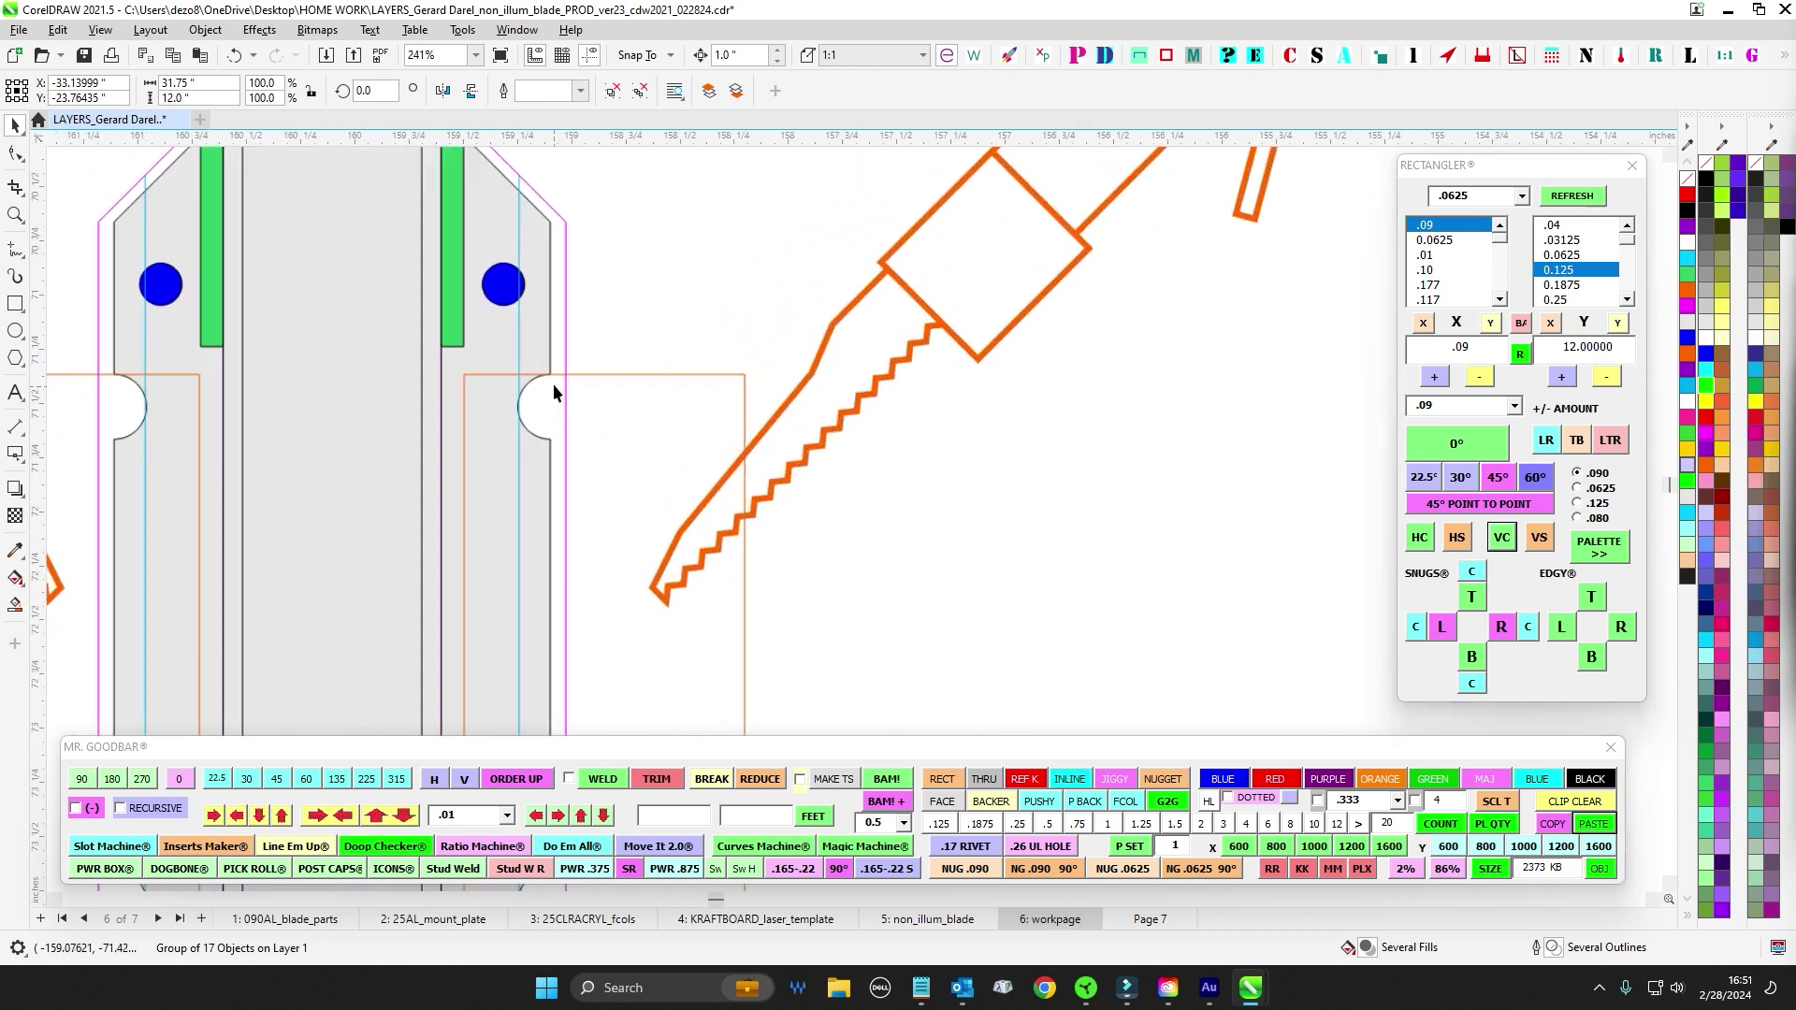
scroll(467, 376, "down", 10)
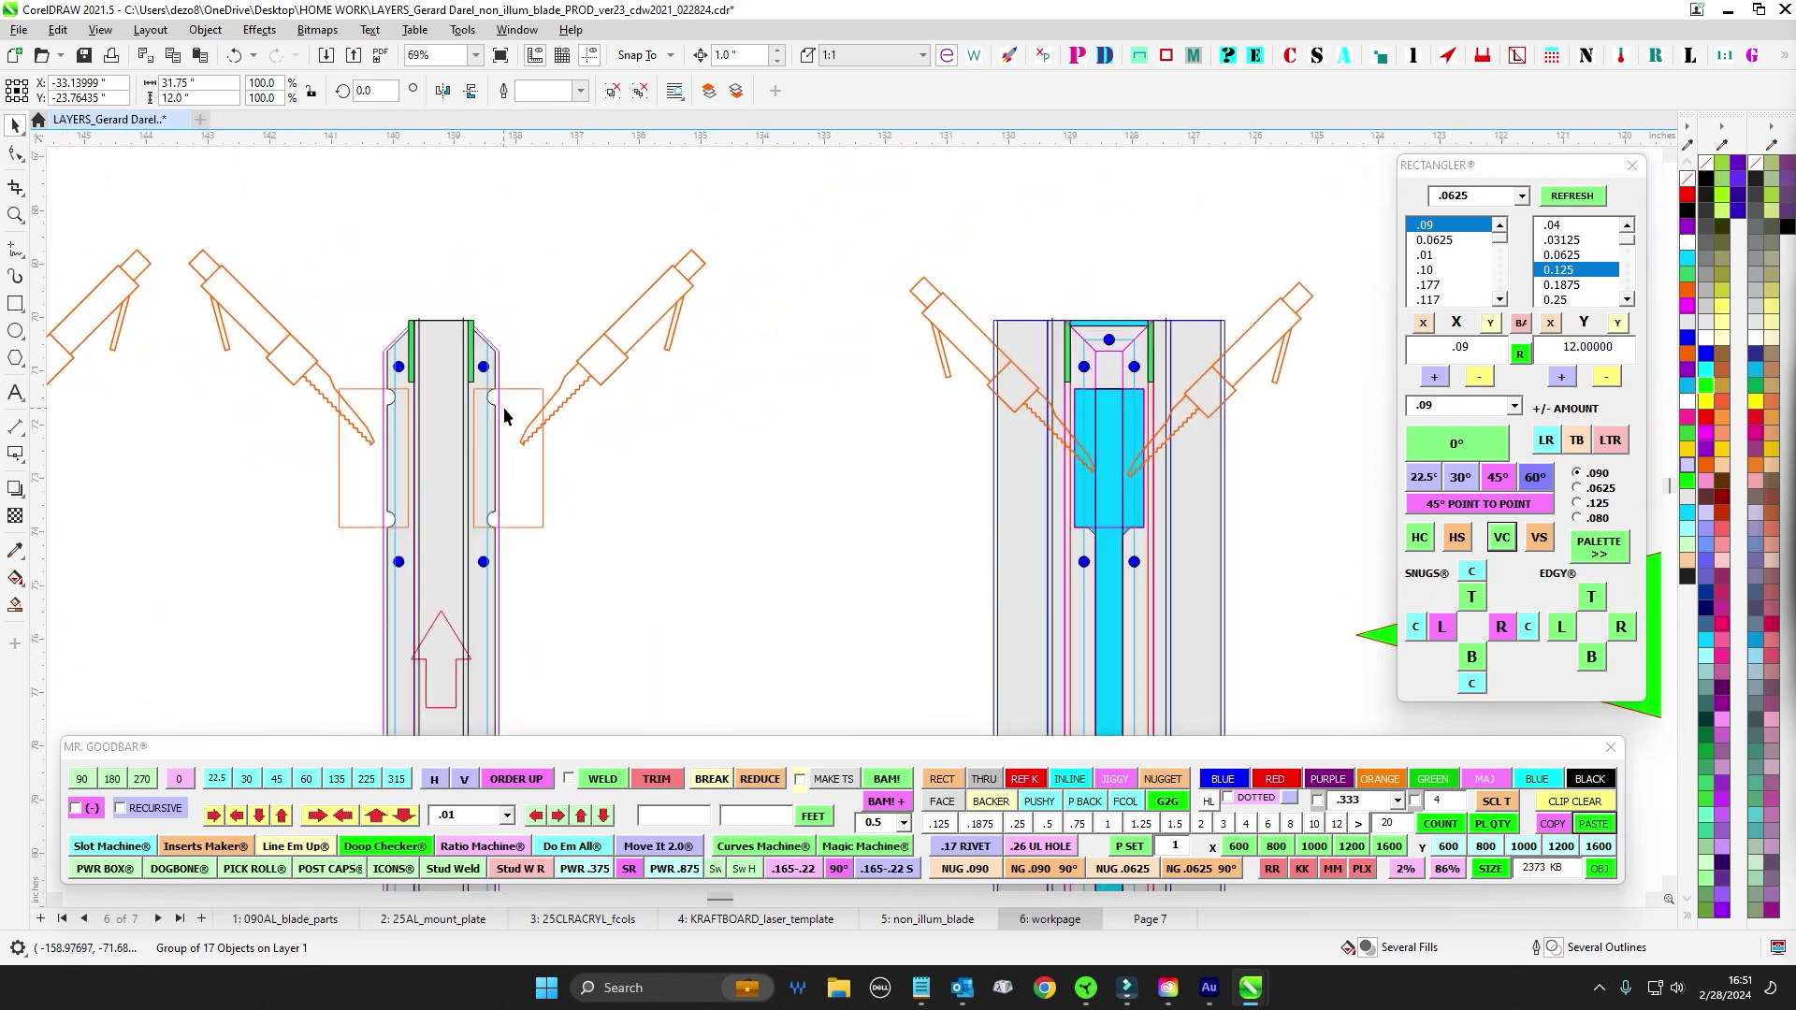
- Compare the flange notches of the single cover part with the cyan slide-on opening of the riveted cover assembly
left_click_drag(1038, 491, 681, 458)
scroll(735, 318, "up", 9)
scroll(690, 289, "up", 1)
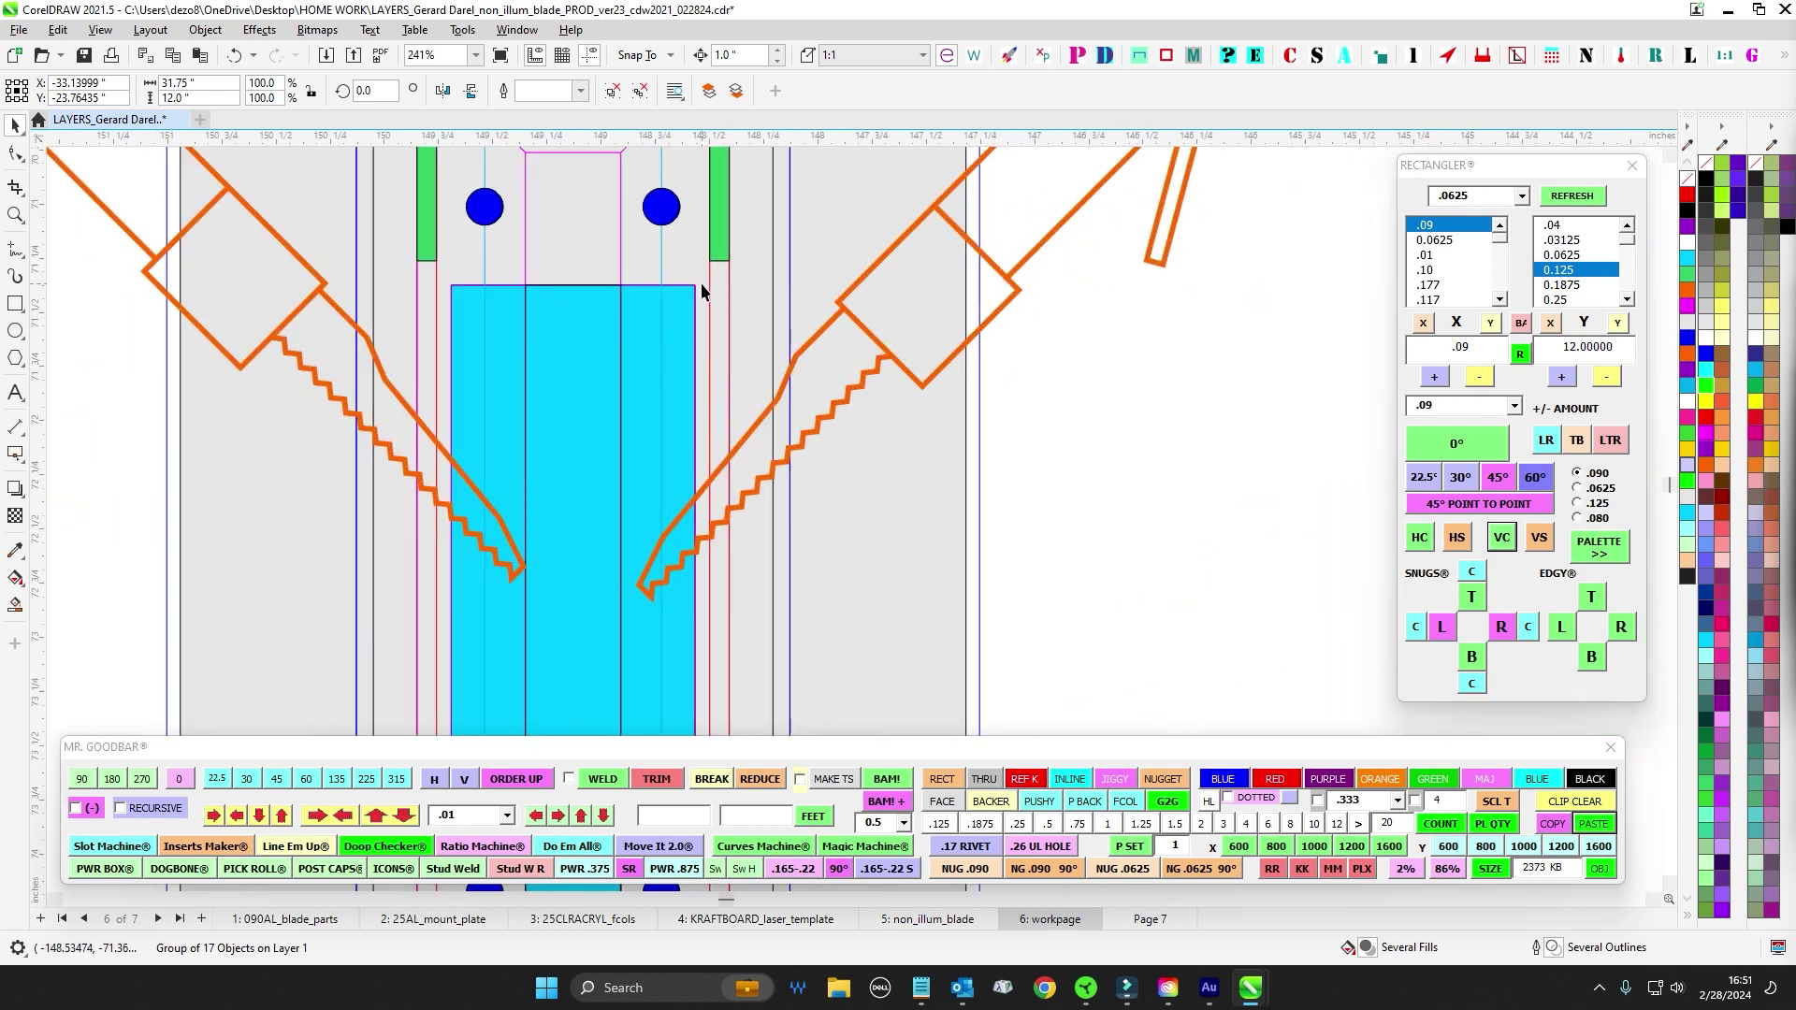
scroll(697, 292, "down", 11)
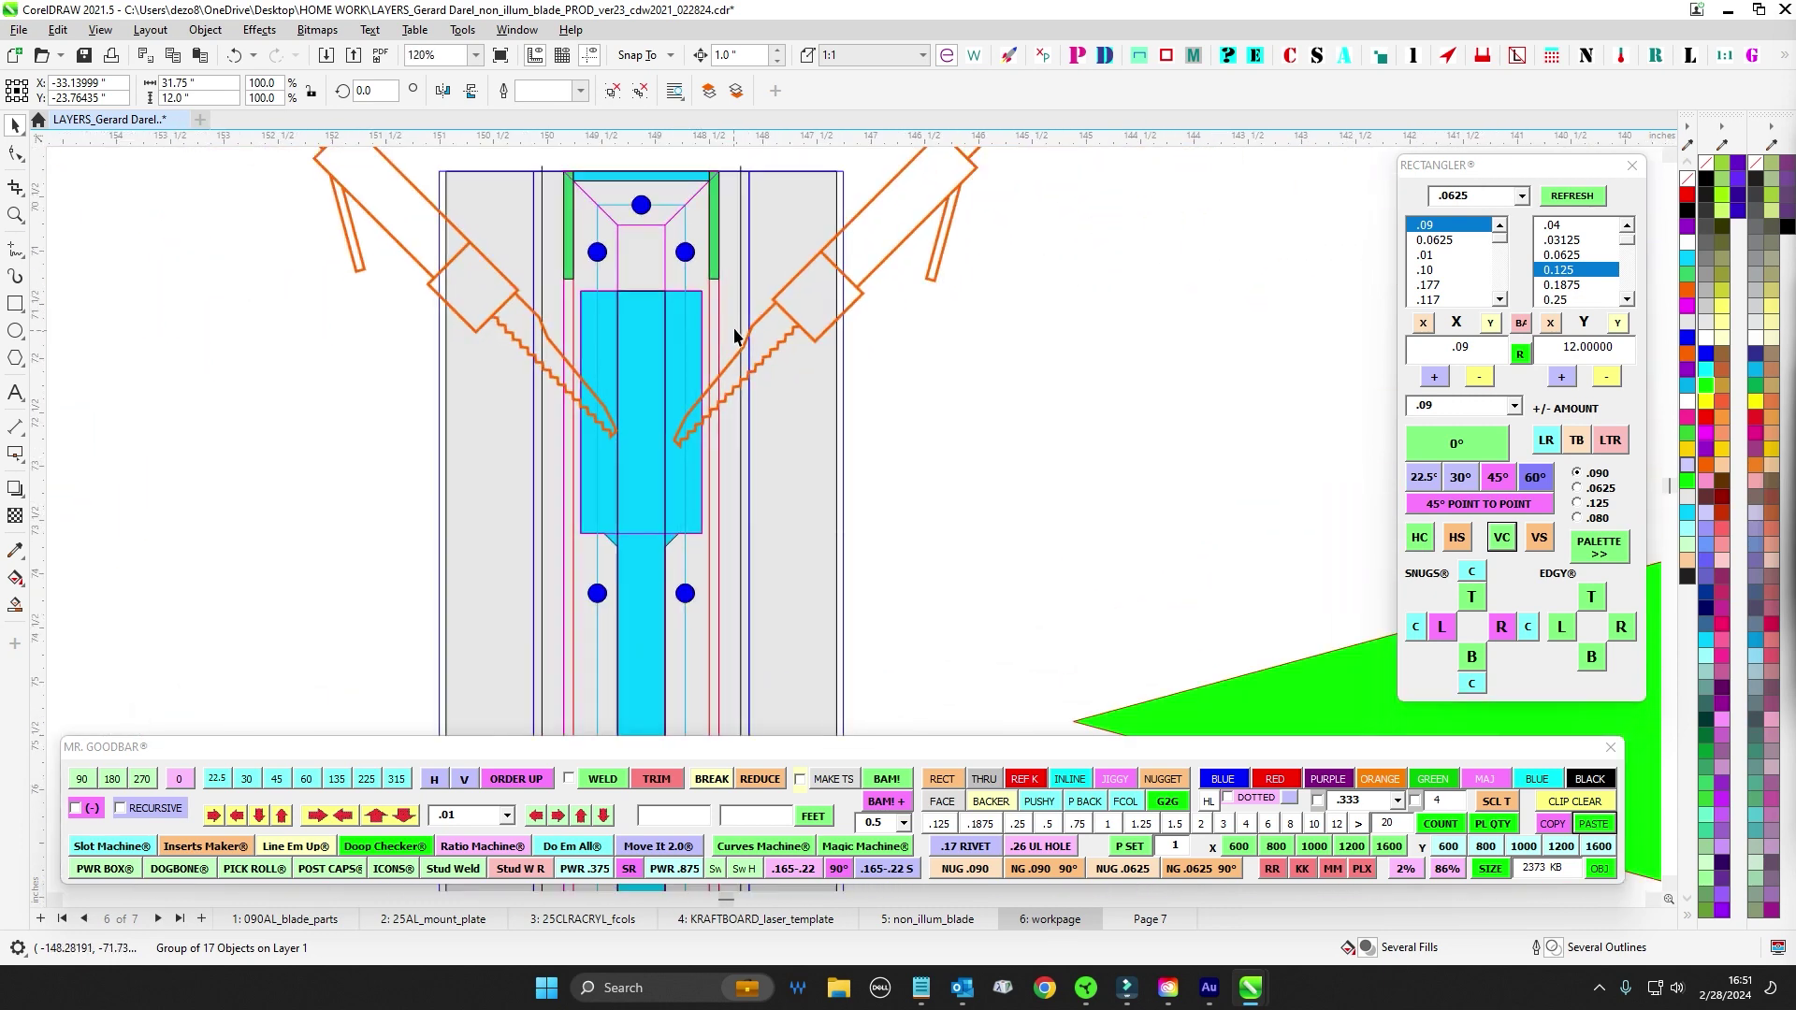
left_click_drag(222, 352, 449, 346)
scroll(452, 344, "up", 4)
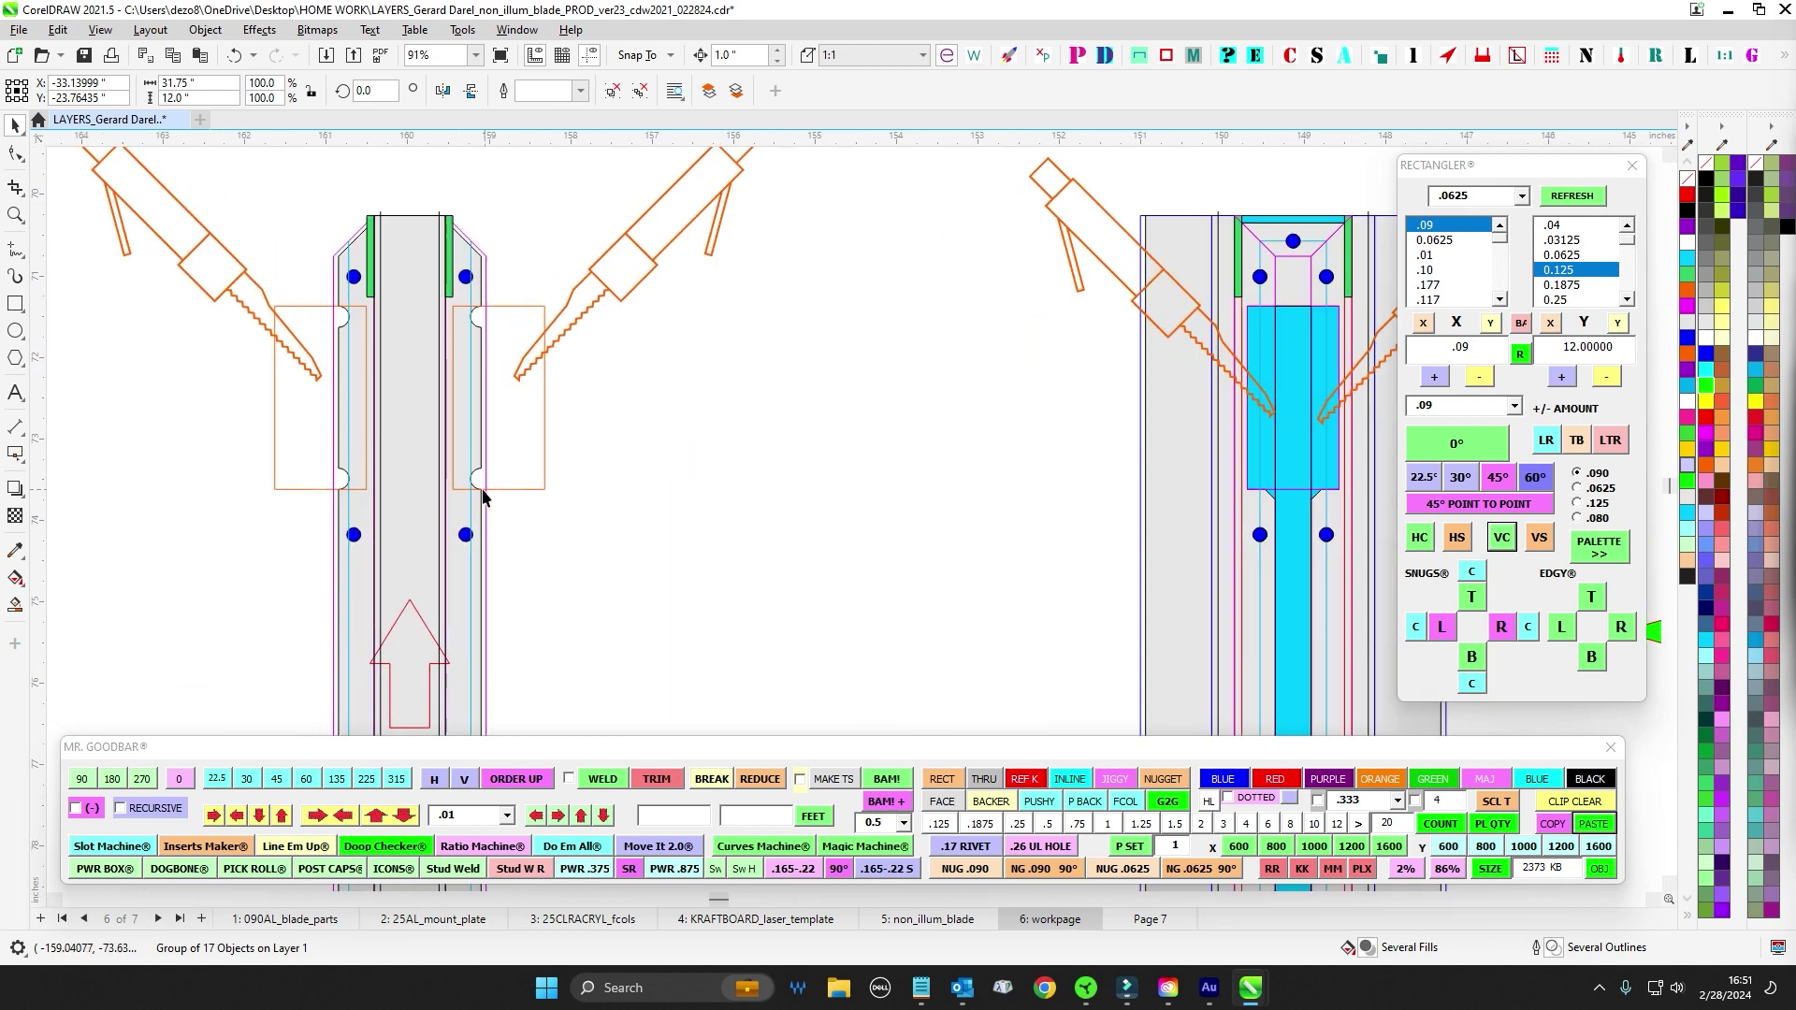
scroll(561, 373, "down", 5)
left_click_drag(657, 454, 372, 444)
scroll(868, 352, "up", 2)
scroll(878, 351, "down", 1)
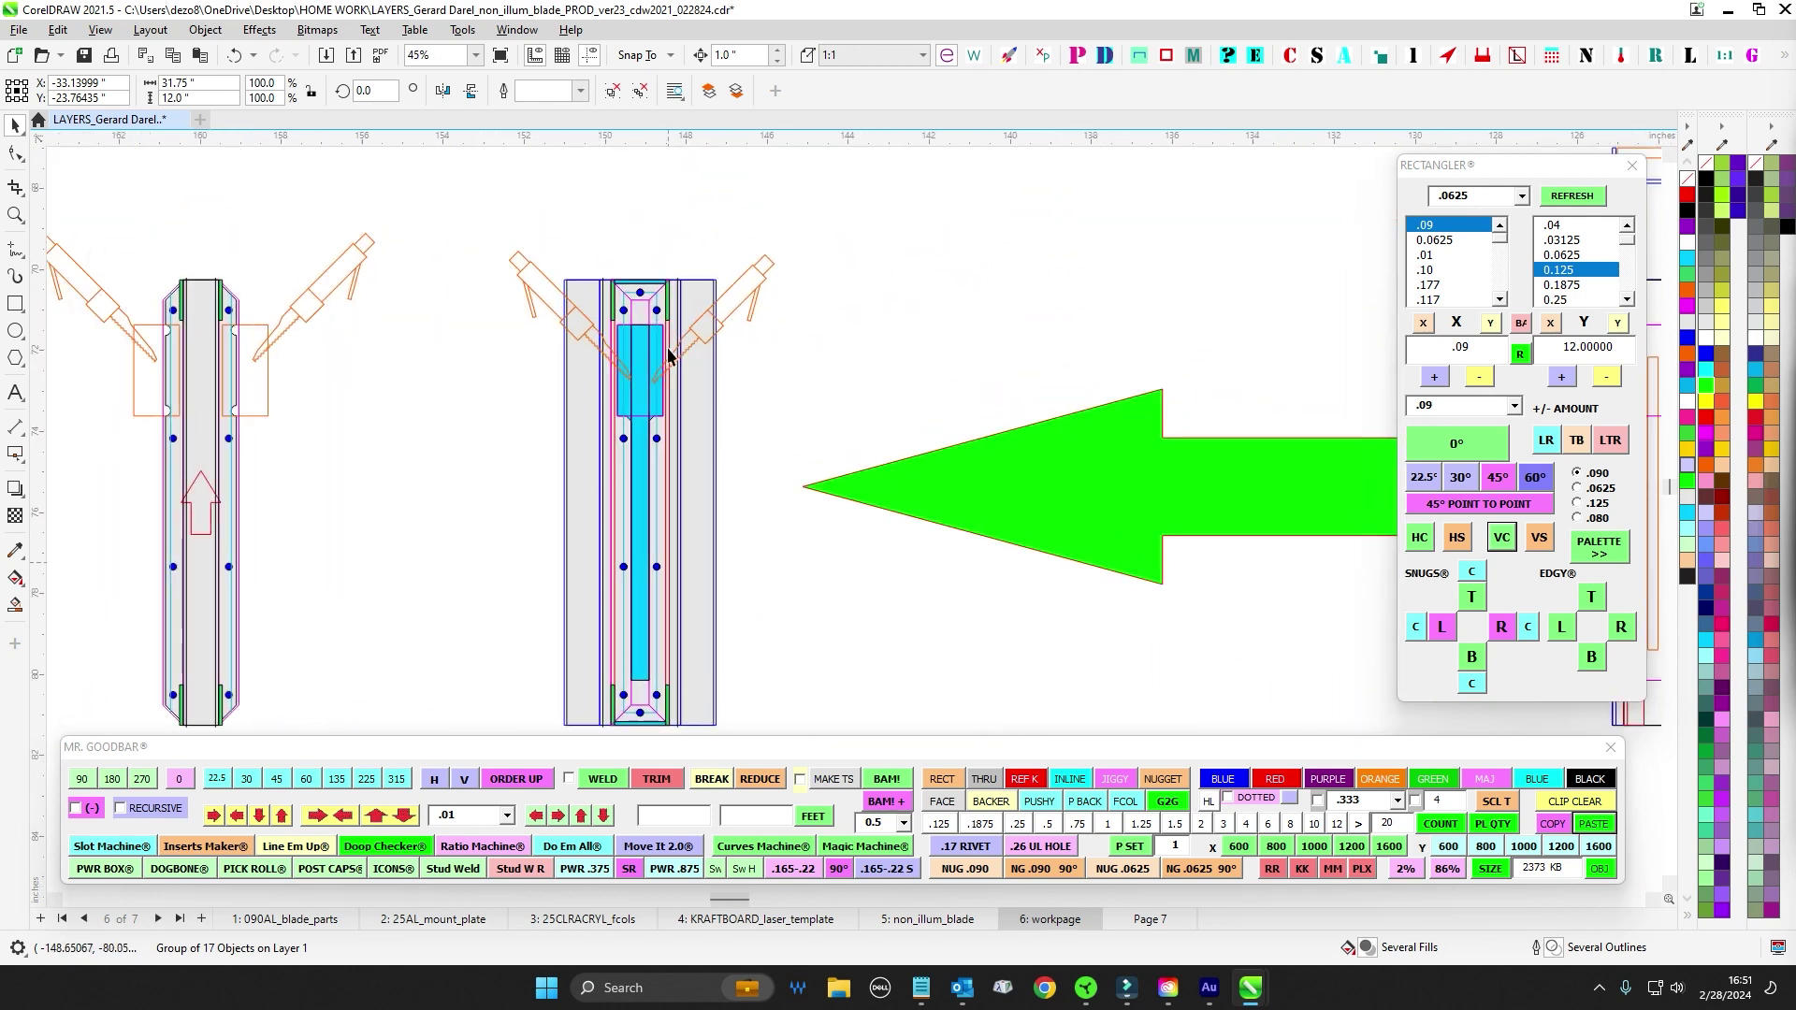
- Study the edges and lower corners of the cyan slide-on opening where the orange saws chop out the remaining flanges
scroll(577, 327, "up", 6)
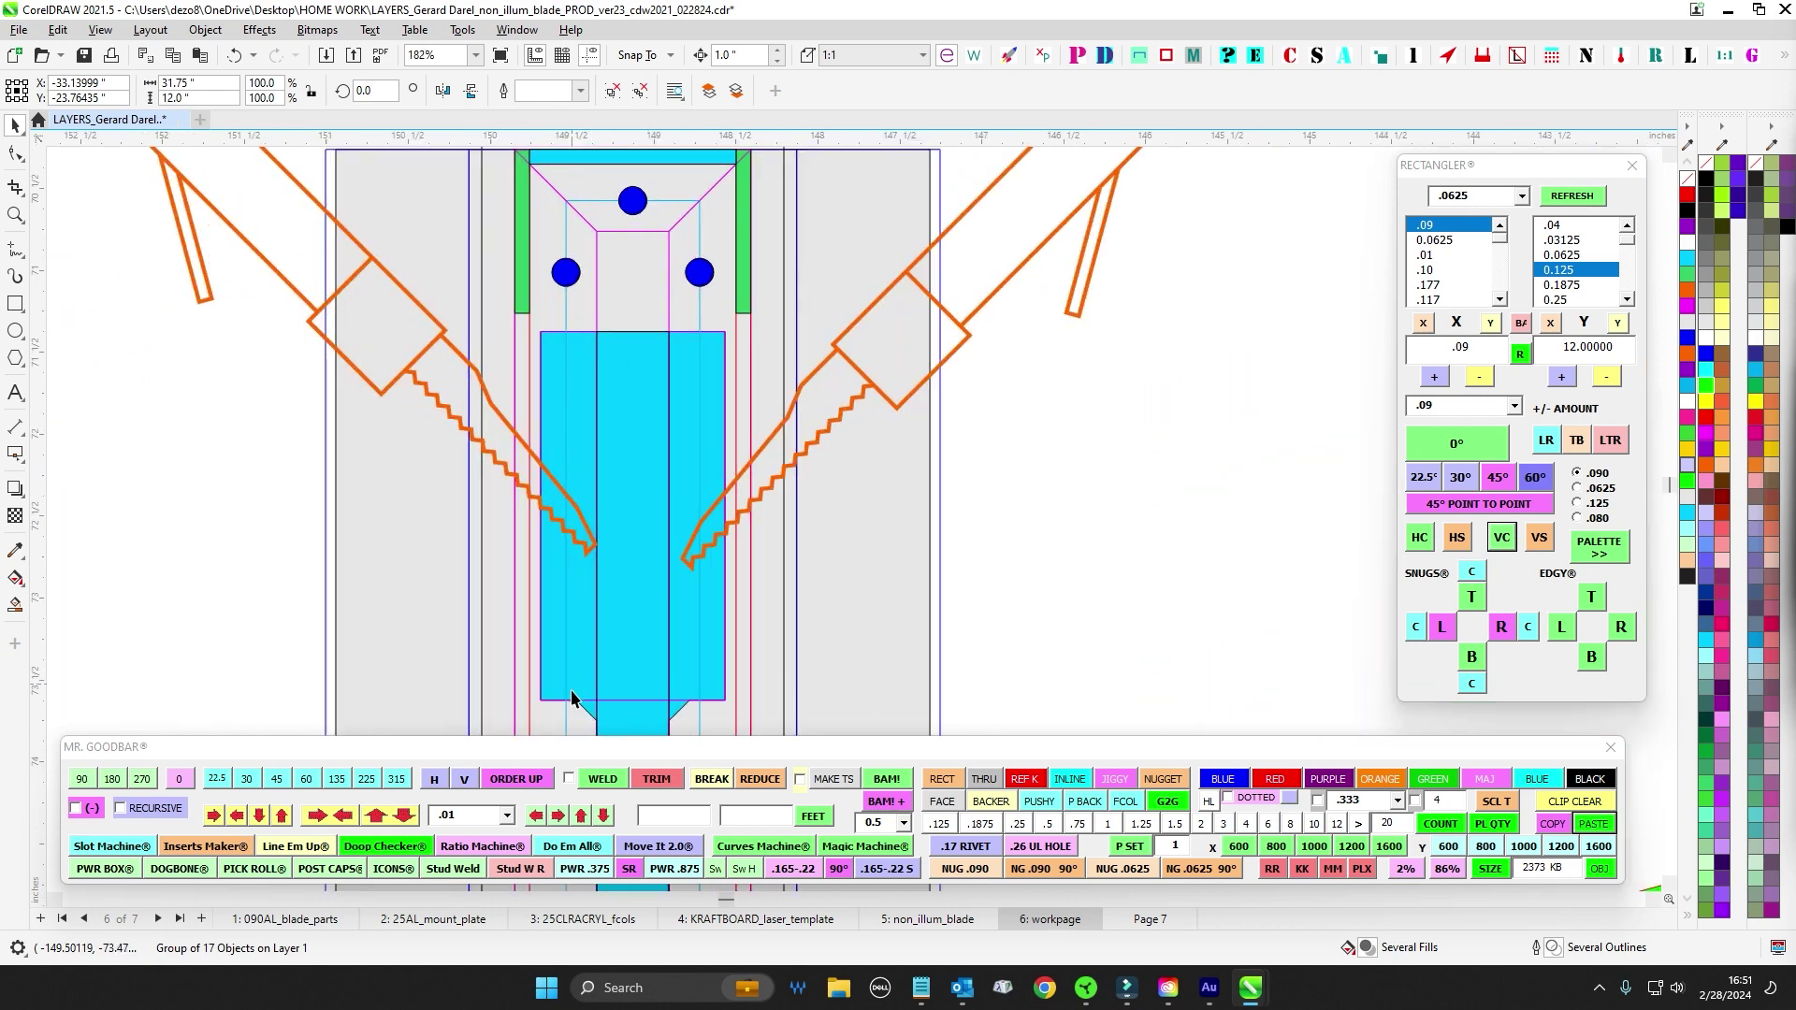
scroll(608, 354, "down", 7)
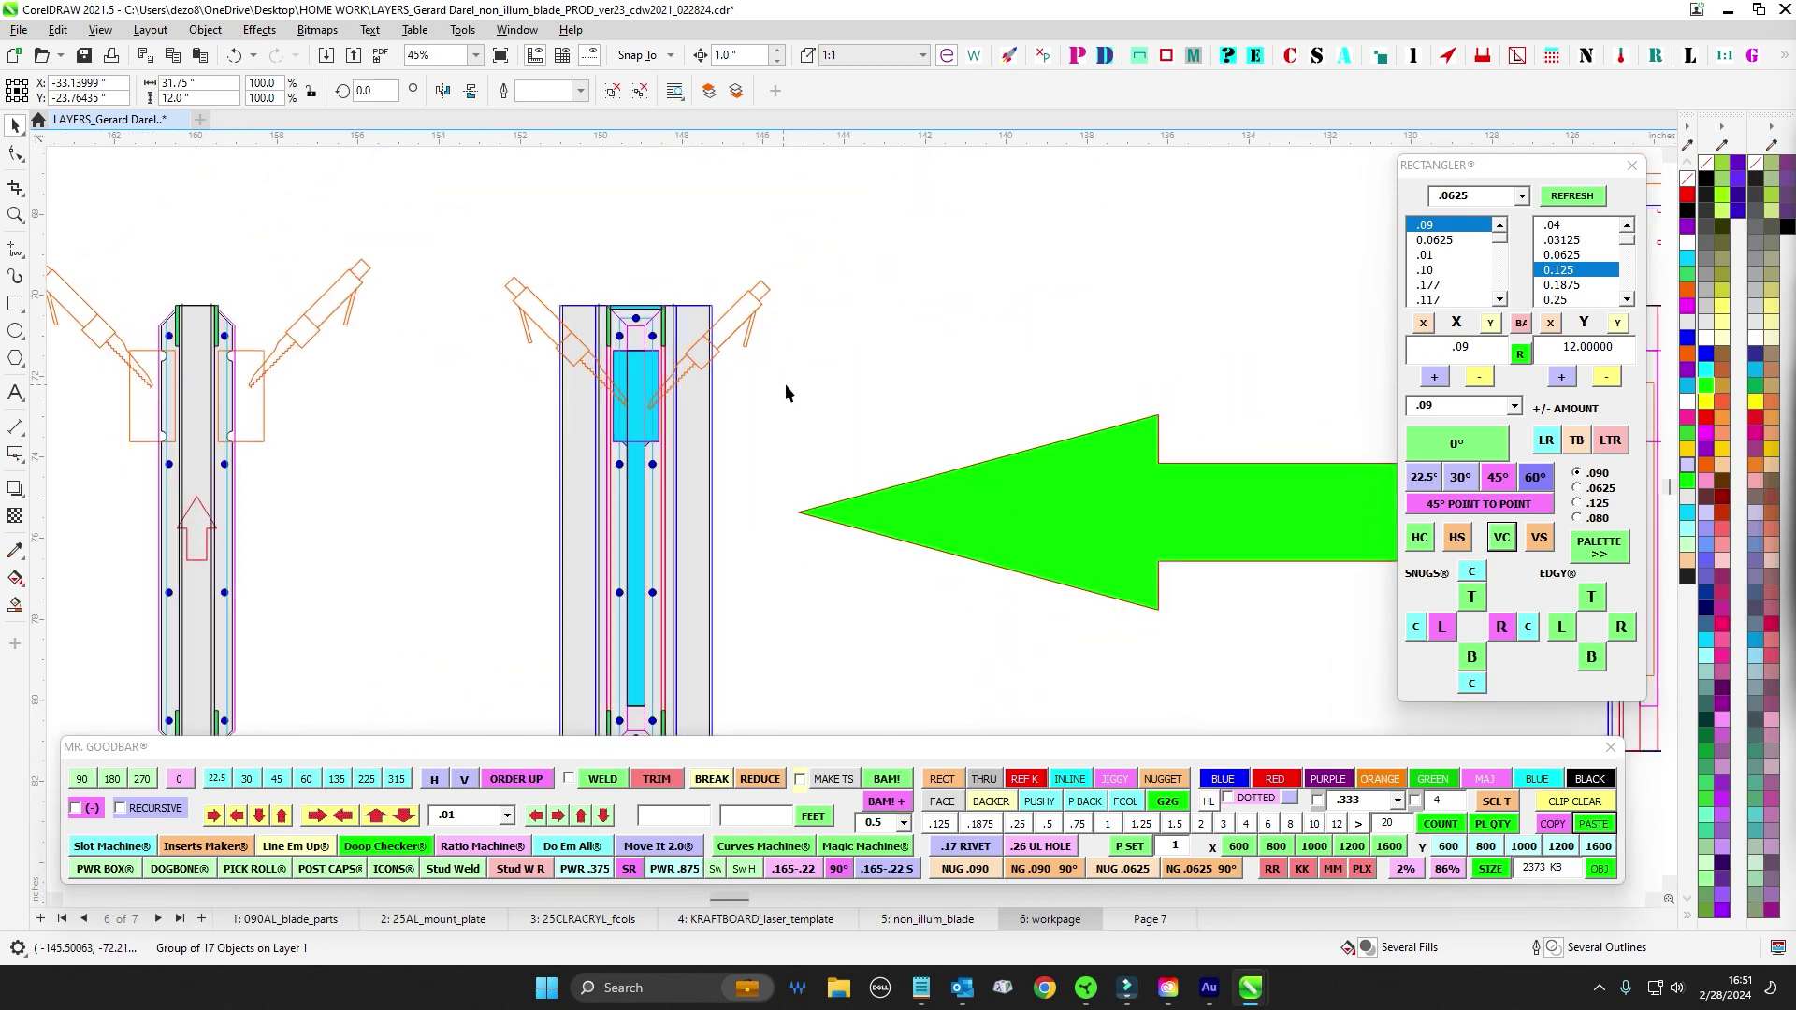
scroll(609, 474, "up", 2)
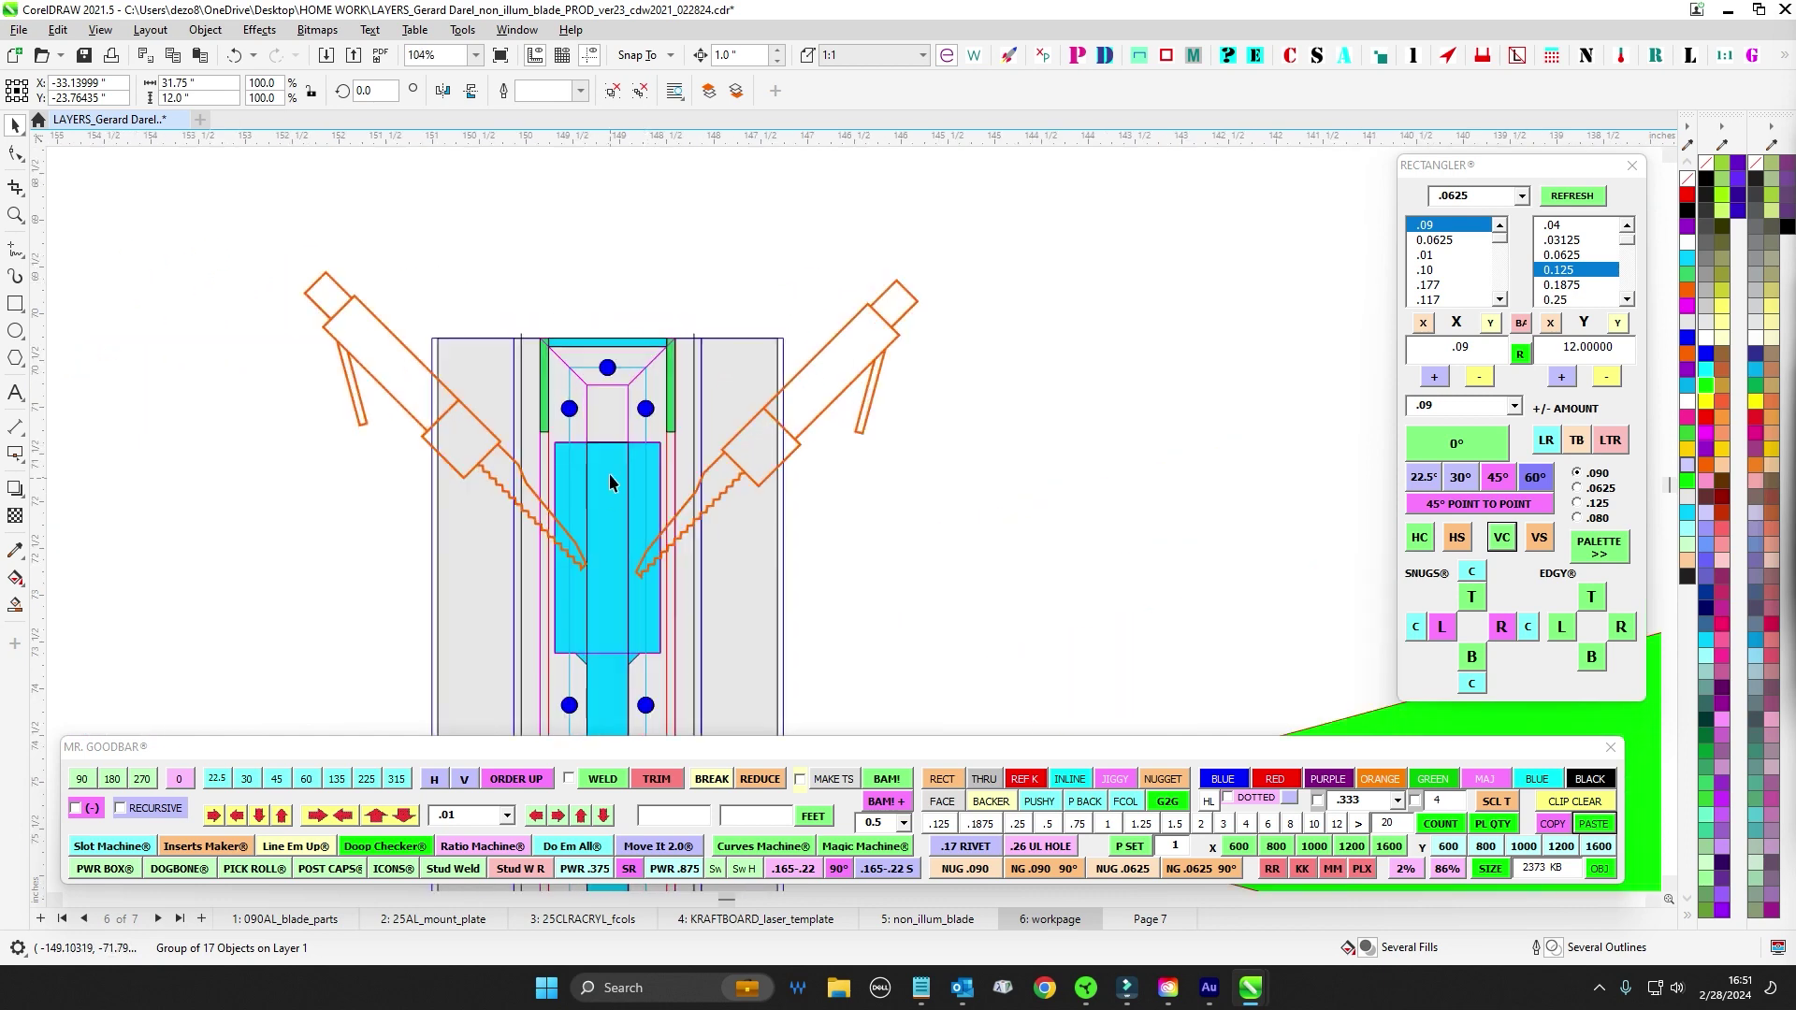
scroll(725, 458, "down", 3)
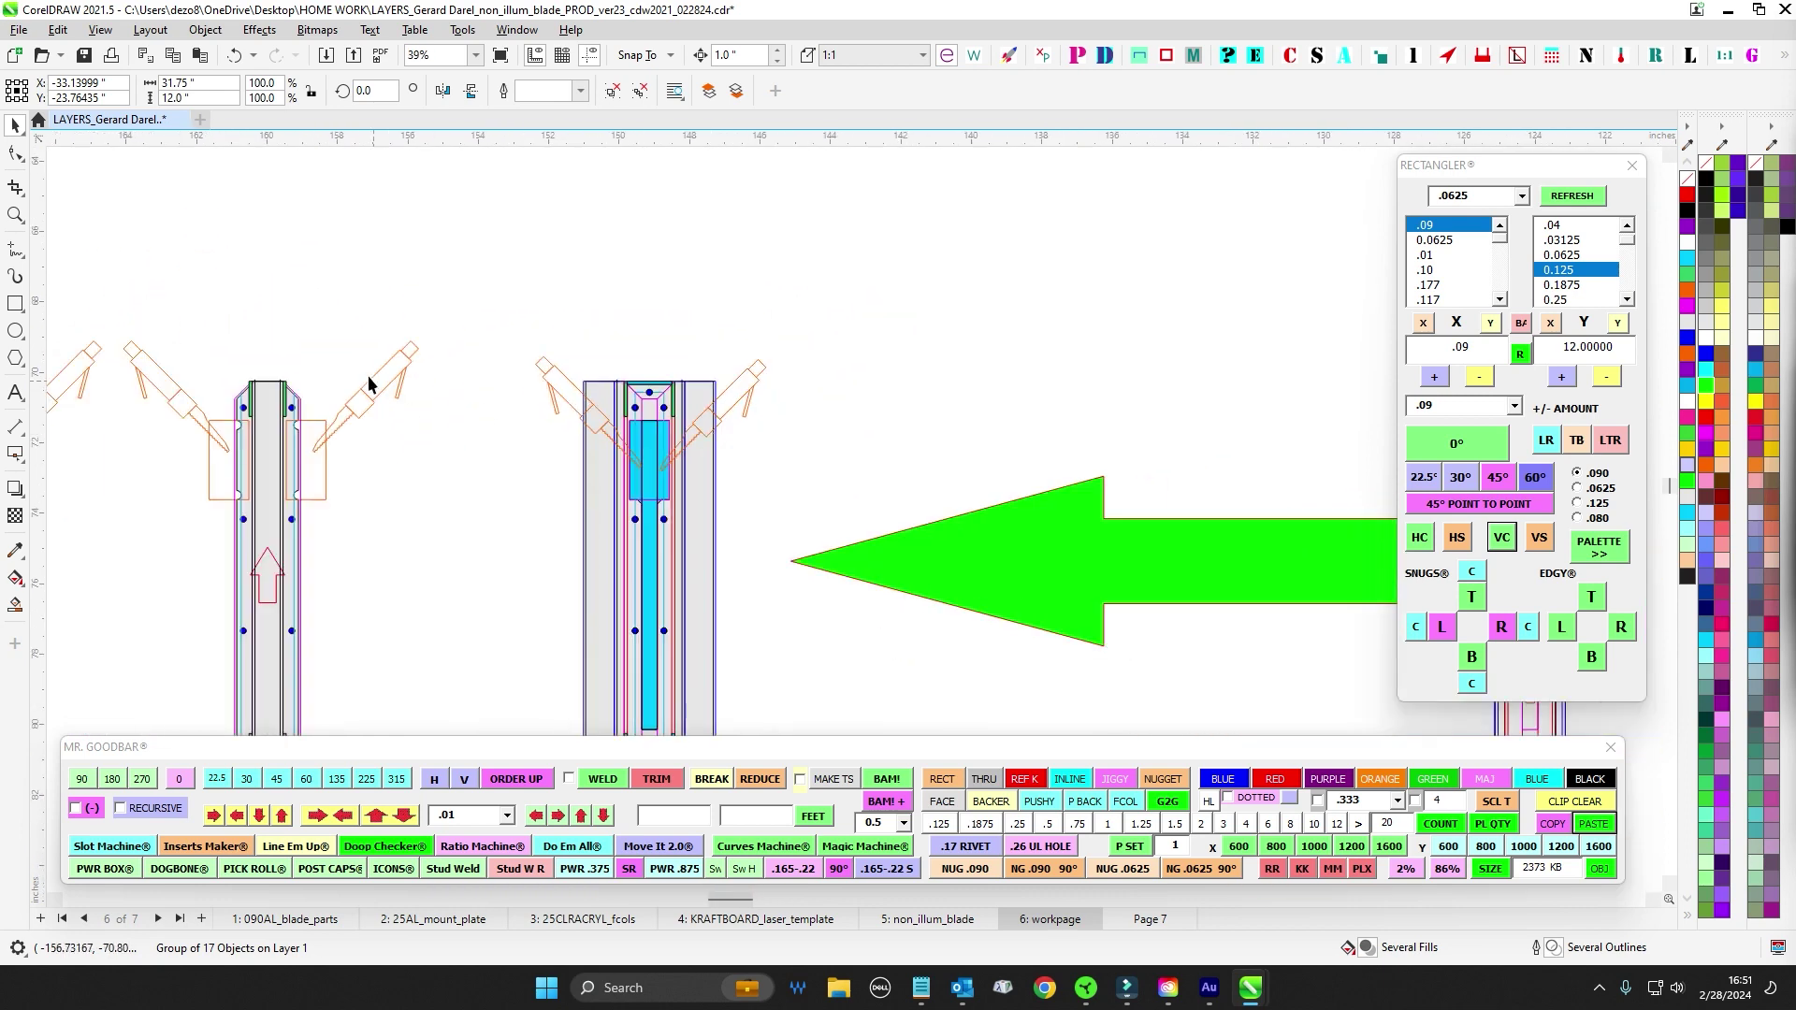
scroll(318, 447, "down", 2)
left_click_drag(754, 449, 511, 404)
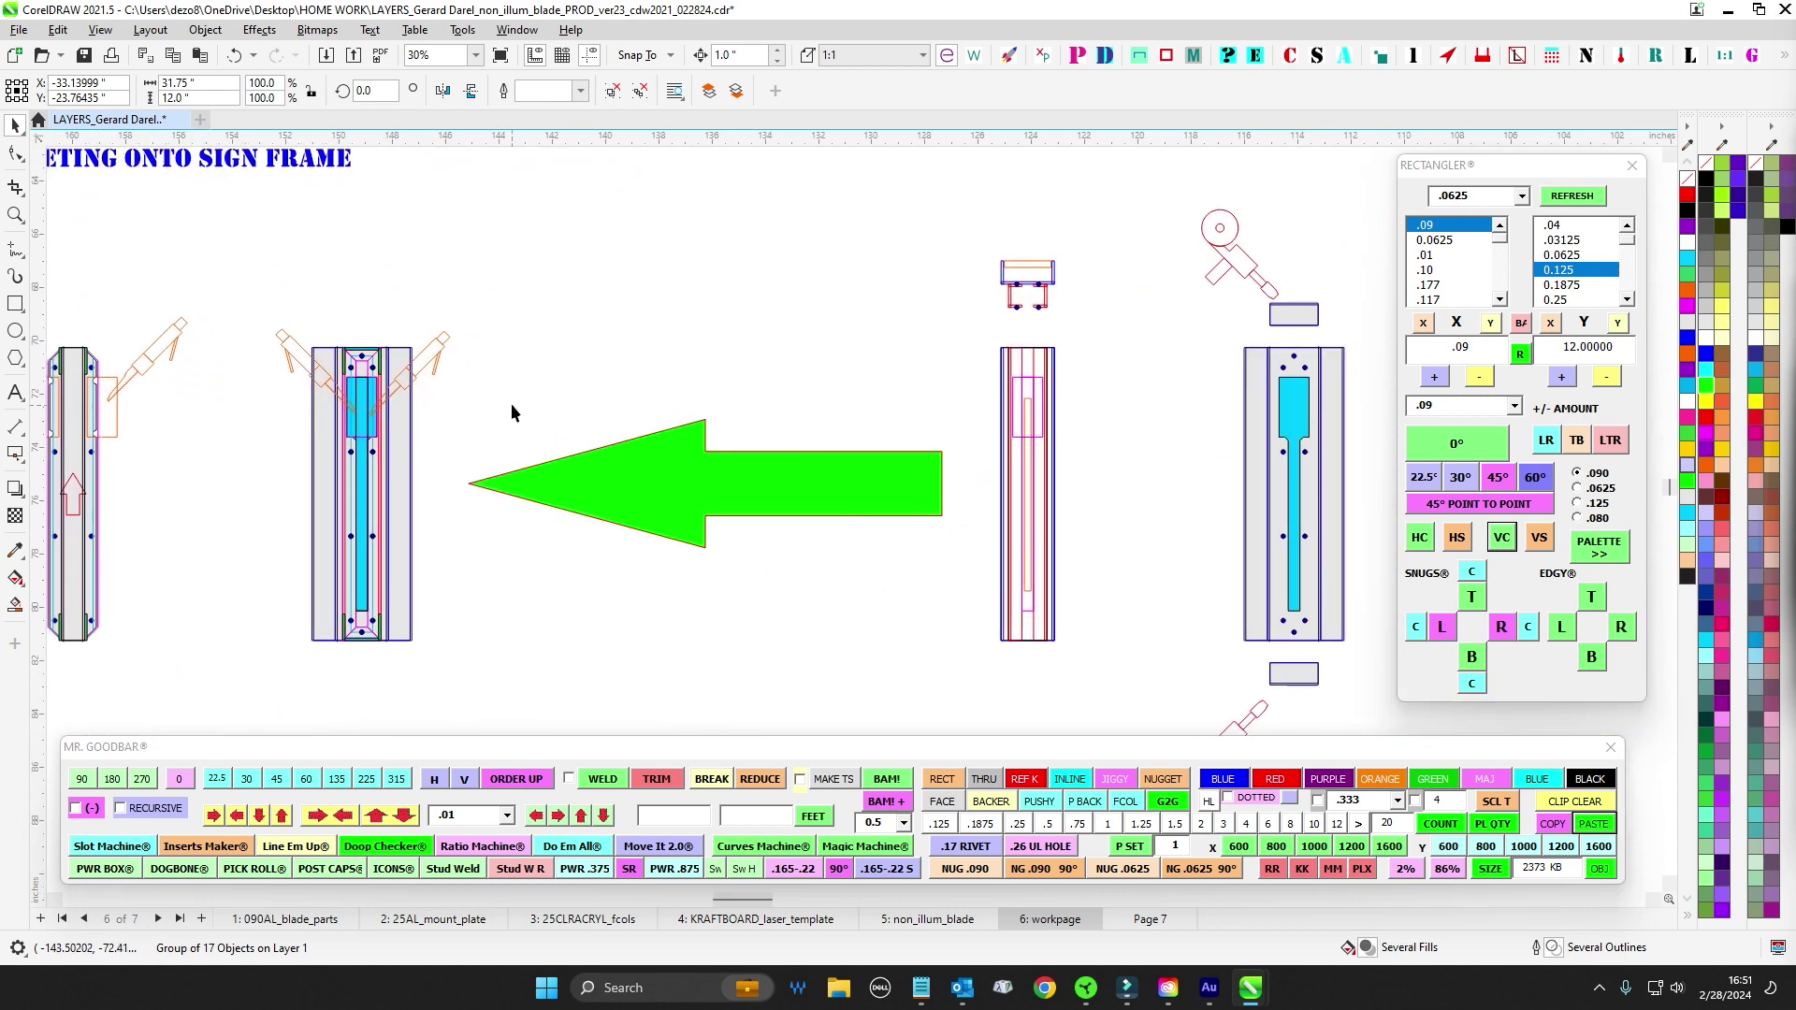
scroll(406, 400, "up", 6)
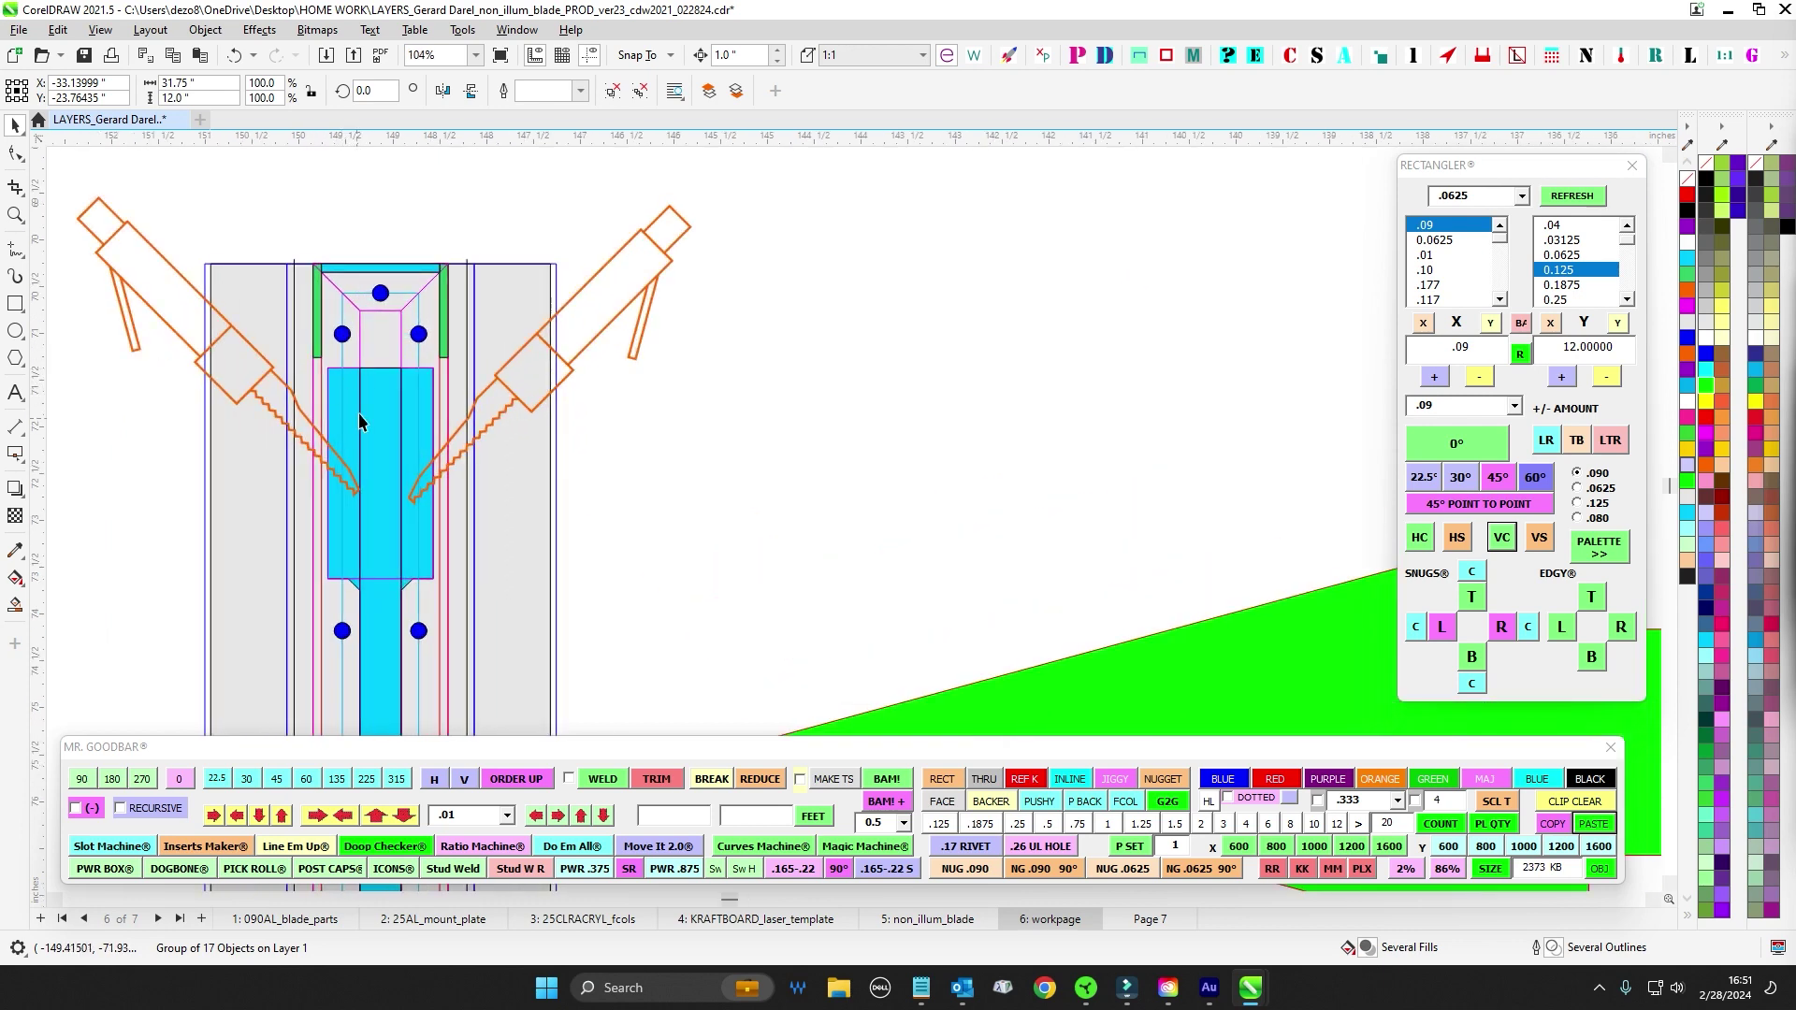
scroll(351, 398, "down", 2)
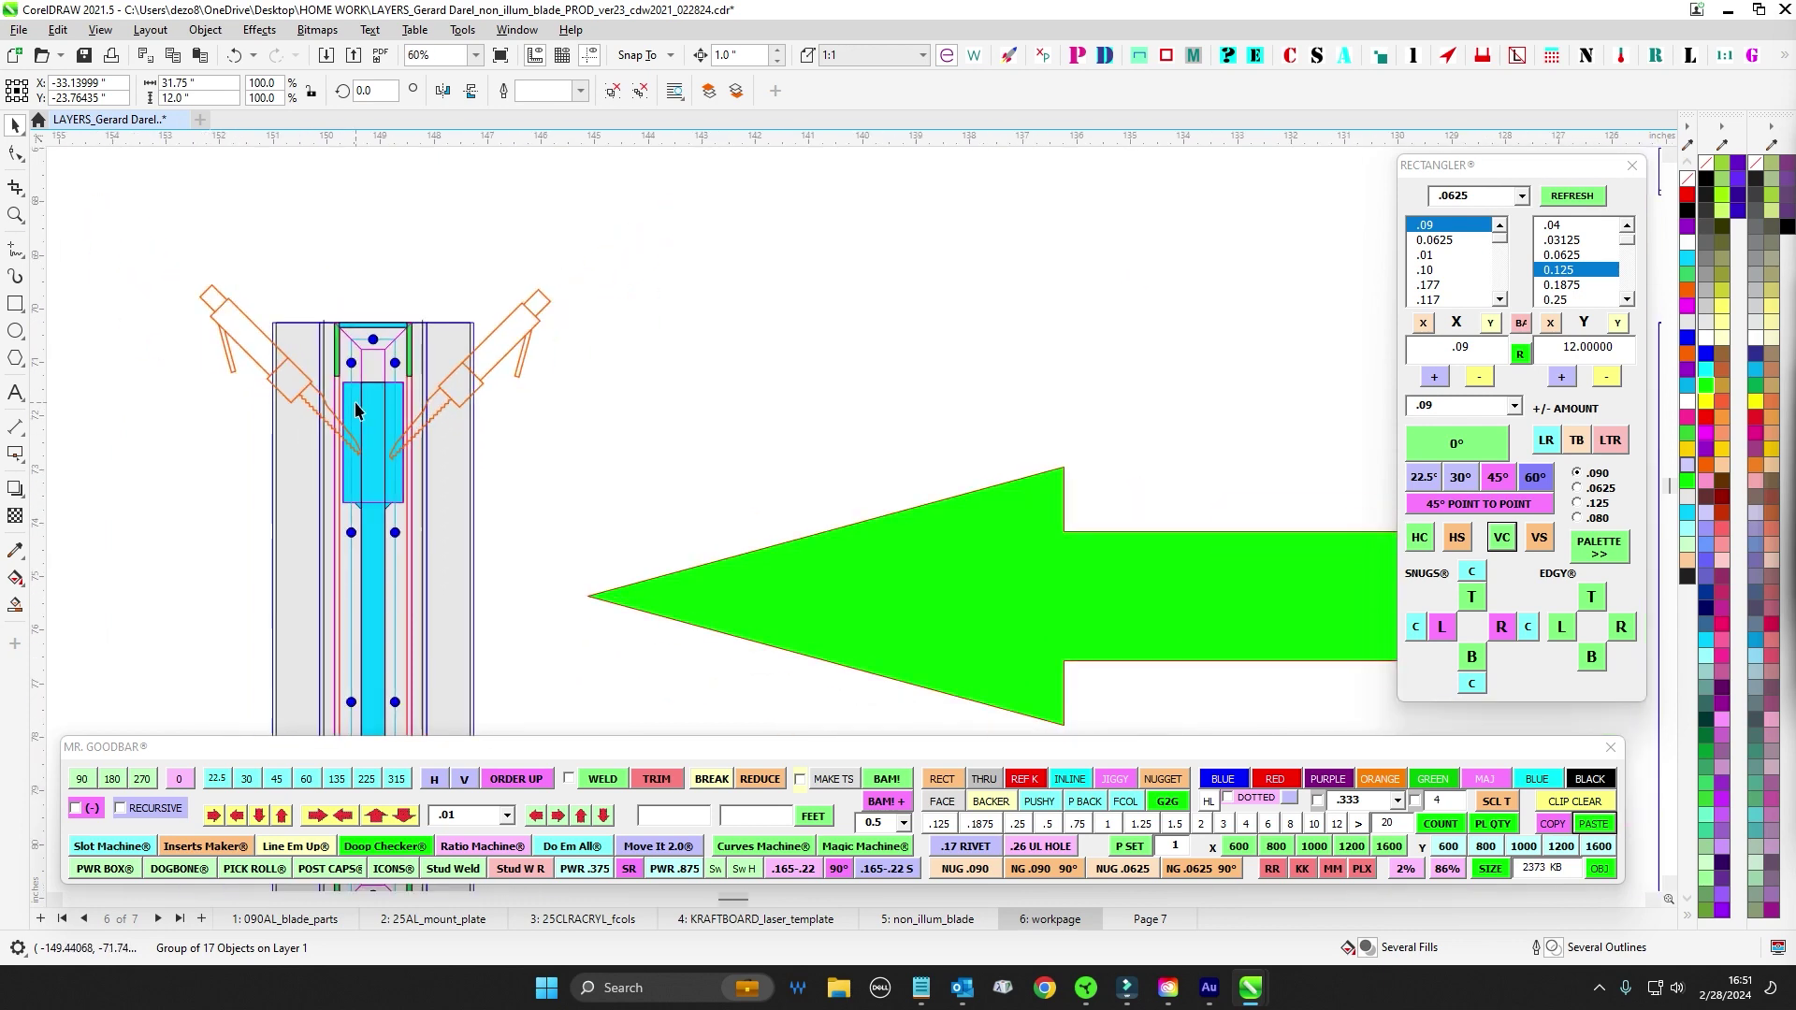
scroll(376, 452, "down", 4)
- Select the cyan THRU SHAPE in the grey cover plate next to the 1ST rivet tool
left_click_drag(982, 439, 505, 465)
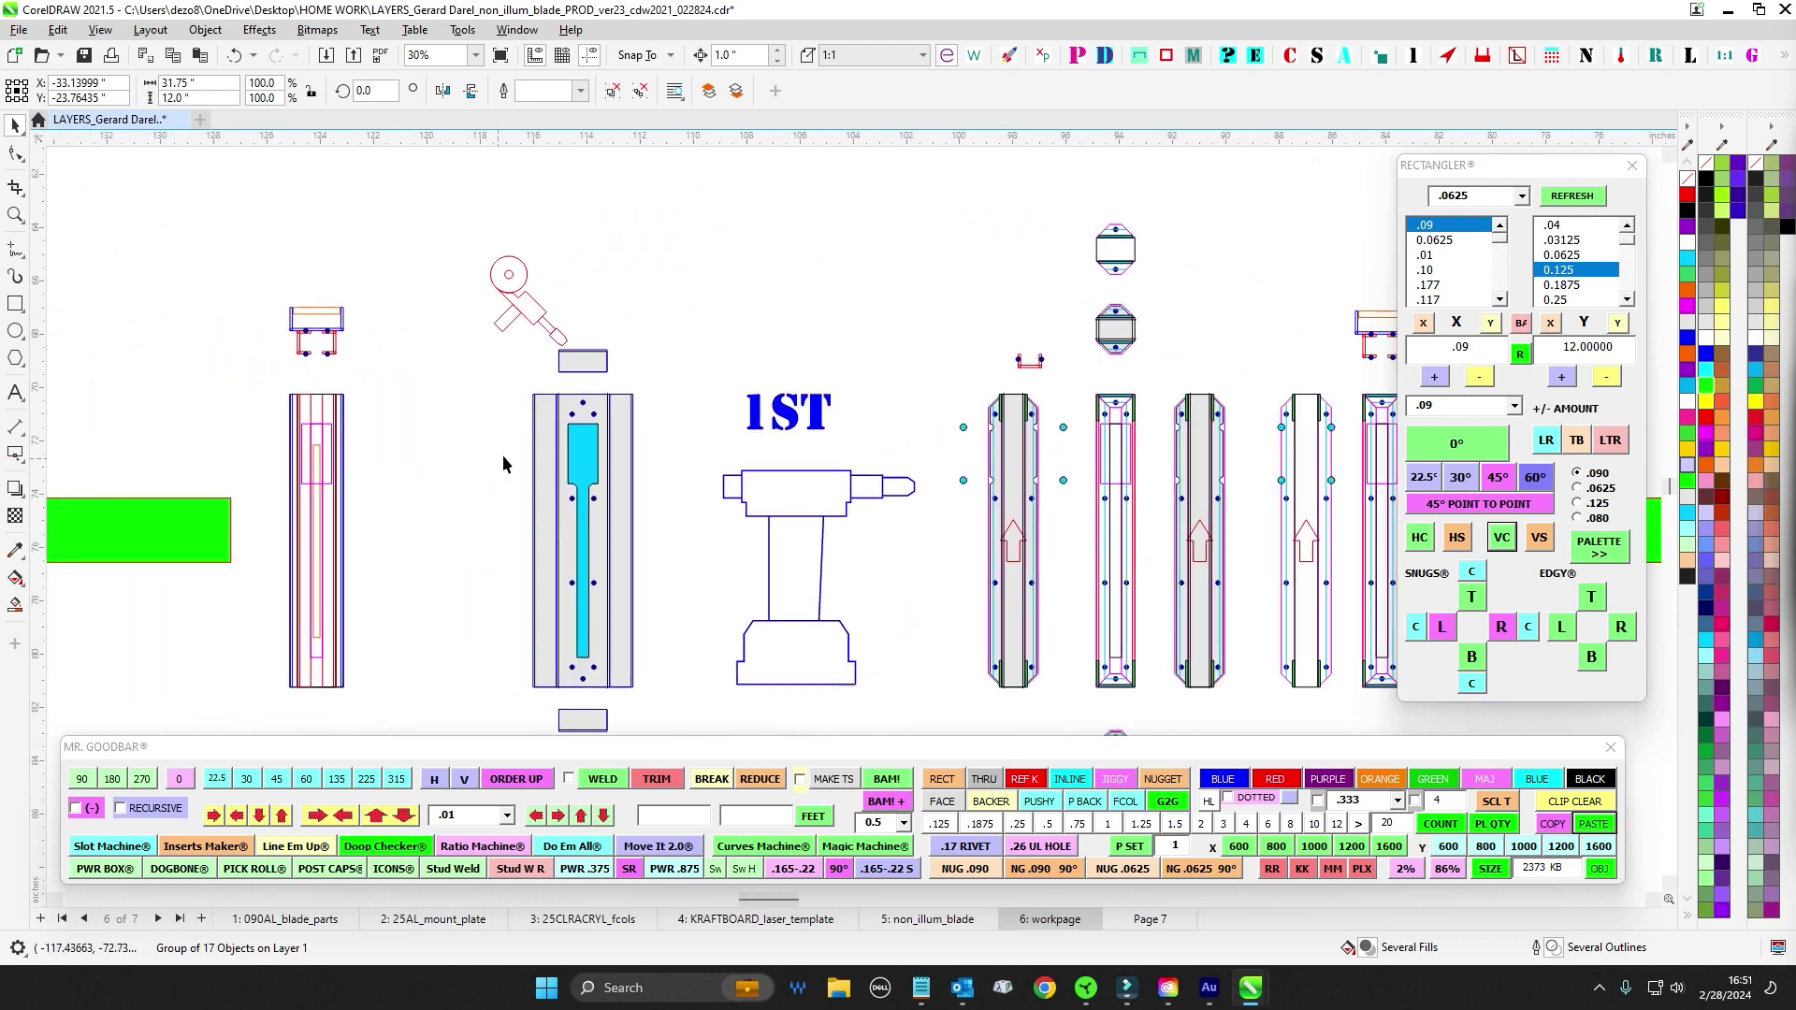
scroll(505, 465, "up", 2)
left_click(552, 414)
scroll(643, 420, "down", 2)
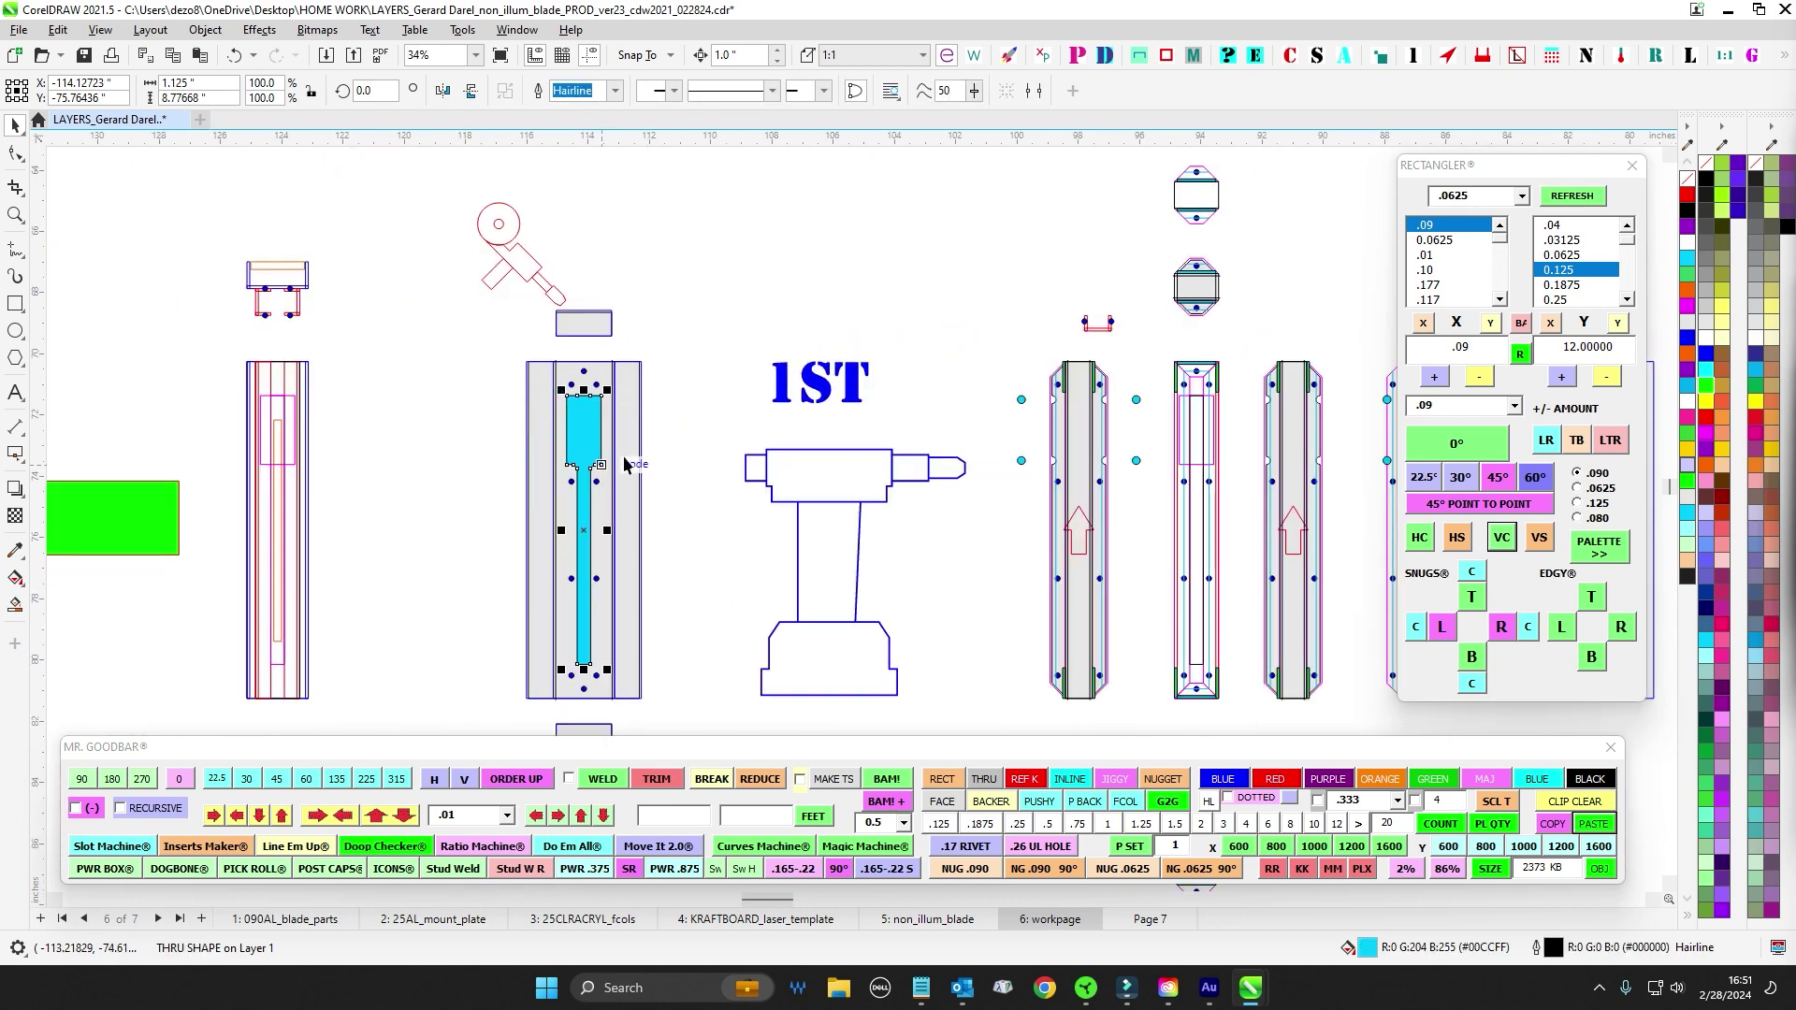
- Review the row of wall parts between the 1ST and 2ND rivet tools and clear the selection
scroll(846, 375, "down", 1)
left_click_drag(859, 370, 235, 374)
scroll(426, 406, "up", 2)
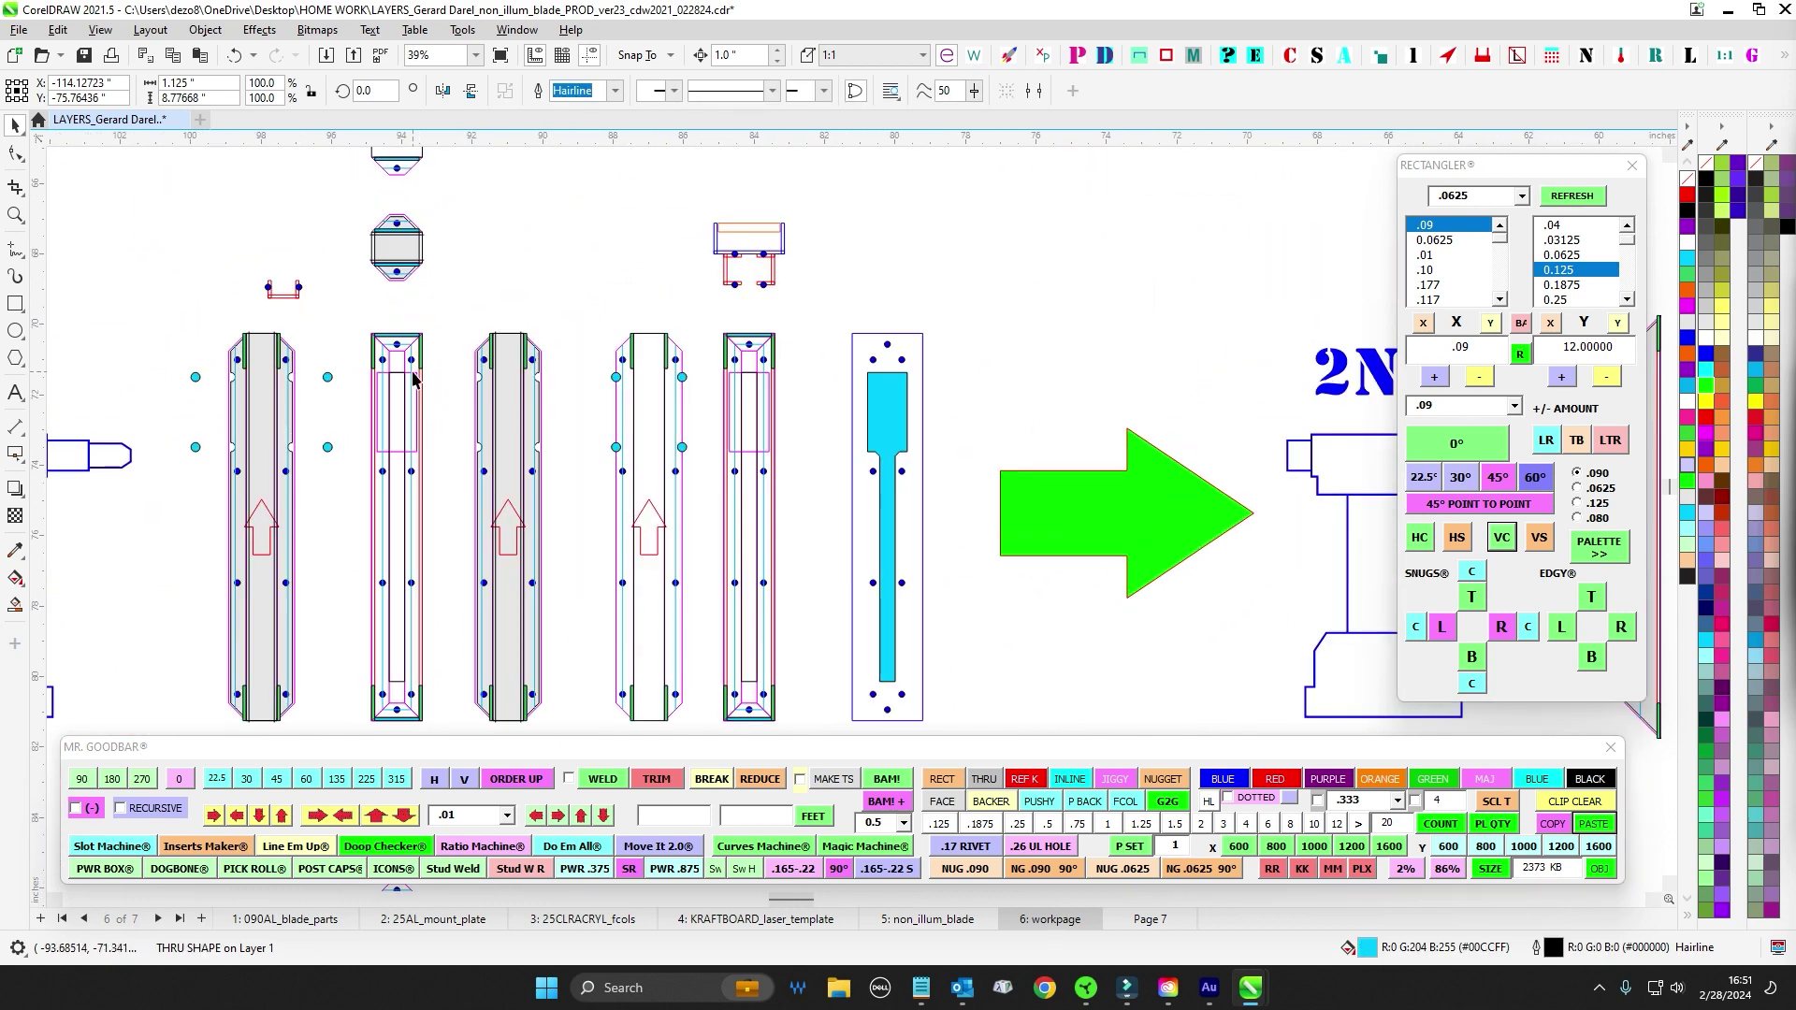
scroll(926, 374, "down", 3)
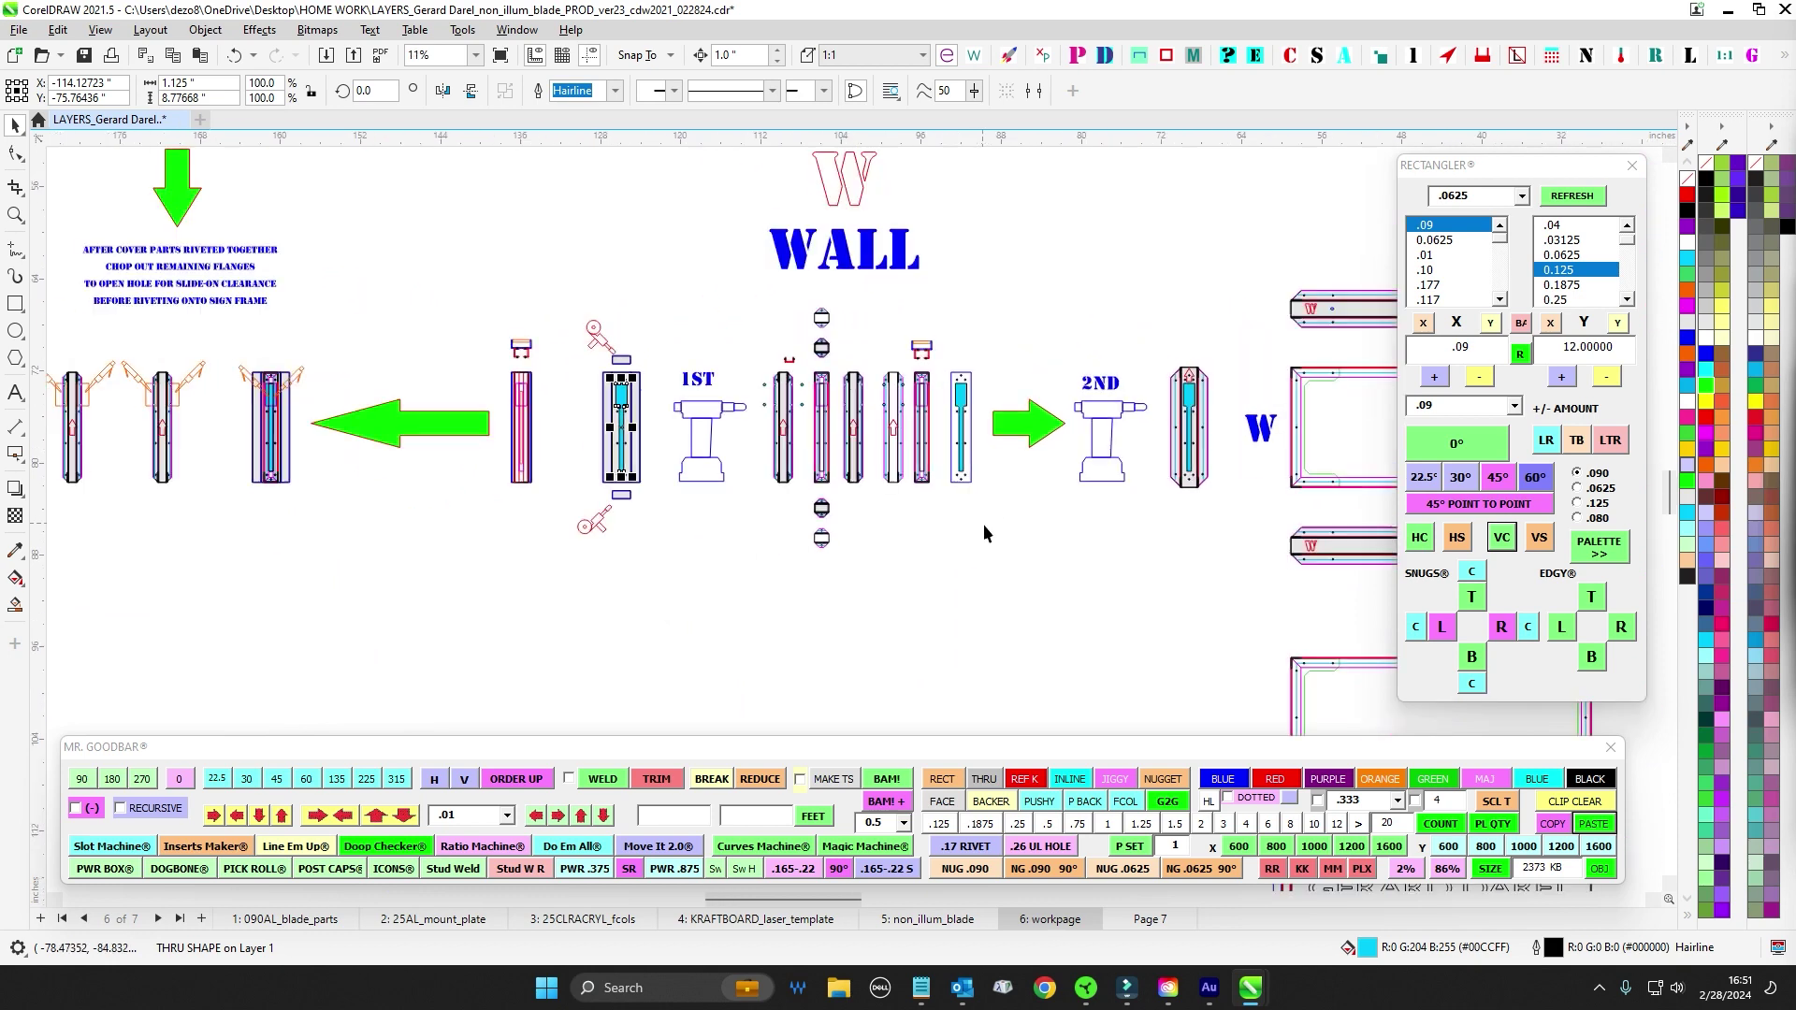
left_click_drag(603, 321, 685, 330)
left_click(677, 256)
- Box-select the row of wall frame parts under the WALL heading, excluding the cyan-slotted plate
scroll(677, 257, "up", 1)
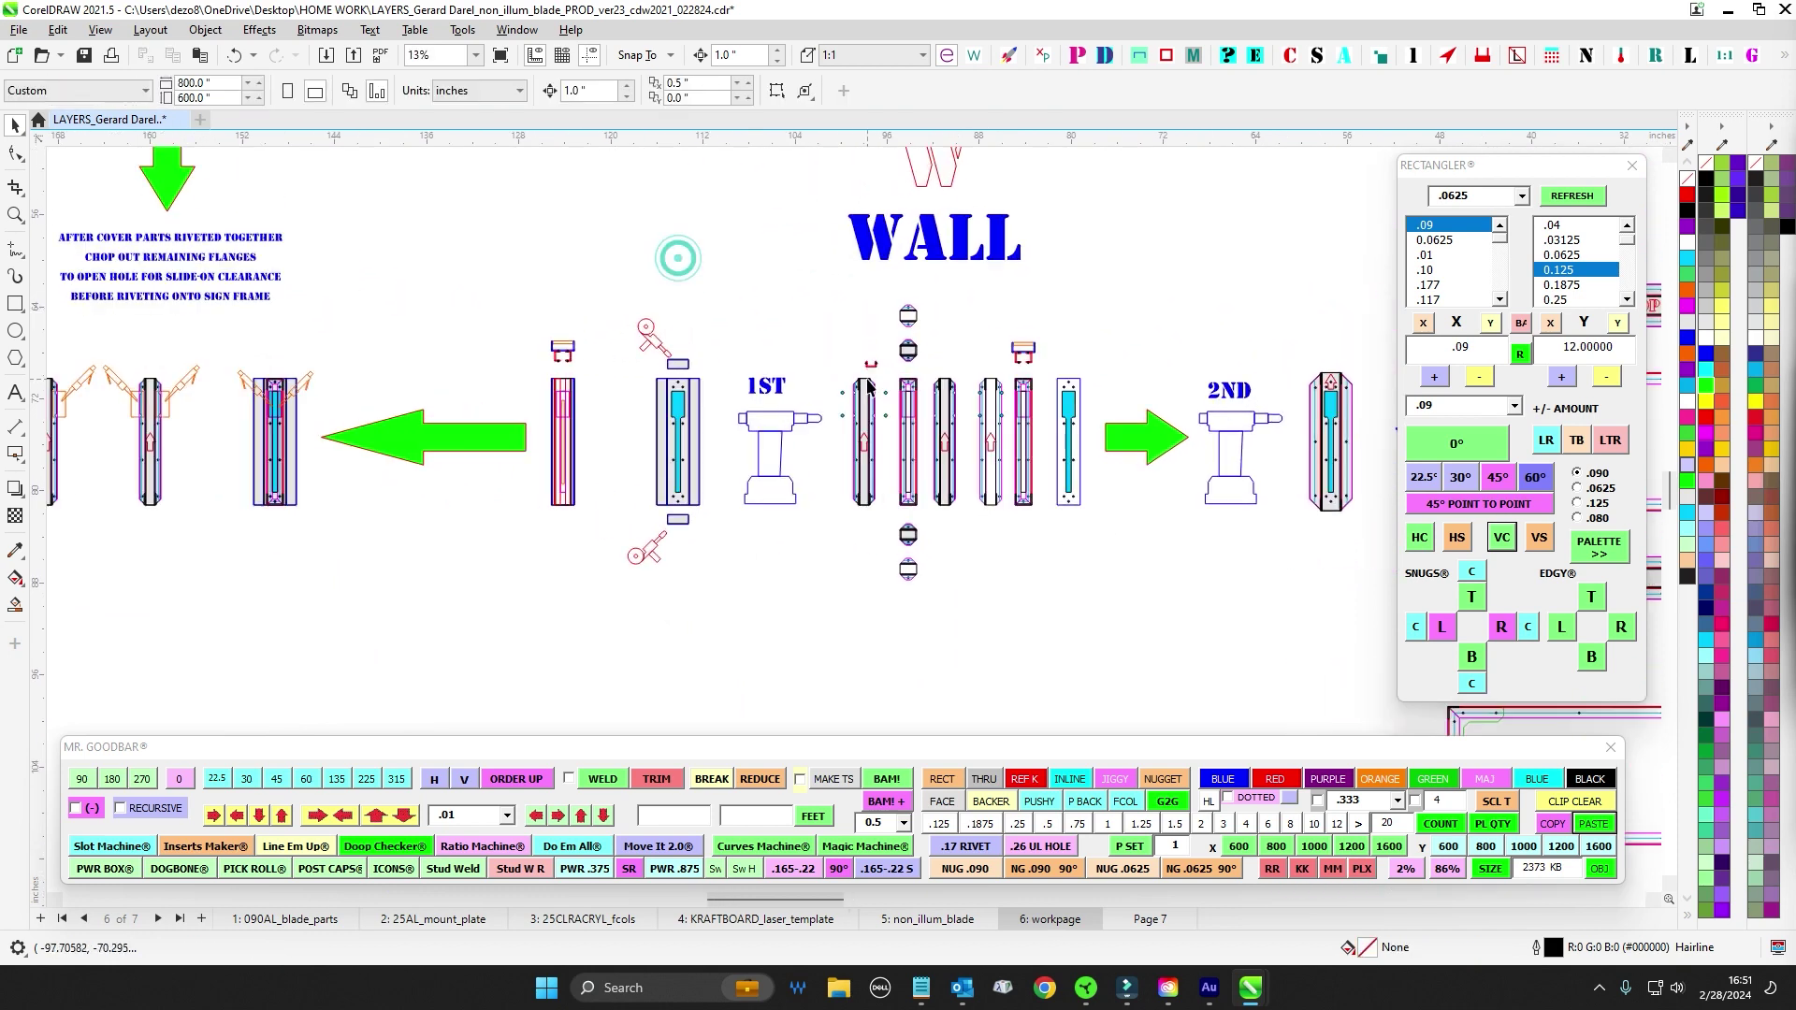
left_click_drag(810, 335, 1035, 541)
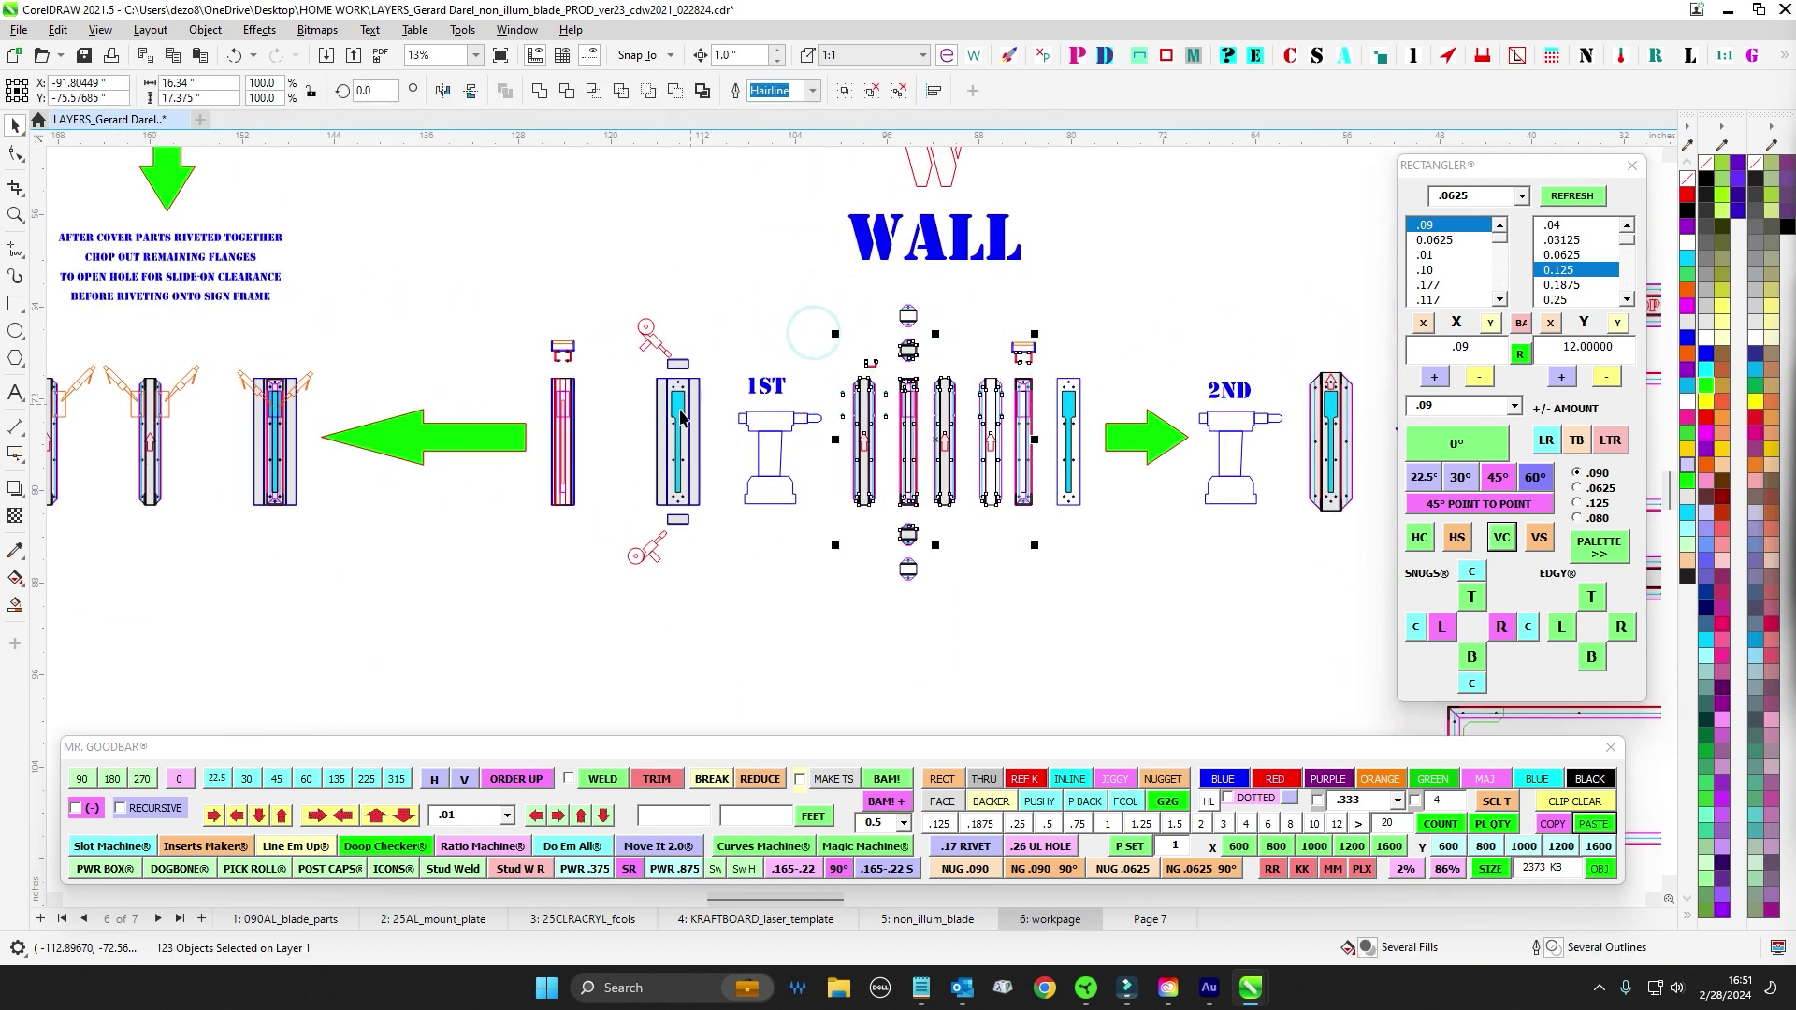
scroll(670, 394, "up", 1)
scroll(678, 412, "down", 4)
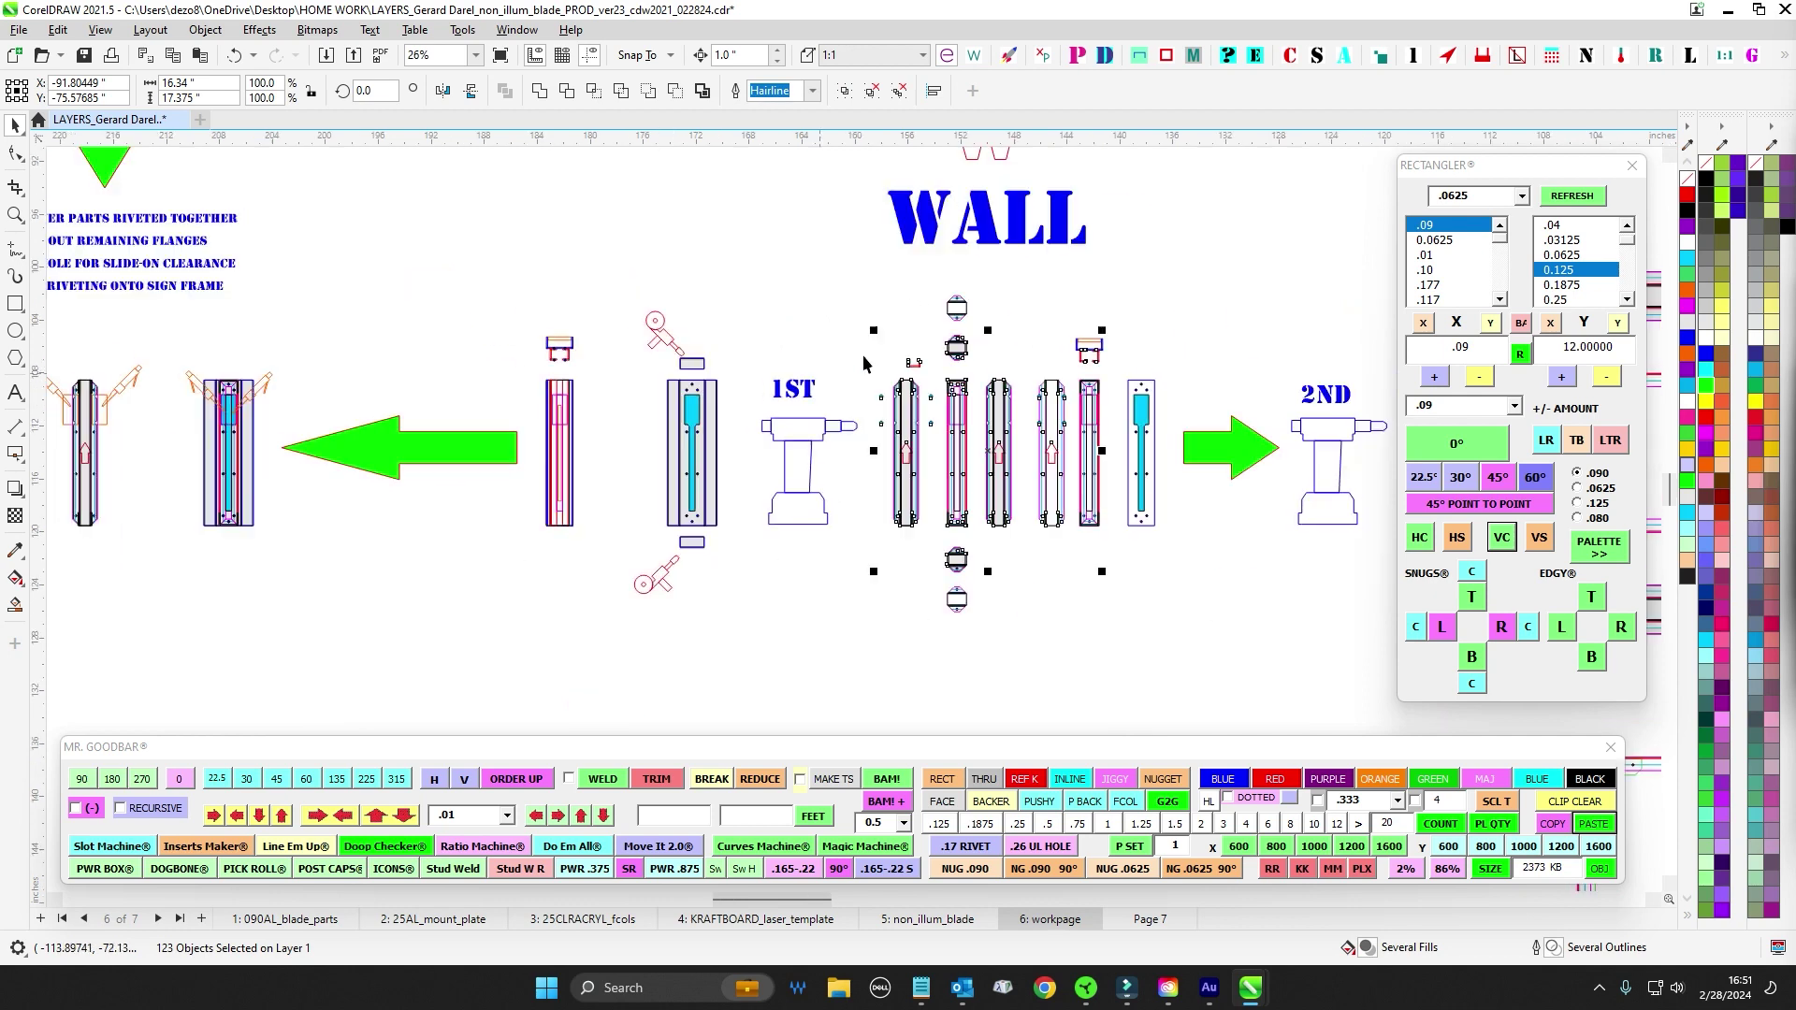
- Clear the selection and review the exploded sign frame layout between the W and F labels
left_click_drag(1374, 221, 896, 329)
left_click(896, 330)
scroll(916, 449, "down", 1)
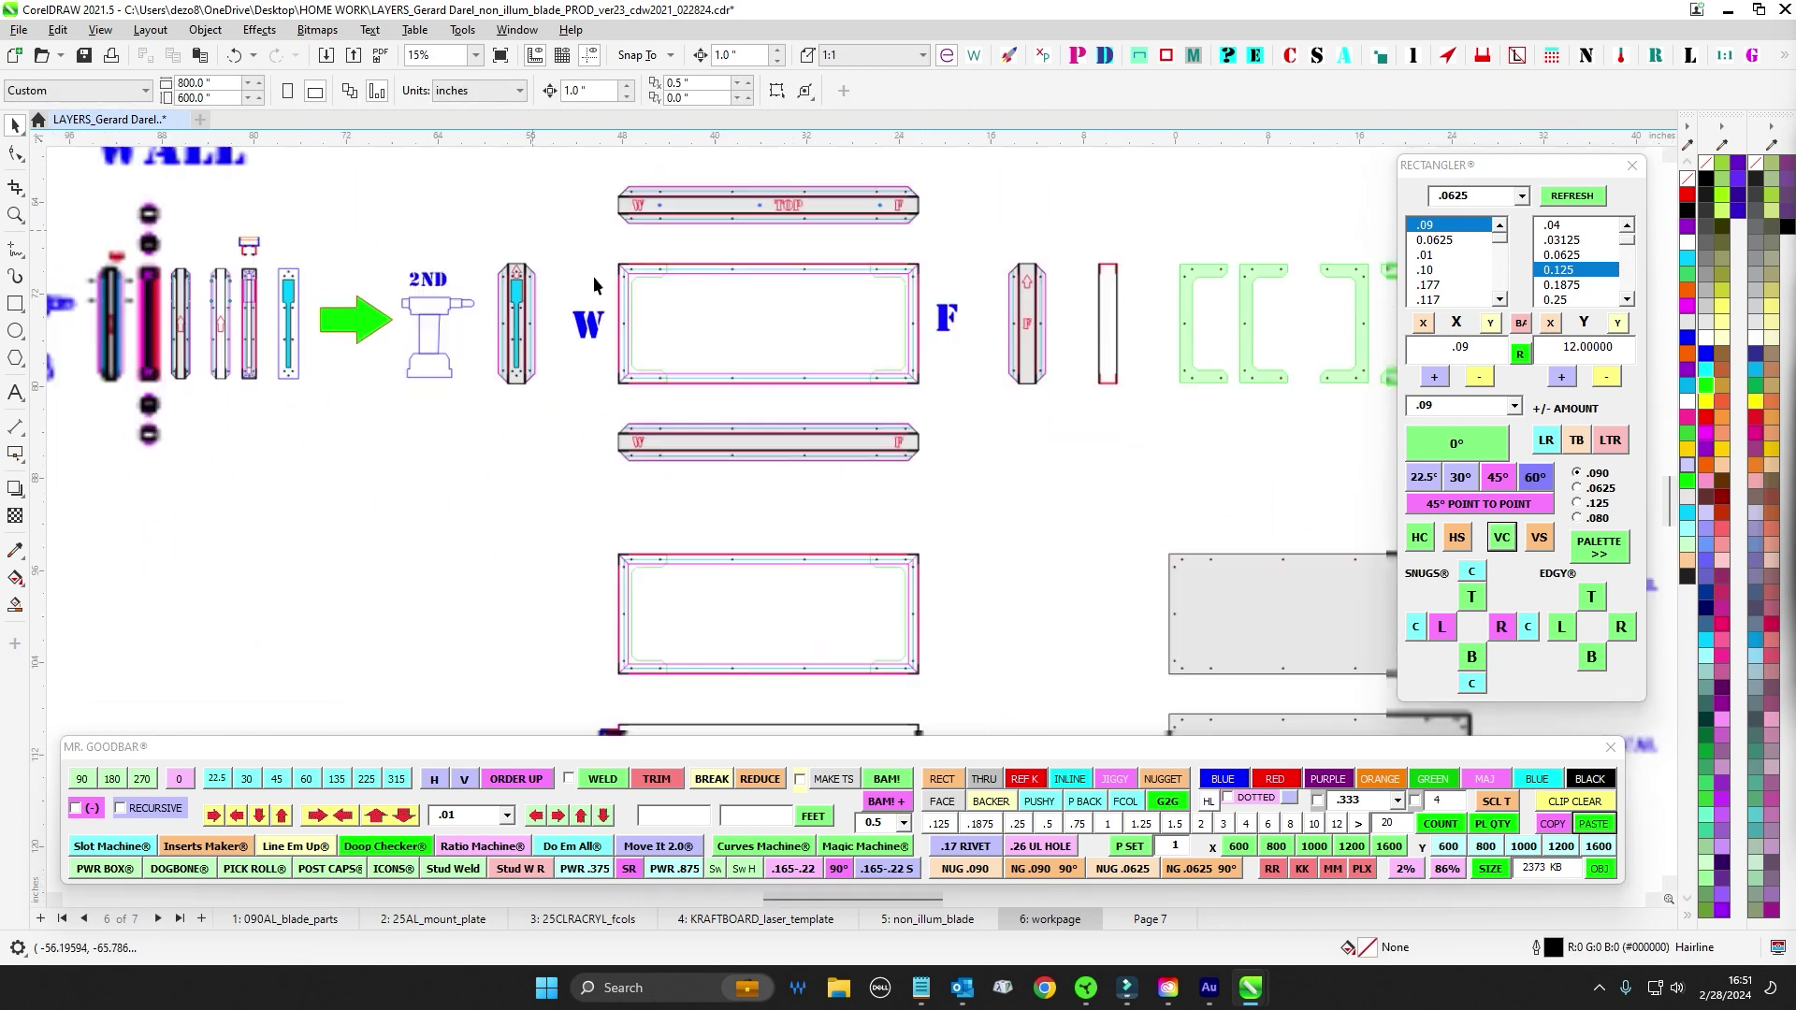
left_click_drag(575, 241, 882, 525)
left_click_drag(1082, 287, 1356, 508)
left_click(938, 322)
- Box-select the slotted wall-end part beside the W label, and the F end part at the opposite side of the frame
scroll(456, 278, "up", 2)
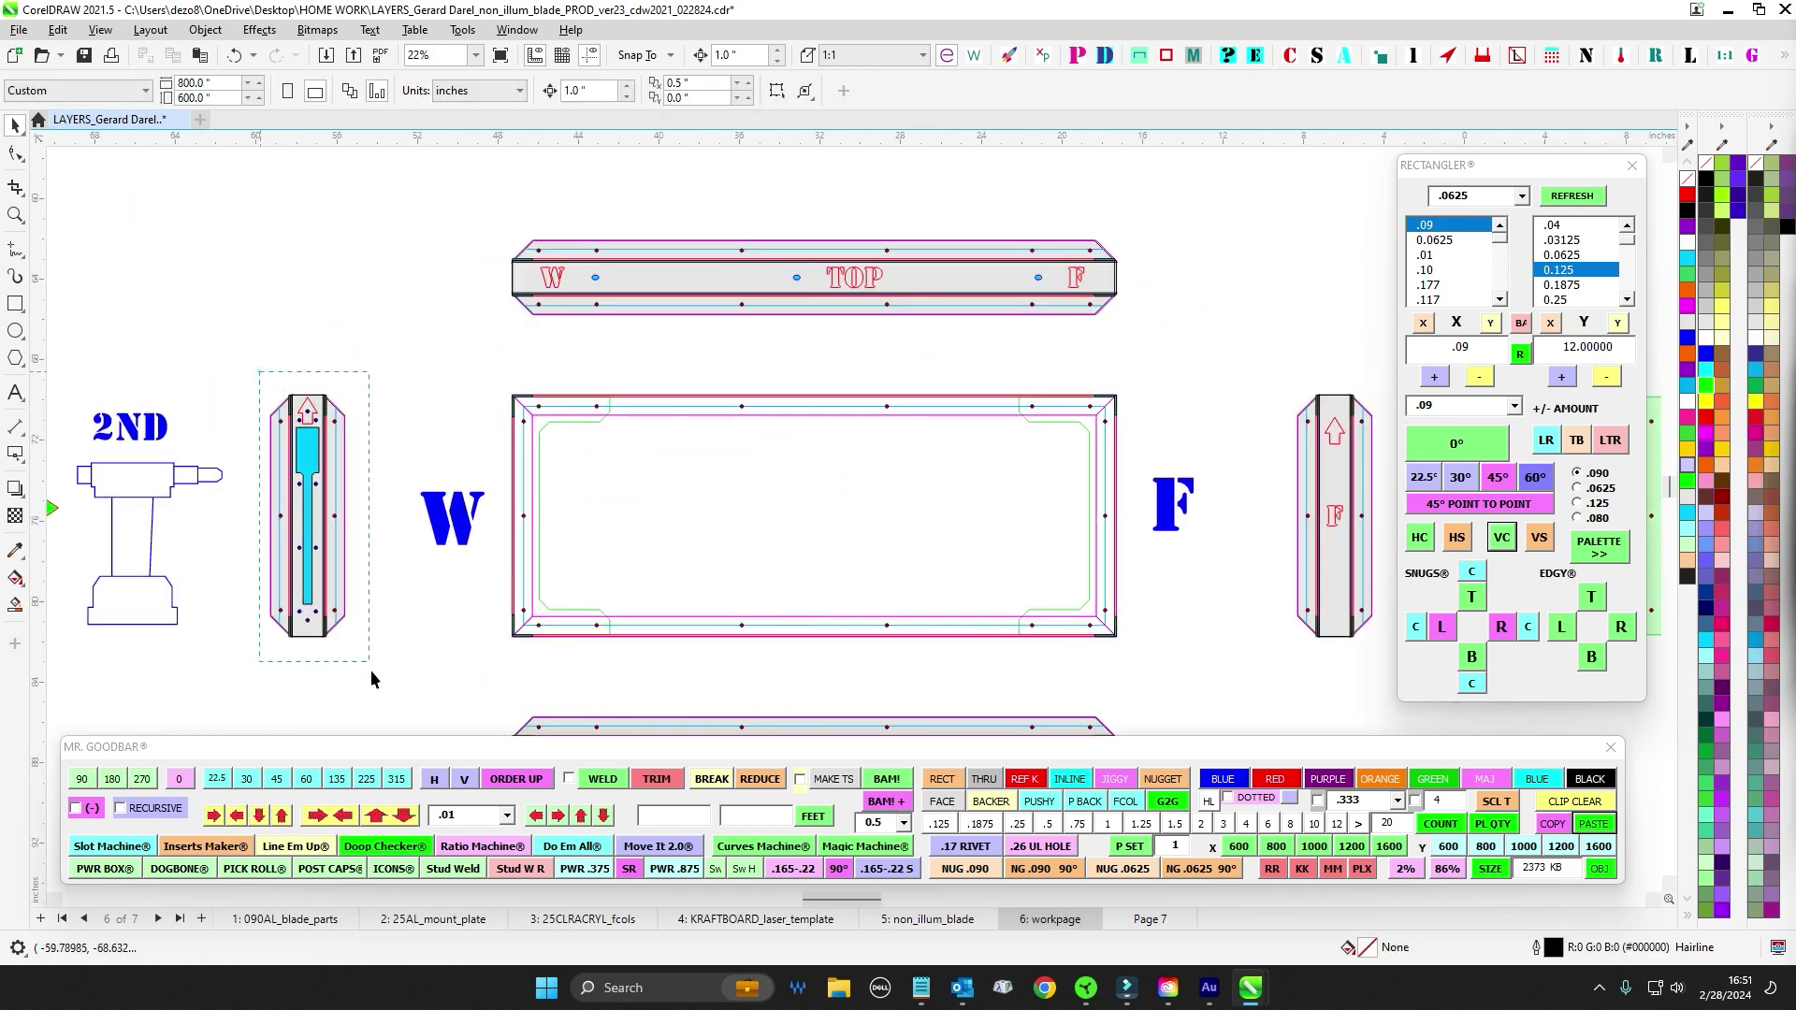
left_click_drag(370, 669, 385, 696)
left_click_drag(631, 393, 202, 278)
left_click_drag(769, 258, 968, 604)
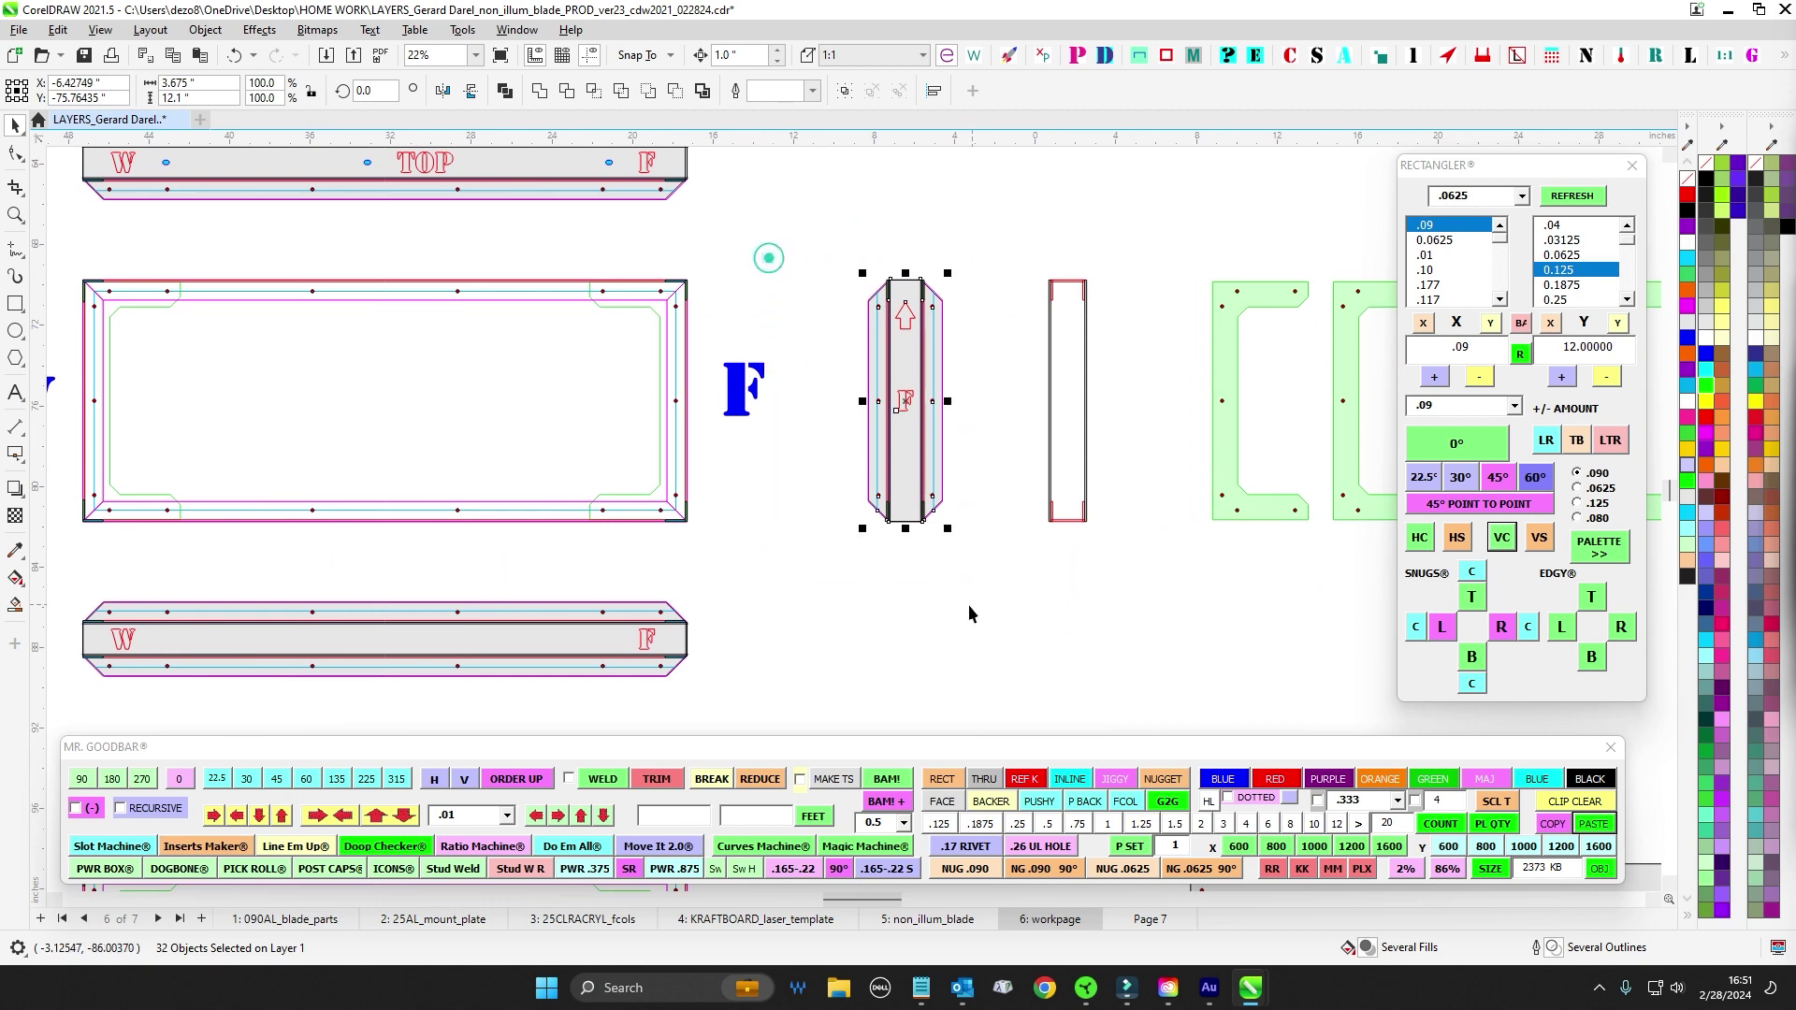
- Box-select the F-marked end of the TOP frame part, and the F-marked end of the lower frame part
scroll(973, 569, "down", 1)
left_click_drag(691, 215, 778, 384)
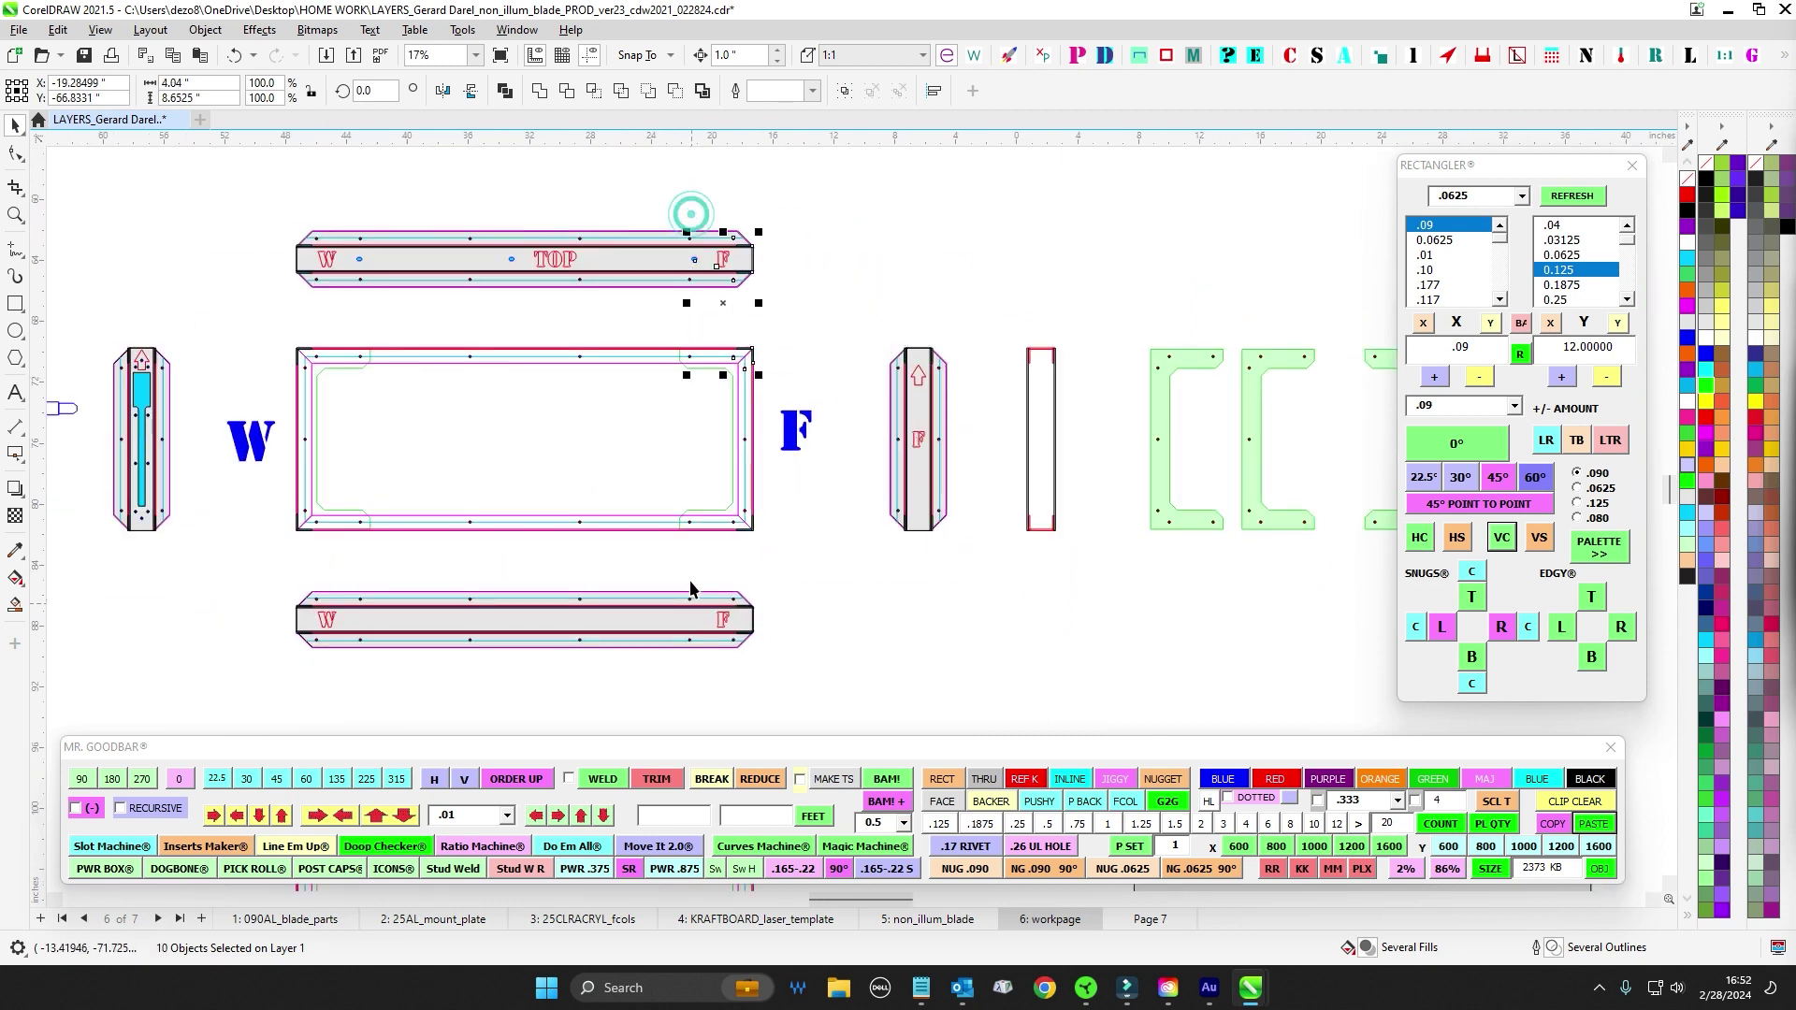
left_click_drag(691, 572, 781, 669)
left_click_drag(278, 526, 577, 350)
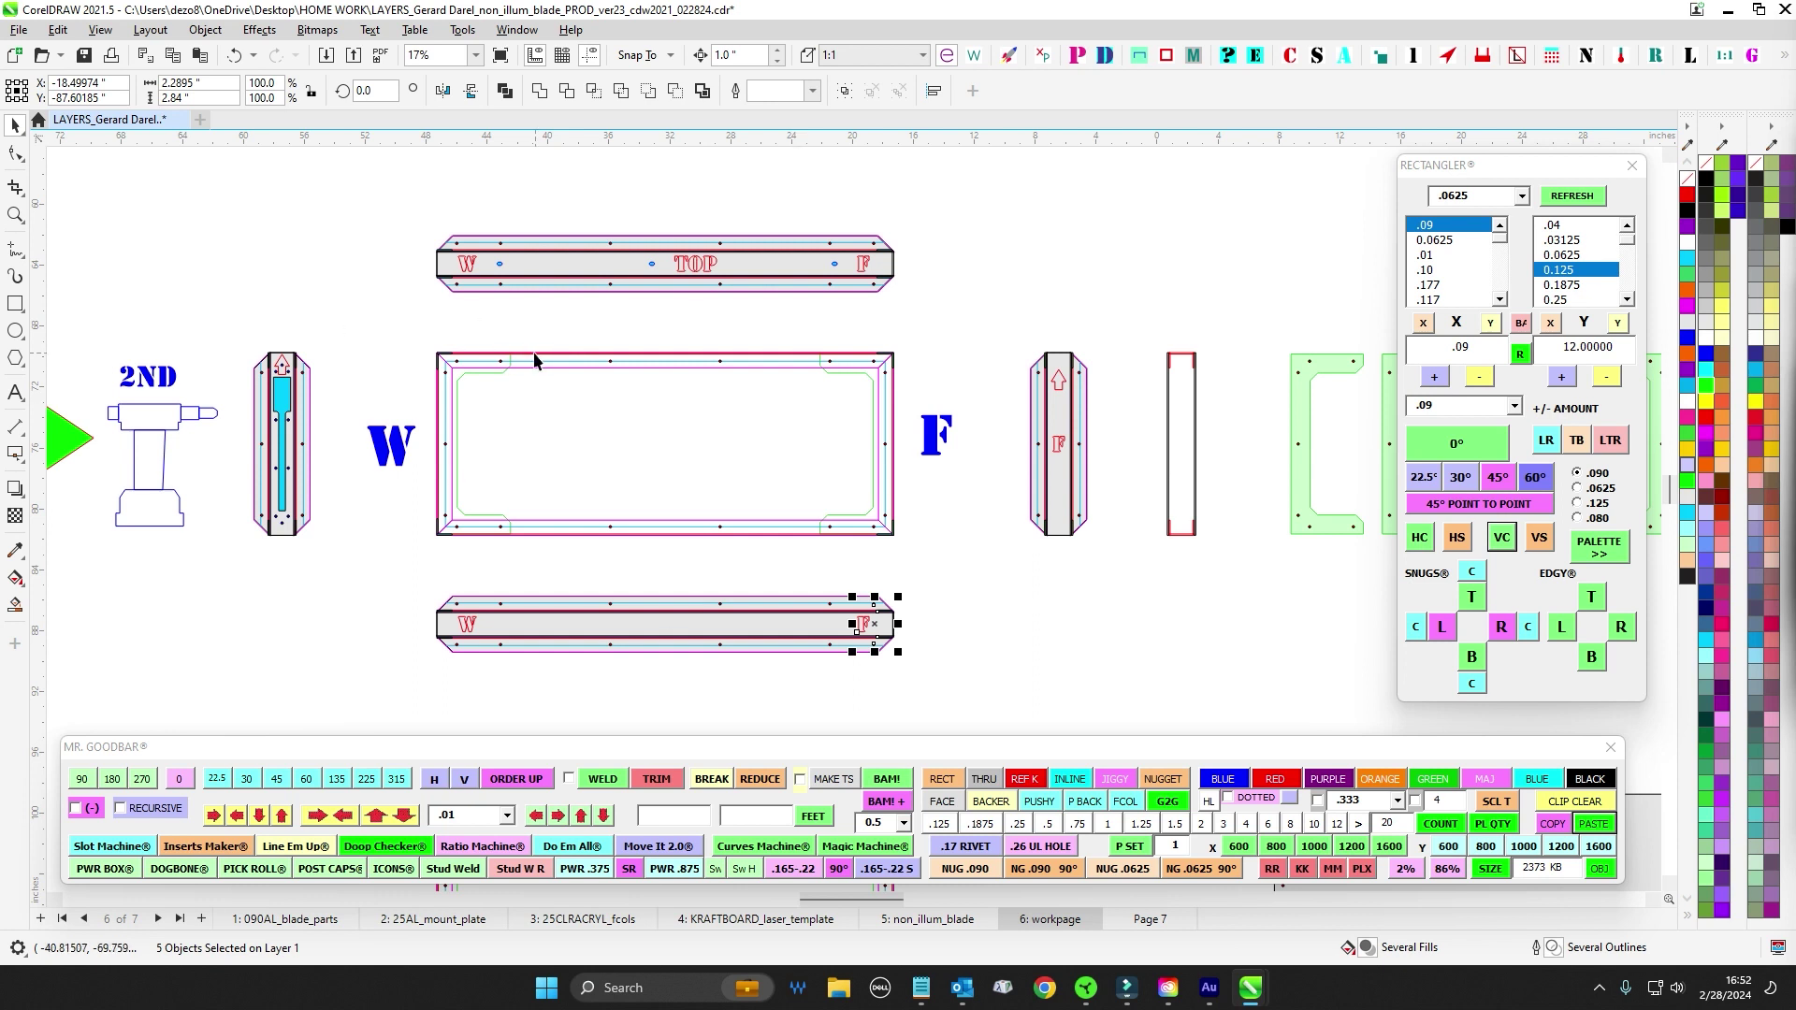
- Select the rivet gun icon under the 2ND label
left_click_drag(534, 410, 684, 415)
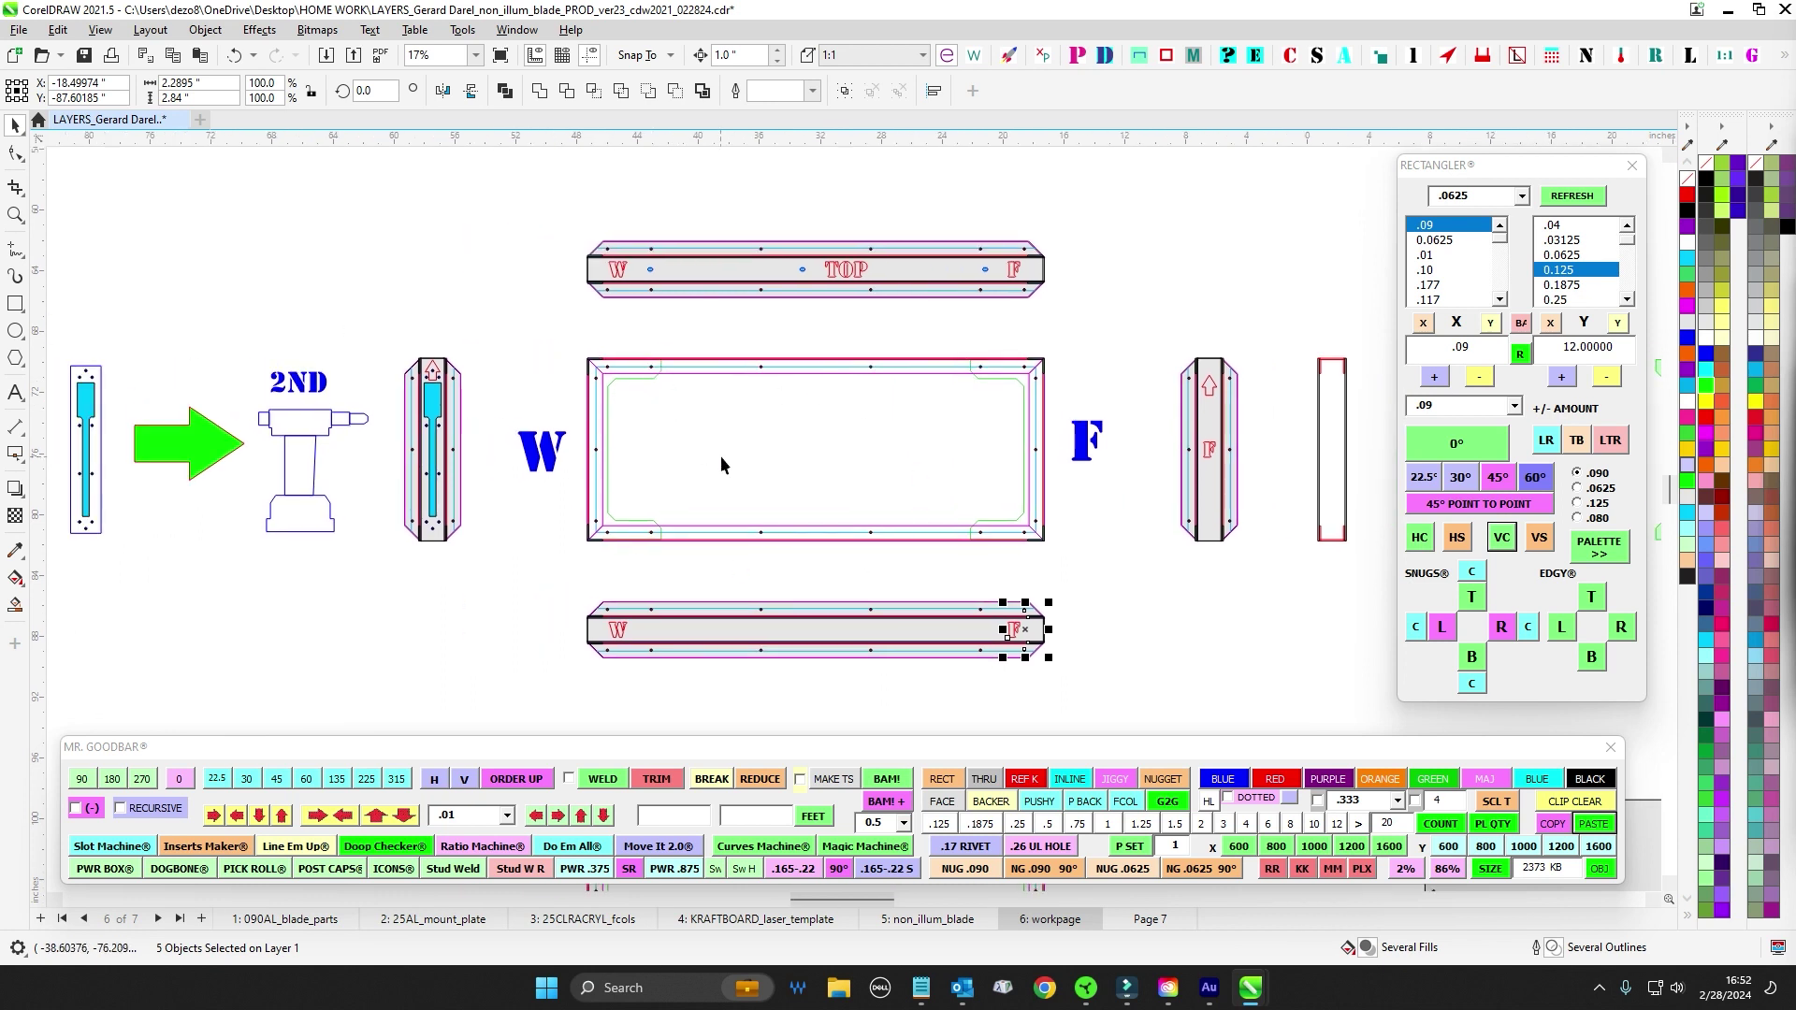
left_click(334, 427)
left_click(336, 424)
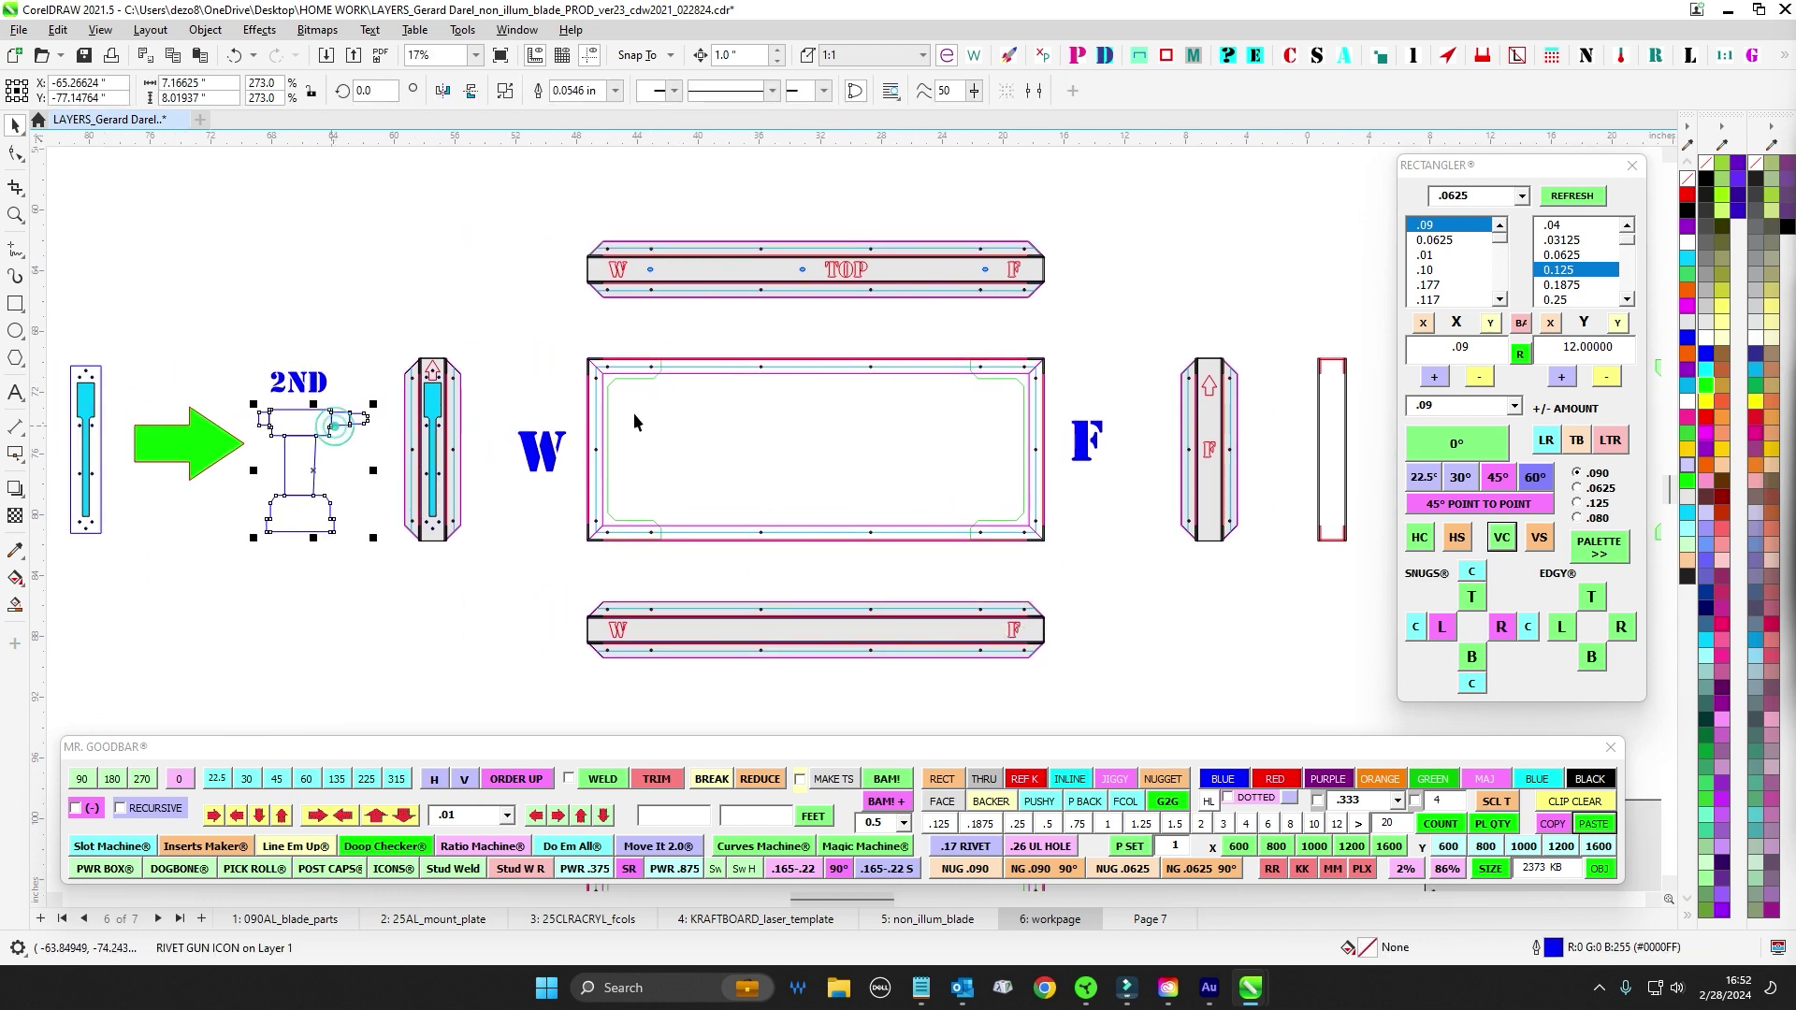
- Box-select the row of wall parts under the WALL heading, between the 1ST rivet gun and the green arrow
scroll(463, 307, "down", 1)
left_click_drag(463, 306, 799, 363)
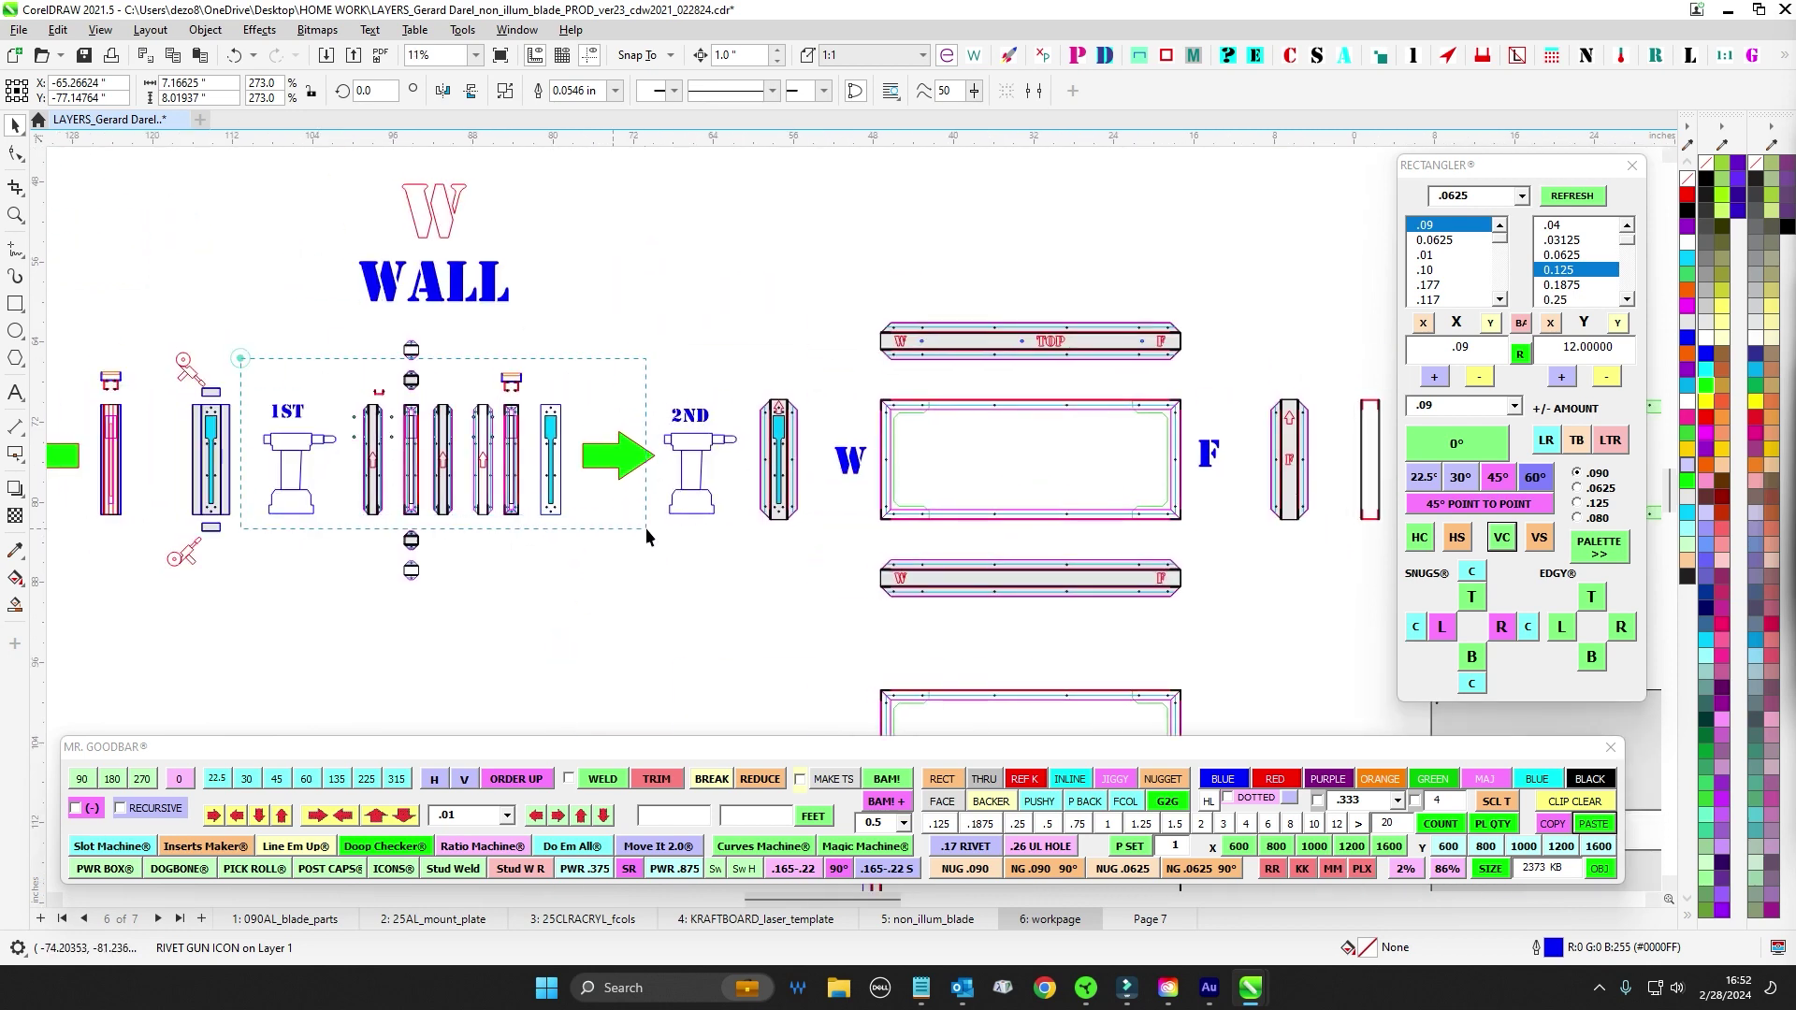
left_click_drag(646, 530, 645, 532)
left_click_drag(157, 329, 609, 564)
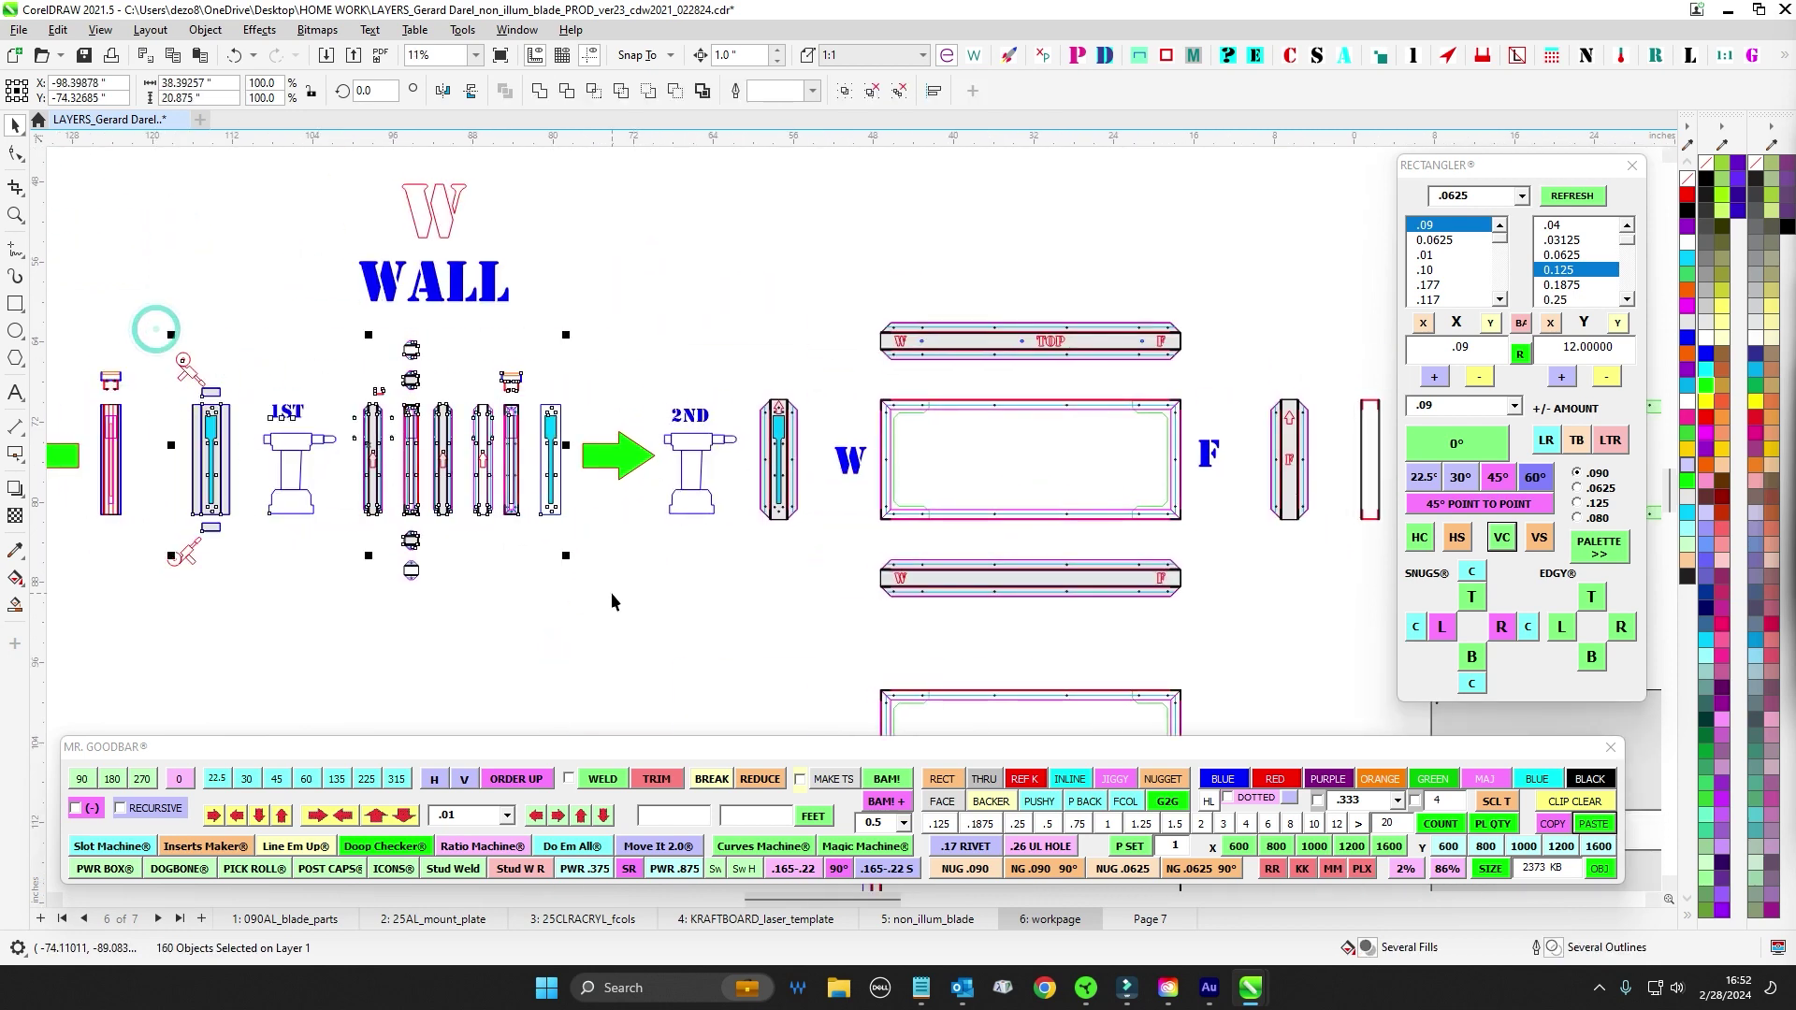
- Box-select the slotted wall-end part beside the W label, and the wall parts together with the green arrow leading to 2ND
scroll(803, 436, "up", 1)
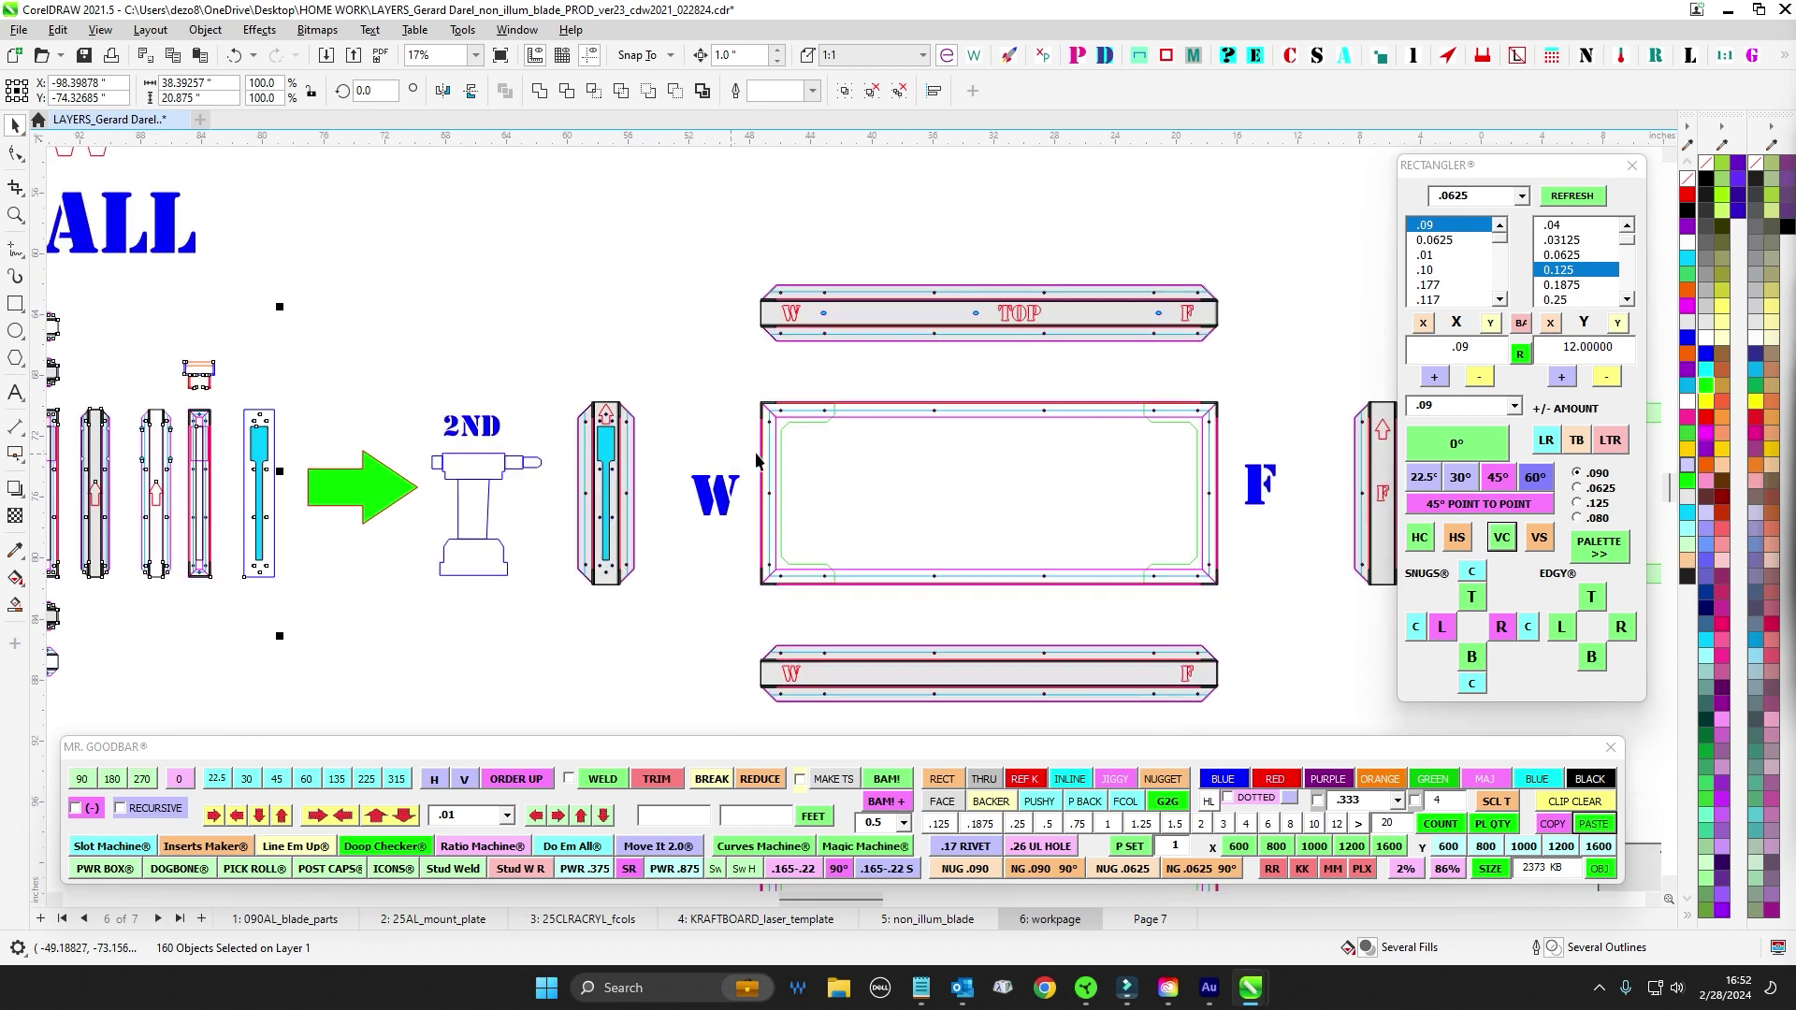
scroll(647, 425, "up", 1)
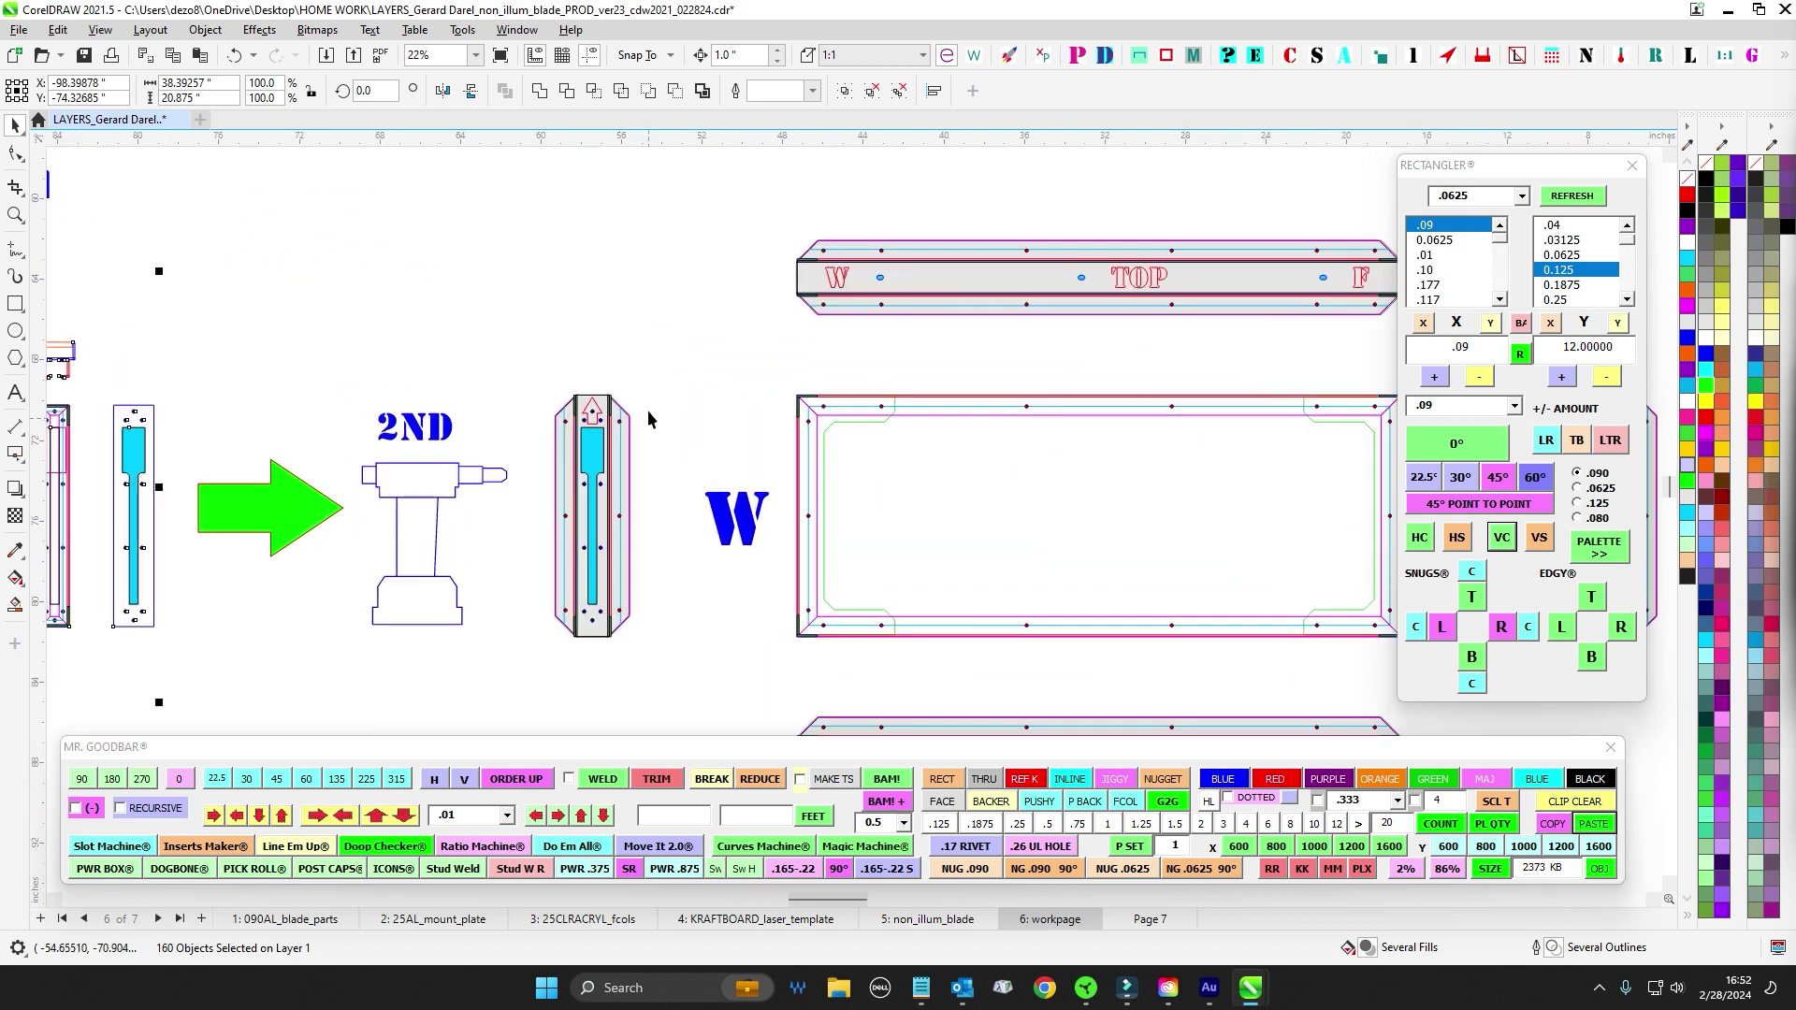
left_click_drag(637, 343, 533, 645)
scroll(461, 365, "down", 1)
left_click_drag(446, 362, 800, 422)
left_click_drag(776, 353, 318, 611)
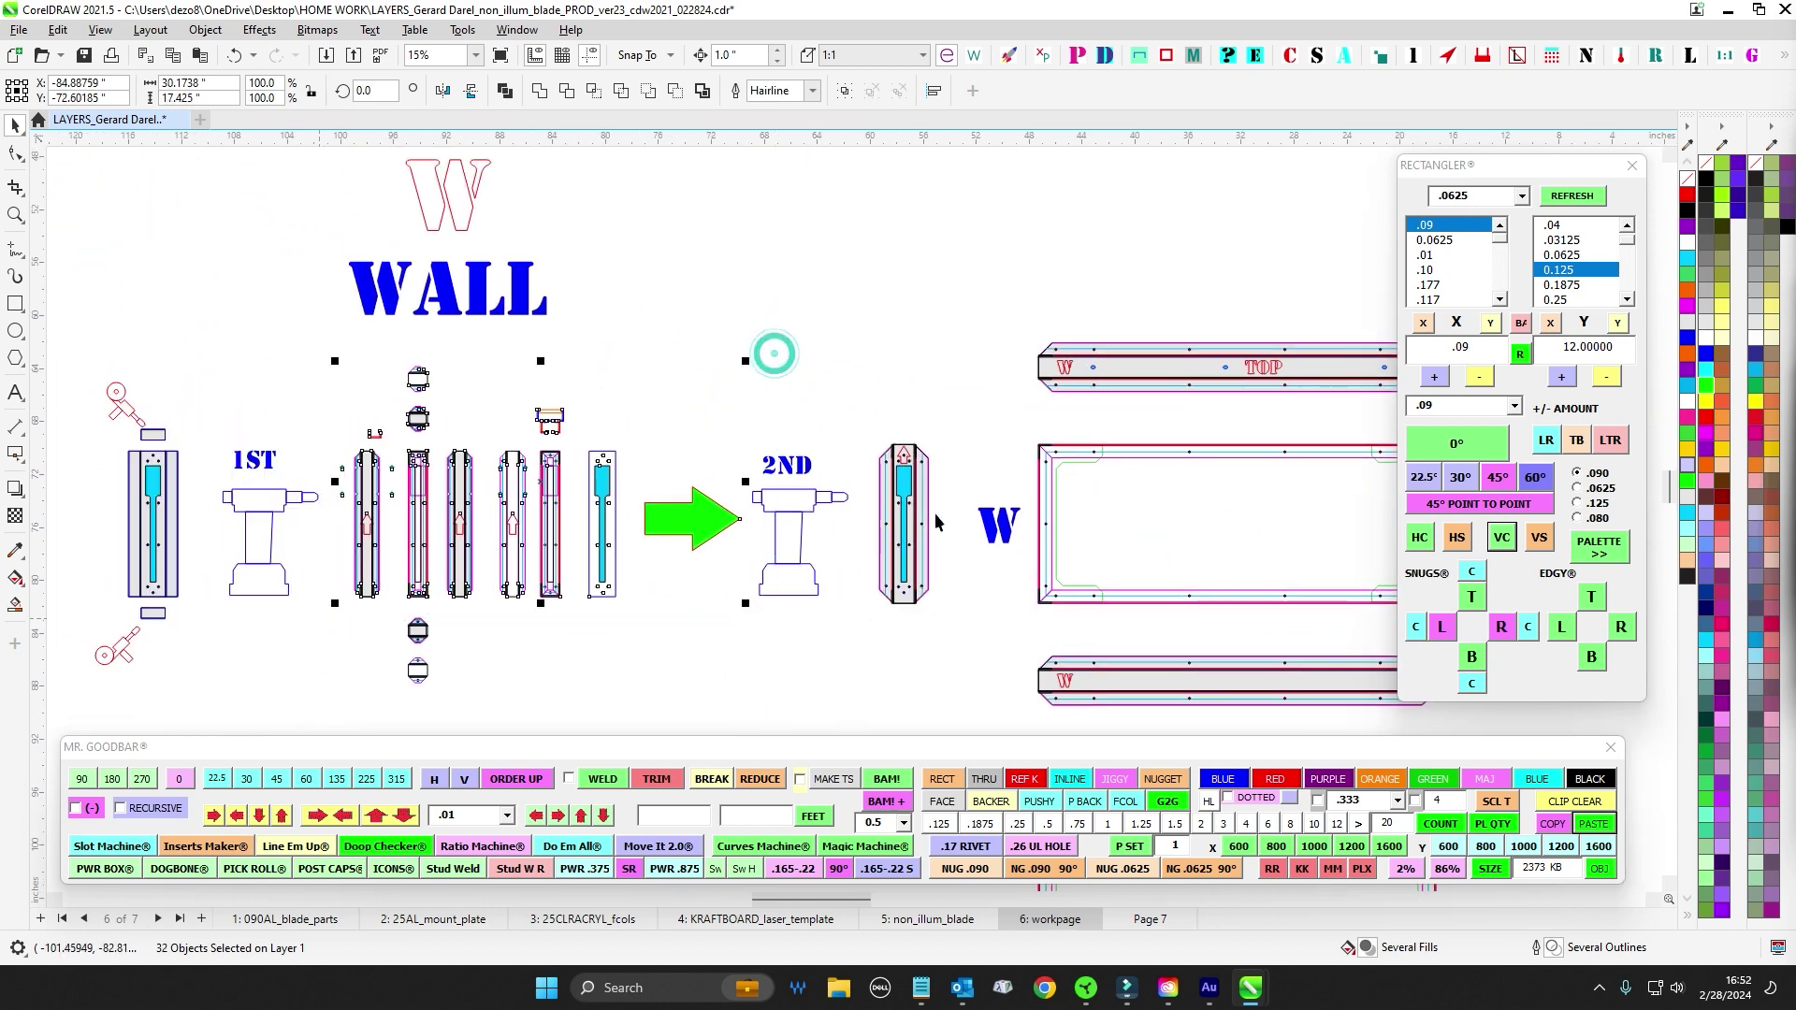
- Examine the exploded frame layout and the top-view drawing of the sign above it
scroll(933, 513, "up", 4)
scroll(1022, 531, "down", 1)
left_click_drag(1010, 526, 703, 466)
scroll(806, 570, "down", 4)
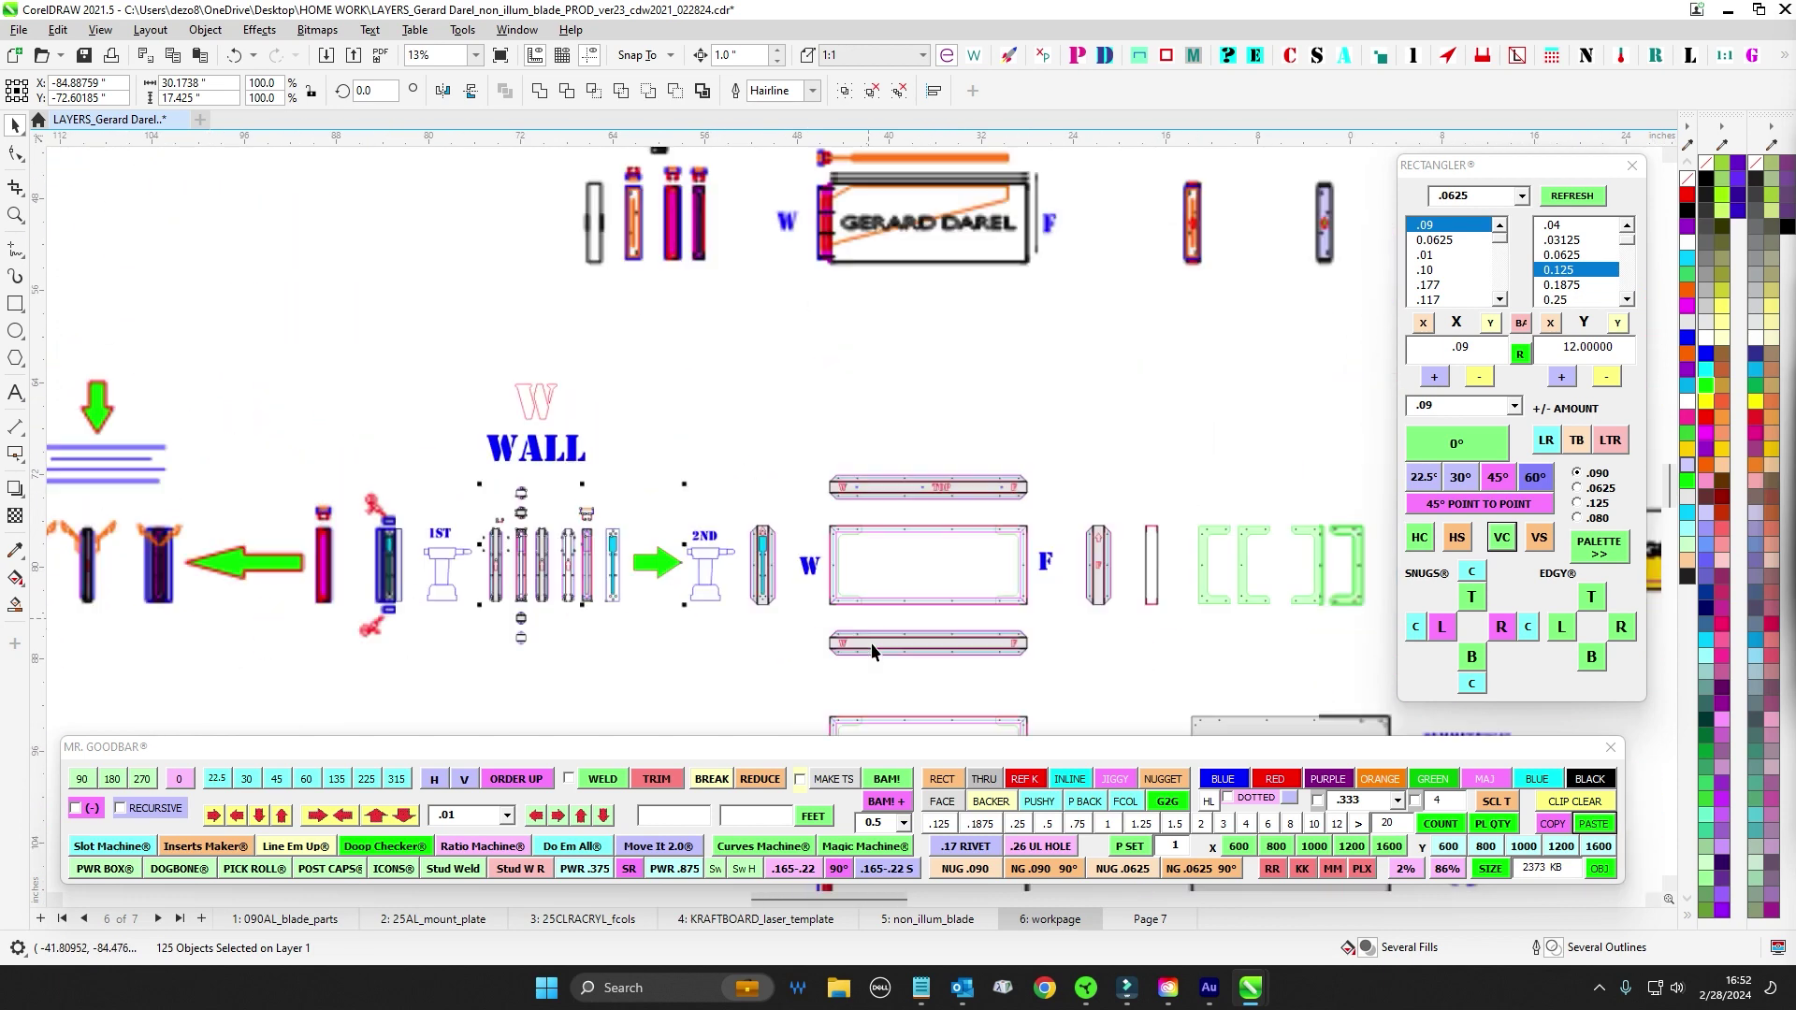
scroll(745, 430, "up", 2)
scroll(732, 438, "up", 2)
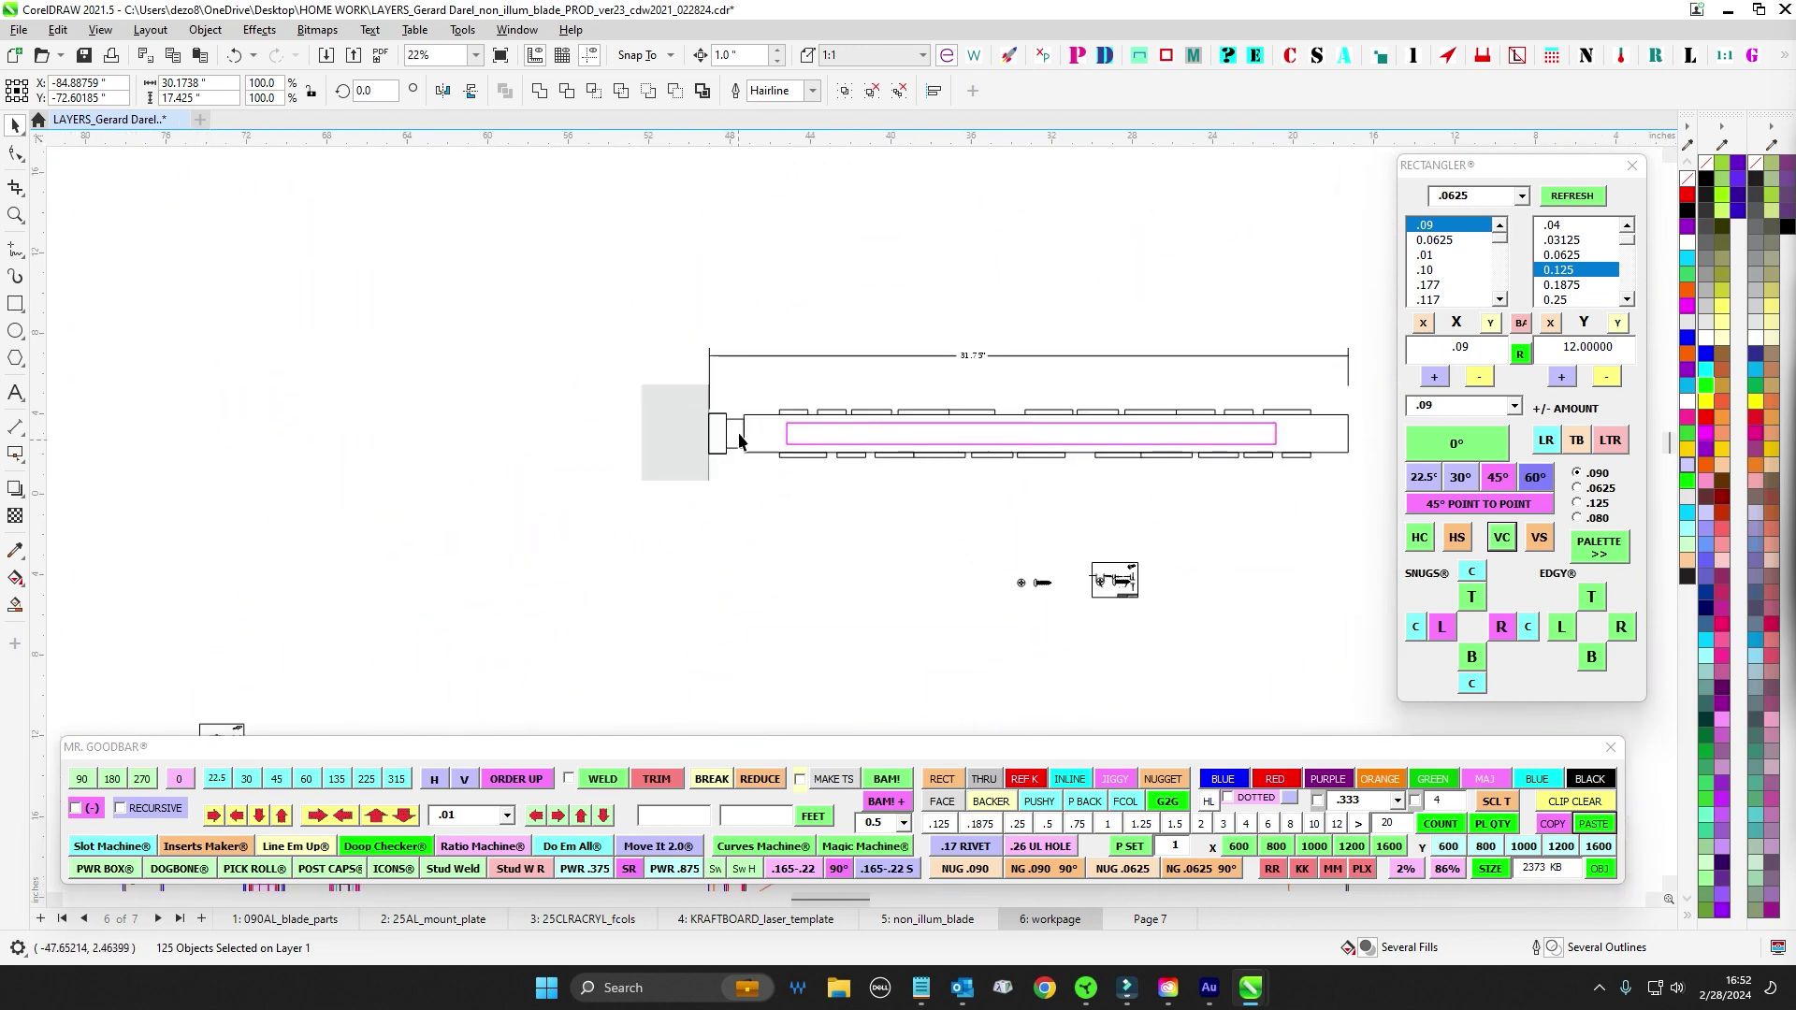
left_click_drag(758, 612, 769, 263)
scroll(741, 558, "down", 2)
scroll(756, 625, "down", 2)
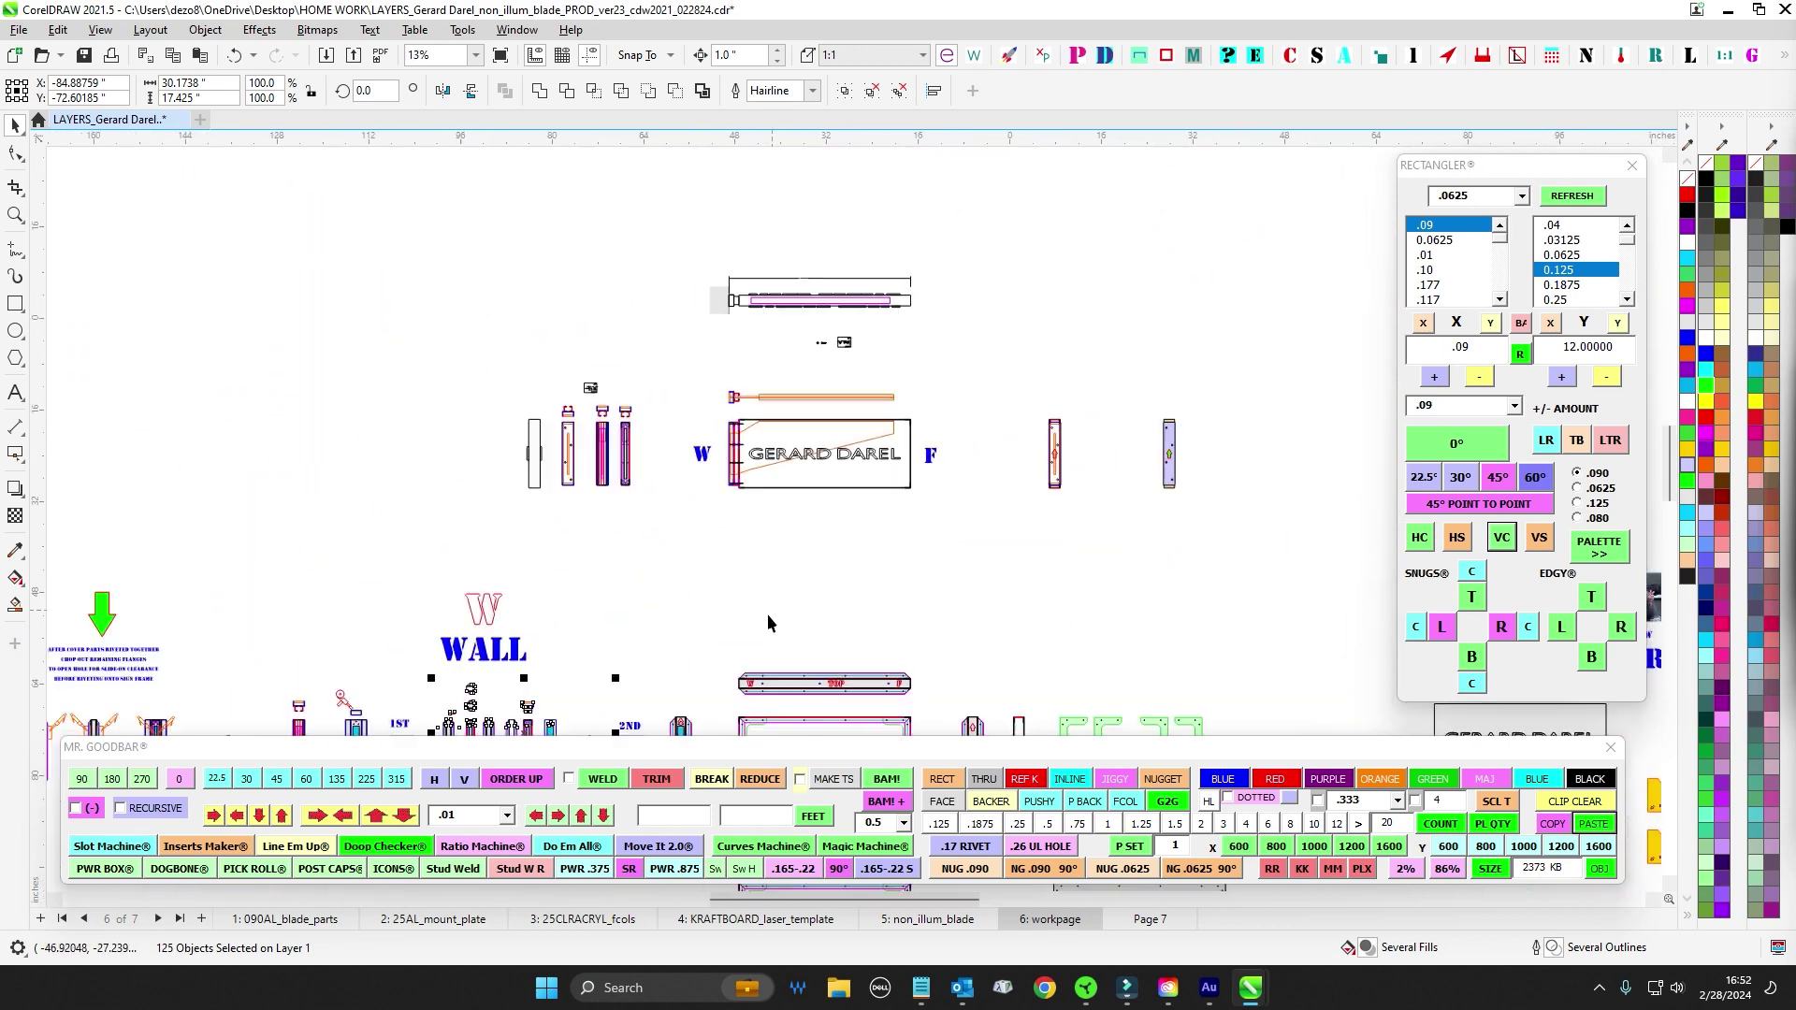
- Box-select the upper grey face panel with rivet holes, beside its SYMMETRICAL note
scroll(740, 437, "up", 2)
left_click_drag(993, 545, 703, 368)
left_click_drag(704, 366, 978, 477)
scroll(978, 477, "up", 2)
scroll(952, 393, "up", 2)
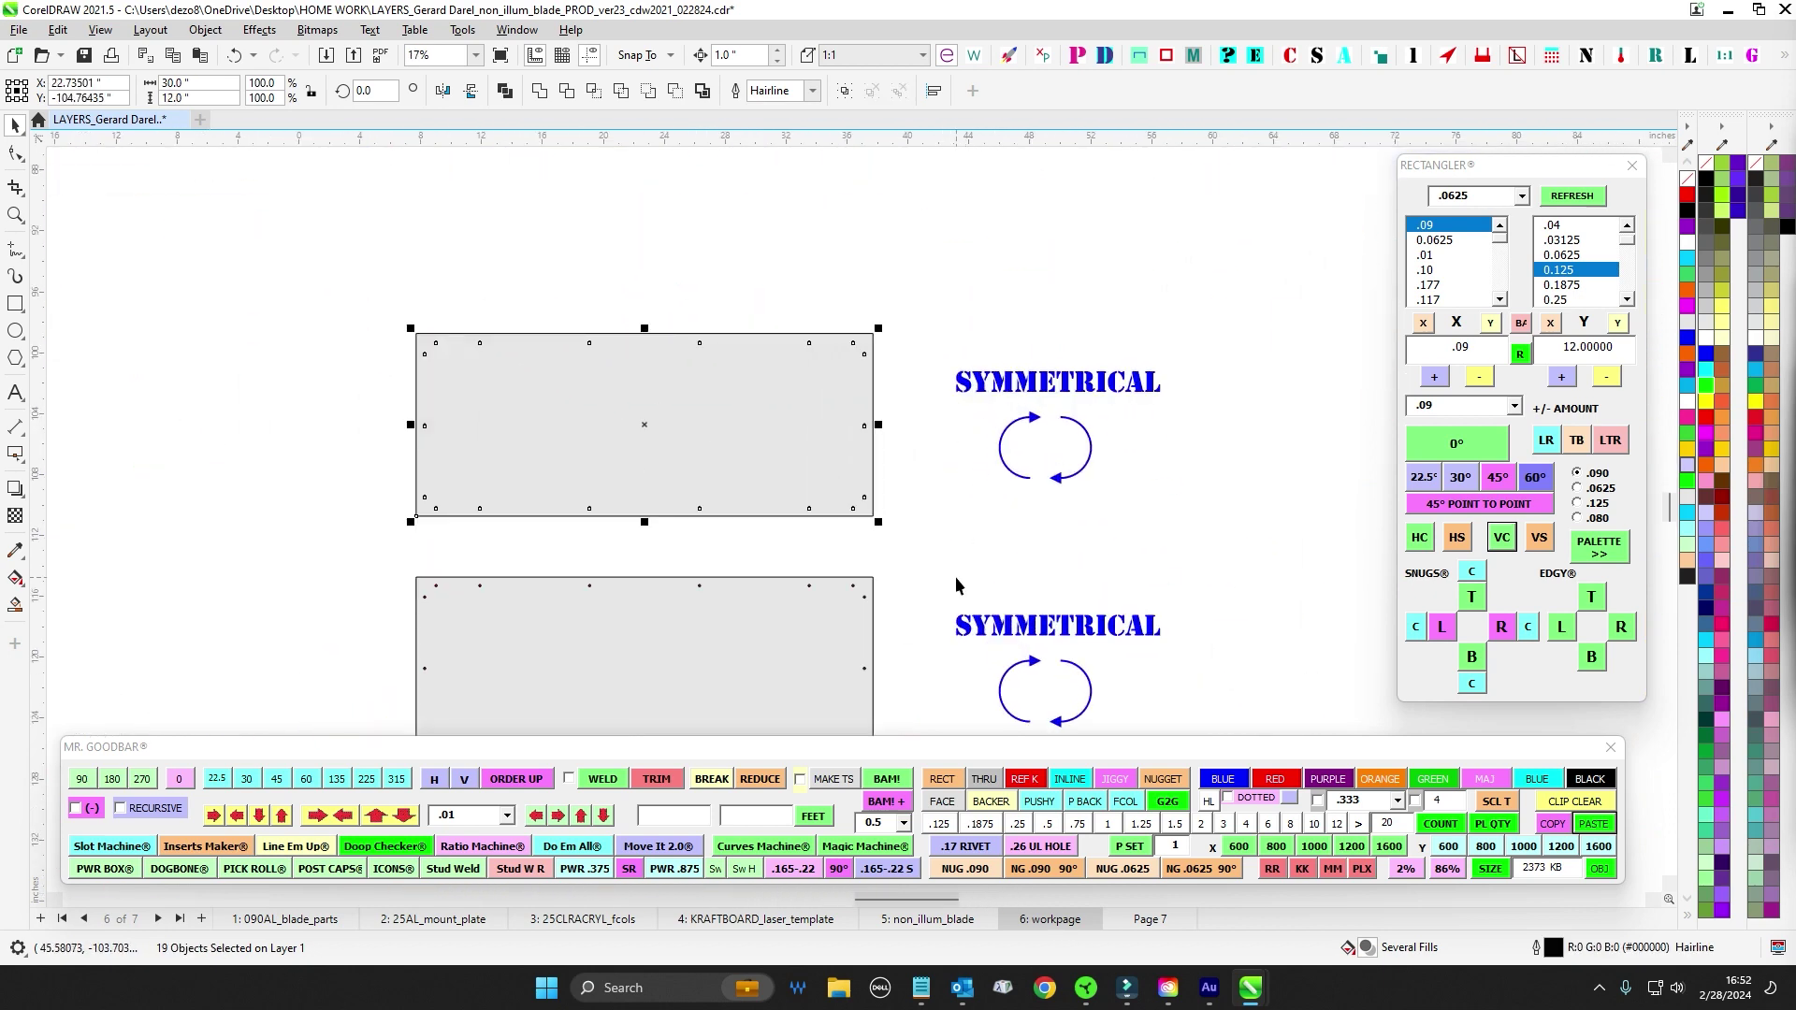
scroll(940, 440, "down", 2)
left_click_drag(1006, 359, 836, 404)
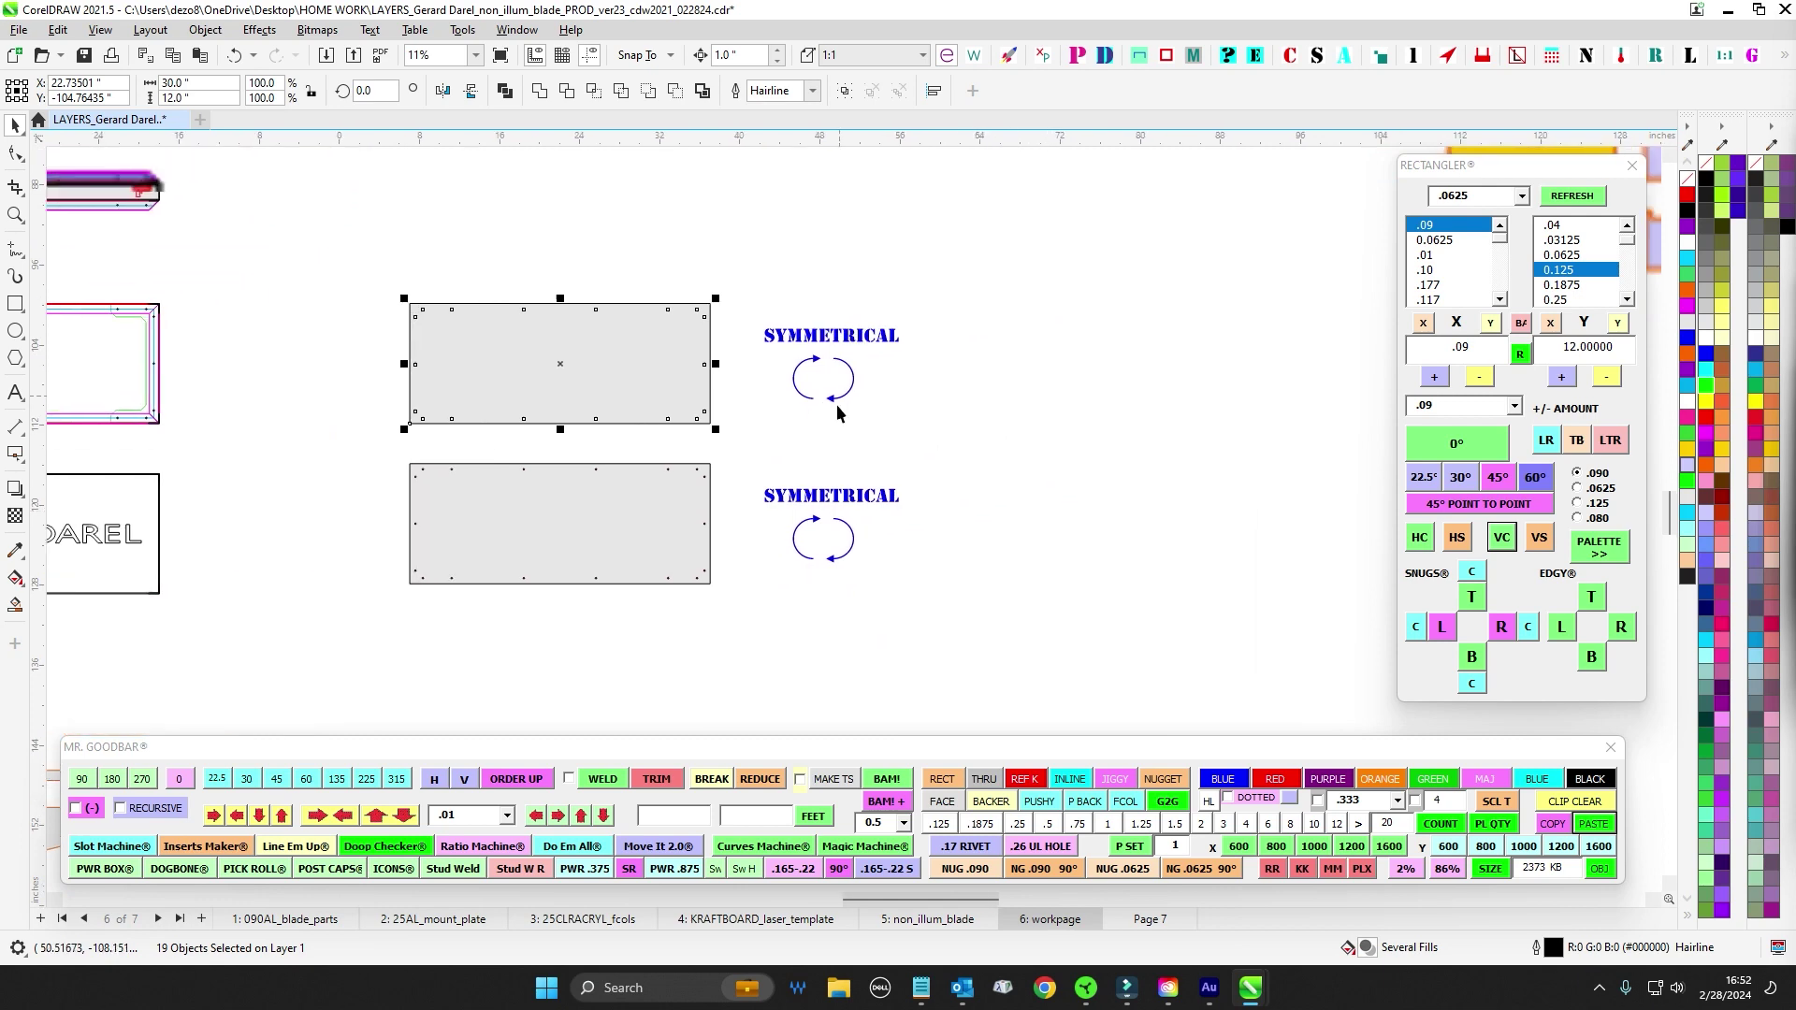
- Select the yellow GERARD half of the lettering template in the laser-cut area
left_click_drag(1102, 454, 732, 675)
scroll(935, 528, "down", 3)
scroll(911, 572, "up", 1)
scroll(1109, 333, "down", 1)
left_click_drag(734, 488, 1249, 305)
left_click_drag(811, 632, 485, 699)
scroll(1018, 361, "up", 5)
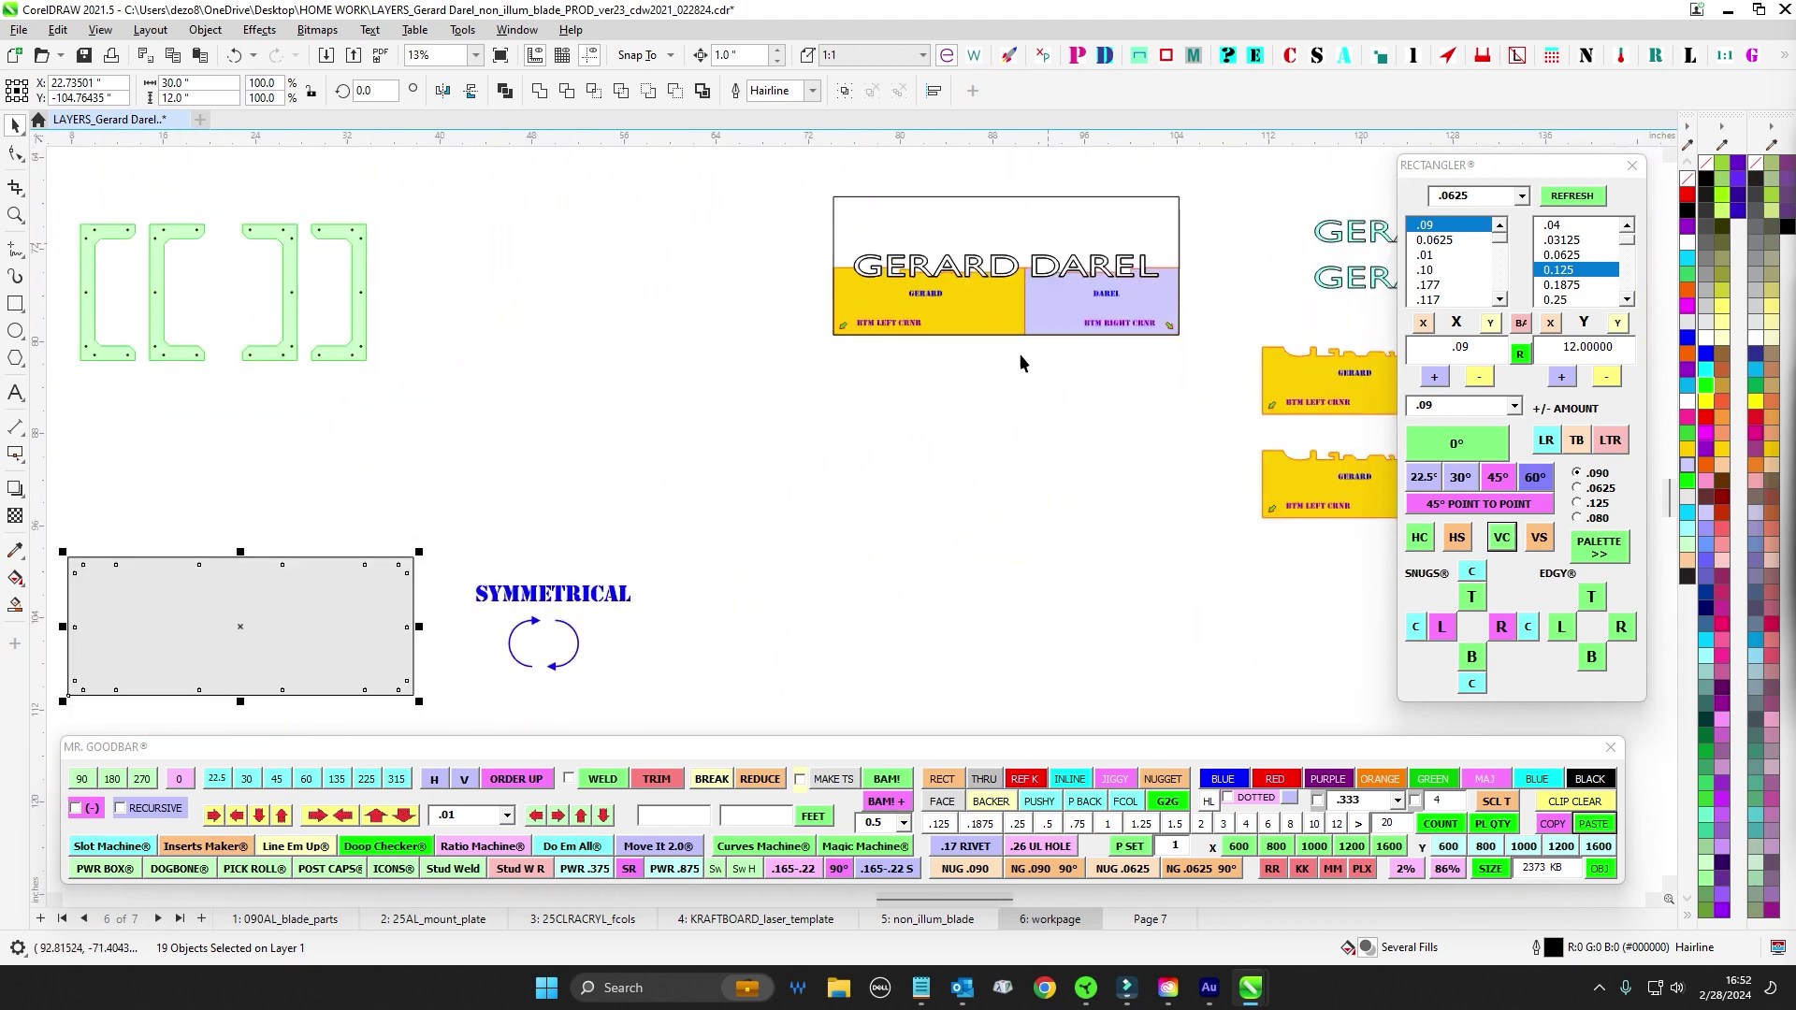
left_click(738, 442)
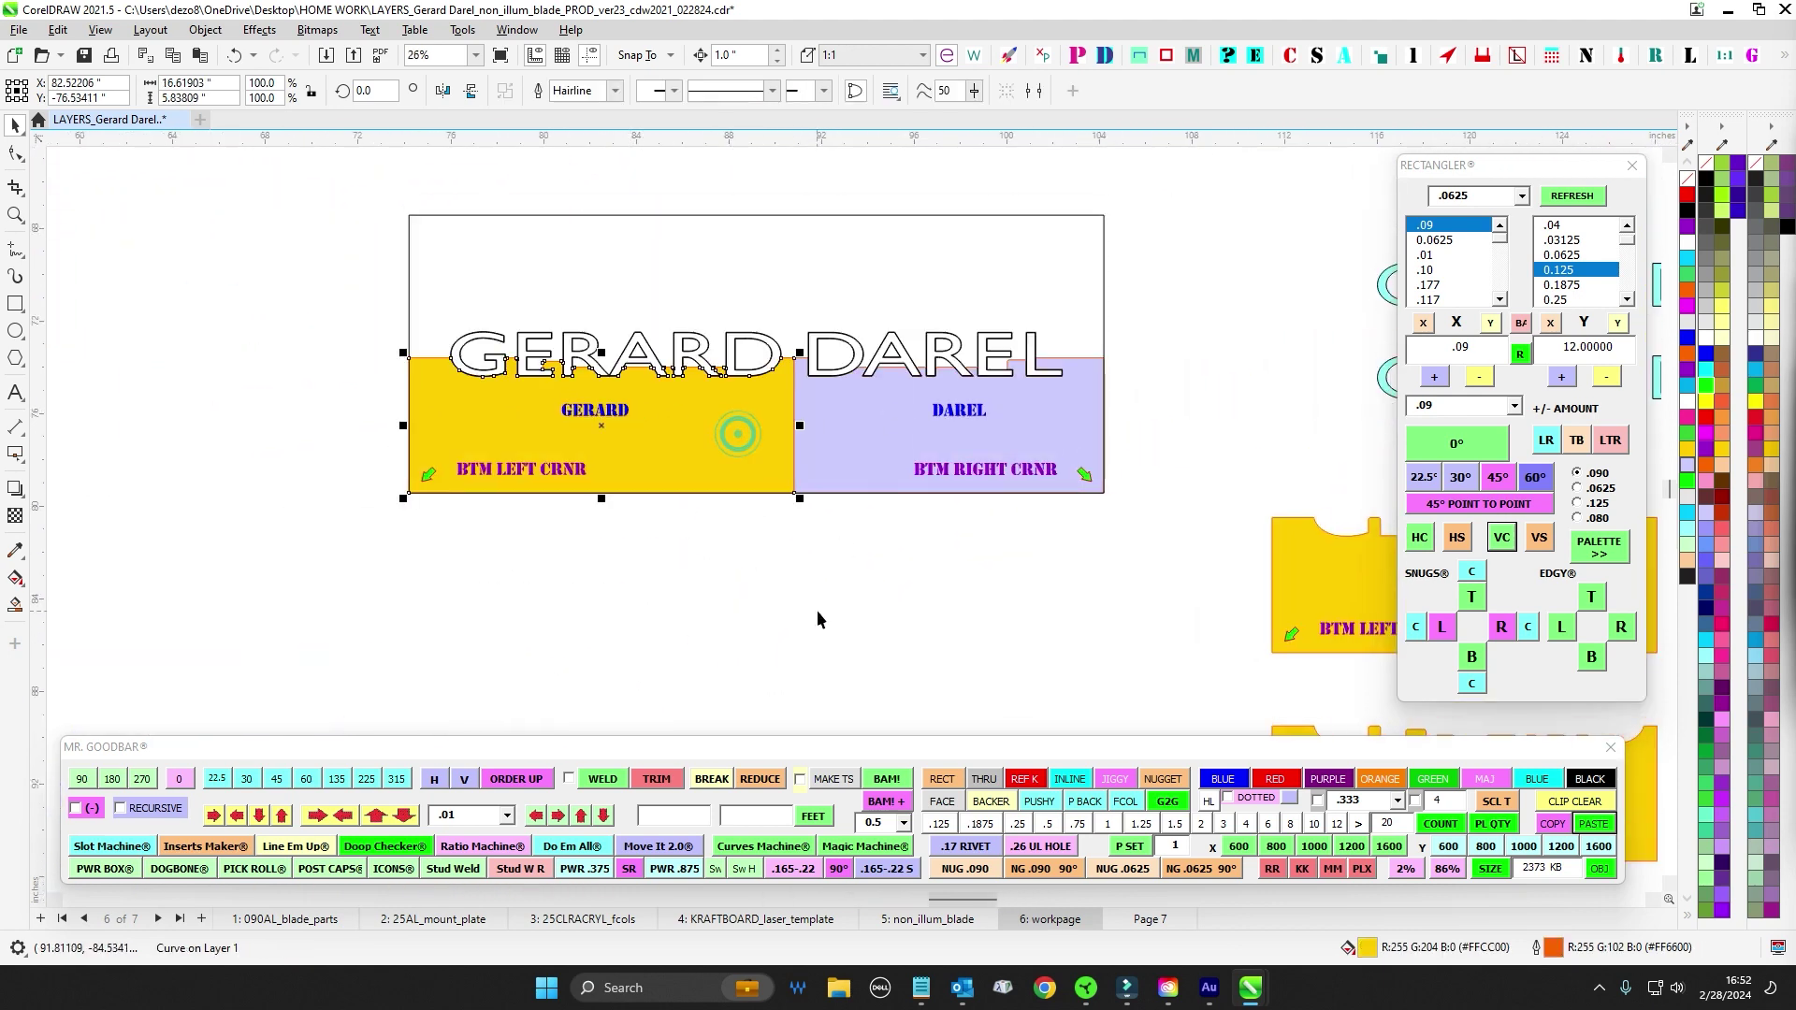
- Clear the selection and review the GERARD DAREL lettering templates in the laser-cut area
left_click_drag(1207, 316, 706, 353)
scroll(1027, 352, "down", 1)
left_click(1021, 354)
scroll(769, 375, "down", 3)
left_click_drag(703, 595, 1087, 600)
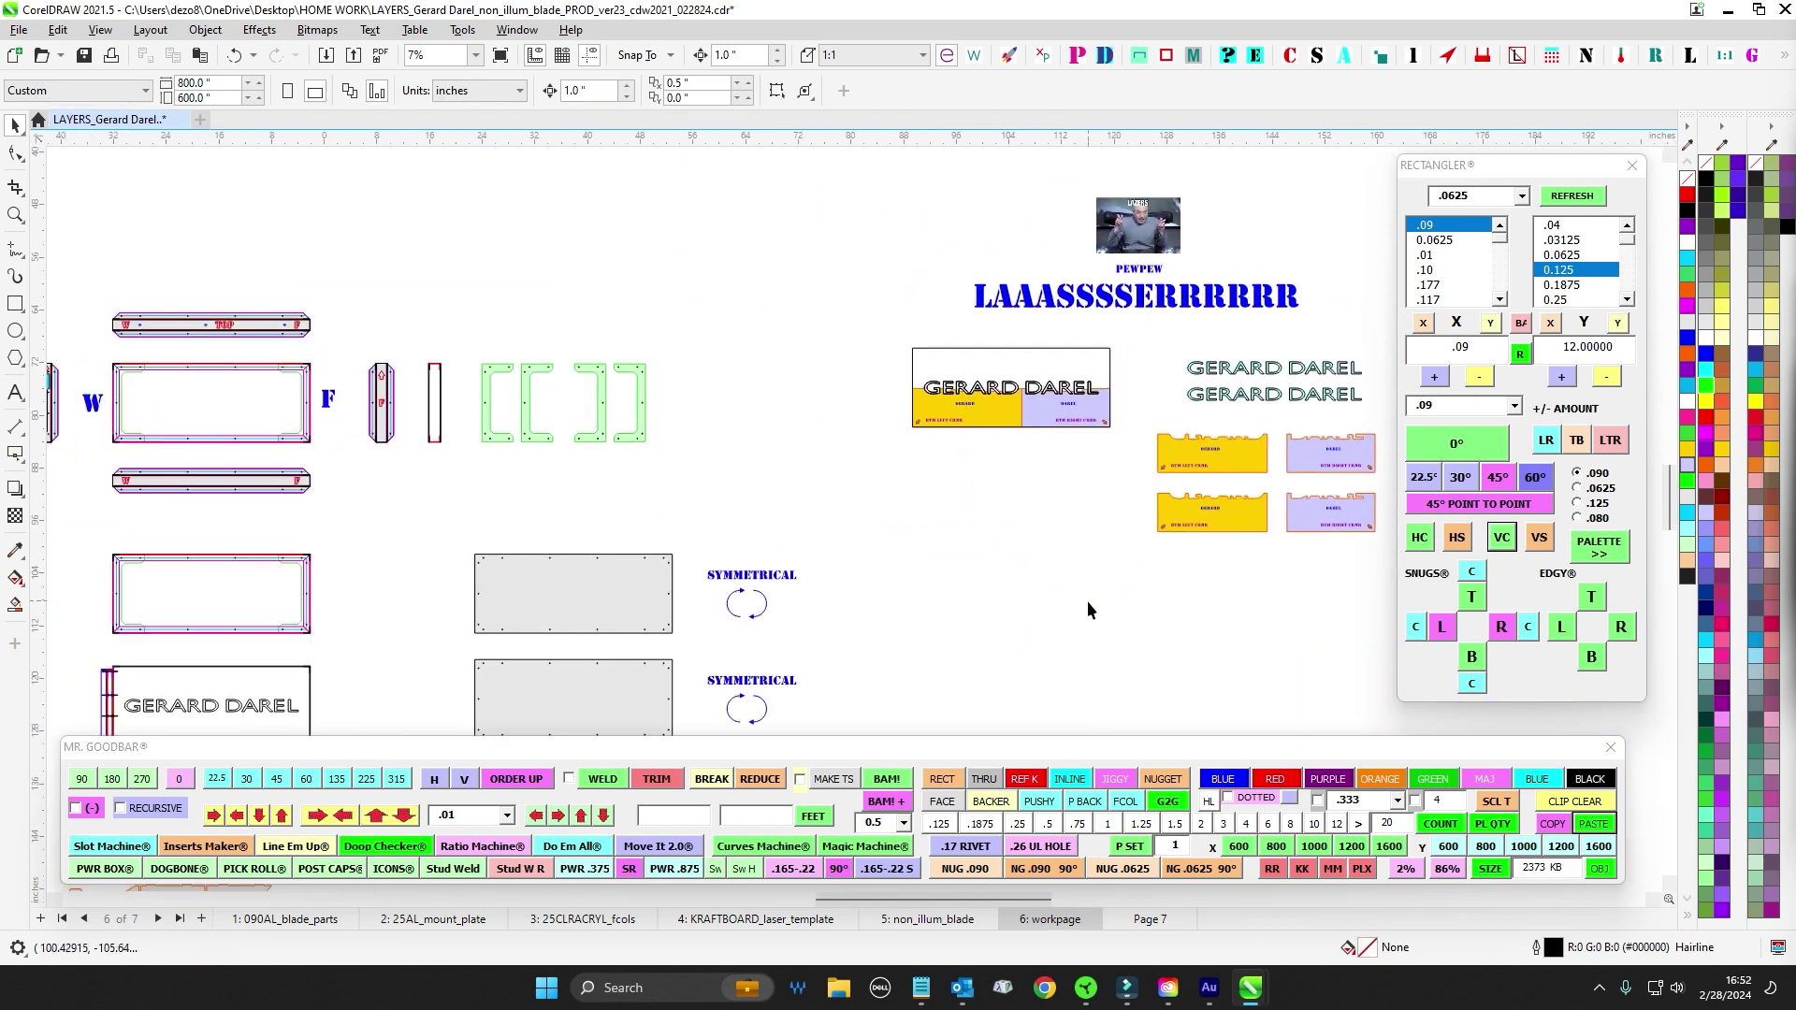
- Review the whole production layout, from the laser-cut parts back to the wall assembly sequence
scroll(1085, 598, "down", 1)
left_click_drag(836, 400, 922, 403)
left_click_drag(718, 383, 855, 357)
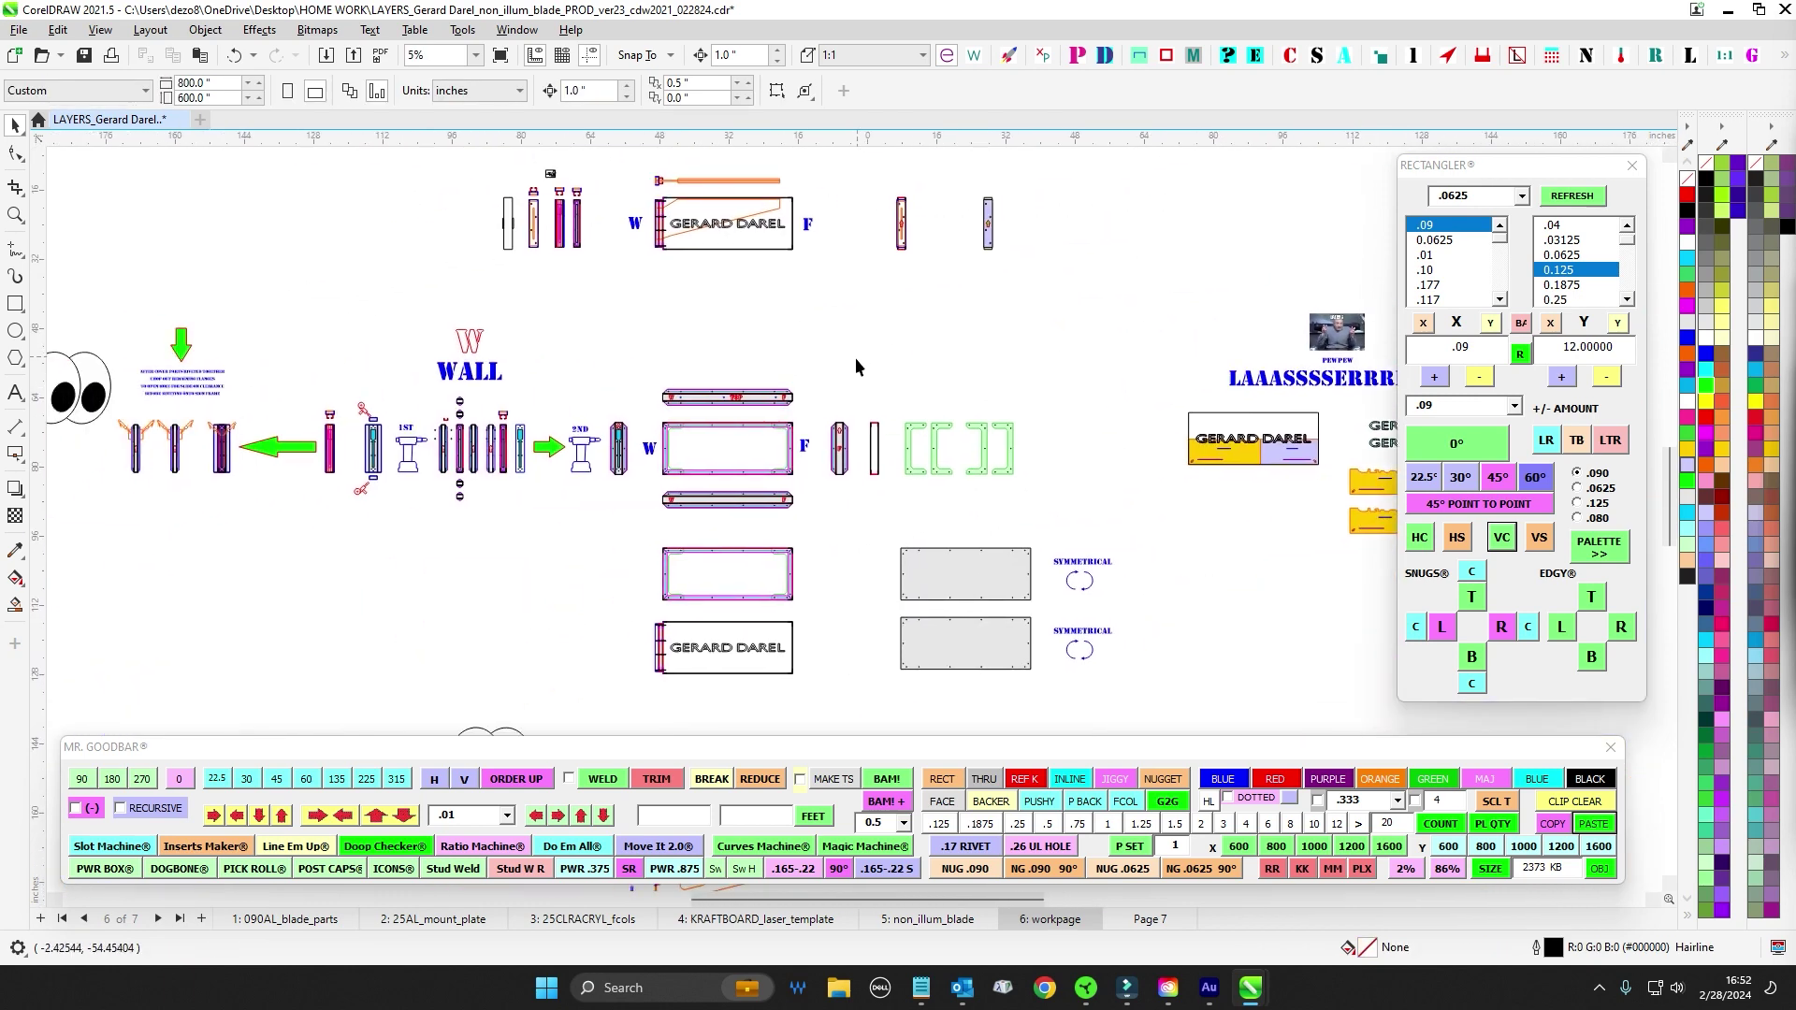
scroll(857, 365, "down", 1)
left_click_drag(562, 527, 619, 543)
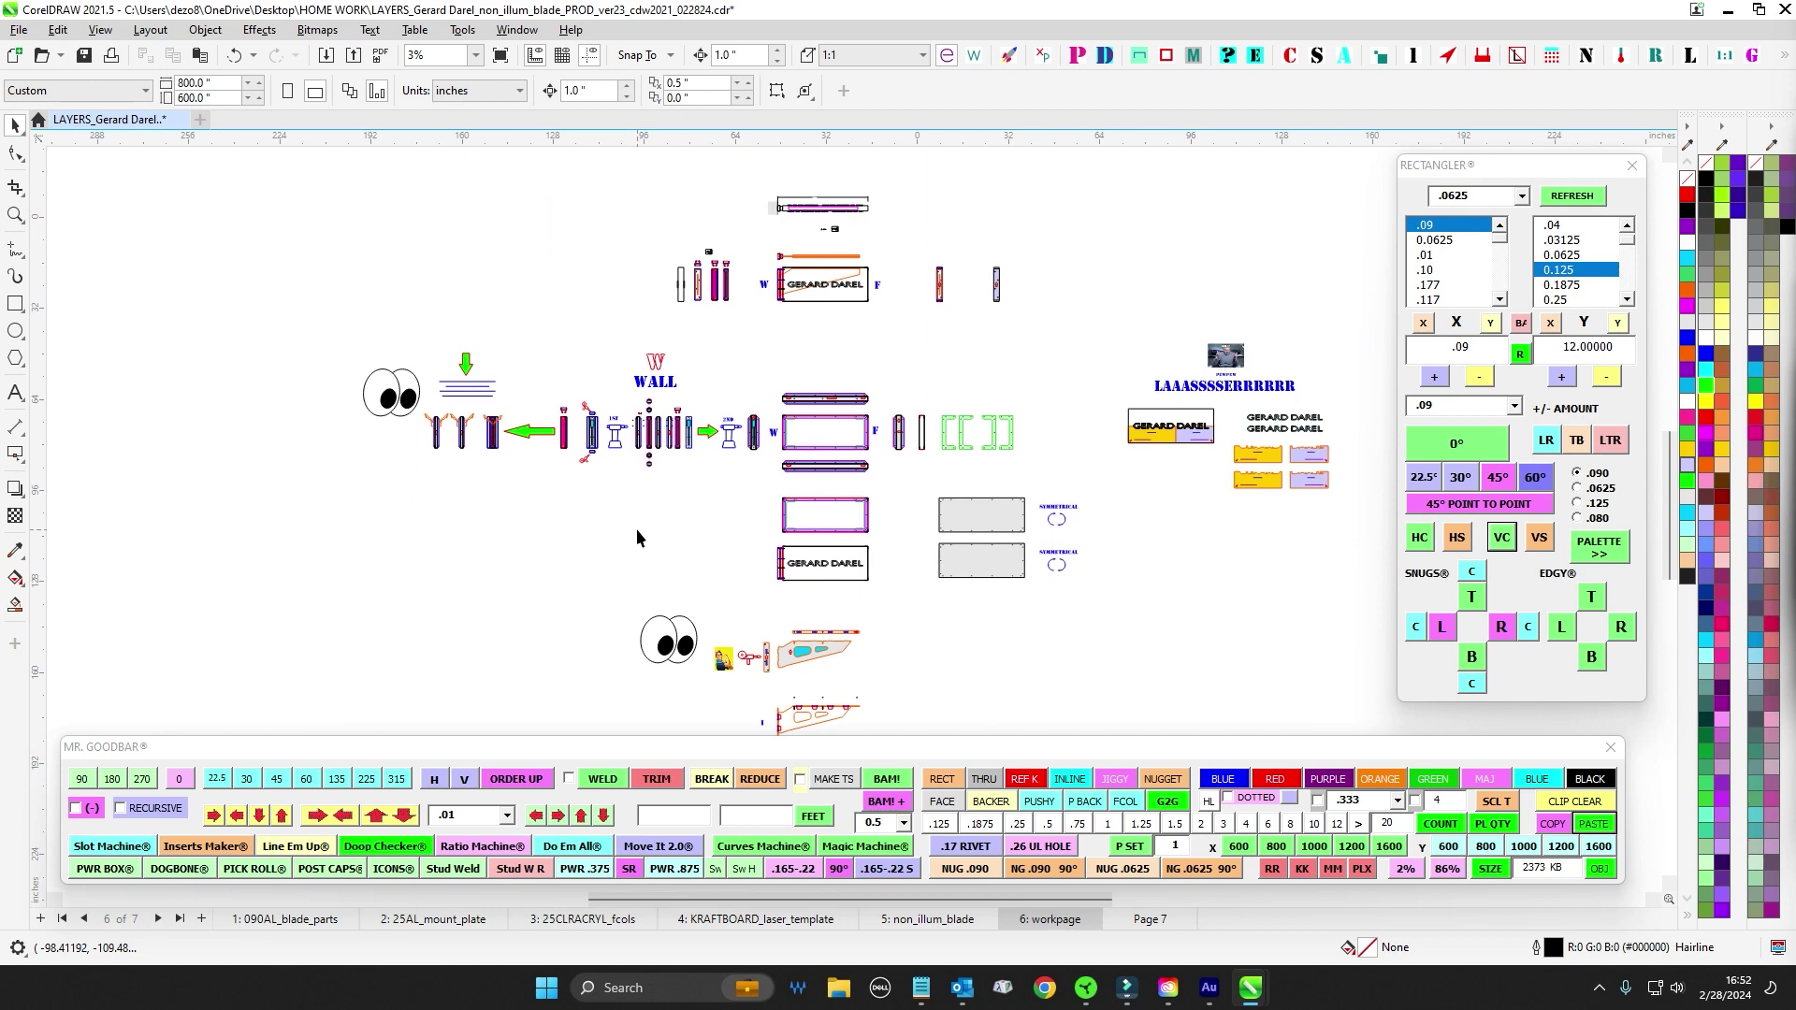
scroll(621, 393, "up", 4)
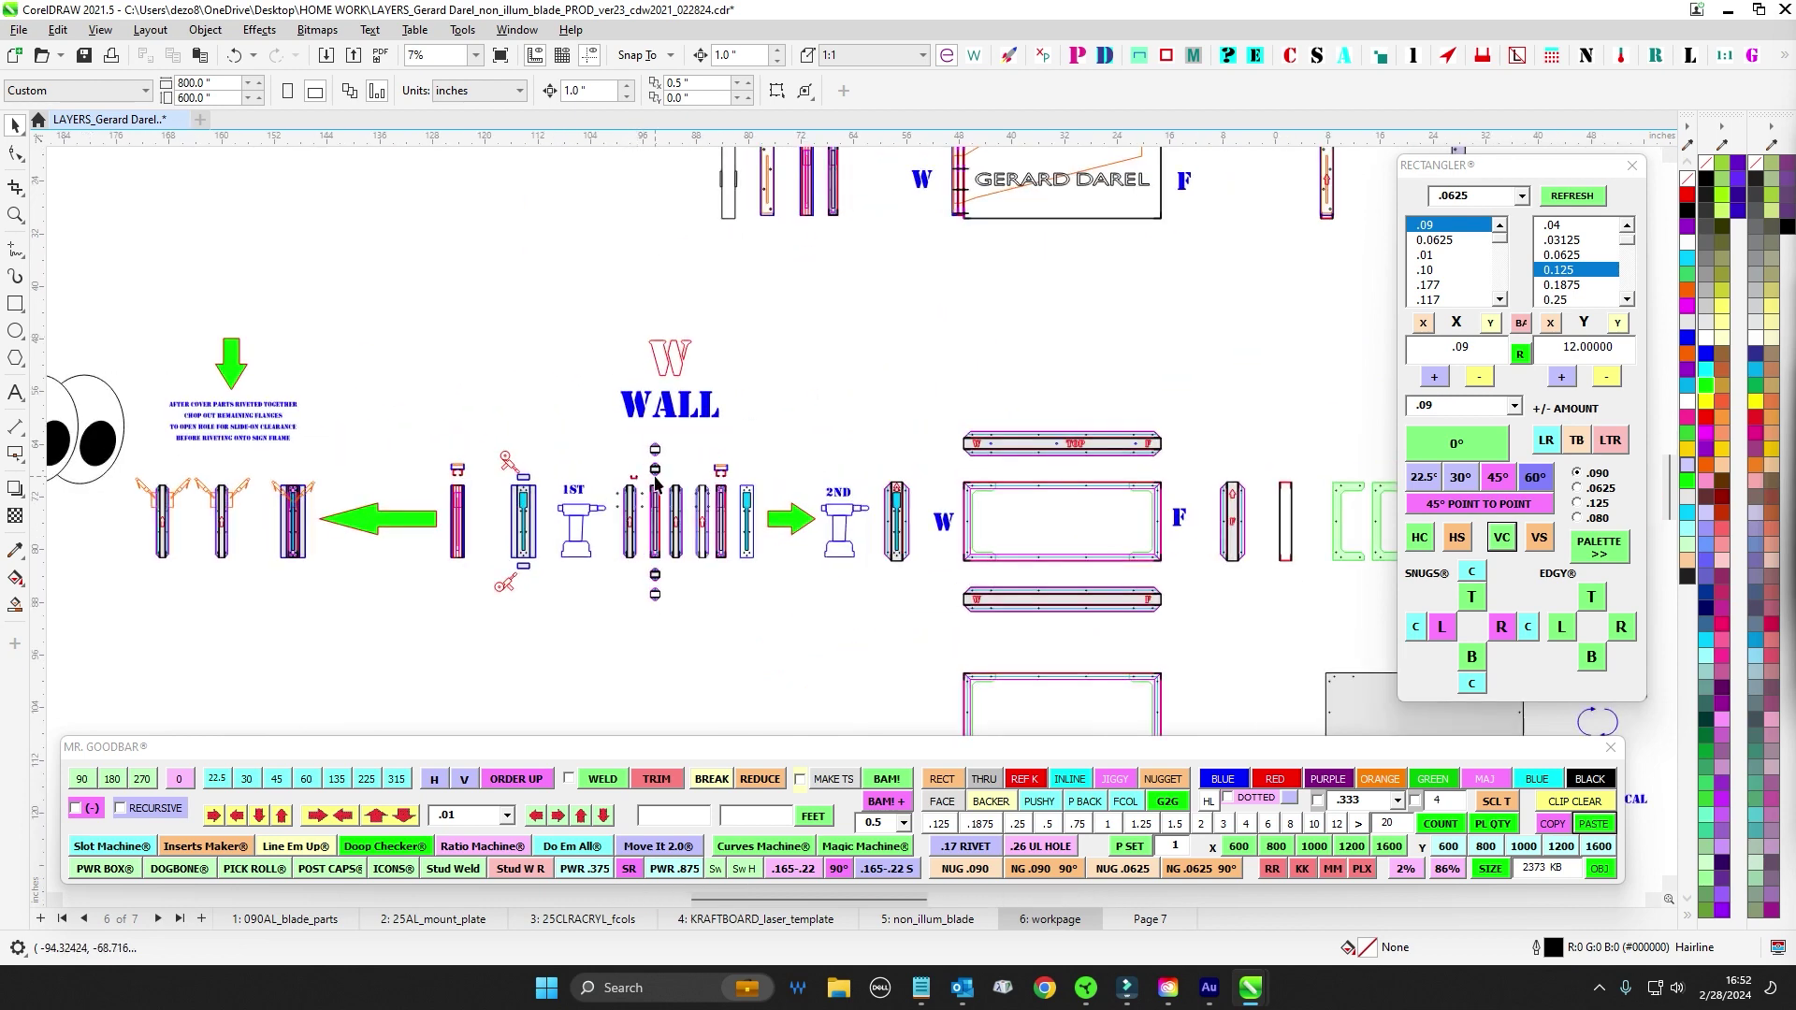
scroll(582, 389, "down", 2)
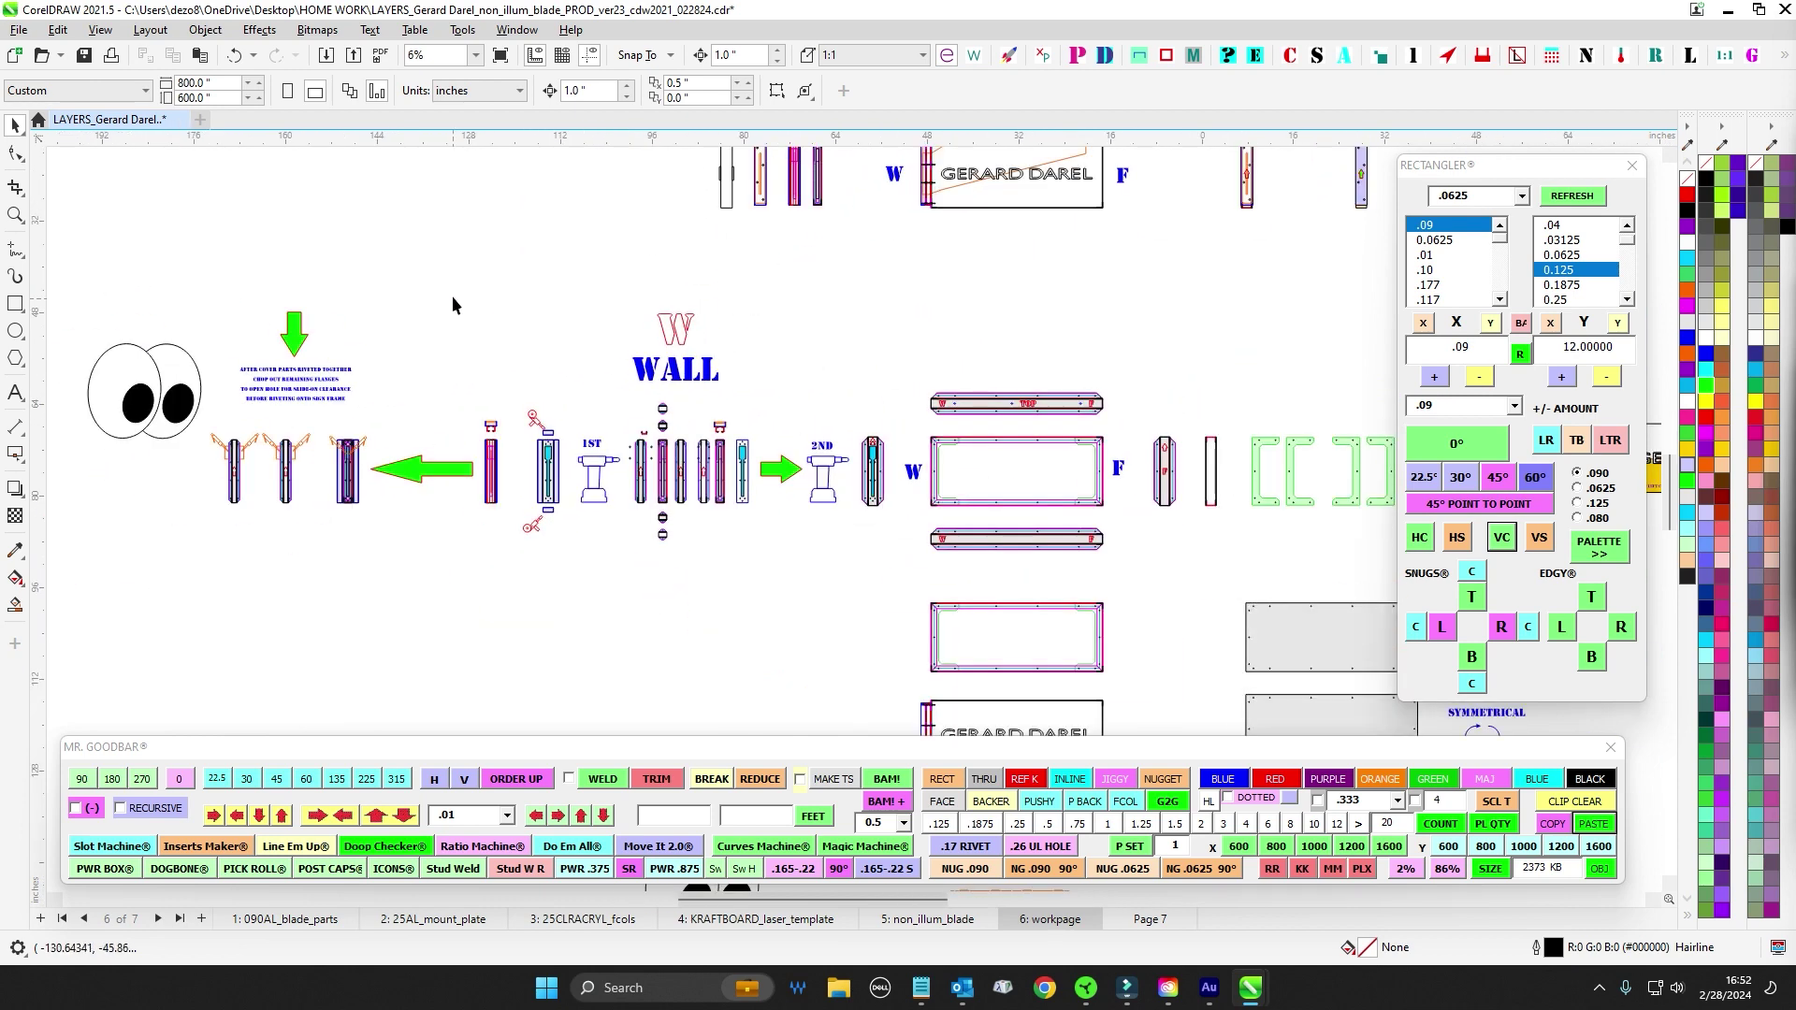
left_click_drag(452, 296, 777, 464)
- Save the Gerard Darel blade sign production file
left_click(84, 55)
scroll(877, 382, "down", 1)
left_click_drag(877, 382, 499, 311)
left_click_drag(484, 388, 606, 305)
scroll(721, 343, "up", 1)
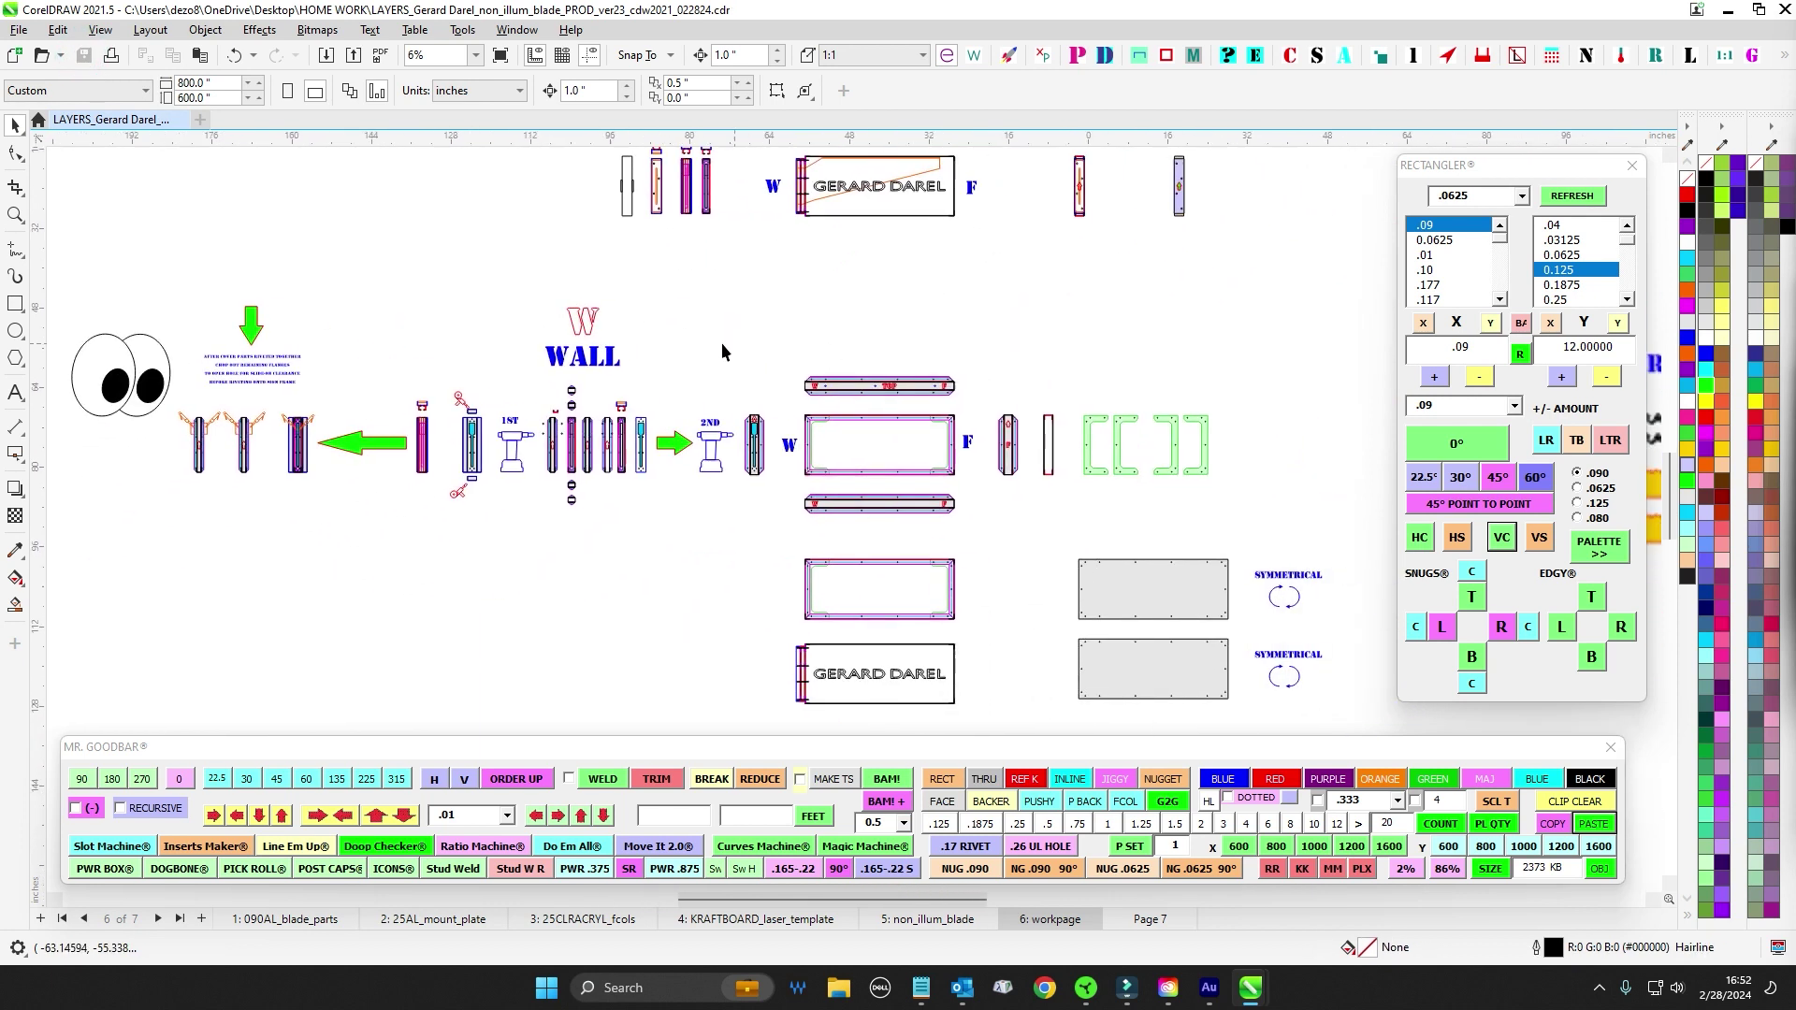